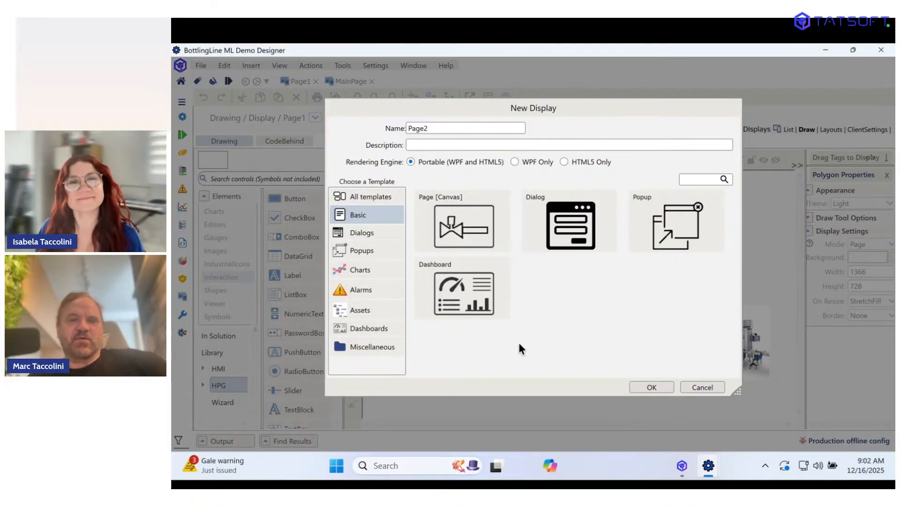
click(472, 286)
click(452, 213)
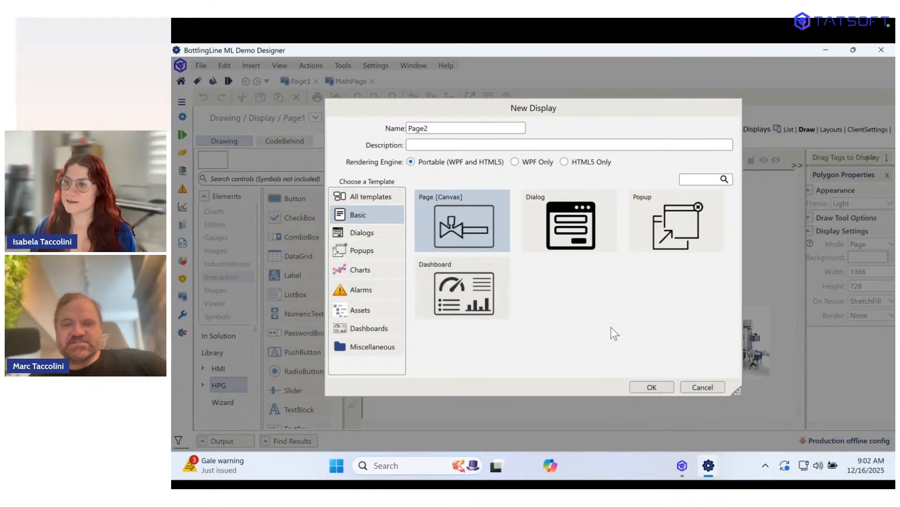
click(704, 385)
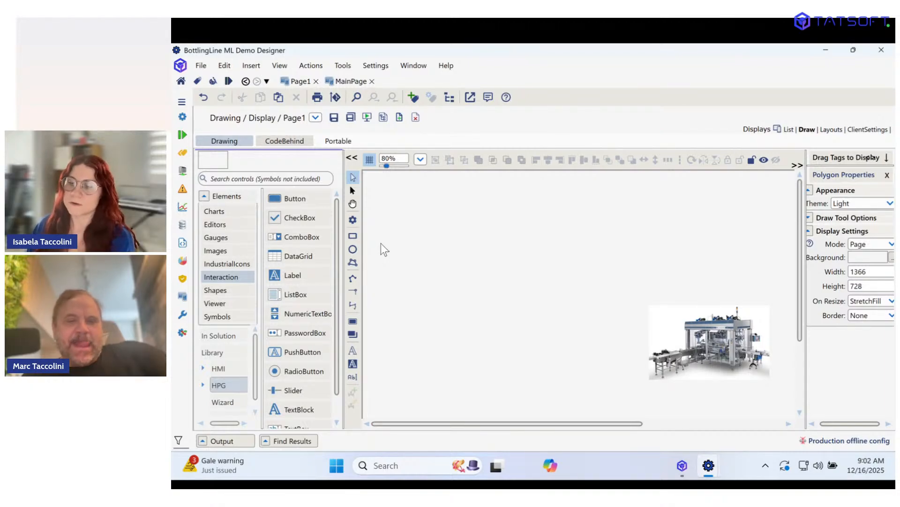
Draw a rectangle about 70 by 56 near the canvas's upper-left corner, enabling its outline and giving it a tan fill.
click(352, 235)
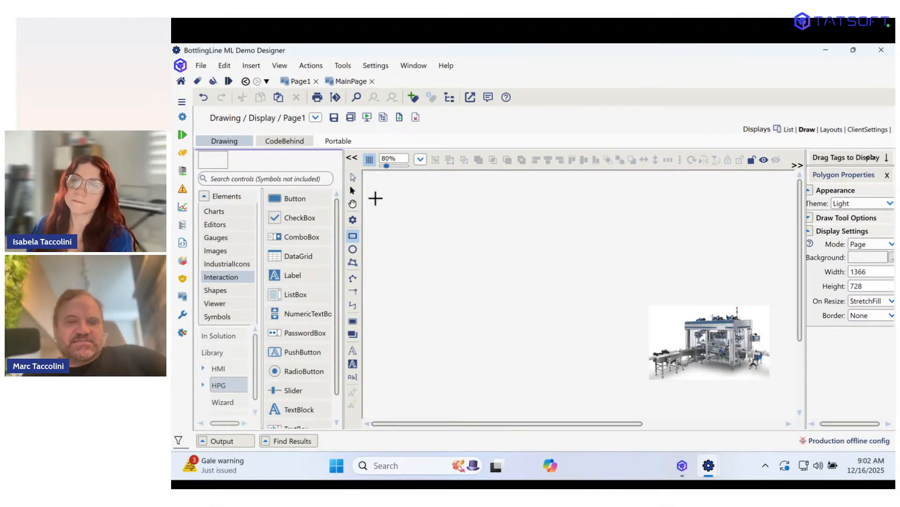
click(374, 199)
drag(385, 183, 425, 213)
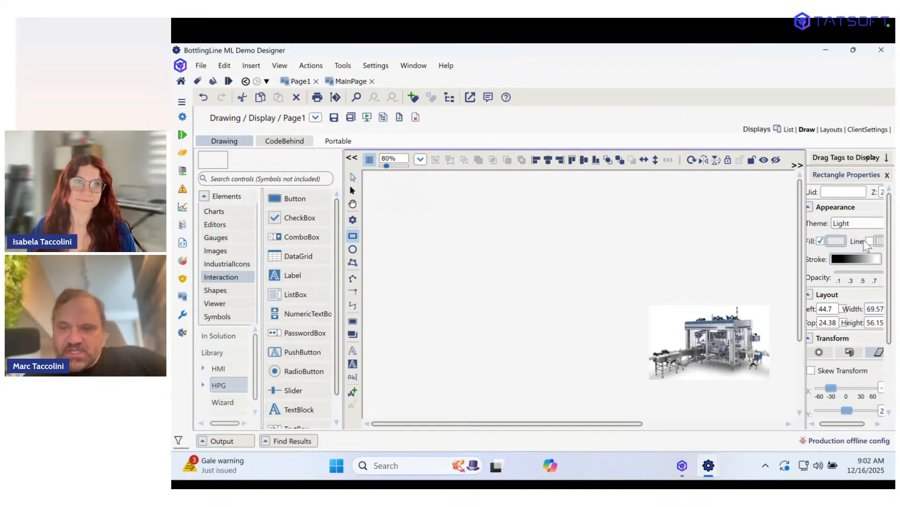
click(870, 241)
click(836, 241)
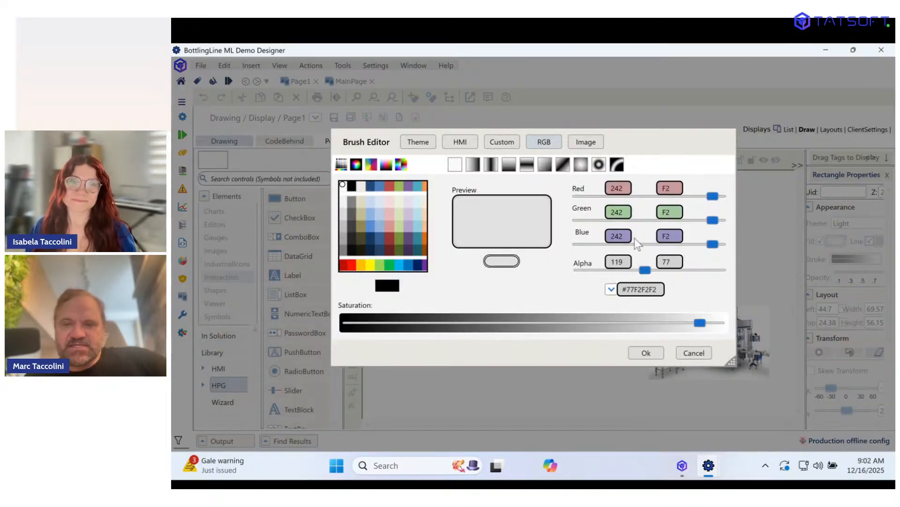
click(359, 220)
click(642, 352)
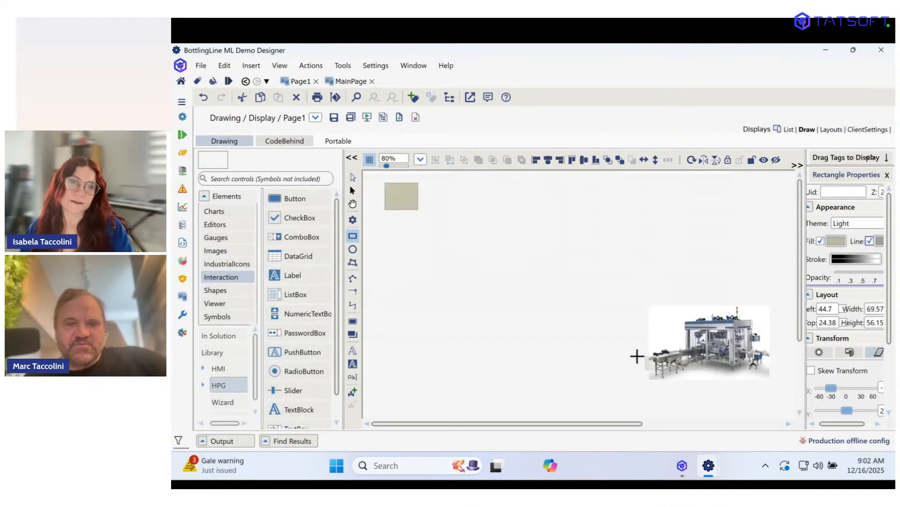
Place a default-size rectangle just to the right of the first one.
click(436, 184)
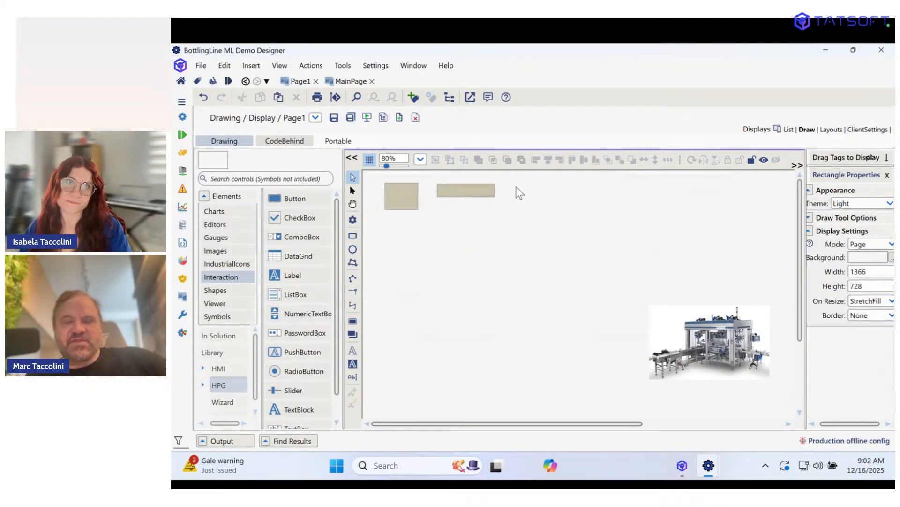
drag(516, 187, 581, 212)
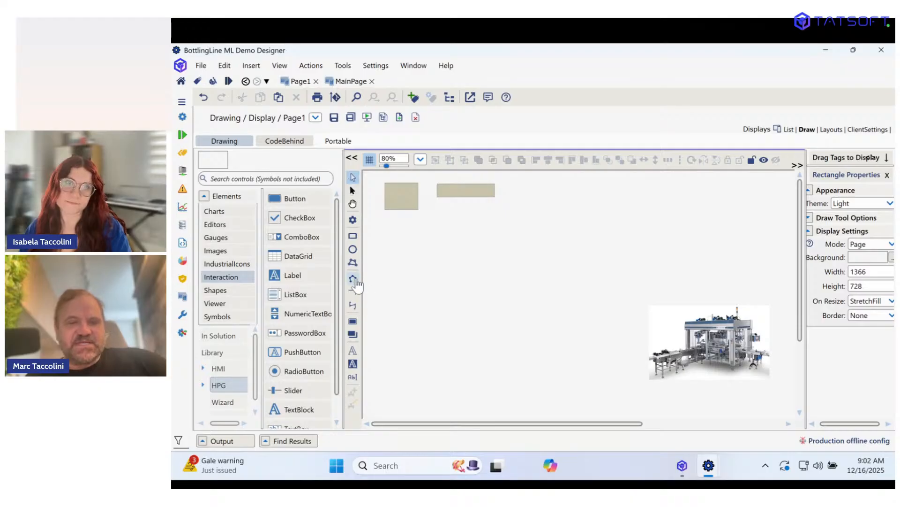
Draw a closed four-sided polygon below the two rectangles.
click(354, 262)
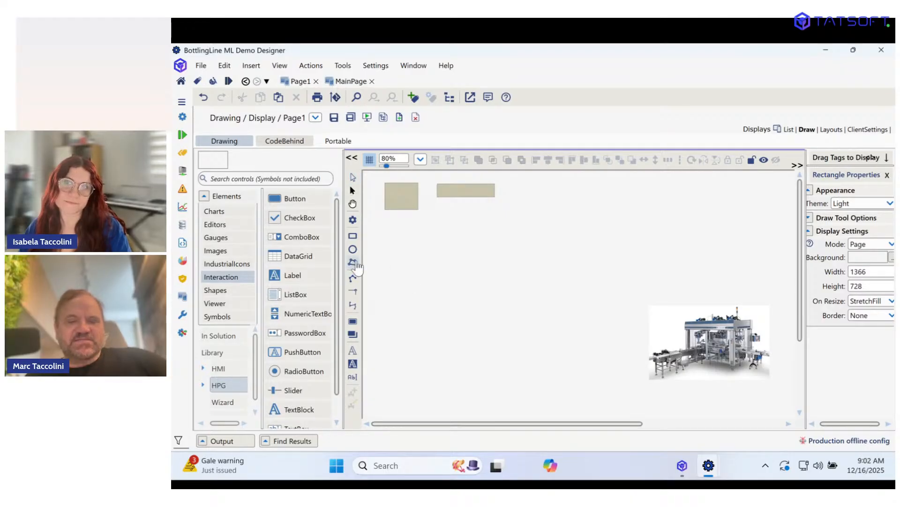
click(386, 258)
click(444, 227)
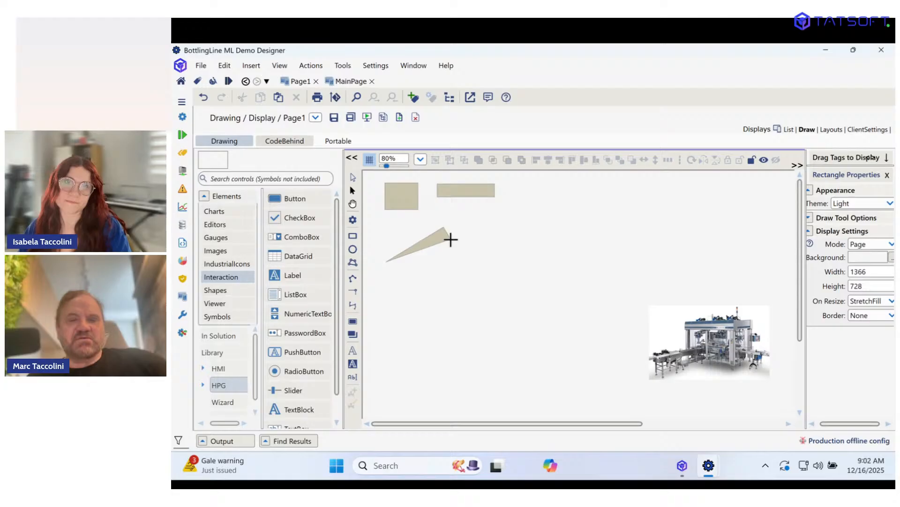
click(491, 246)
click(438, 324)
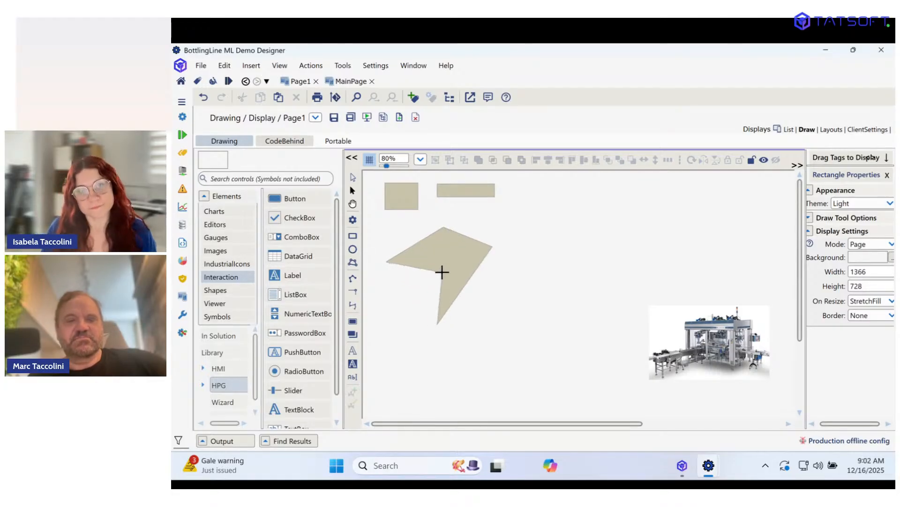
right_click(429, 271)
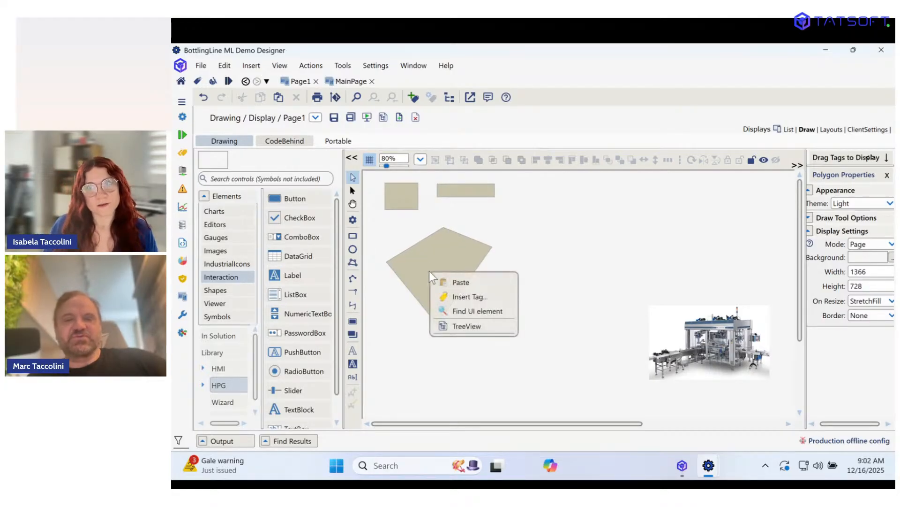
Shrink the polygon to about 192 by 190 and position it just below the two rectangles.
drag(426, 255, 450, 283)
mouse_move(520, 355)
mouse_down()
mouse_move(474, 301)
mouse_move(483, 387)
mouse_move(592, 341)
mouse_move(507, 349)
mouse_up()
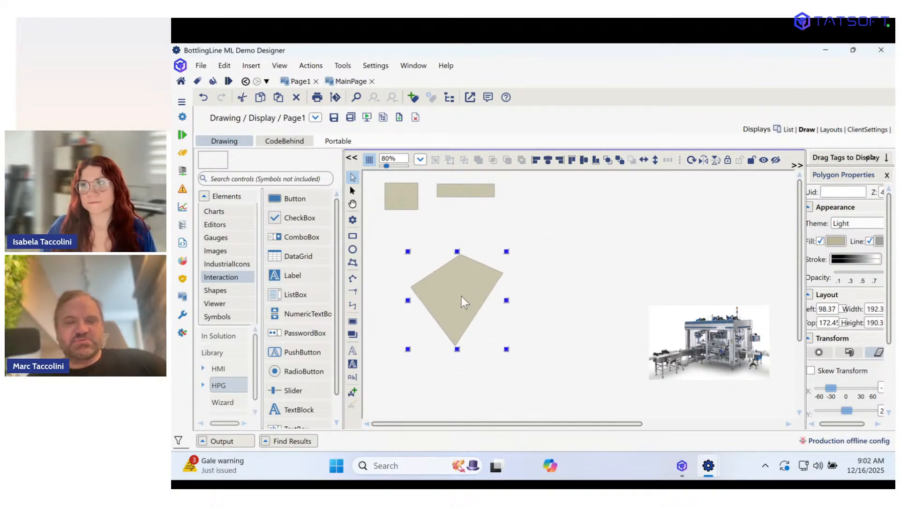
drag(462, 296, 454, 269)
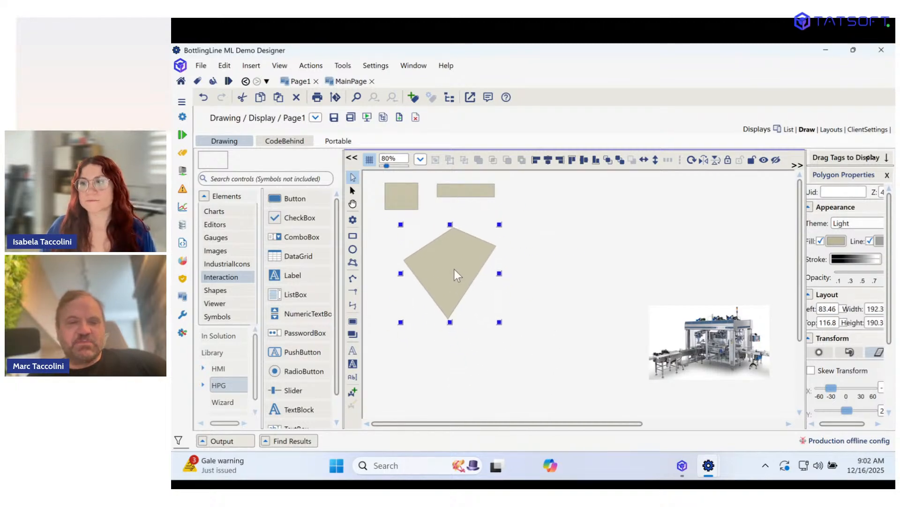
Reshape the polygon with the Direct Selection Tool by pulling its right and bottom vertices outward.
click(353, 191)
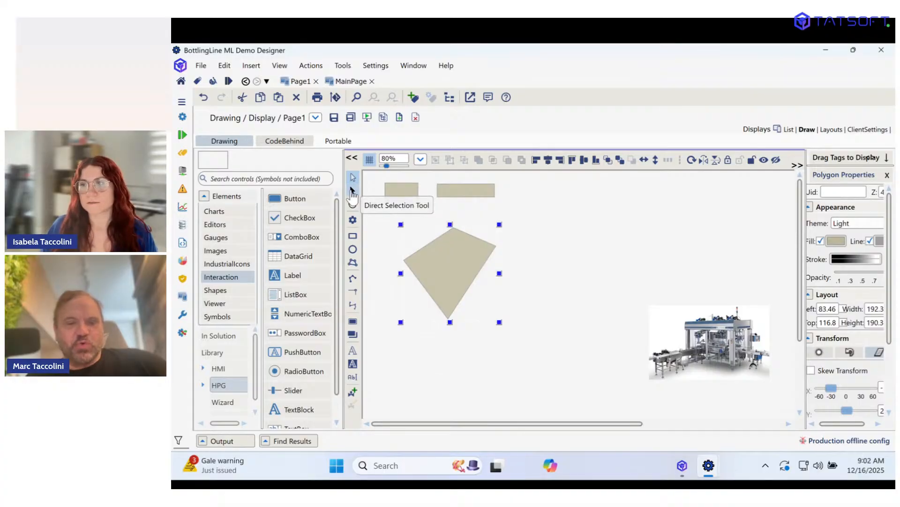
click(446, 273)
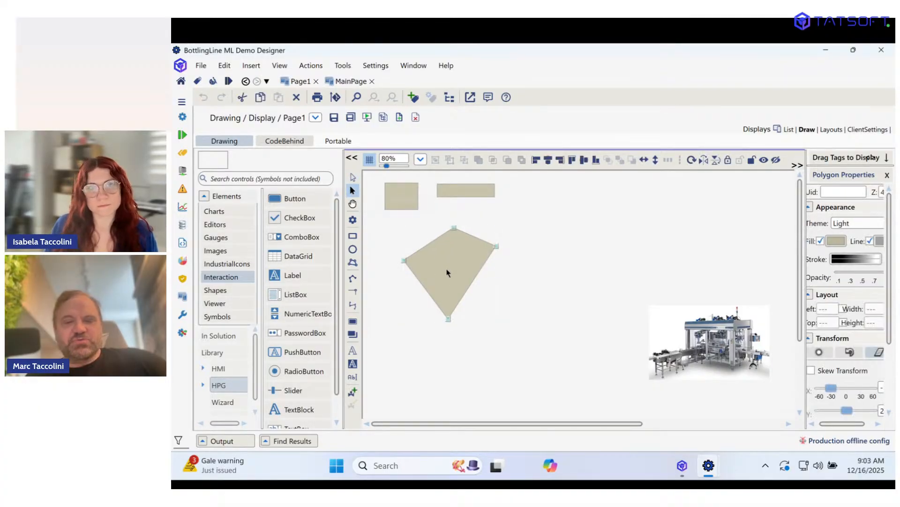
drag(497, 249, 530, 253)
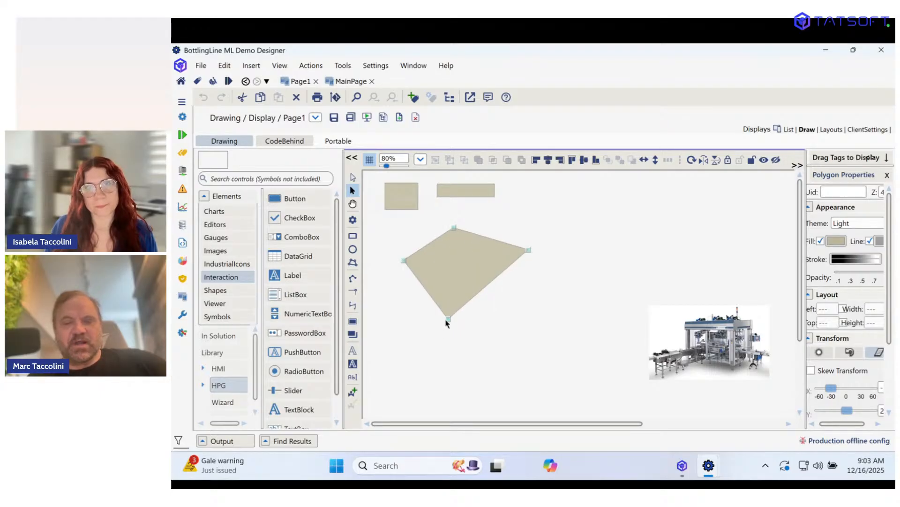
drag(446, 320, 488, 358)
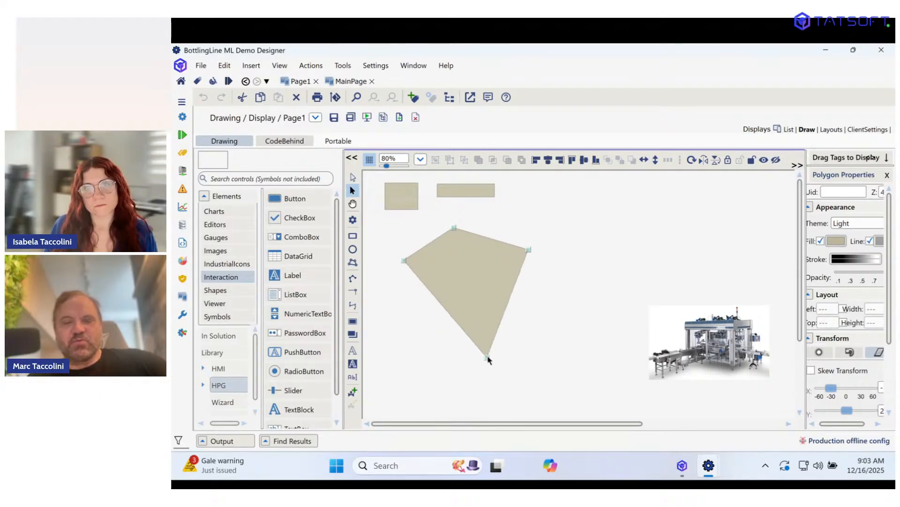
Add a vertex on the edge between the polygon's right and bottom corners and pull it inward to form a notch.
ctrl+click(529, 251)
drag(529, 248, 464, 267)
click(489, 292)
click(448, 279)
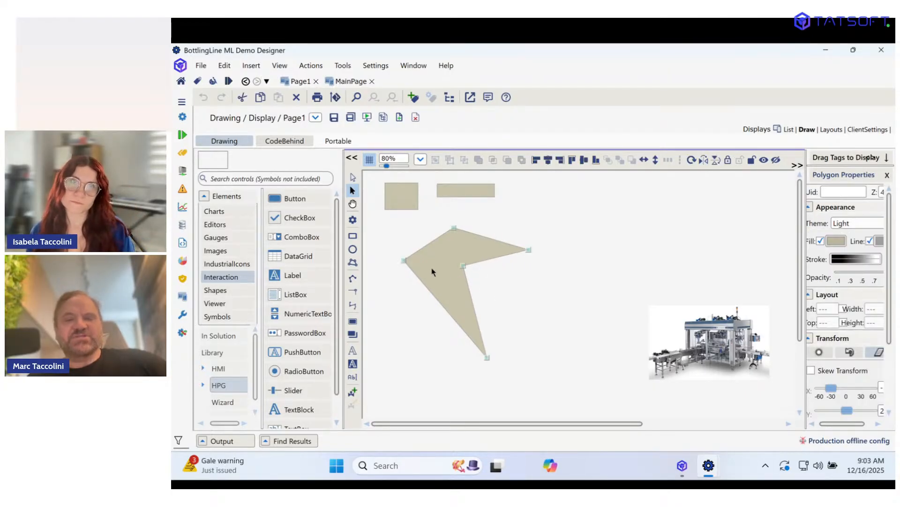
Resize the notched polygon to about 208 by 146, move it up below the rectangles, and open its settings.
click(367, 194)
mouse_move(445, 269)
mouse_down()
mouse_move(404, 263)
mouse_move(450, 277)
mouse_up()
drag(536, 368, 508, 306)
drag(452, 254, 430, 243)
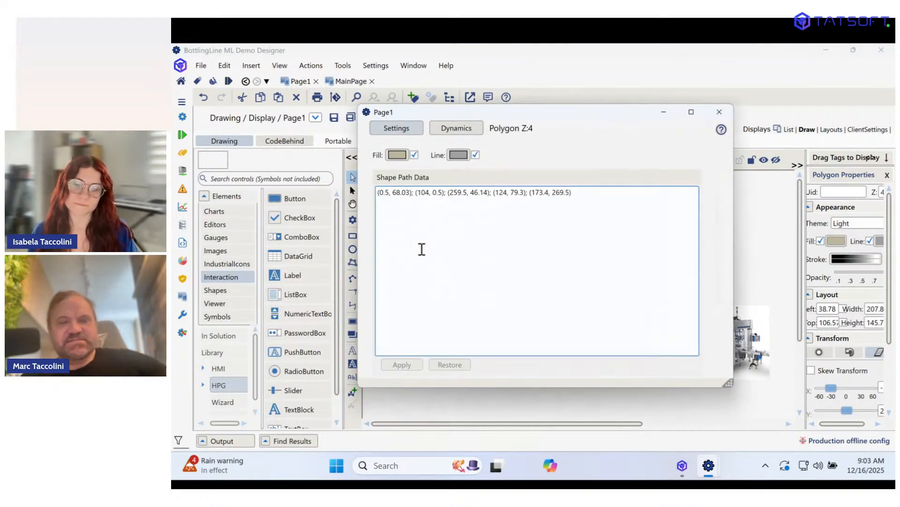
Set the third point in the polygon's shape path data to (259.5, 44.14) and apply the change.
drag(469, 108, 629, 137)
click(539, 221)
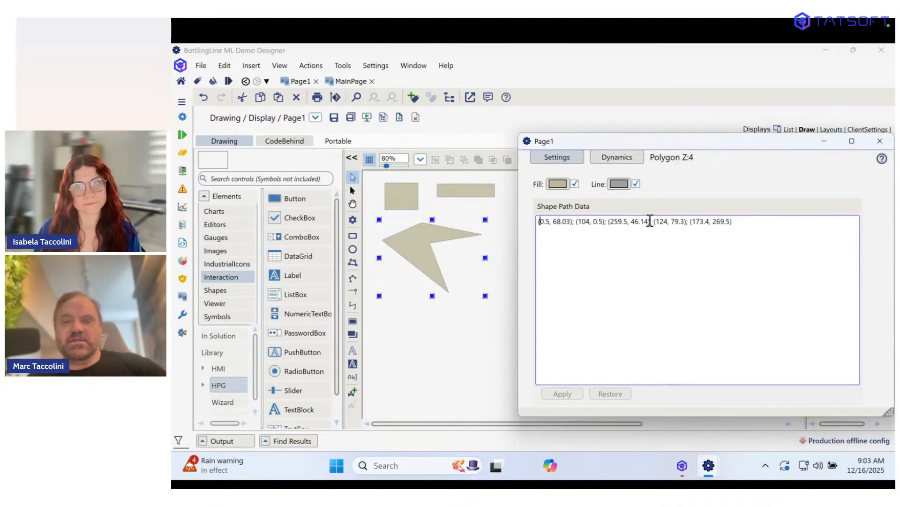
double_click(634, 221)
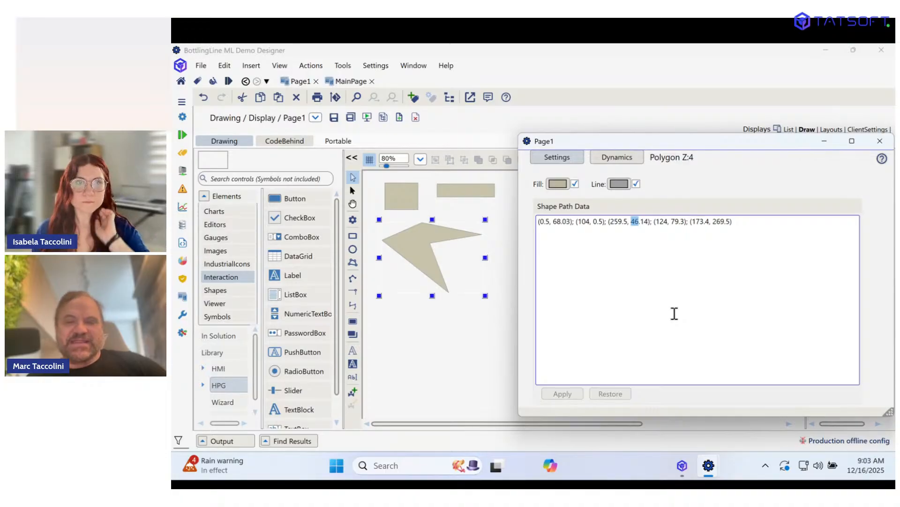
text(4)
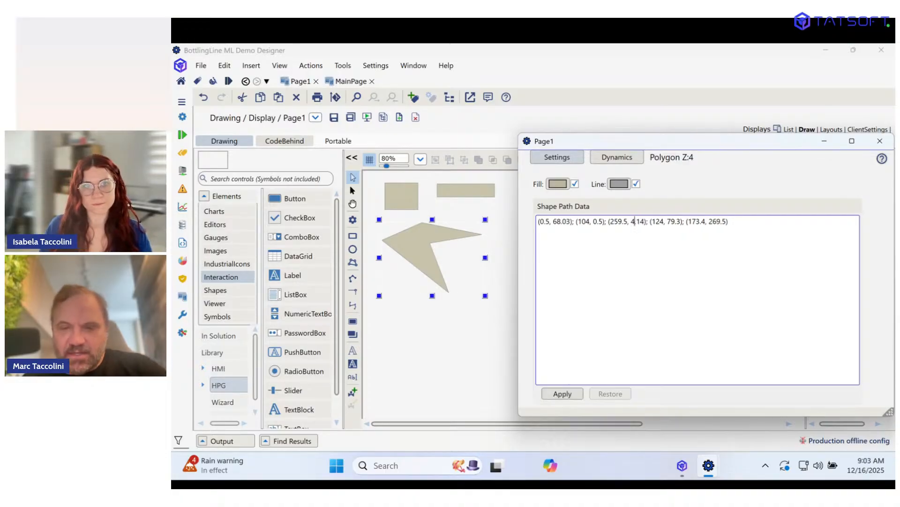
text(4)
click(565, 394)
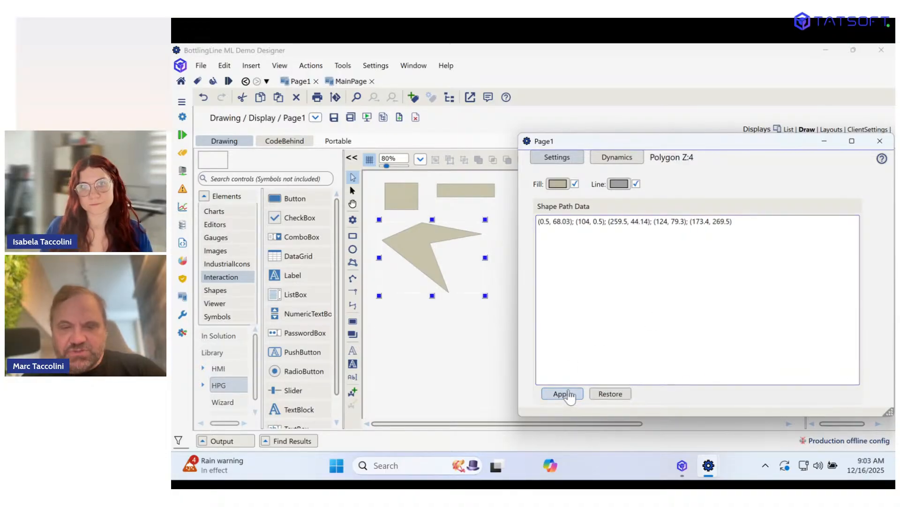
click(878, 141)
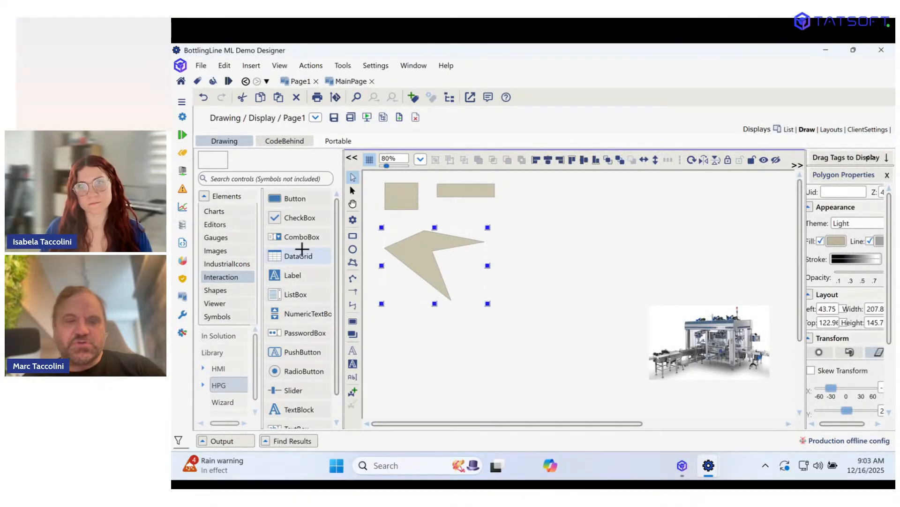
Move the polygon up beside the two rectangles, to their right.
drag(392, 258, 559, 215)
drag(428, 250, 564, 201)
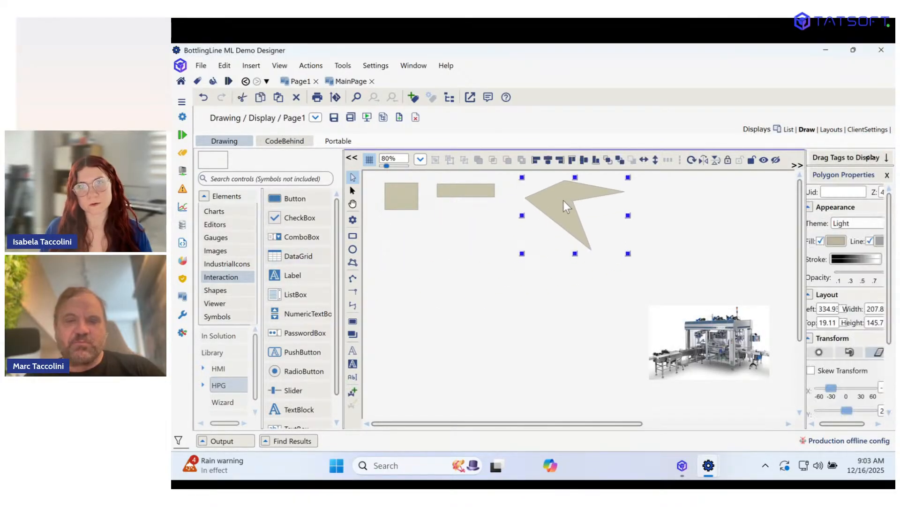
Draw two overlapping rectangles, about 148 by 59 and 159 by 75, in the space below the existing shapes and select both.
click(353, 235)
click(393, 258)
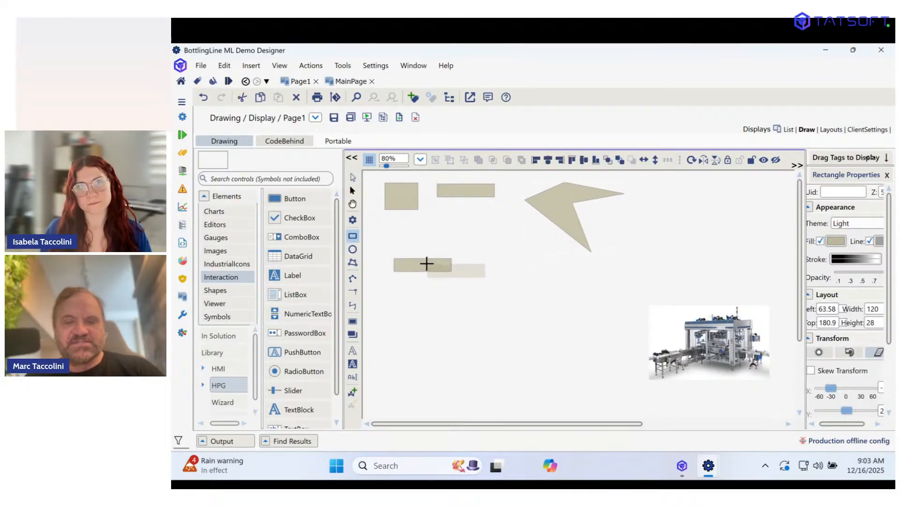
click(427, 263)
key(Escape)
mouse_move(407, 264)
mouse_down()
mouse_move(405, 241)
mouse_move(474, 272)
mouse_move(483, 261)
mouse_move(522, 292)
mouse_move(493, 277)
mouse_up()
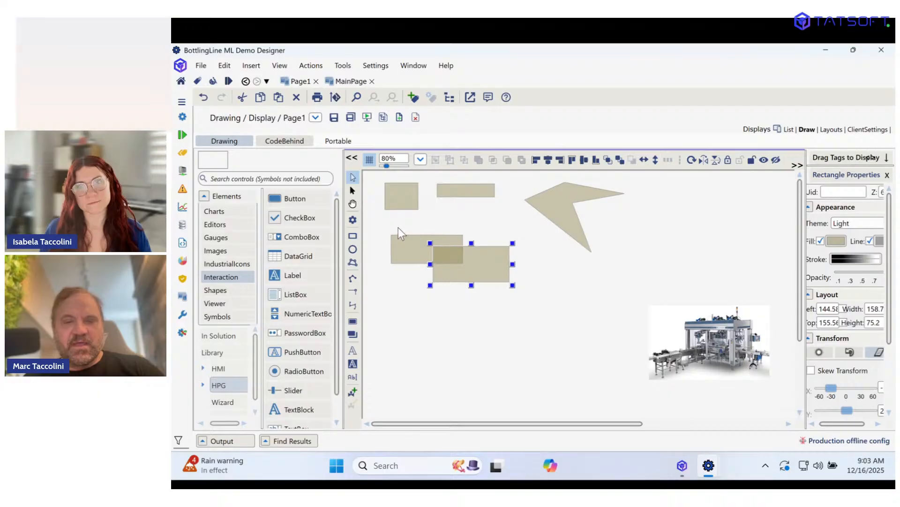
drag(384, 226, 516, 310)
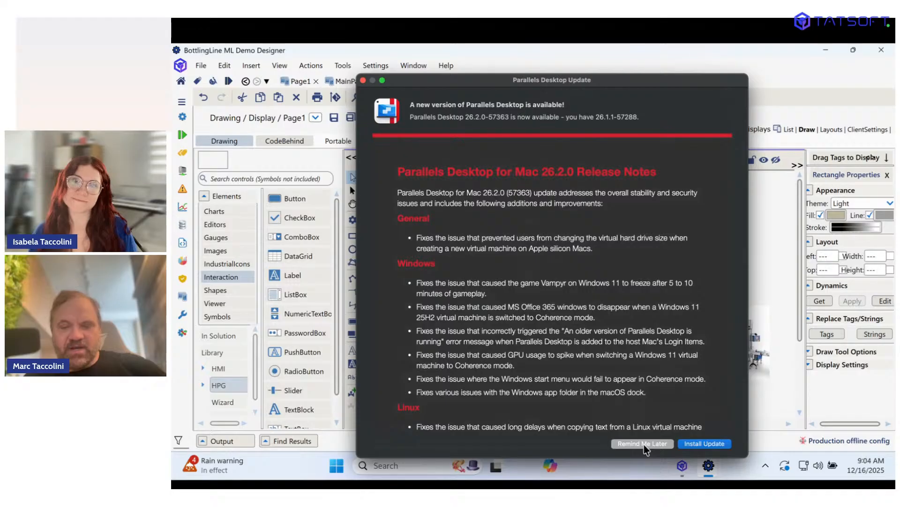
click(643, 443)
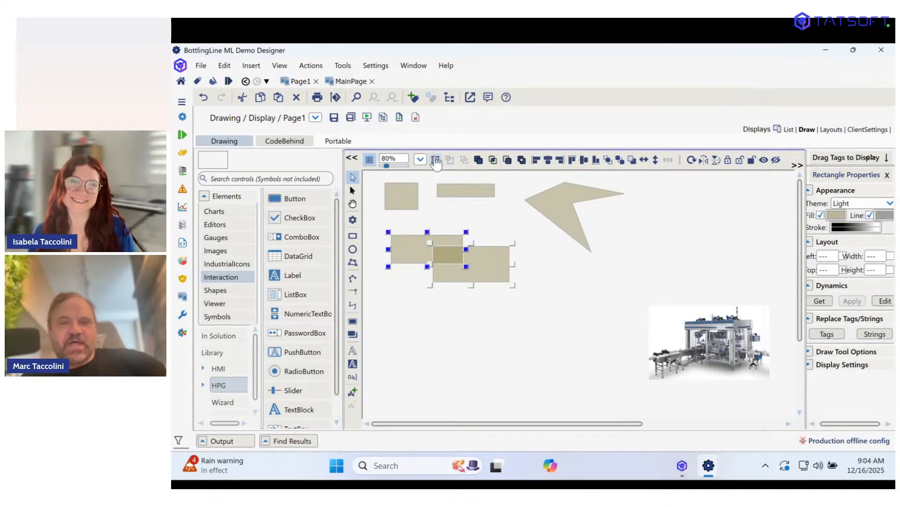
Try the union, intersection and subtraction operations on the two overlapping rectangles, undoing each one.
click(478, 160)
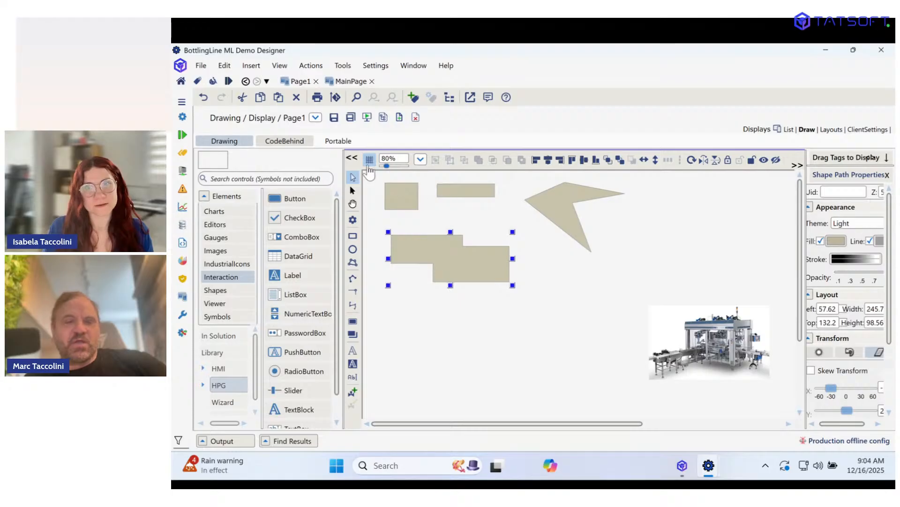
click(203, 97)
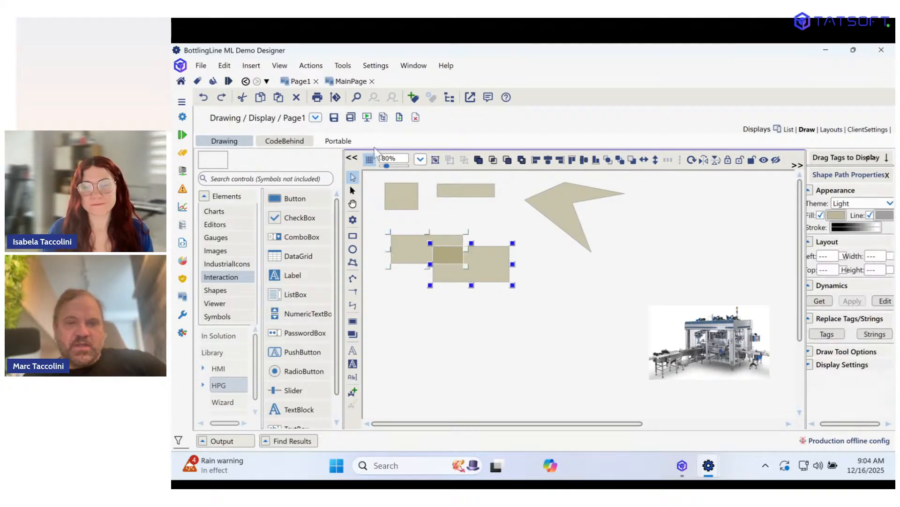
click(493, 160)
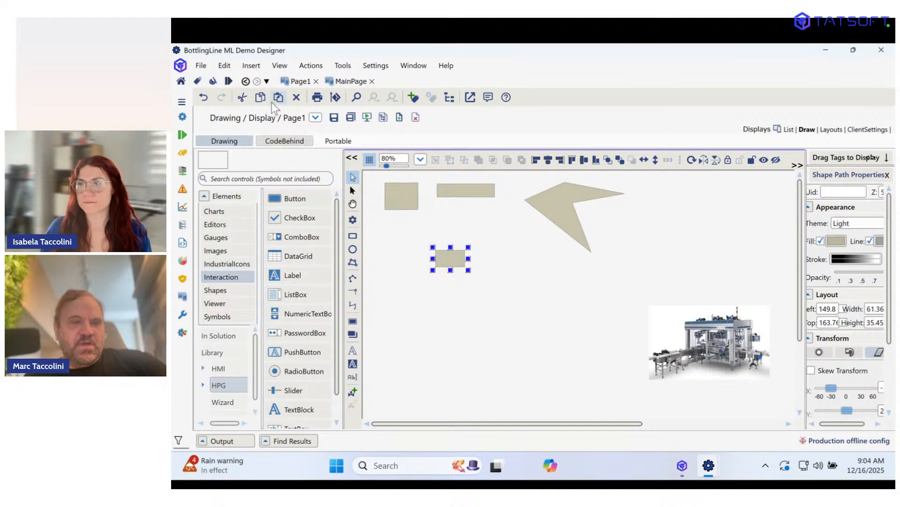
click(203, 97)
click(507, 160)
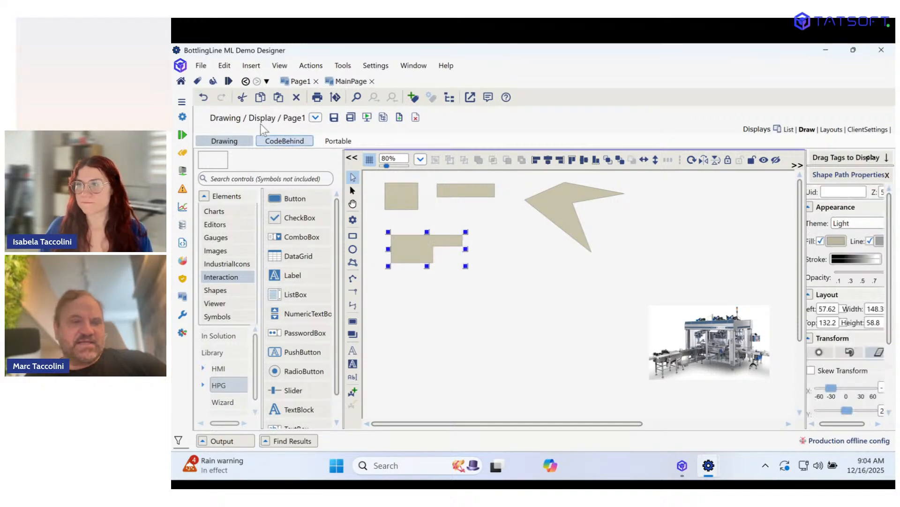
click(203, 98)
Combine the two overlapping rectangles into one shape with their shared area cut out.
click(522, 160)
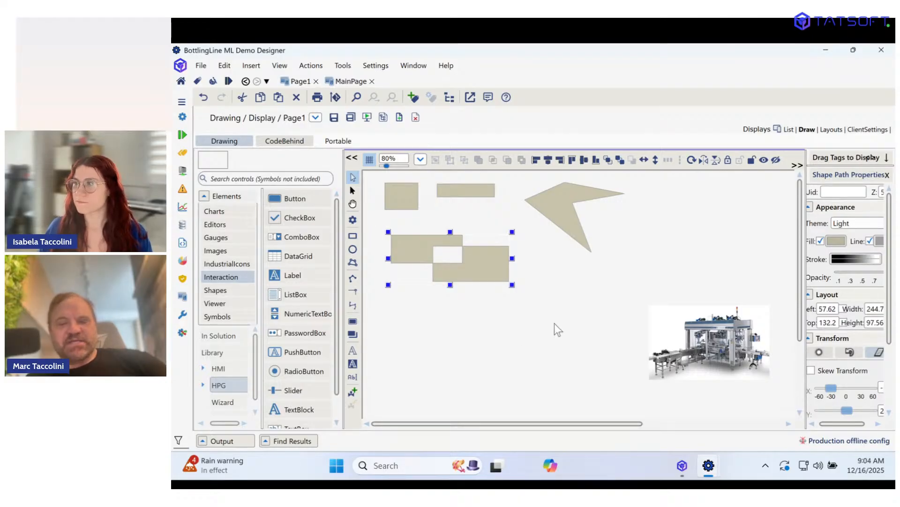
Shrink the combined cut-out shape to about 197 by 91 and open its path data to examine the M and L commands.
drag(512, 285, 467, 257)
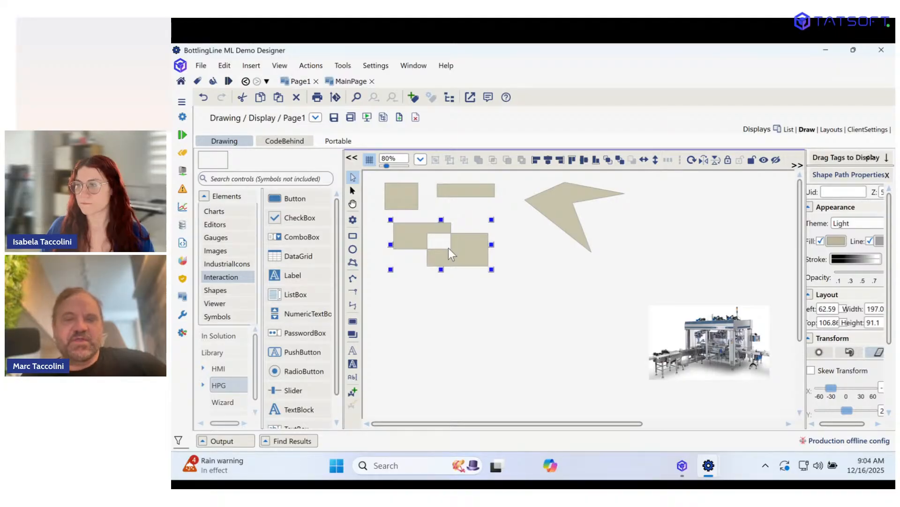
double_click(448, 249)
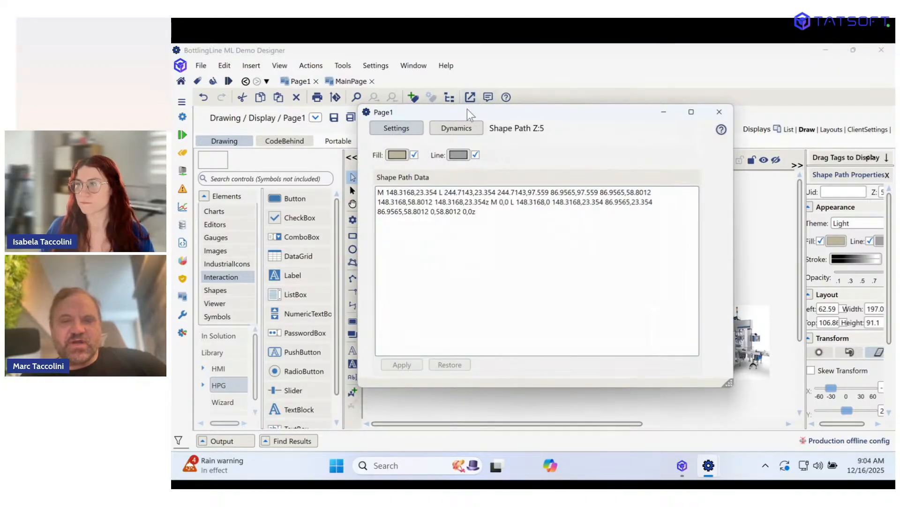
drag(467, 109, 643, 107)
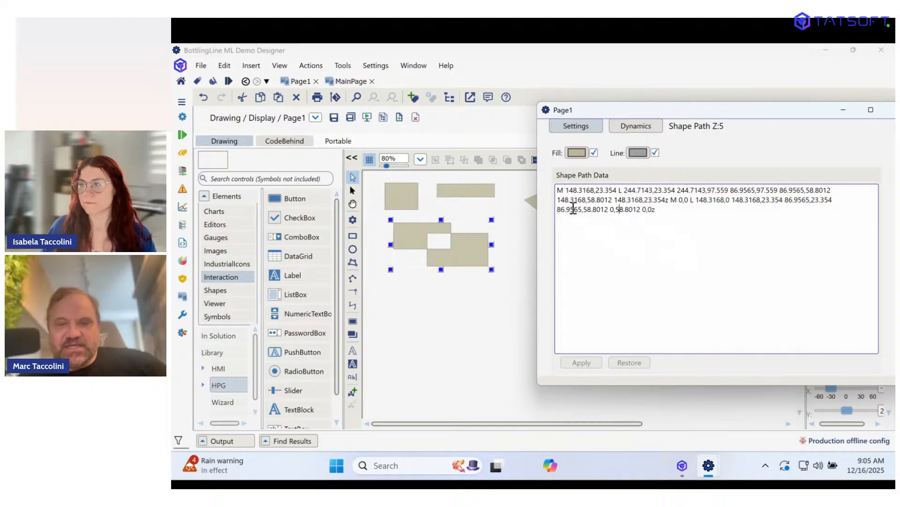
drag(565, 190, 558, 190)
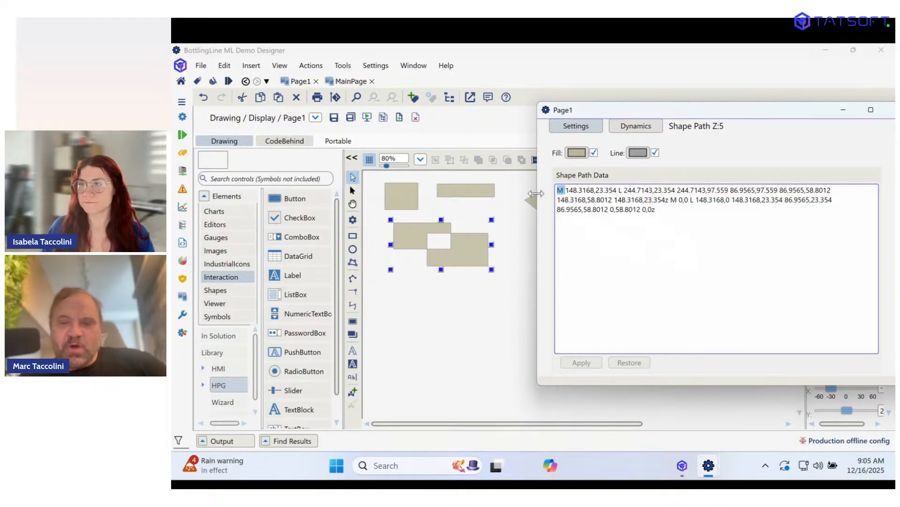
drag(695, 200, 689, 200)
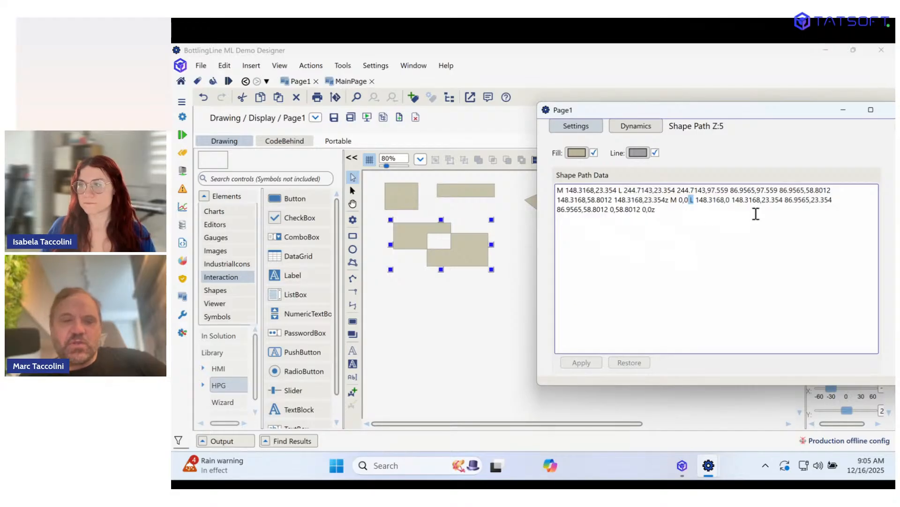
Add a Senoid shape about 161 by 86 in the space below the combined shape.
click(216, 290)
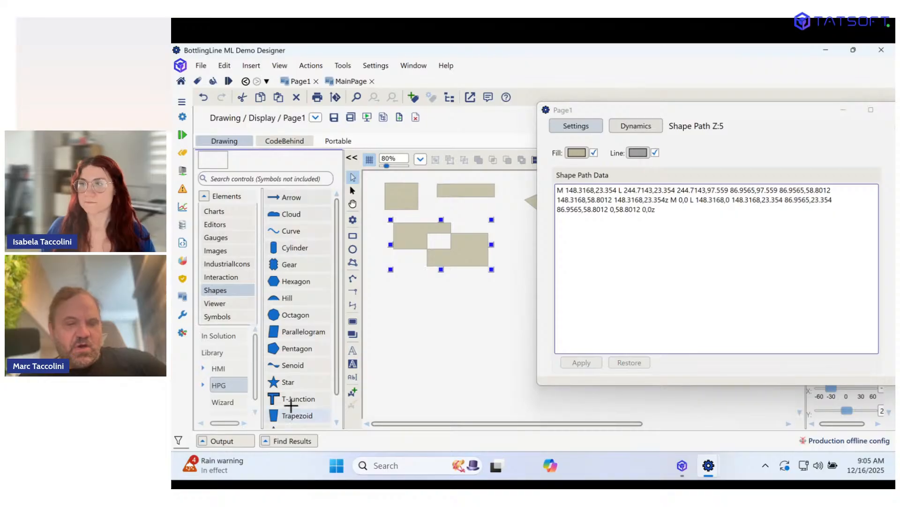
click(296, 369)
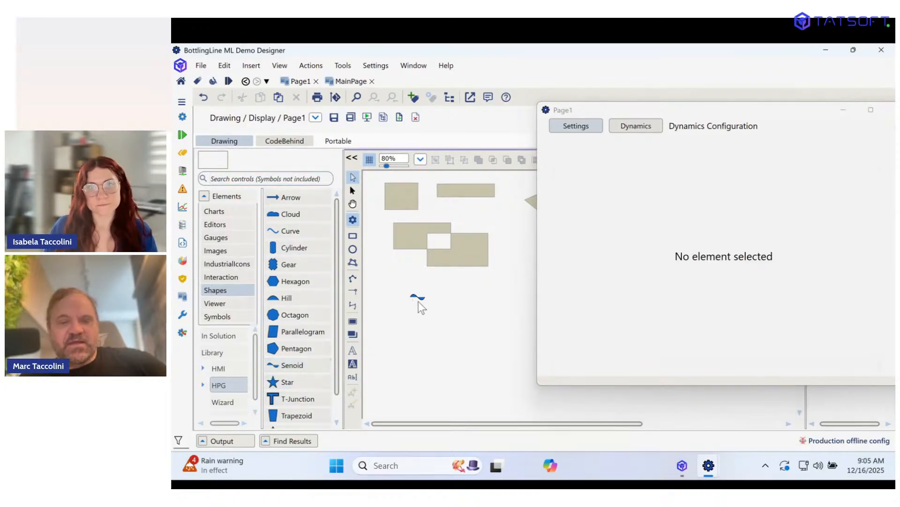
click(419, 301)
mouse_move(429, 303)
mouse_down()
mouse_move(460, 340)
mouse_move(479, 345)
mouse_move(488, 335)
mouse_move(434, 319)
mouse_up()
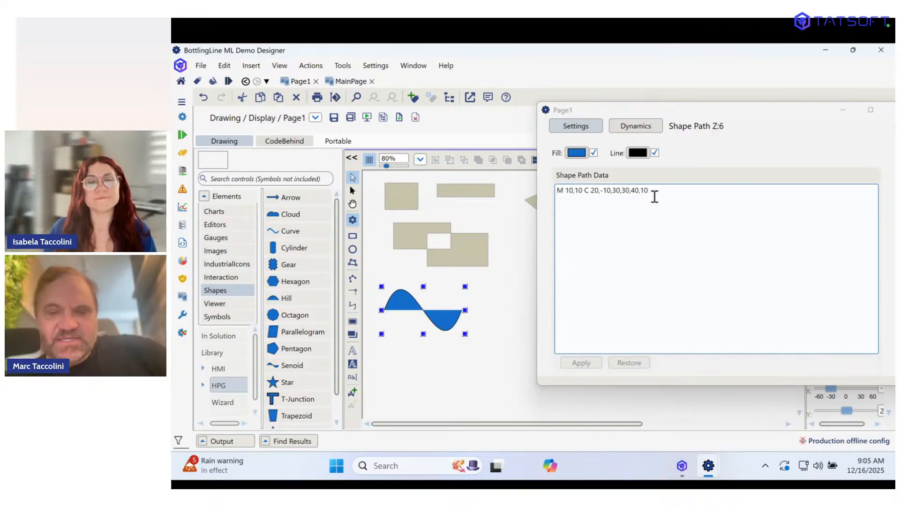
Examine the C curve command in the wave's path data and close the settings window.
double_click(587, 190)
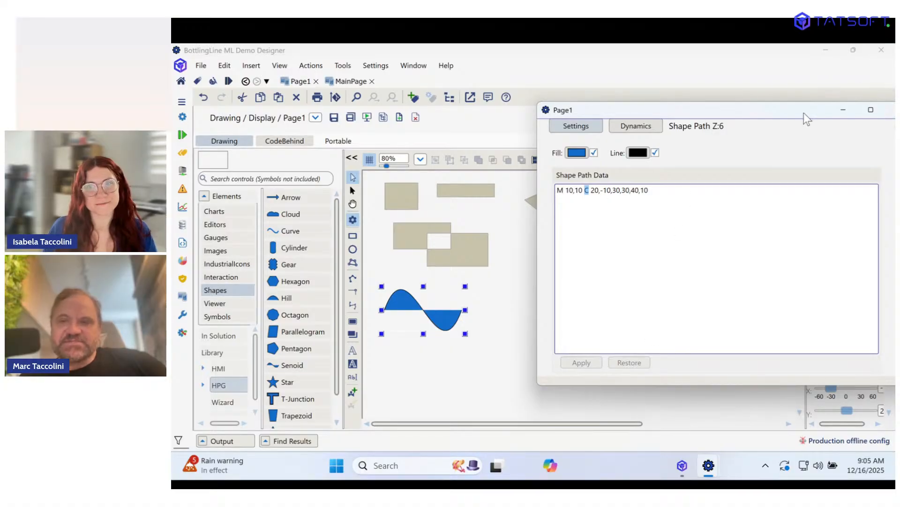
drag(804, 113, 689, 107)
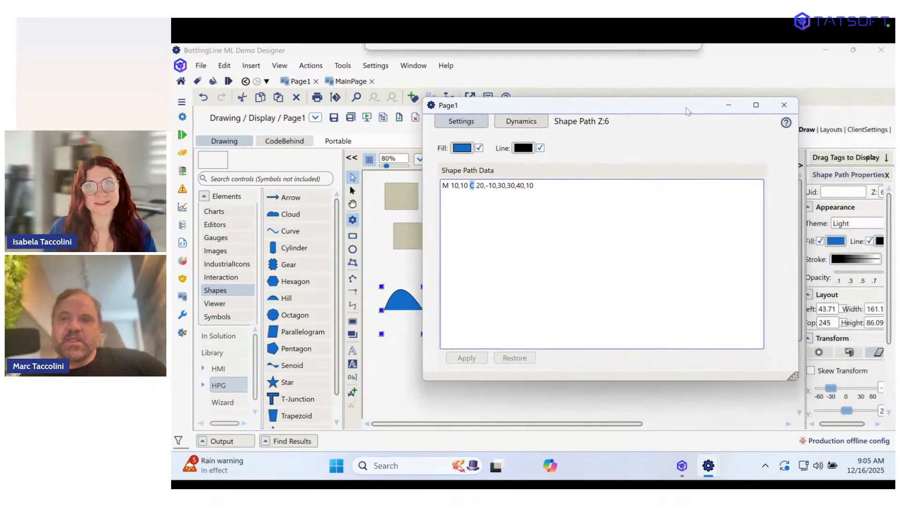
click(787, 107)
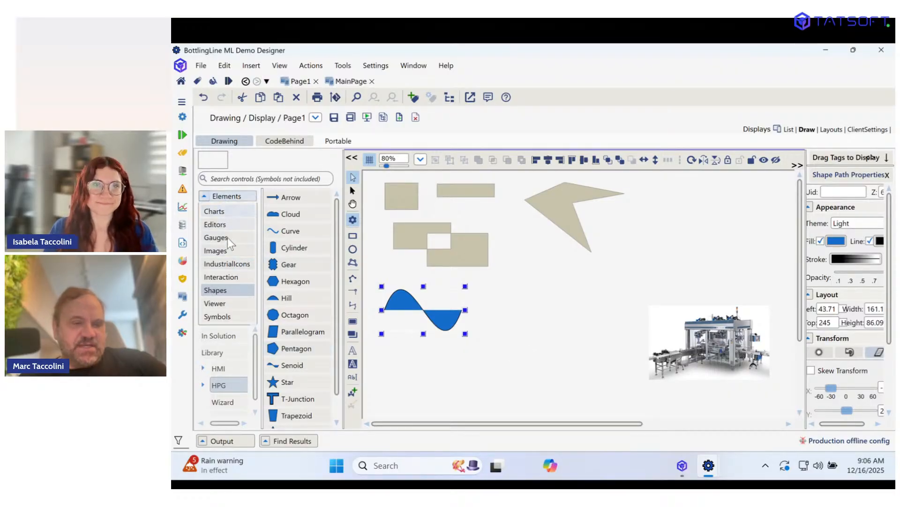
Browse the Images elements and move the machine picture further toward the lower right of the page.
click(226, 249)
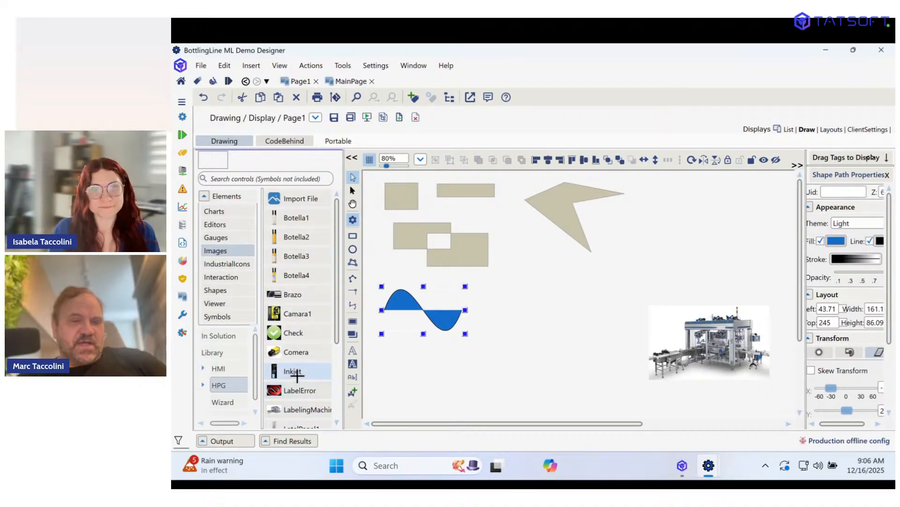
scroll(295, 420, down, 2)
scroll(293, 419, up, 2)
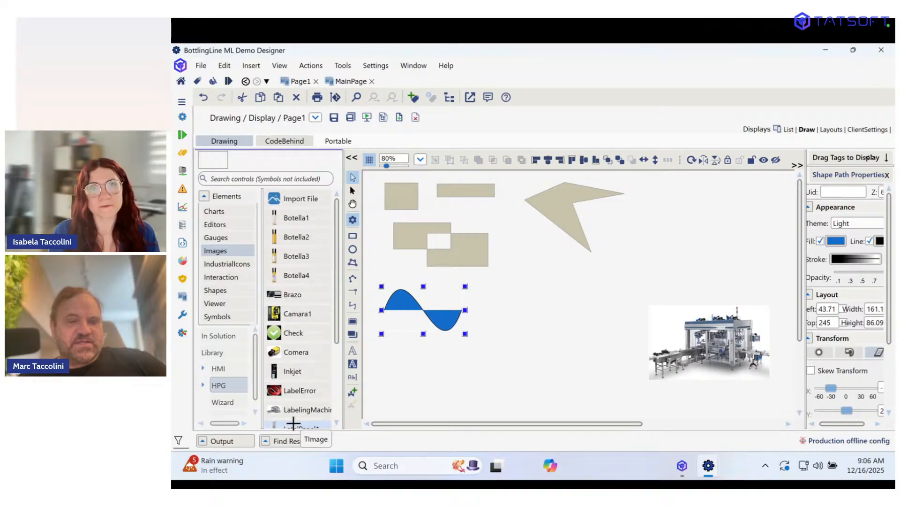
click(746, 360)
drag(746, 361, 737, 370)
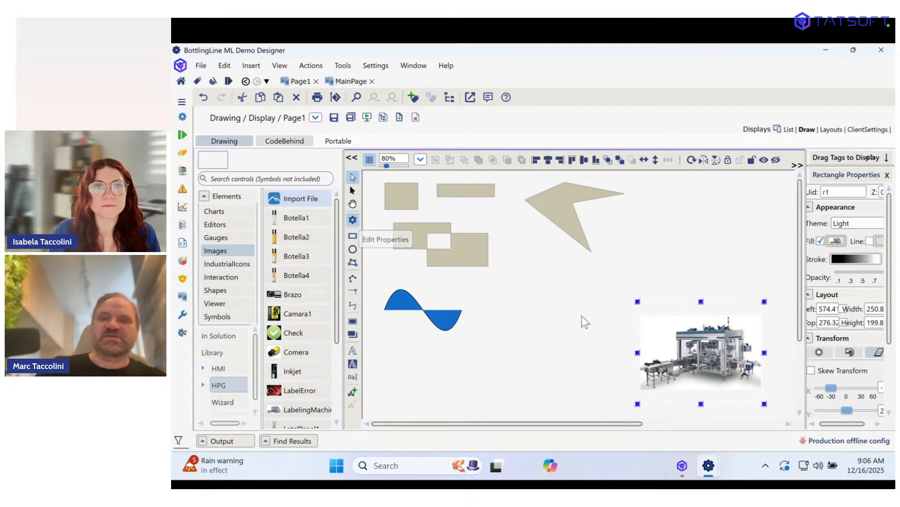
drag(683, 328, 717, 334)
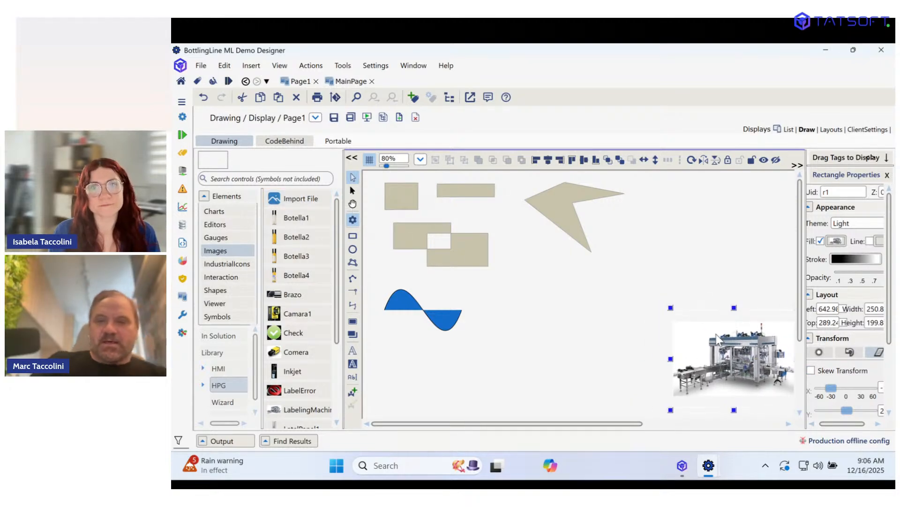
Shift the two upper rectangles and the combined shape slightly, leaving more space between the two rows.
drag(435, 258, 438, 268)
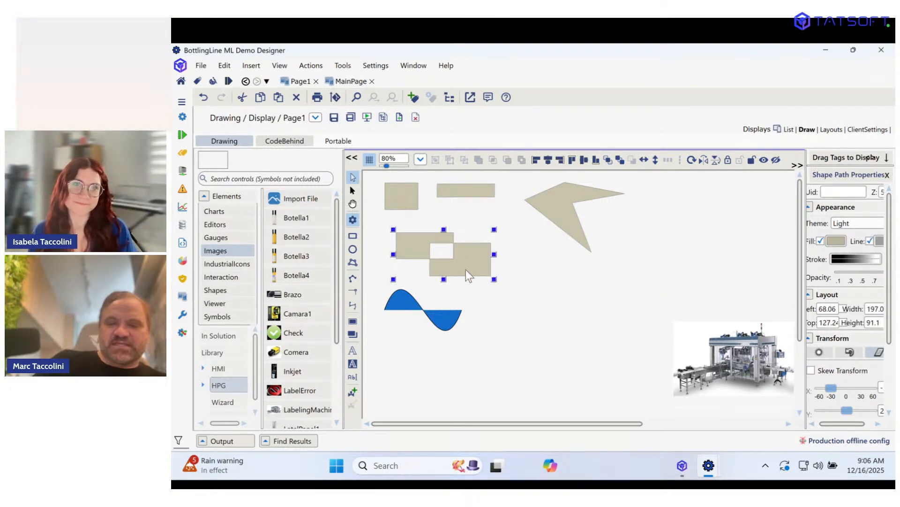
drag(459, 192, 459, 204)
click(381, 196)
mouse_move(397, 199)
mouse_down()
mouse_move(420, 200)
mouse_move(400, 196)
mouse_up()
drag(440, 248, 437, 272)
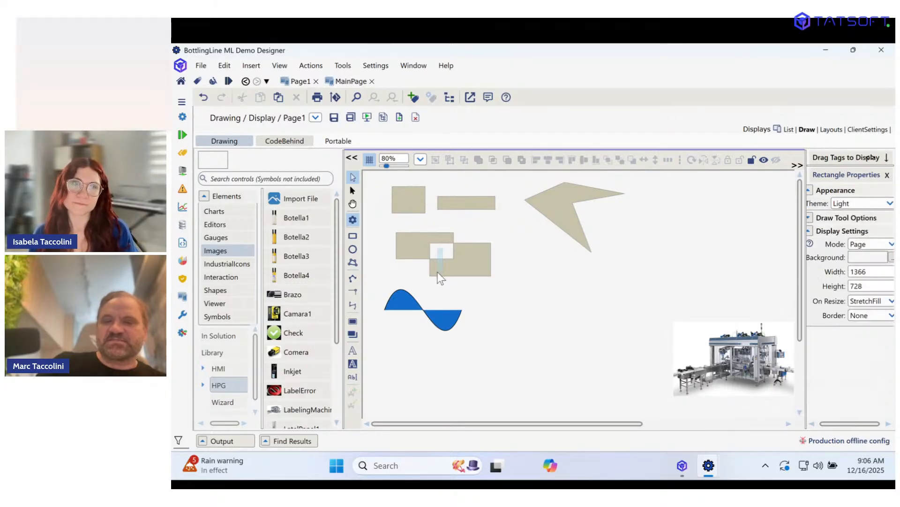
mouse_move(430, 320)
mouse_down()
mouse_move(432, 330)
mouse_move(432, 319)
mouse_up()
drag(429, 240, 425, 253)
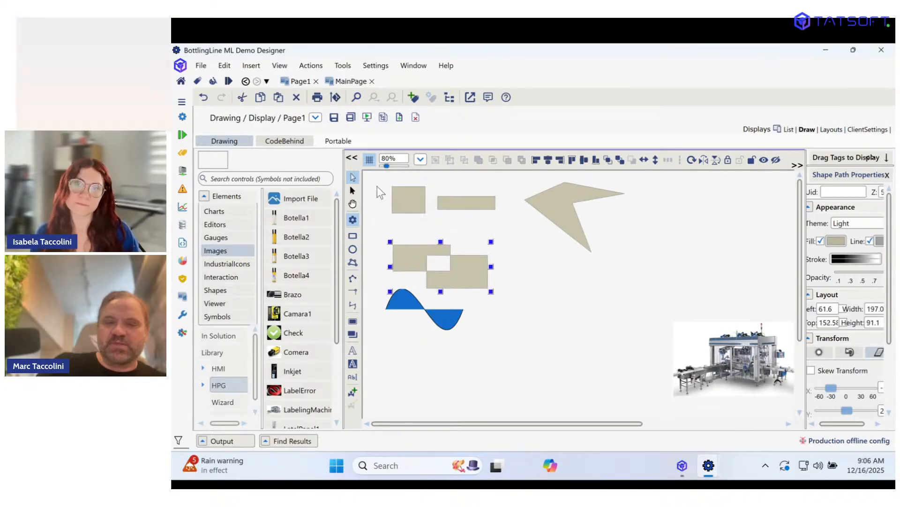
Group the upper rectangles and resize the group to about 187 by 94.
drag(375, 177, 515, 228)
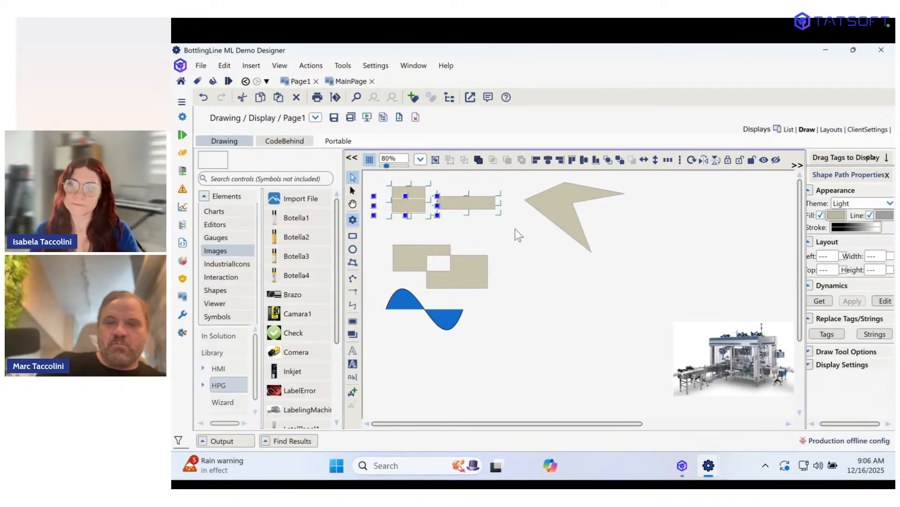
click(435, 160)
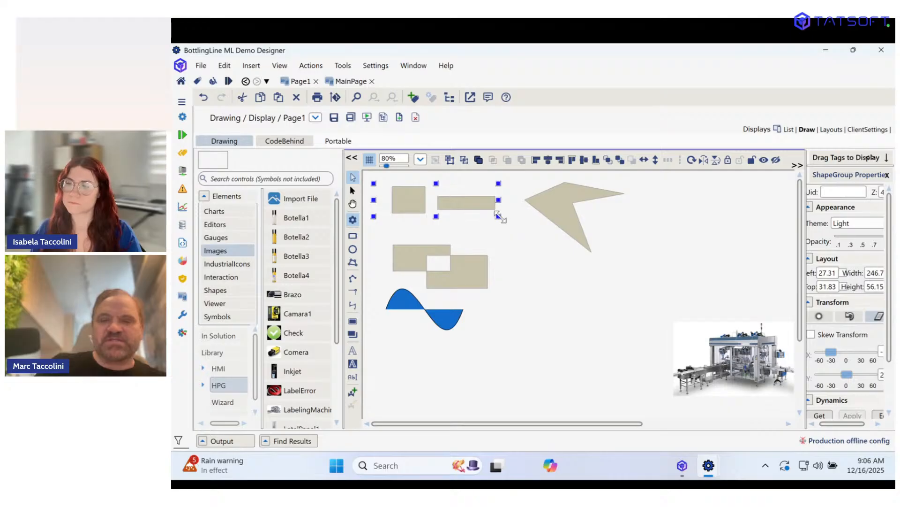
drag(499, 216, 457, 210)
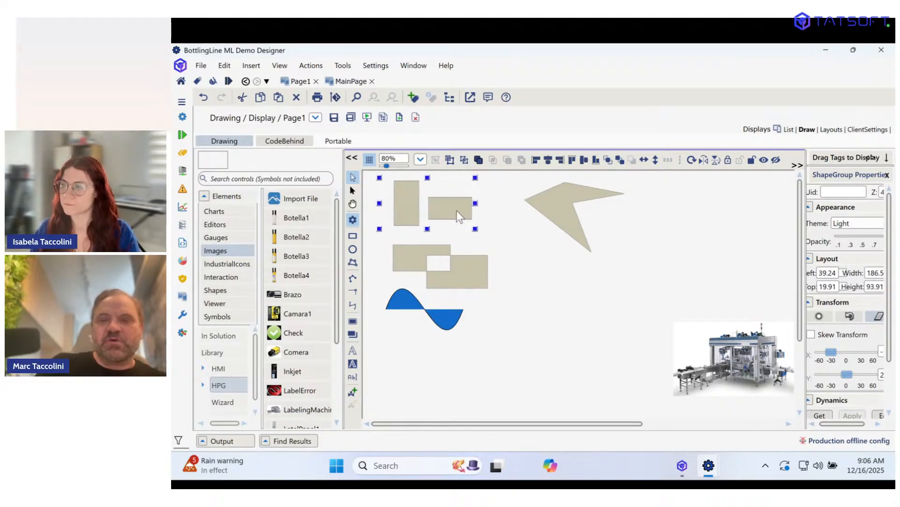
Ungroup the upper rectangles keeping their new sizes and move the blank rectangle down below the wave.
click(449, 160)
click(487, 205)
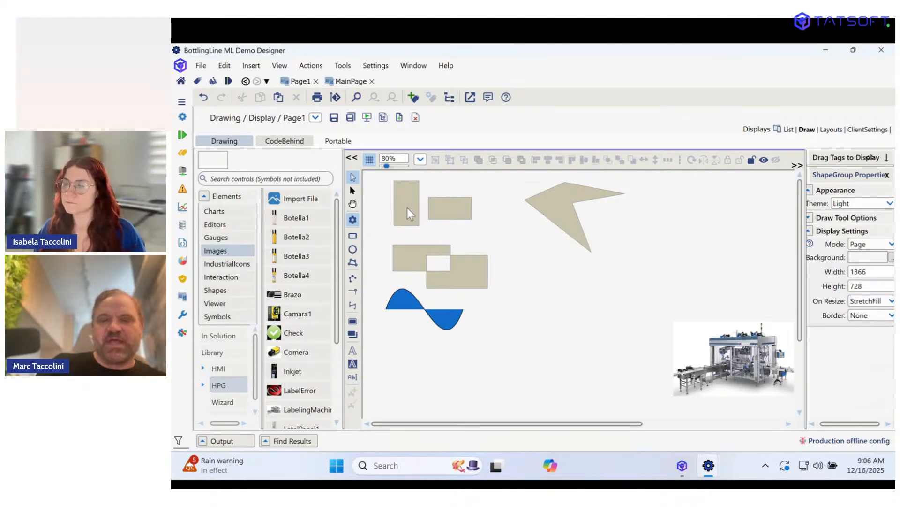
drag(379, 307, 374, 374)
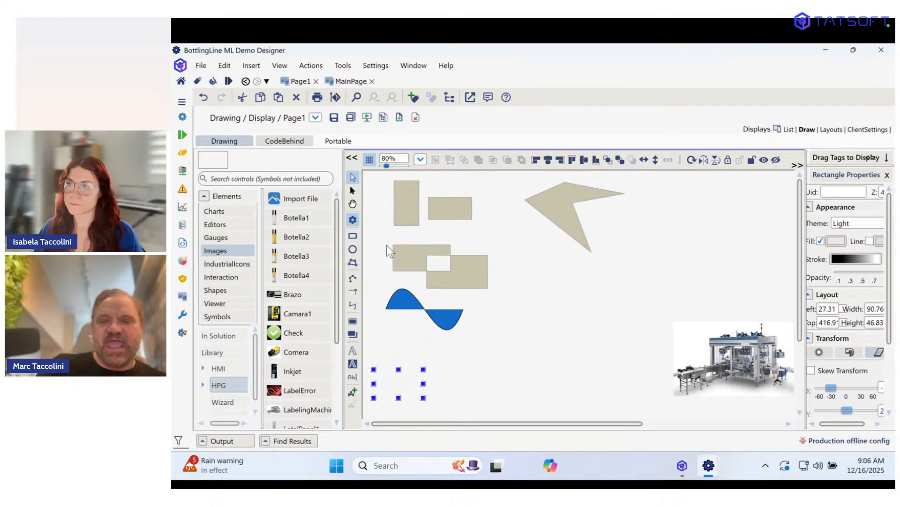
Move the tall rectangle so it overlaps the wider one beside it and group the two.
drag(400, 202, 495, 234)
click(453, 209)
click(435, 161)
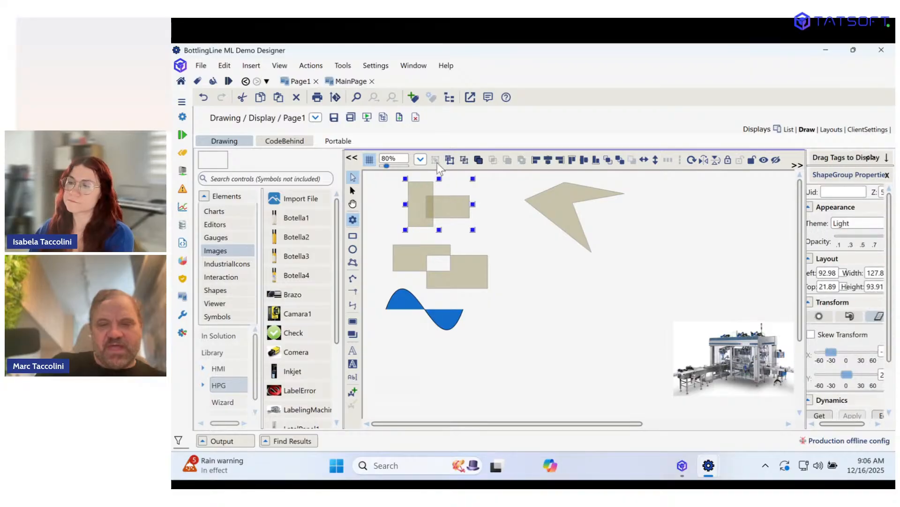
Enlarge the overlapping group to about 494 by 104 below the polygon and move the machine picture down out of its way.
drag(454, 211, 754, 322)
drag(747, 375, 758, 440)
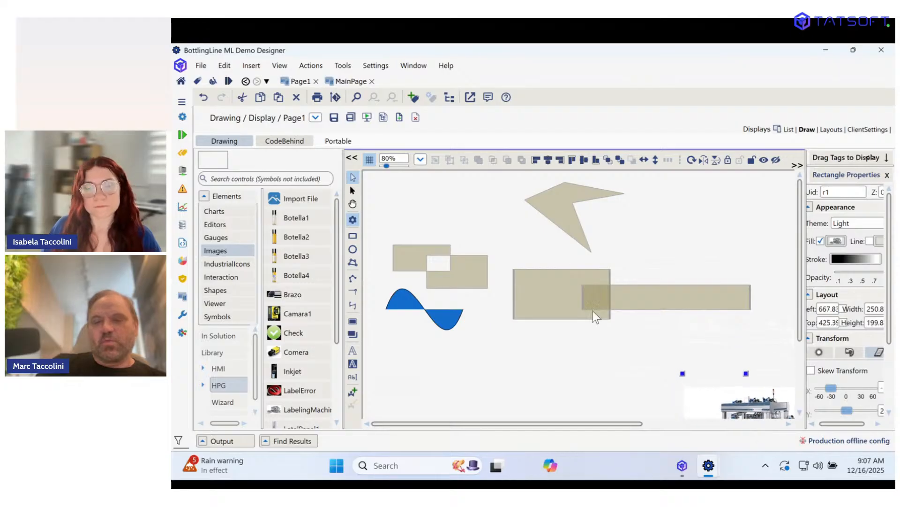
drag(576, 302, 581, 317)
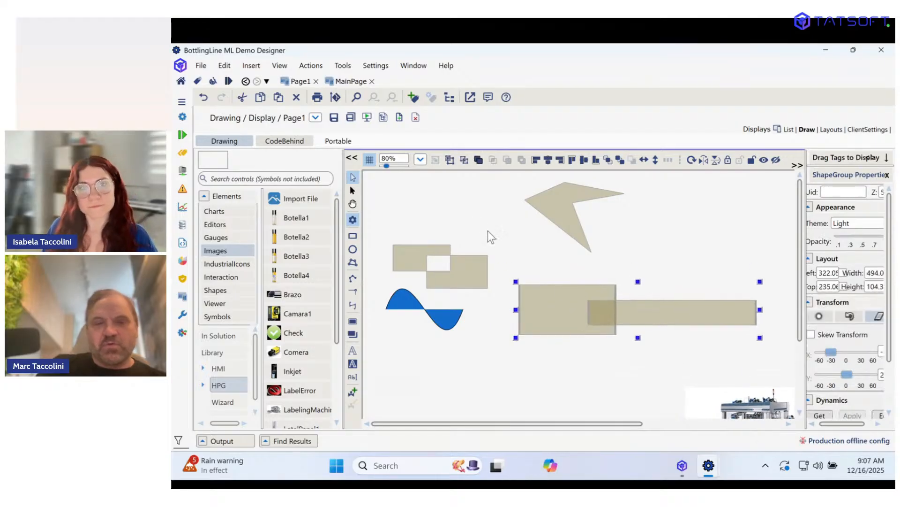
Ungroup the enlarged rectangles keeping their sizes, and place the long one above the large one so it overlaps the polygon.
click(450, 161)
click(633, 387)
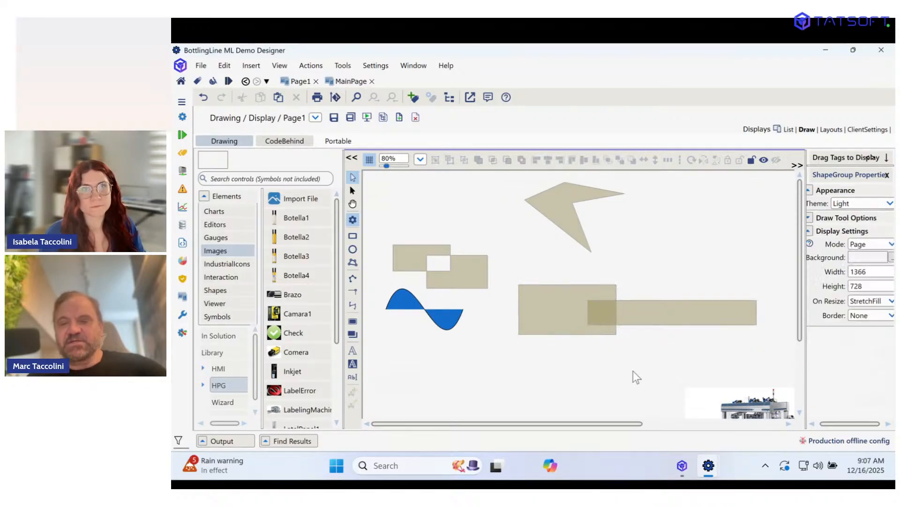
click(645, 316)
drag(645, 317, 628, 311)
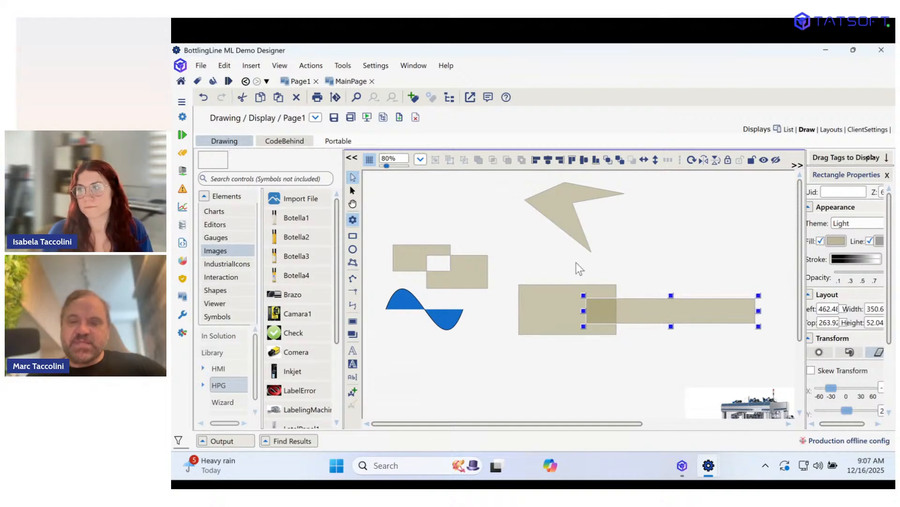
drag(562, 202, 623, 258)
drag(647, 316, 581, 276)
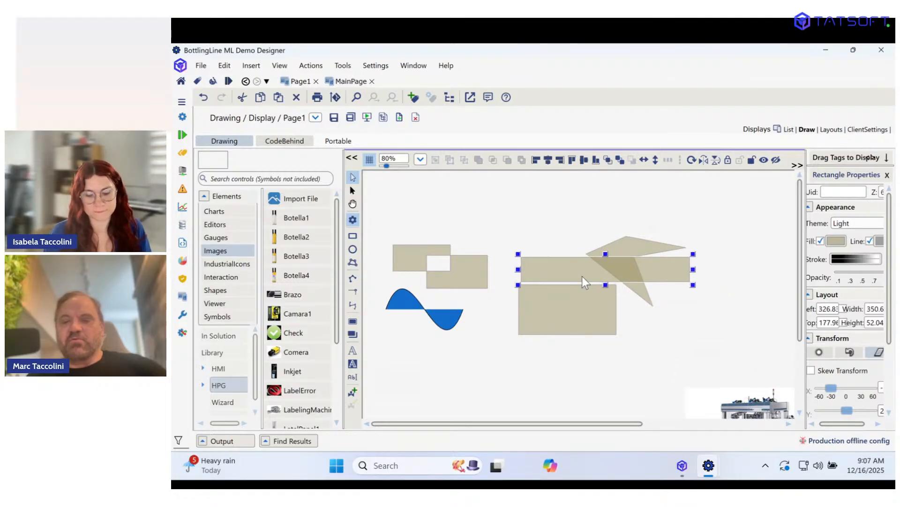
Group the polygon with the long and large rectangles.
click(578, 230)
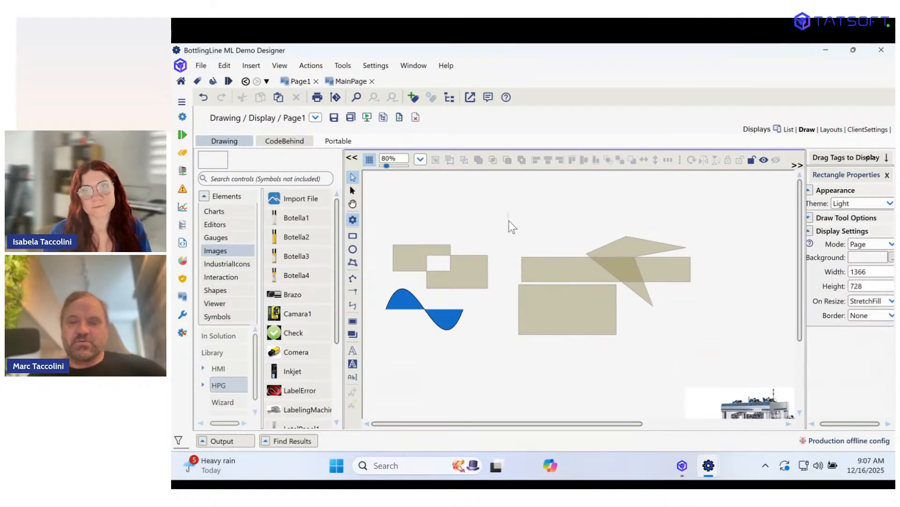
drag(509, 214, 741, 365)
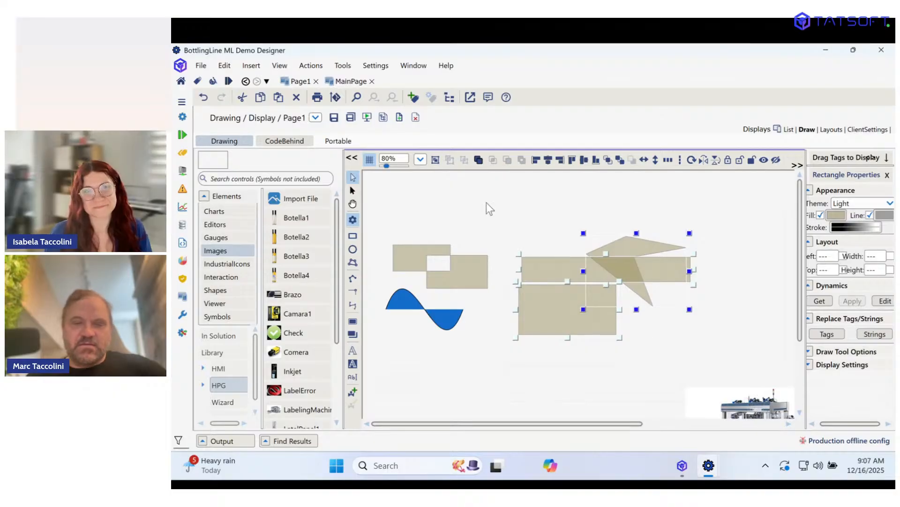
click(435, 160)
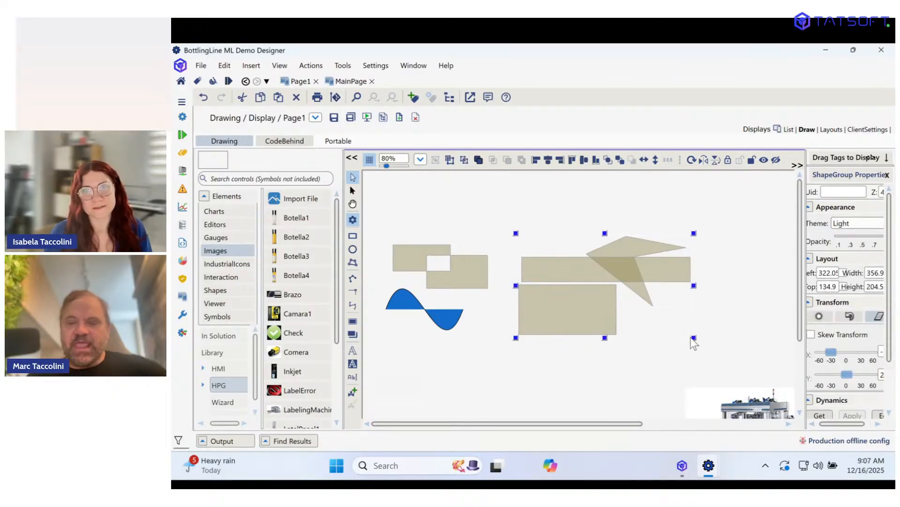
Shrink the three-shape group to about 39 by 32, move it up, and ungroup it restoring the original sizes.
drag(694, 339, 692, 337)
drag(531, 240, 524, 217)
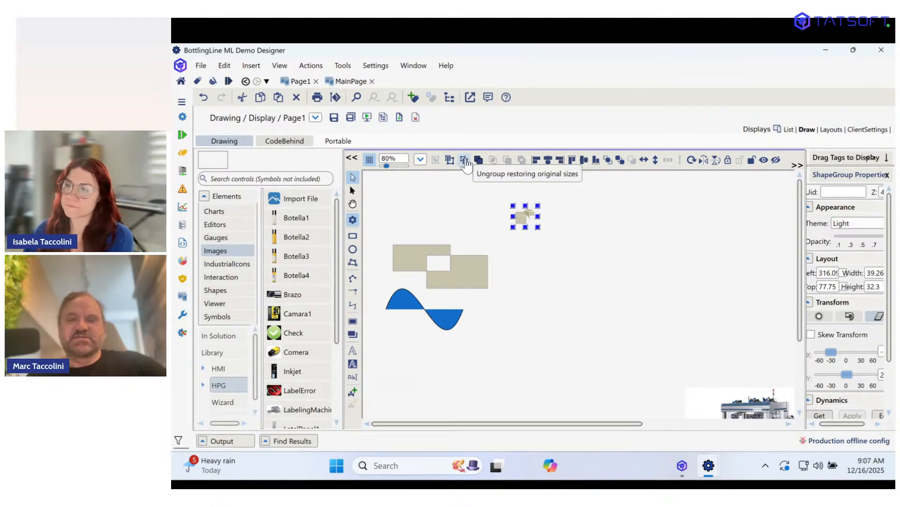
click(465, 161)
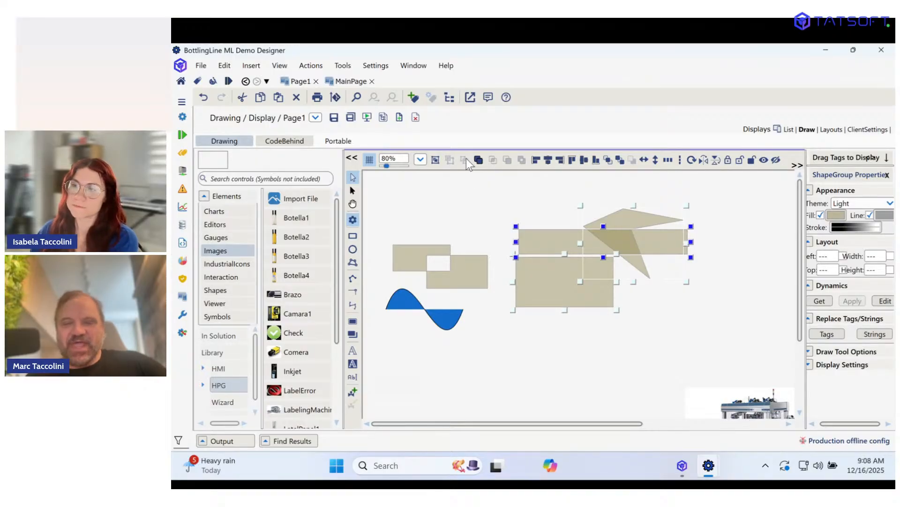
click(631, 327)
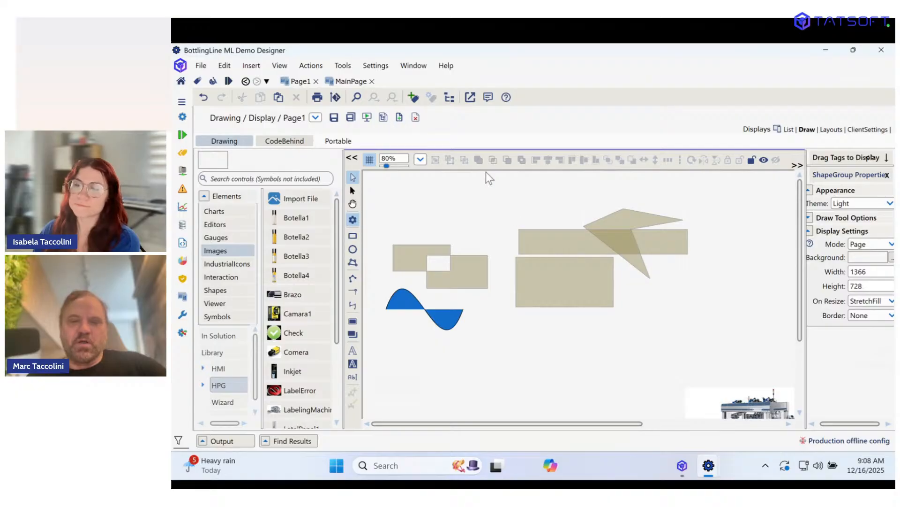
Group the polygon with the two rectangles, and spread out the group, the combined rectangles and the blue wave on the page.
drag(494, 182, 706, 338)
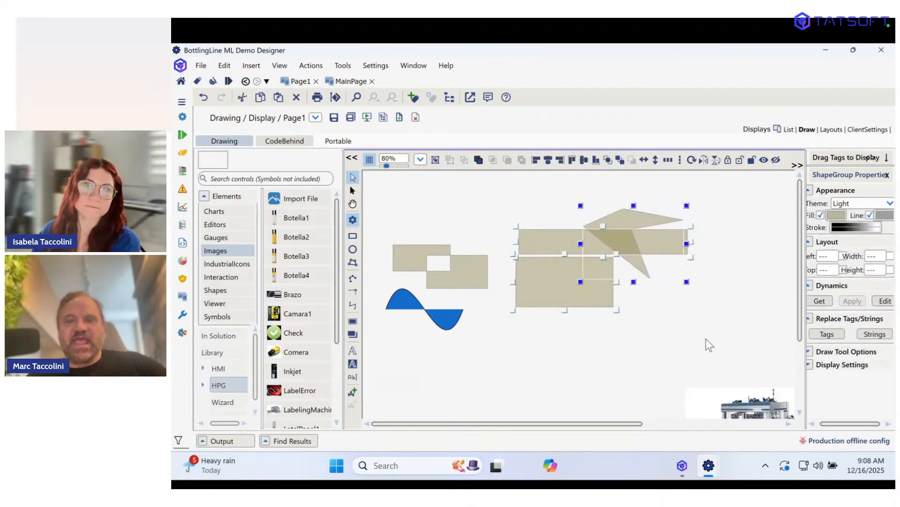
click(435, 161)
drag(556, 223, 581, 238)
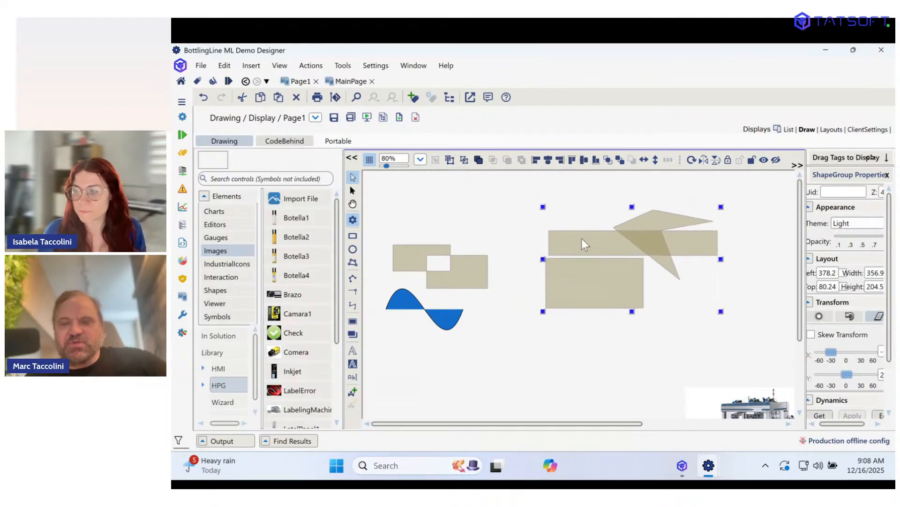
drag(462, 266, 465, 235)
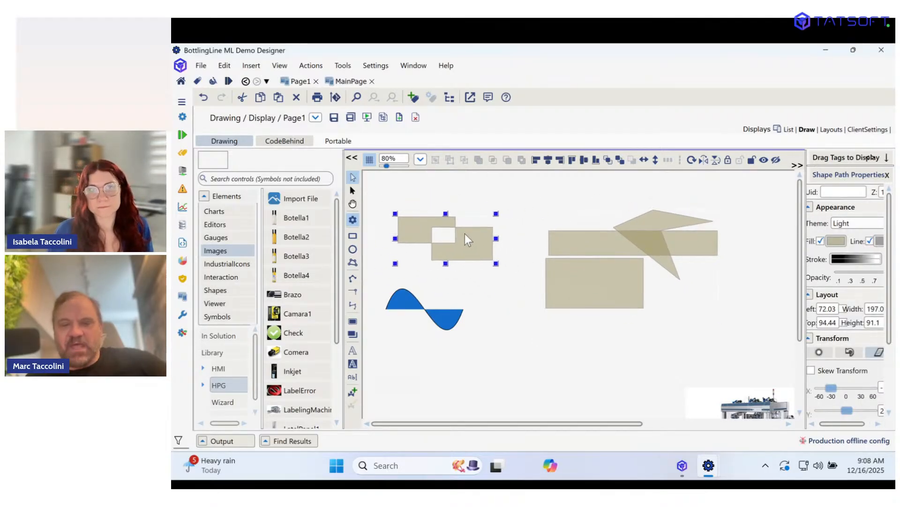
drag(421, 309, 431, 324)
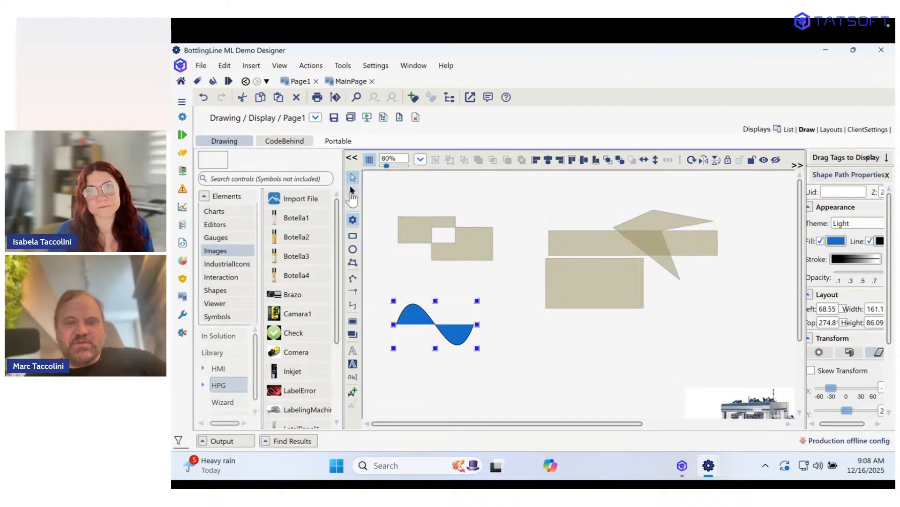
Directly select the combined rectangles and set their fill to pale green #77D7E3BC.
click(542, 240)
click(492, 257)
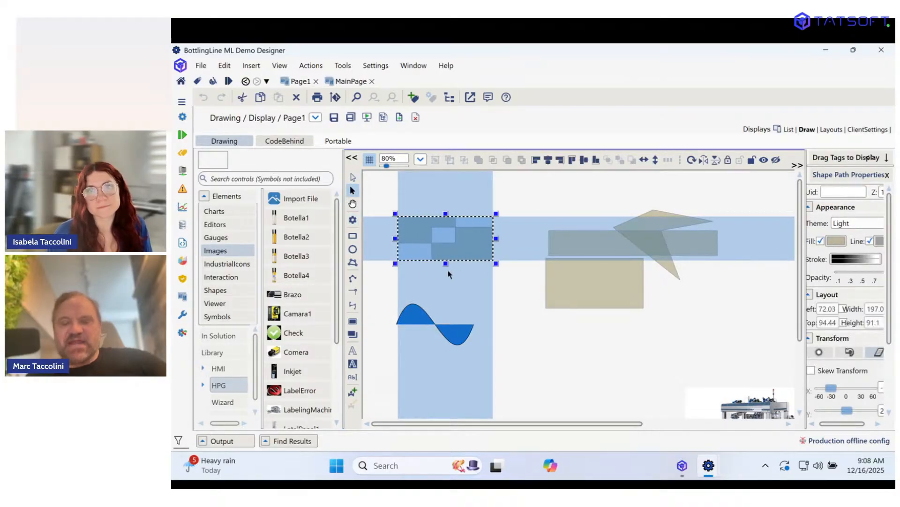
click(835, 240)
click(396, 221)
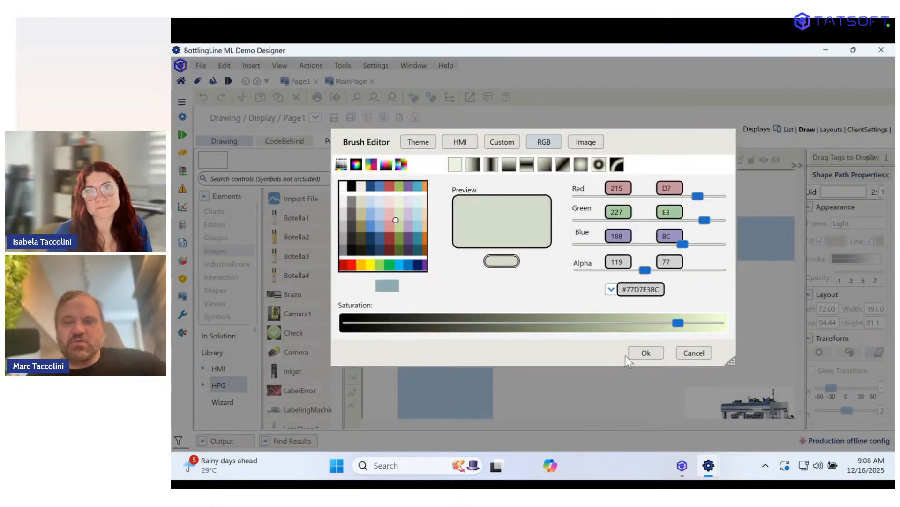
click(645, 353)
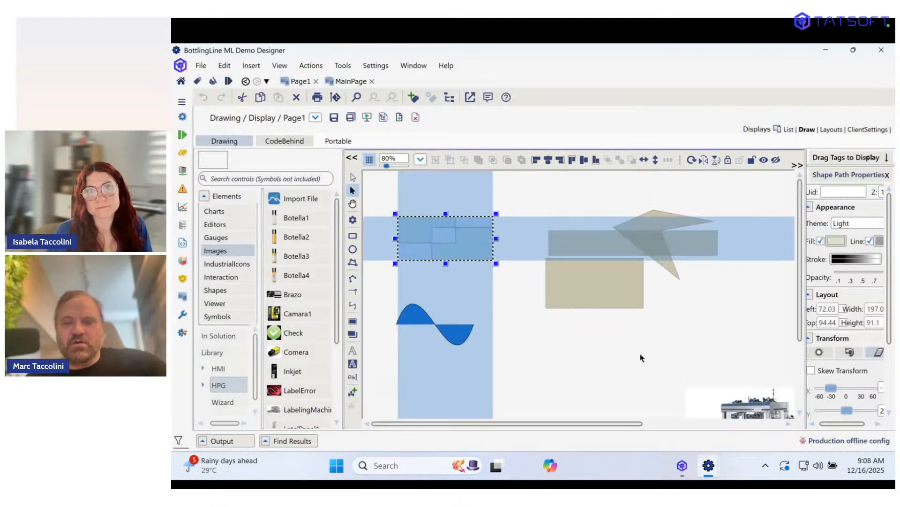
Set the combined rectangles' fill to translucent red and deselect them.
click(836, 241)
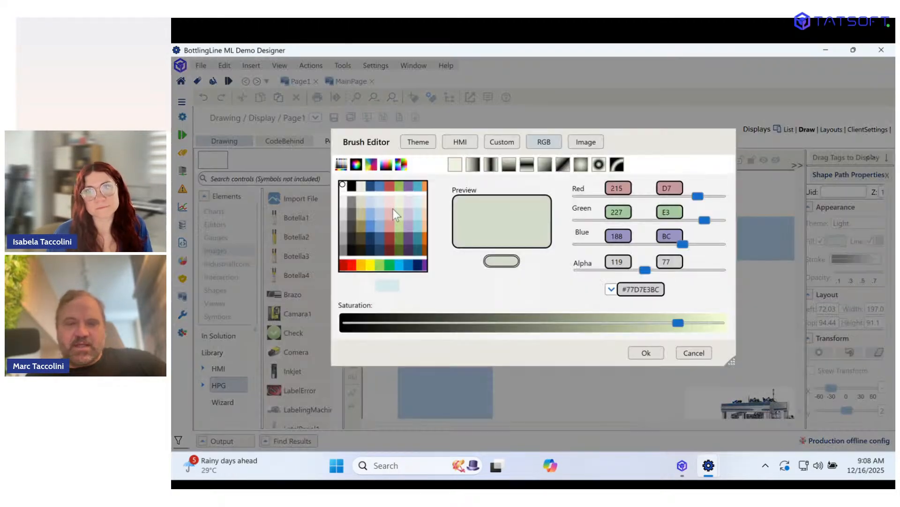
click(353, 265)
click(643, 353)
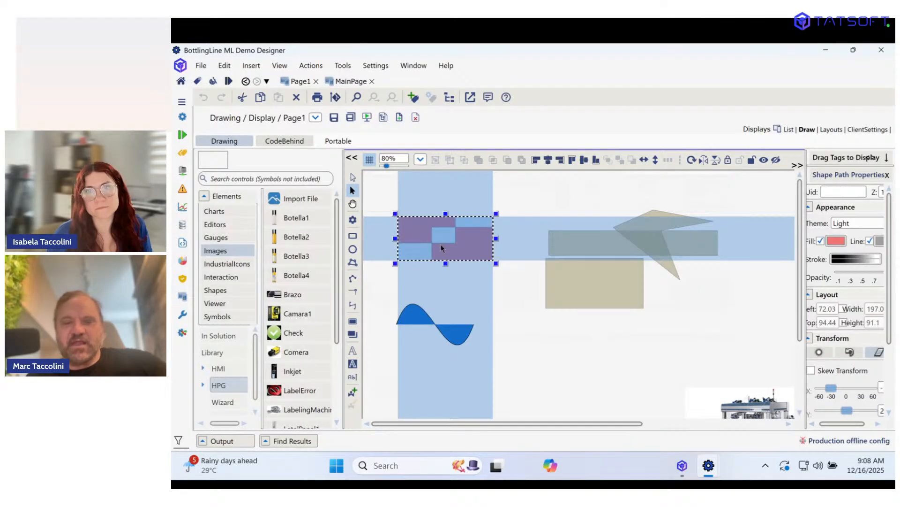
click(584, 336)
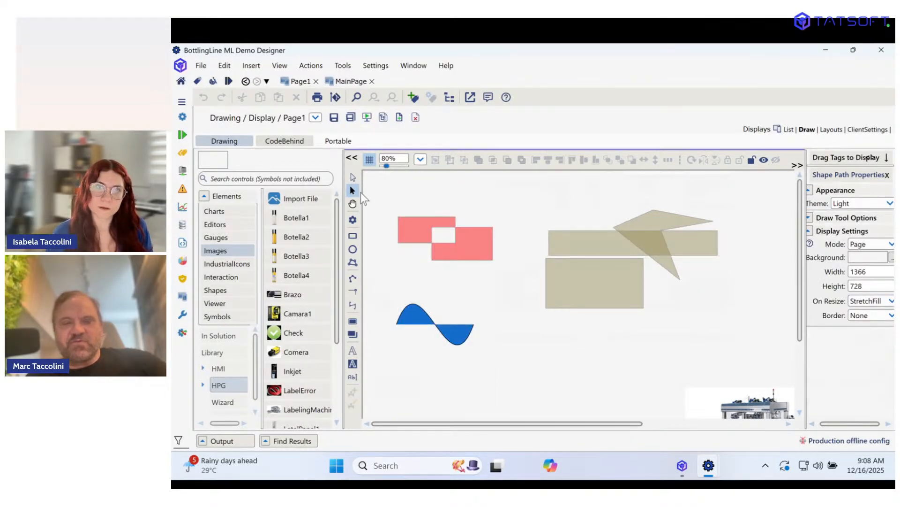
Directly select the long rectangle, the polygon and the large rectangle inside the group to inspect each one individually.
click(578, 241)
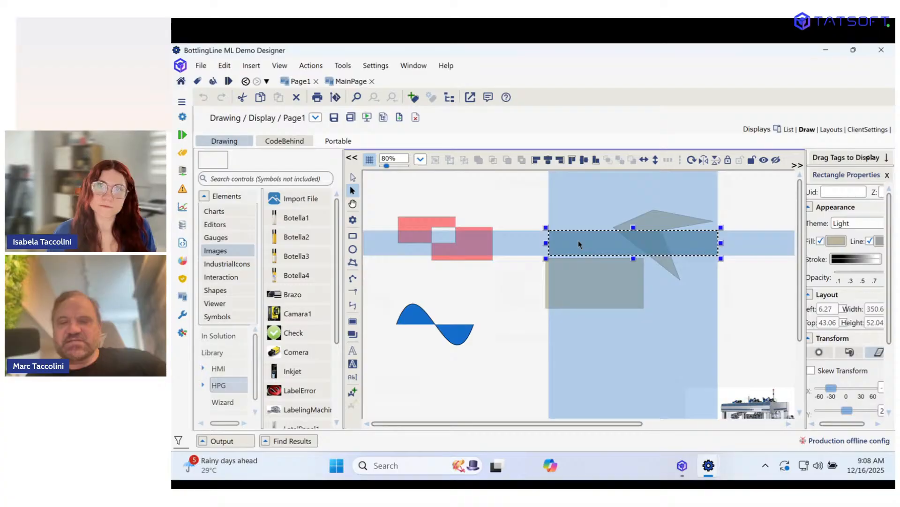
click(590, 289)
click(629, 242)
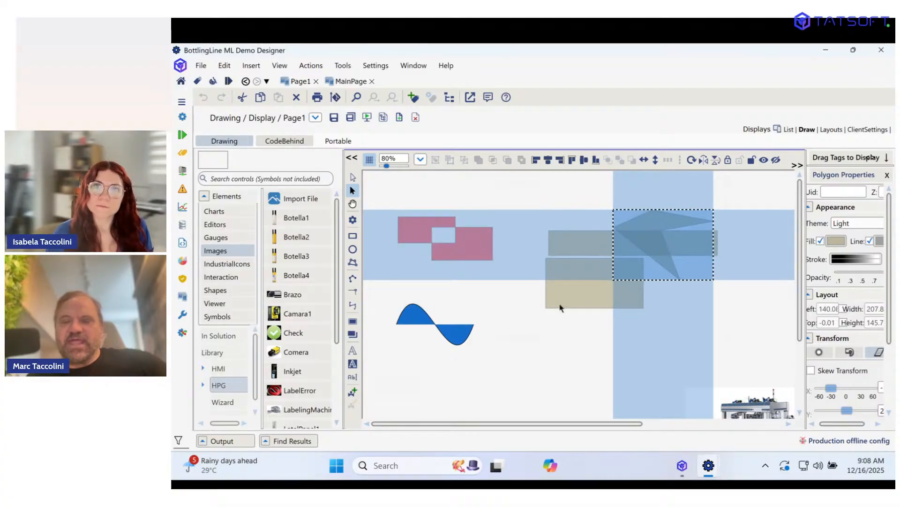
click(573, 295)
Set the fill of the long rectangle inside the group to translucent light blue without ungrouping.
click(581, 237)
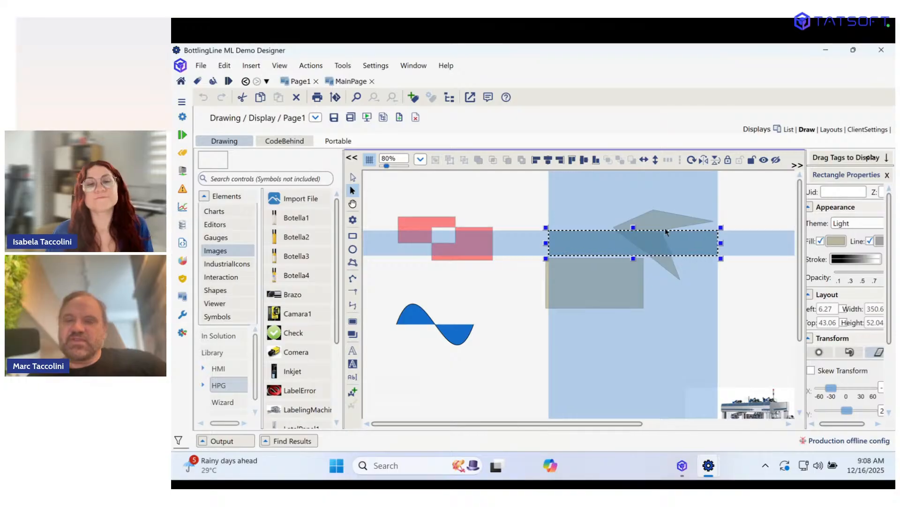
click(837, 241)
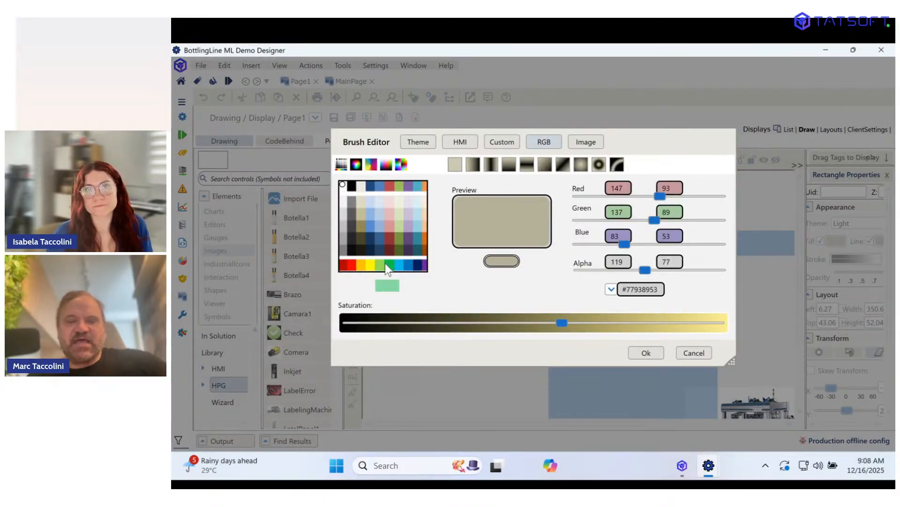
click(398, 263)
click(645, 353)
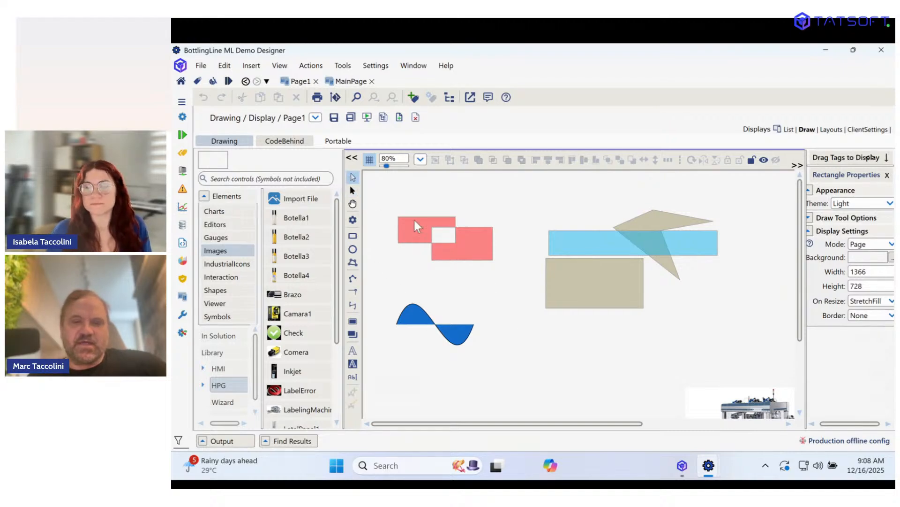
Move the red combined shape below the group and add a rectangle about 228 by 97 in the freed space above the wave.
drag(417, 220, 561, 355)
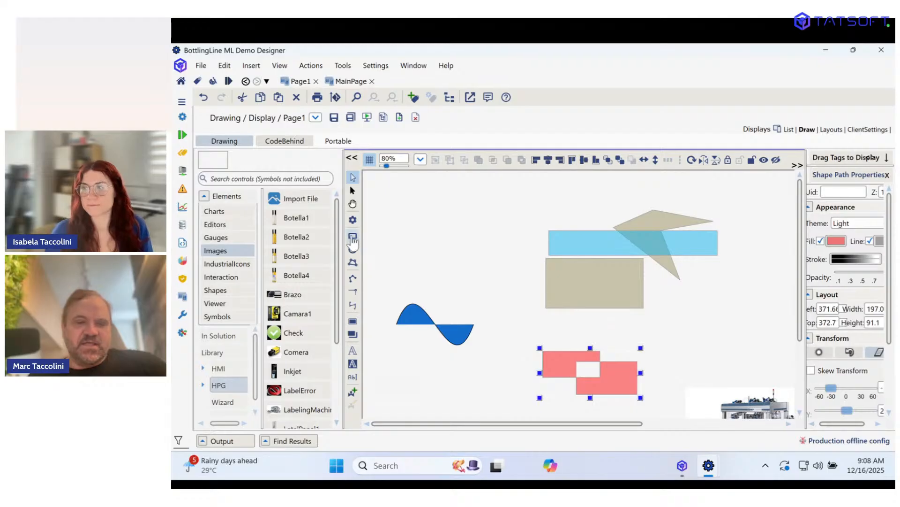
click(352, 237)
click(406, 191)
key(Escape)
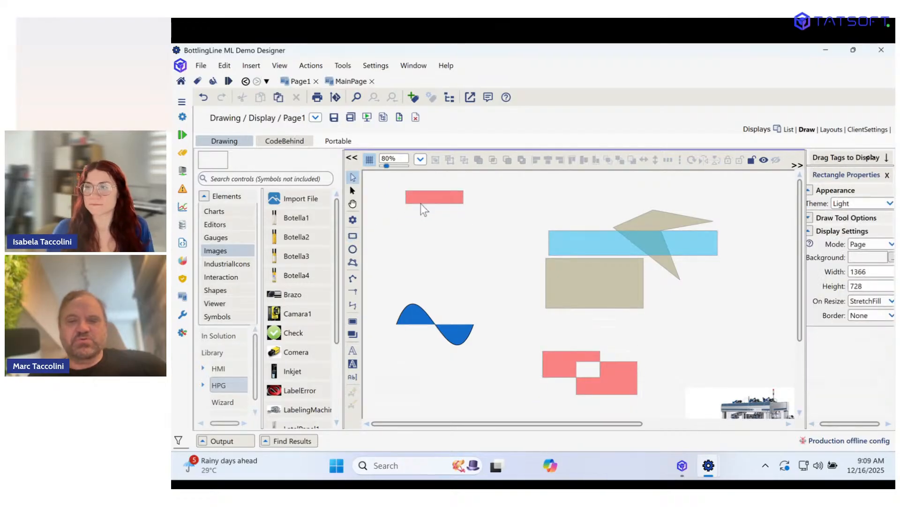
drag(421, 197, 502, 248)
drag(612, 263, 625, 269)
click(484, 237)
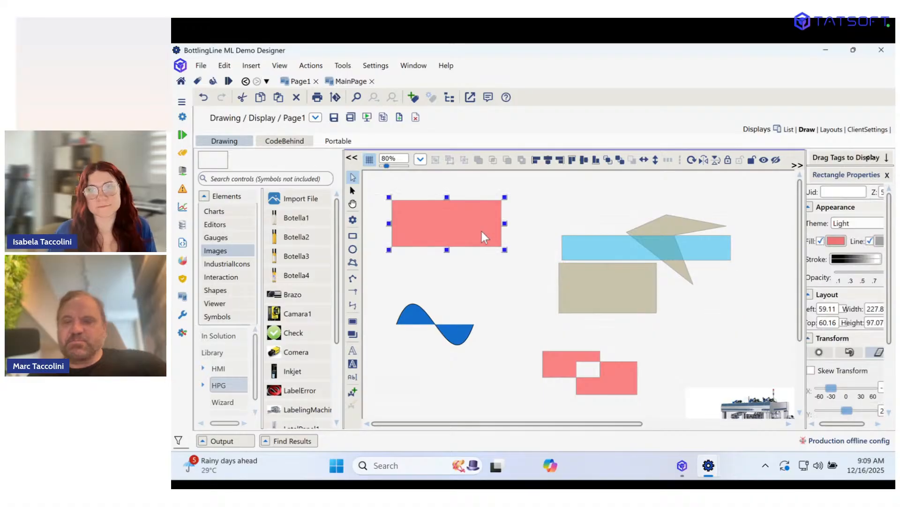
Turn the new rectangle's fill and line off and back on.
click(820, 241)
click(870, 241)
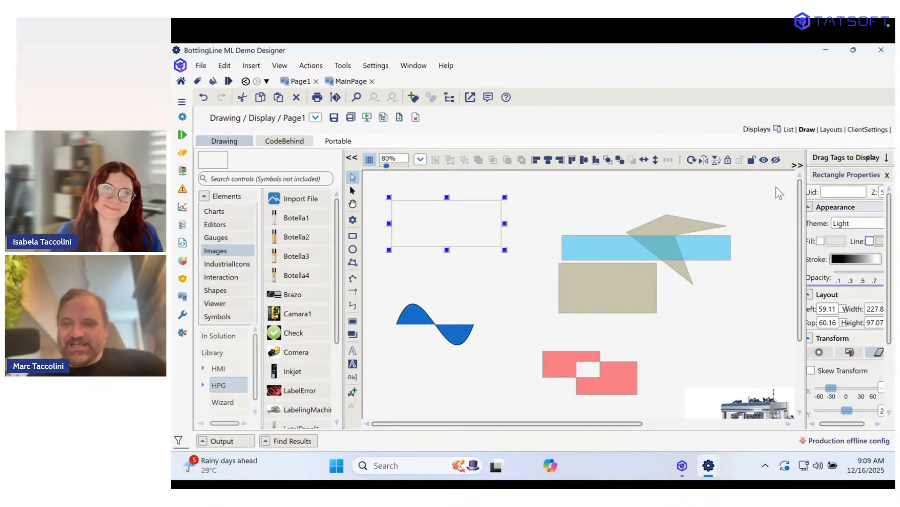
click(870, 241)
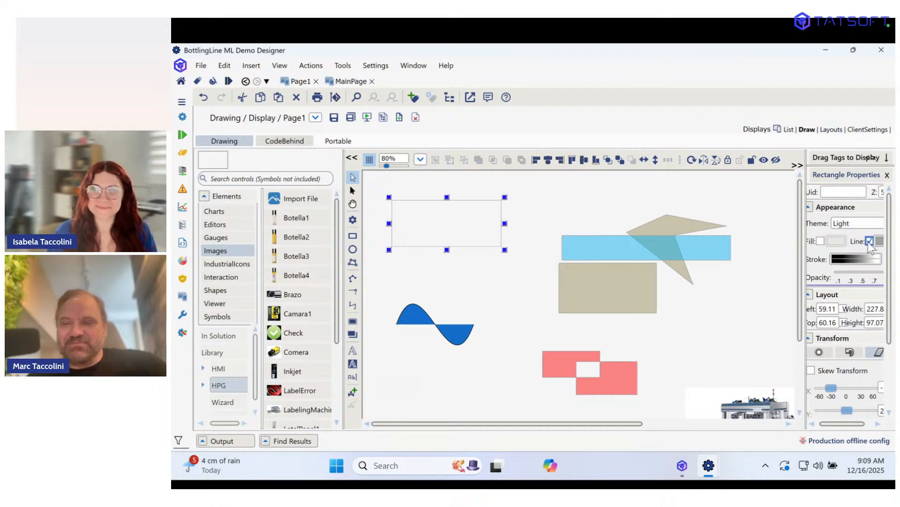
click(820, 241)
click(870, 242)
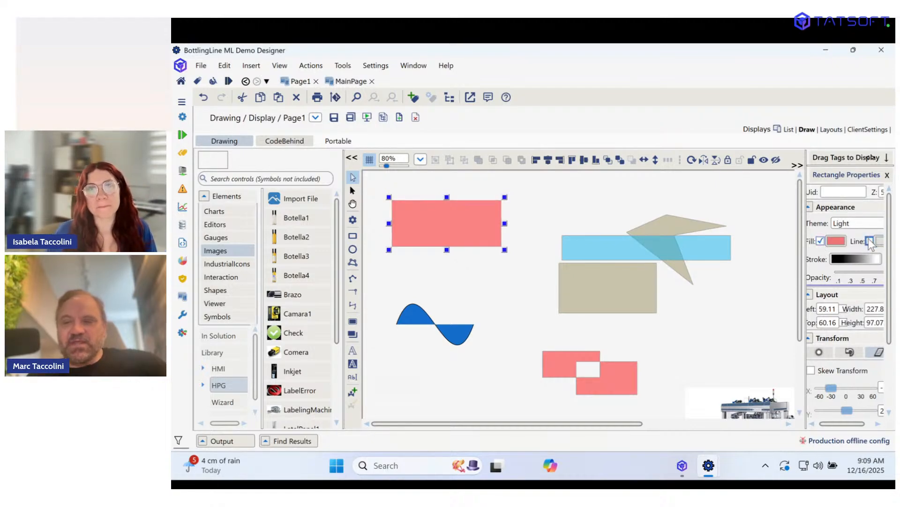
click(870, 241)
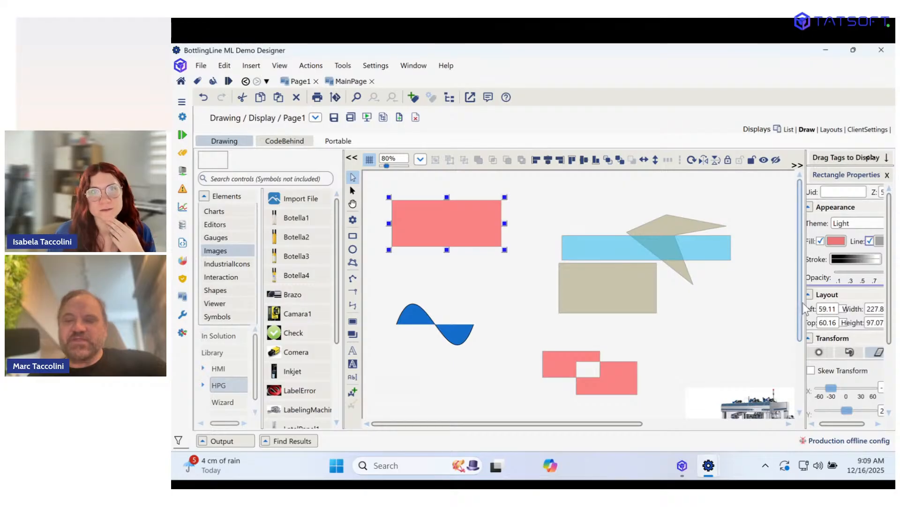
Define a horizontal gradient fill for the new rectangle from aqua #7700FFFF to black.
mouse_move(804, 303)
mouse_down()
mouse_move(769, 301)
mouse_move(788, 301)
mouse_up()
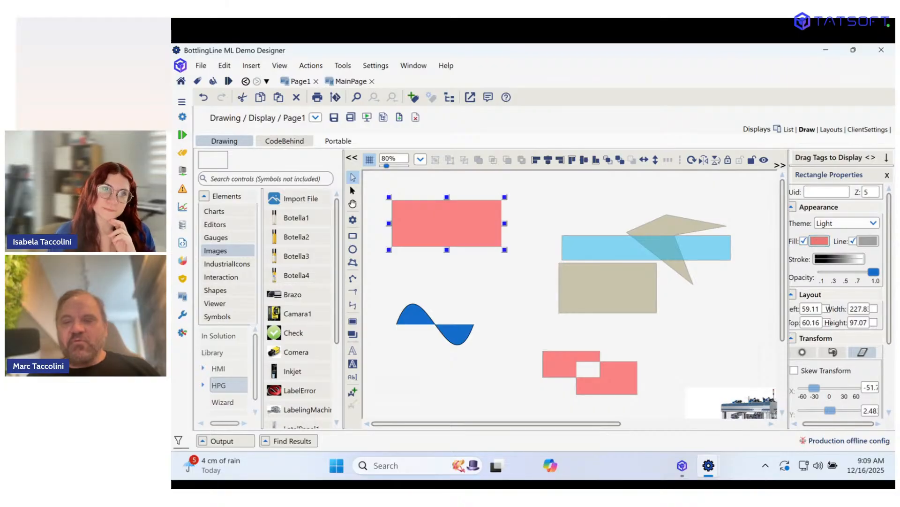
click(819, 243)
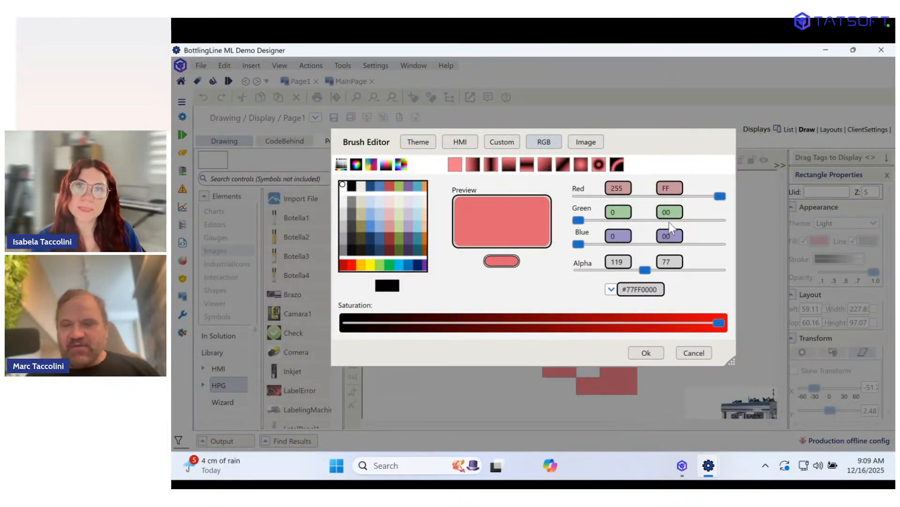
drag(579, 219, 614, 220)
click(371, 164)
click(376, 232)
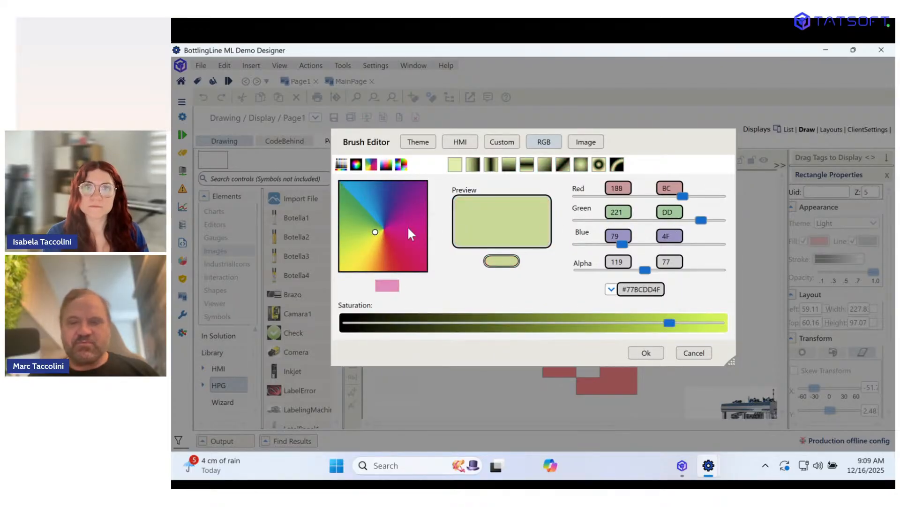
click(472, 167)
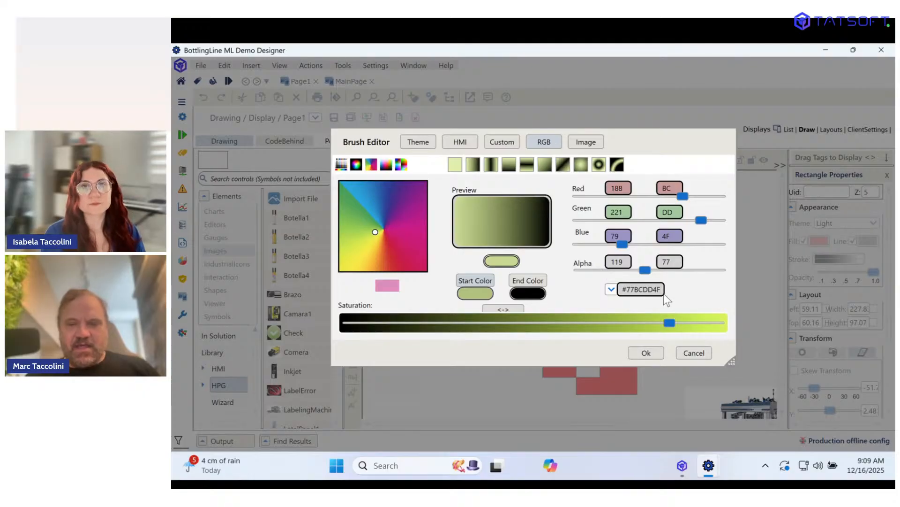
click(611, 289)
click(639, 350)
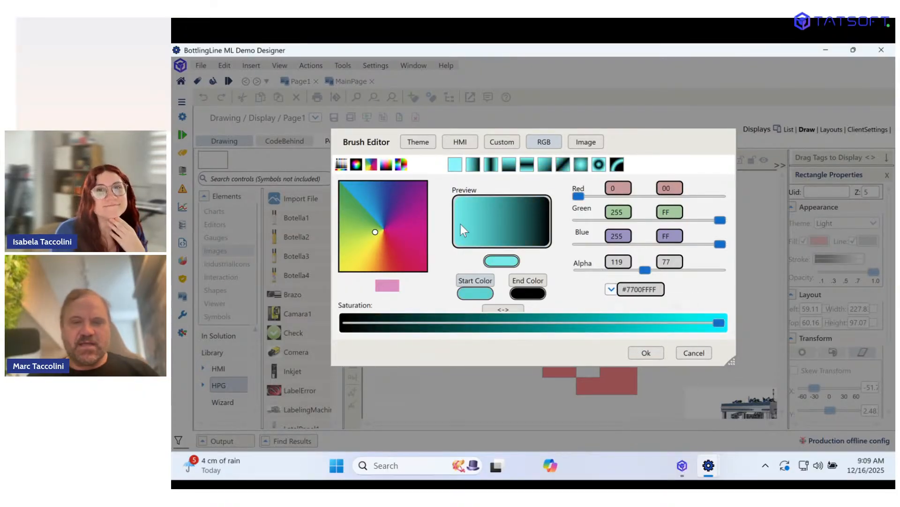
Review the theme brushes, return to the RGB colours and close the brush editor keeping the aqua-to-black gradient.
click(418, 143)
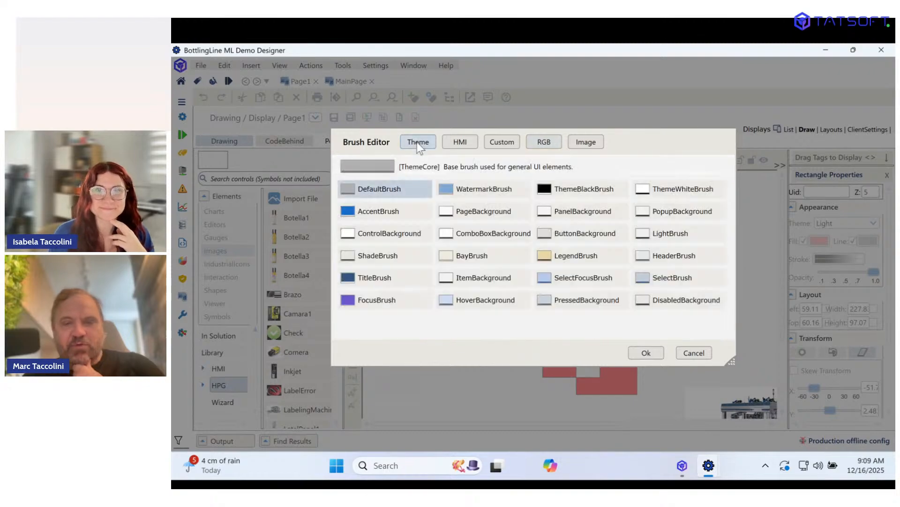
click(545, 142)
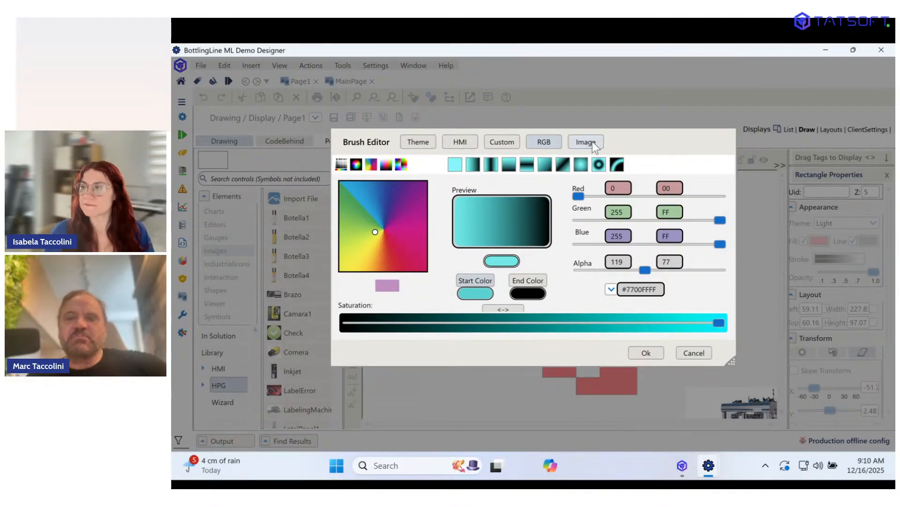
click(690, 352)
Move the gradient rectangle below the wave and add an ellipse about 289 by 141 above the wave.
mouse_move(394, 227)
mouse_down()
mouse_move(403, 260)
mouse_move(402, 404)
mouse_move(405, 377)
mouse_up()
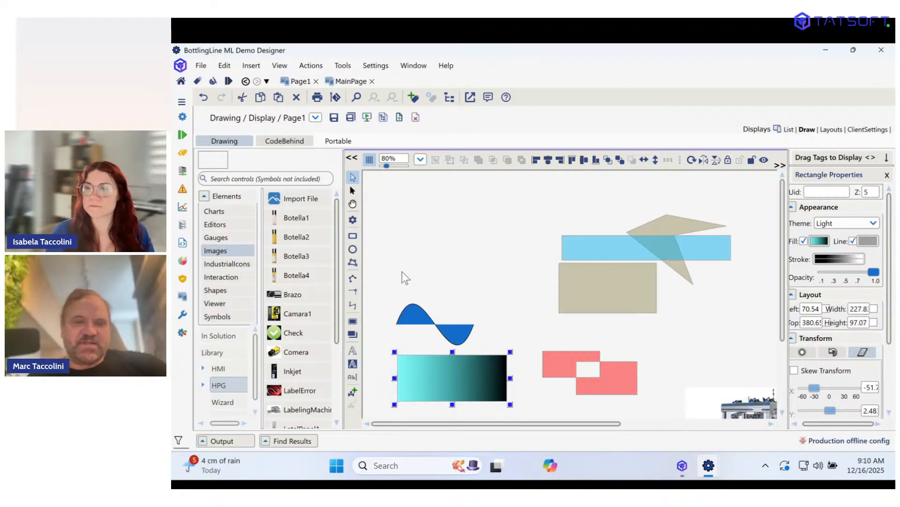
click(355, 250)
click(385, 188)
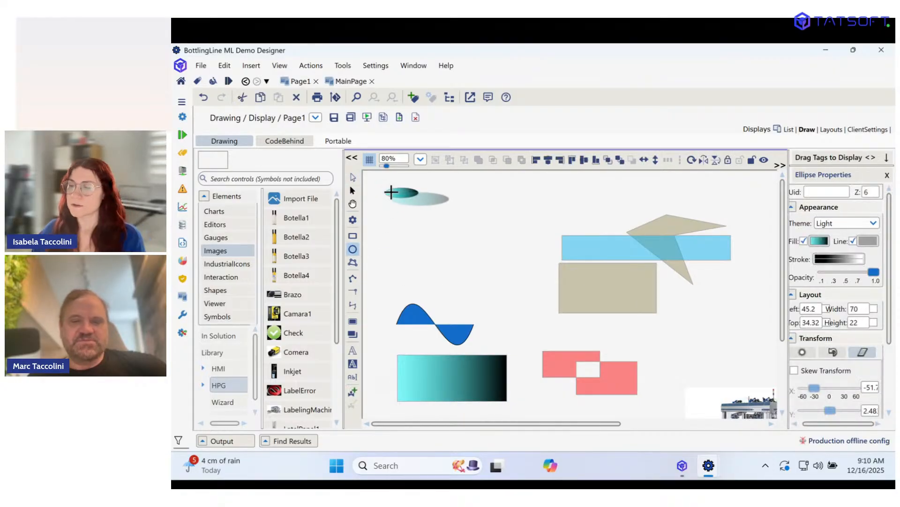
key(Escape)
click(407, 194)
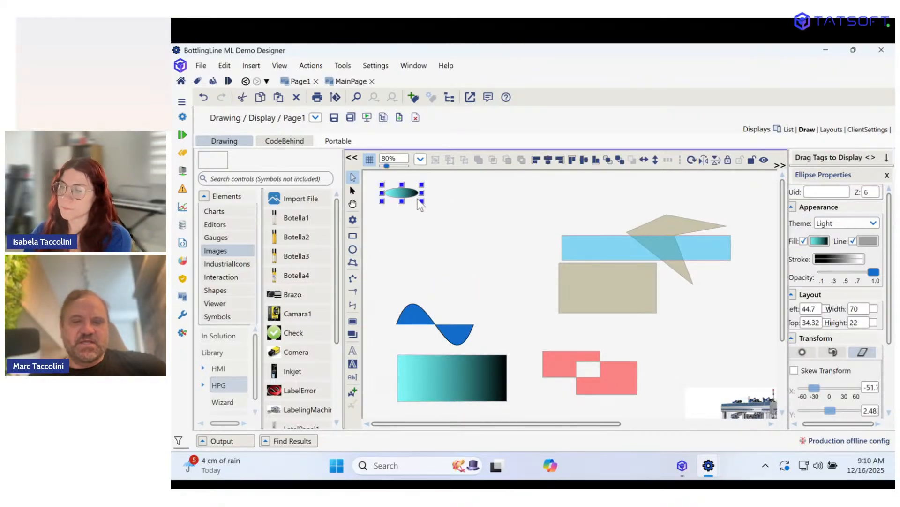
drag(422, 201, 526, 258)
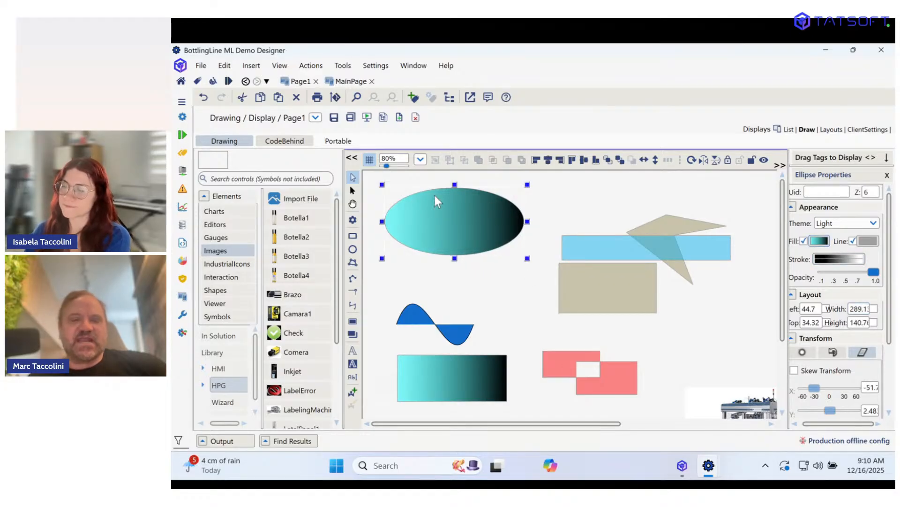
Fill the ellipse with the Camara1 image in place of the gradient and close its settings.
double_click(435, 212)
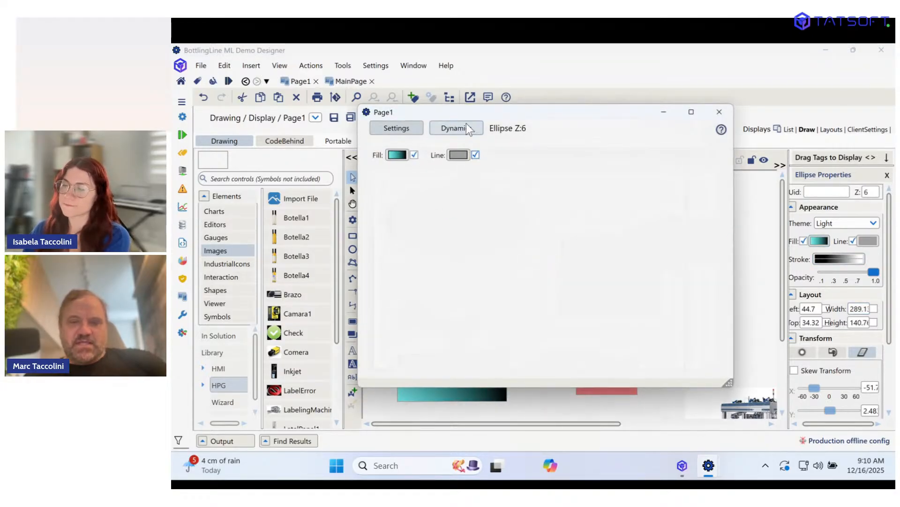
click(388, 157)
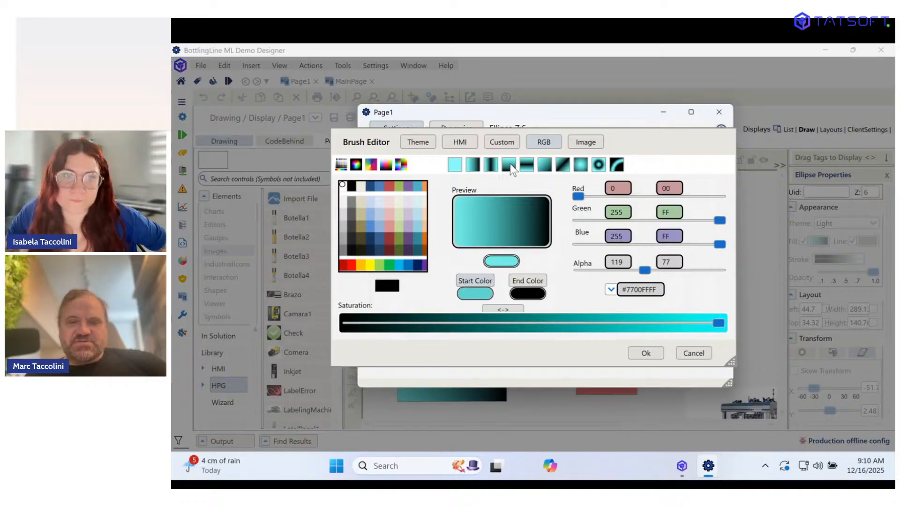
click(585, 142)
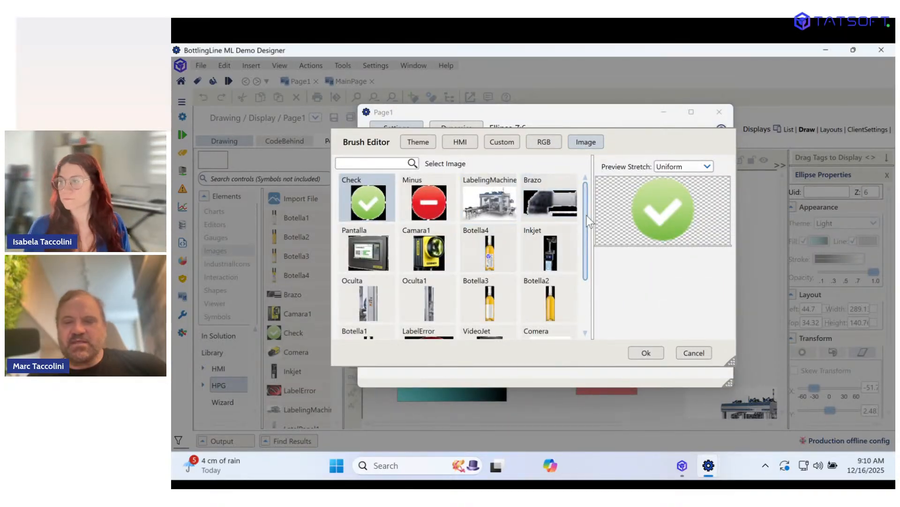
drag(586, 215, 589, 176)
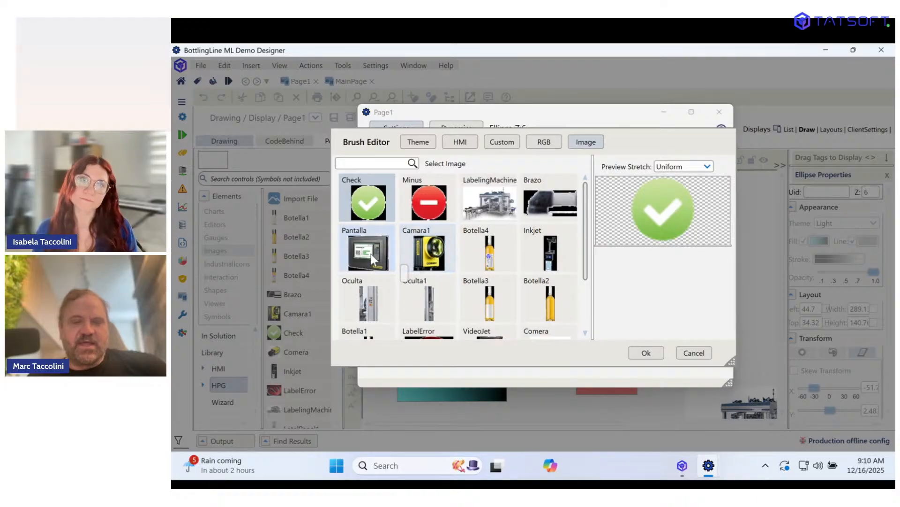
click(431, 261)
scroll(461, 282, down, 3)
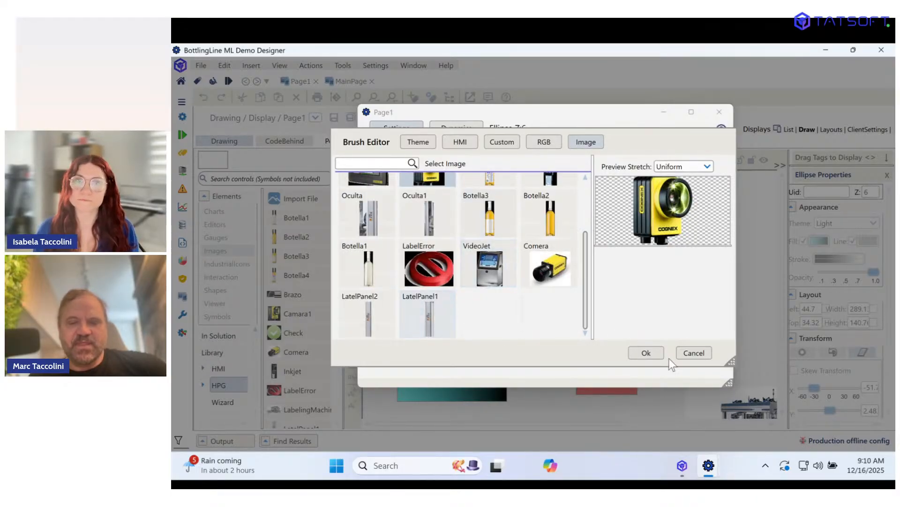
click(636, 350)
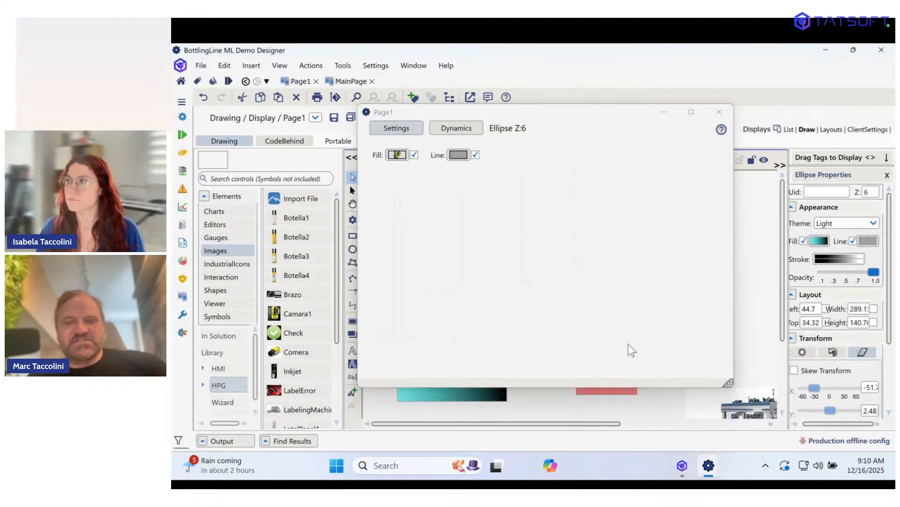
click(719, 114)
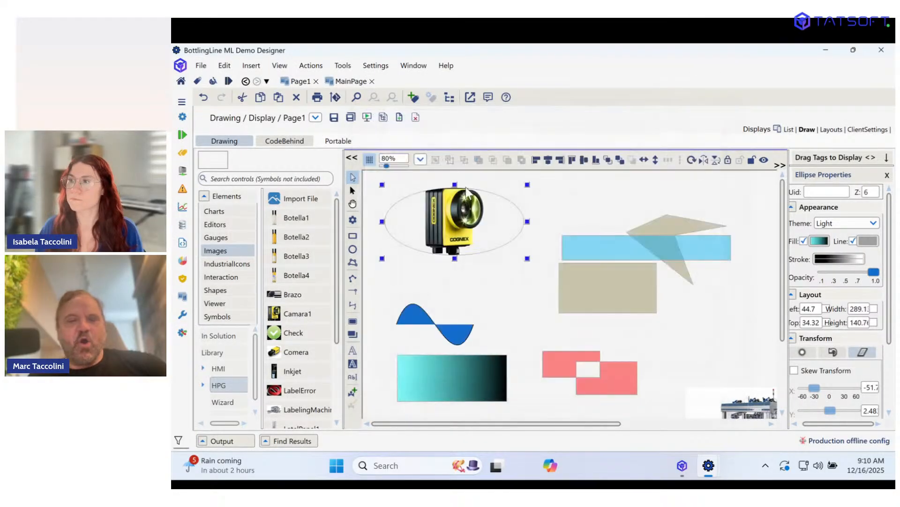
Resize the camera-image ellipse to about 230 by 160 and shift it slightly downward.
drag(527, 258, 493, 274)
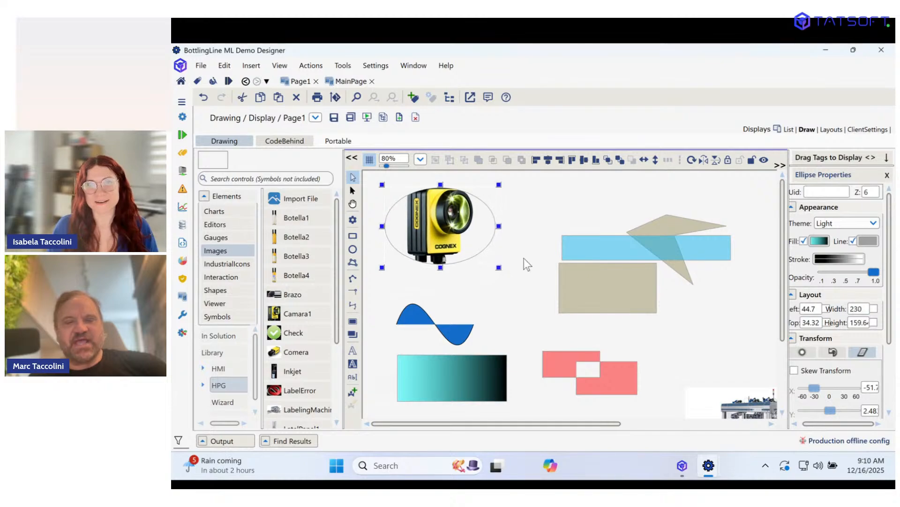
click(525, 256)
click(446, 242)
mouse_move(445, 239)
mouse_down()
mouse_move(457, 224)
mouse_move(448, 234)
mouse_up()
click(466, 285)
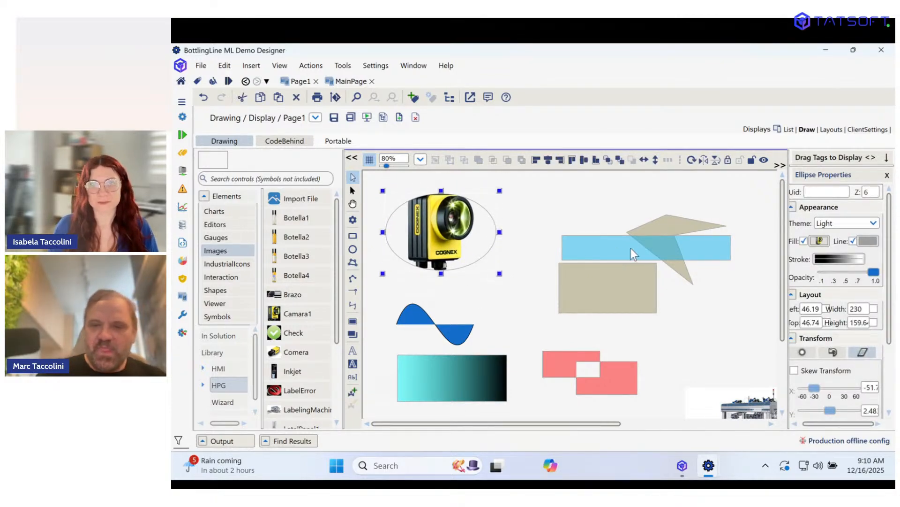
Move the beige and blue shape group down over the red shape, and the gradient rectangle up beside the camera ellipse.
drag(663, 225, 670, 249)
drag(688, 314, 684, 323)
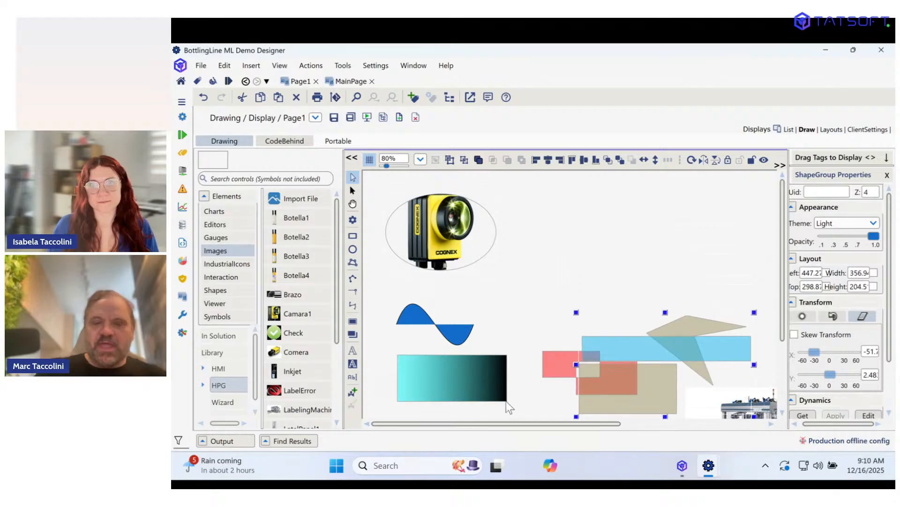
drag(472, 378, 603, 227)
click(700, 351)
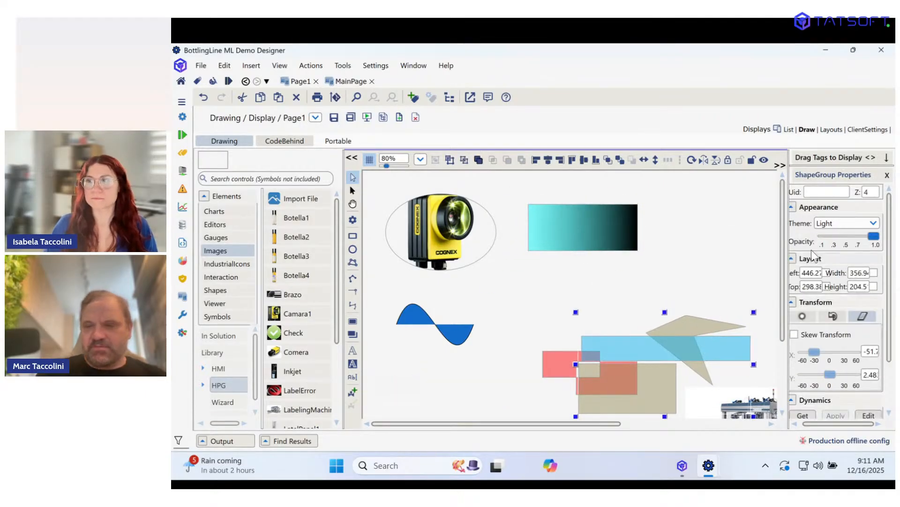
Change the gradient rectangle's fill to solid aqua #7700FFFF.
click(618, 226)
click(821, 241)
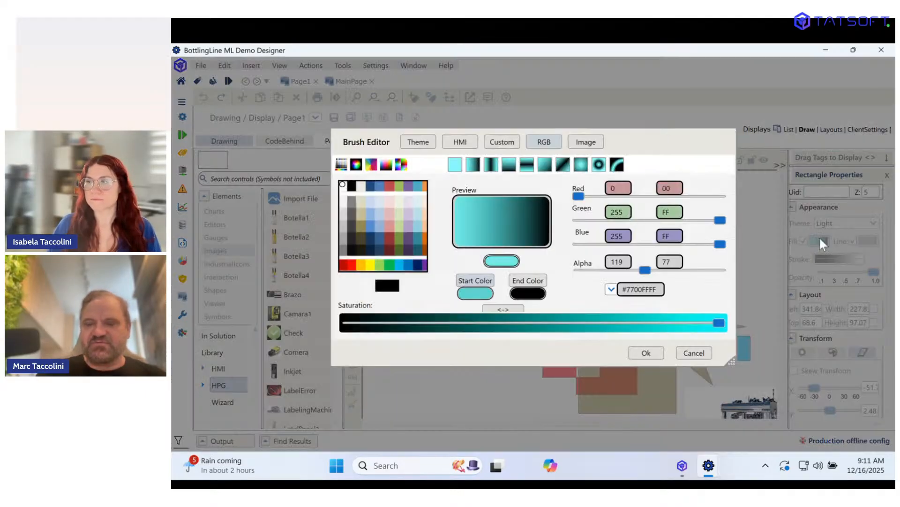
click(455, 165)
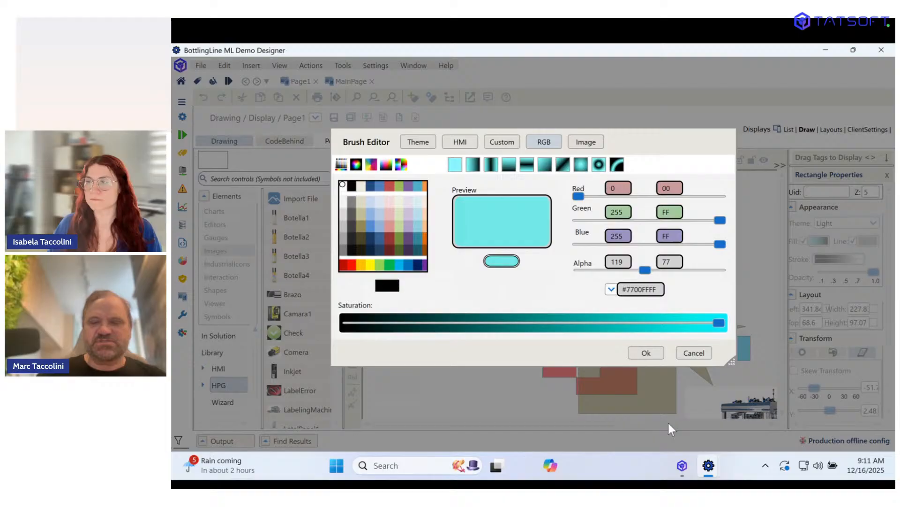
click(646, 353)
drag(559, 232, 558, 235)
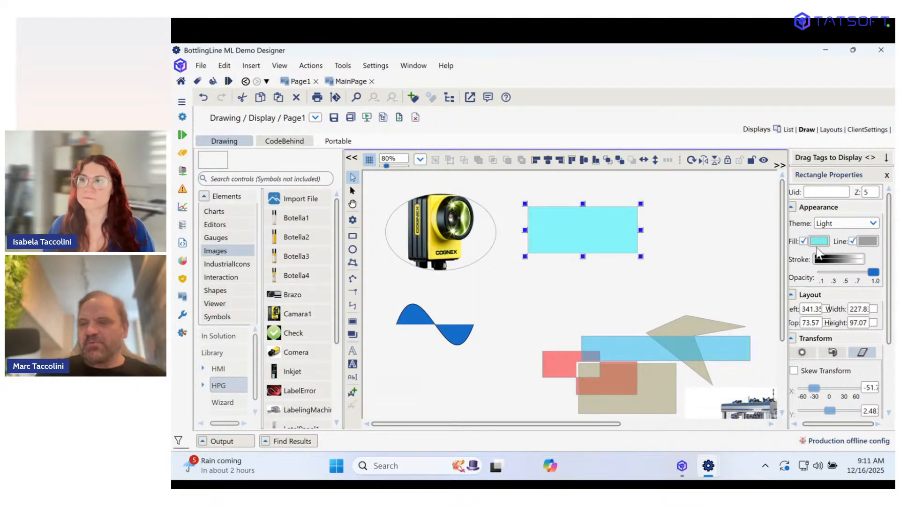
Set the aqua rectangle's line colour to purple #FF8064A2 and nudge the rectangle slightly.
click(867, 241)
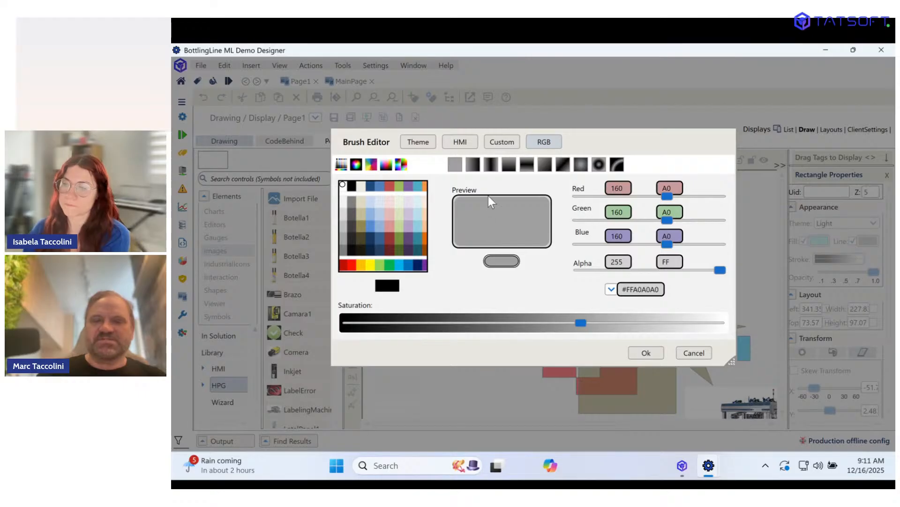
click(407, 184)
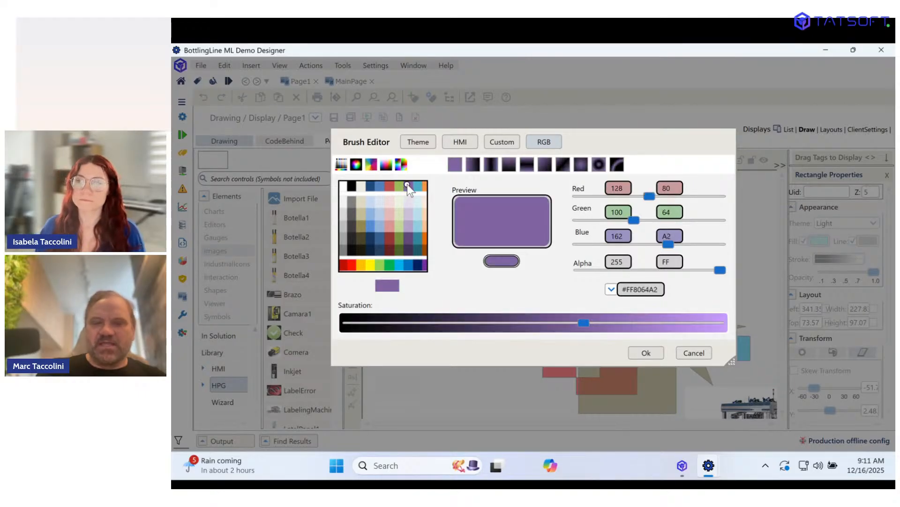
click(647, 353)
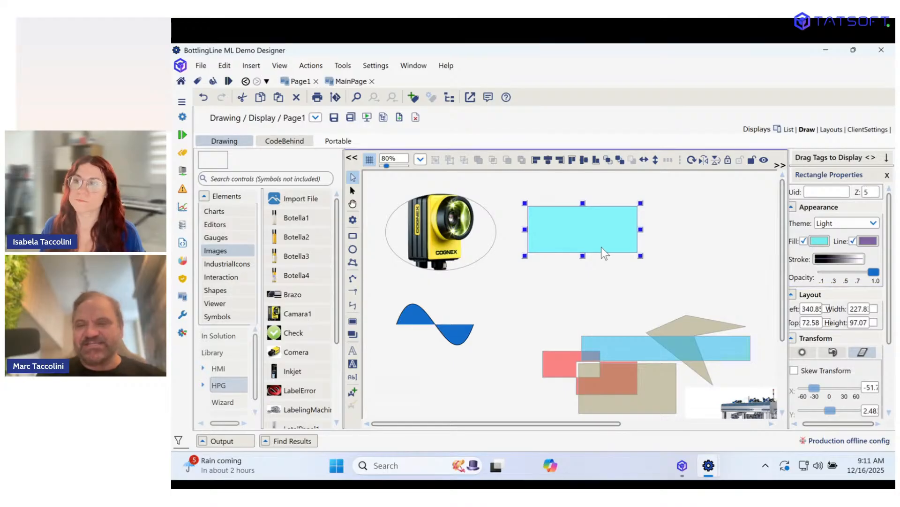
drag(601, 247, 604, 244)
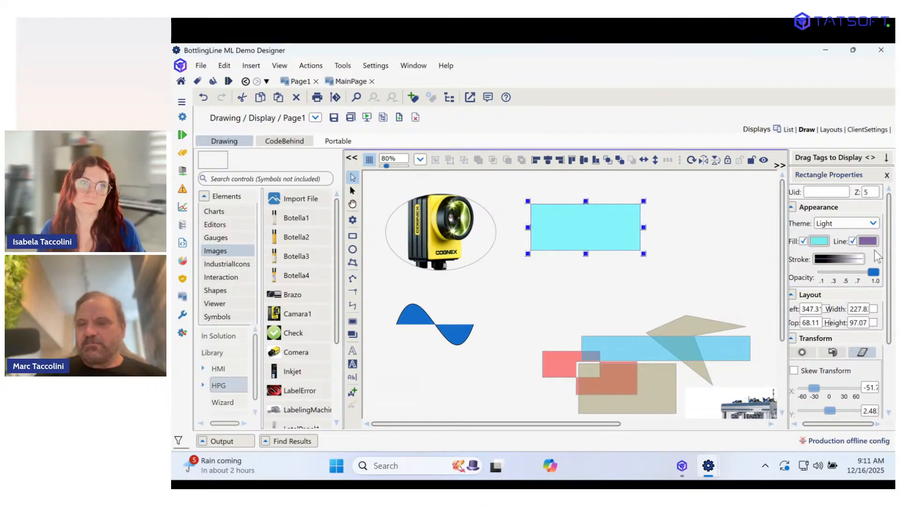
Set the aqua rectangle's stroke thickness to 10.
click(827, 266)
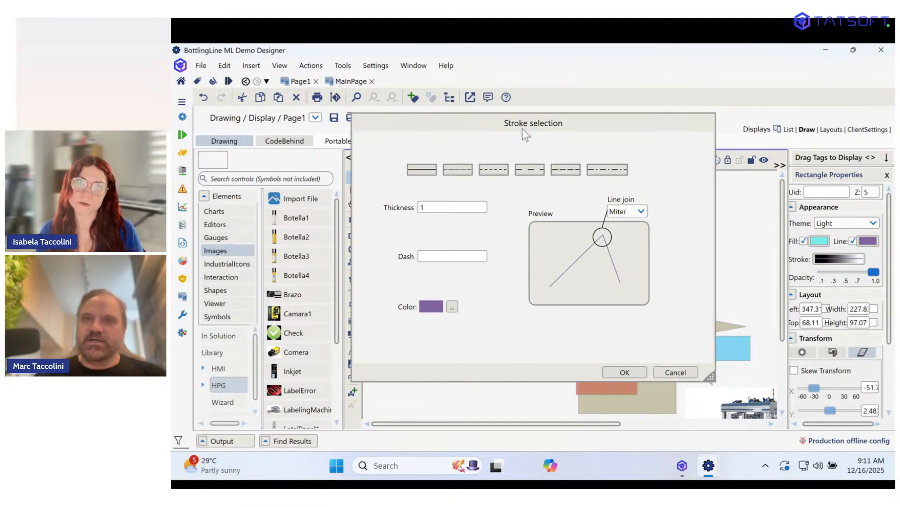
click(437, 211)
text(0)
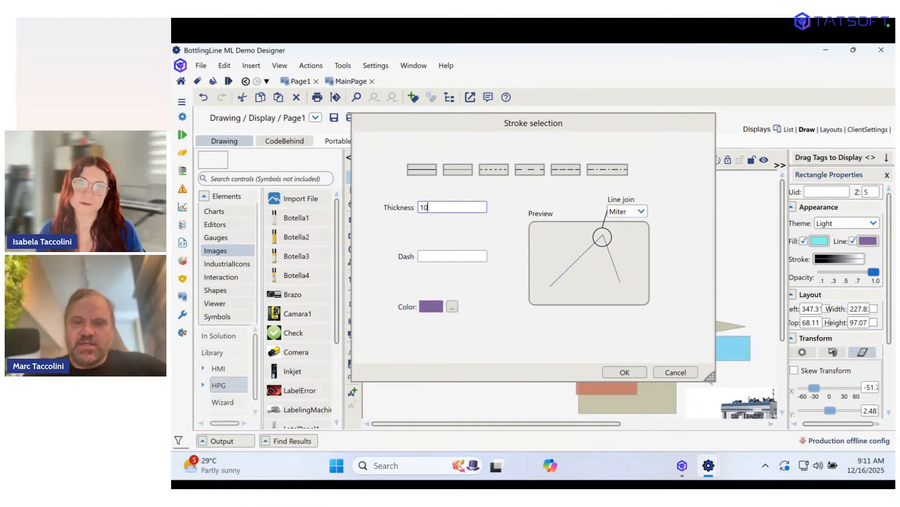
click(429, 255)
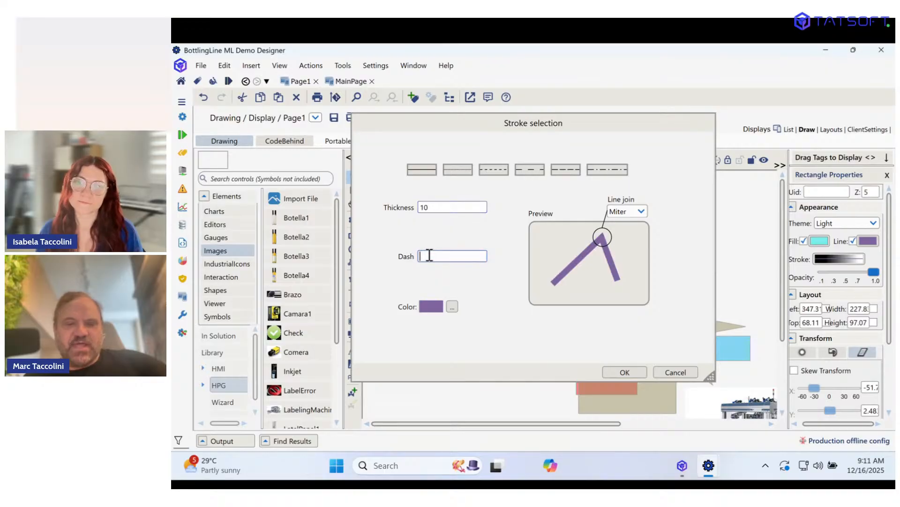
click(615, 370)
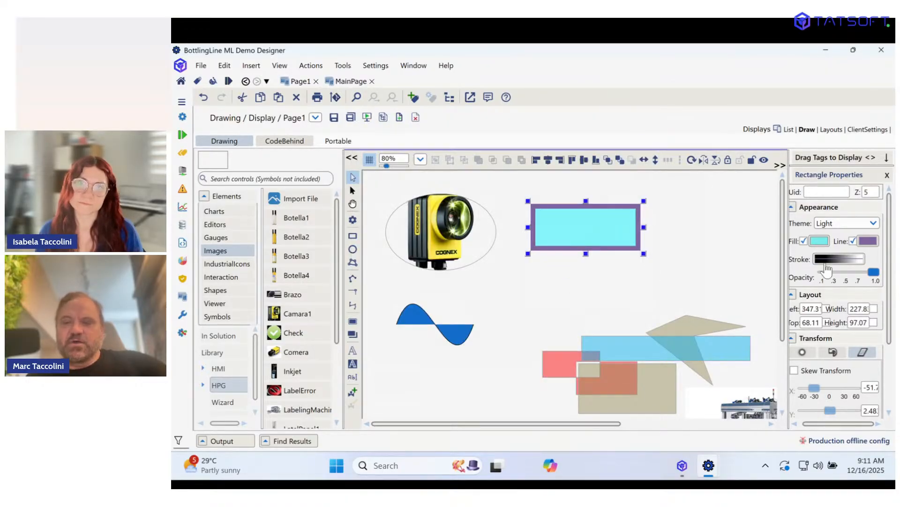
Try the preset dash styles for the rectangle's stroke and apply the 10 3 dash pattern.
click(855, 260)
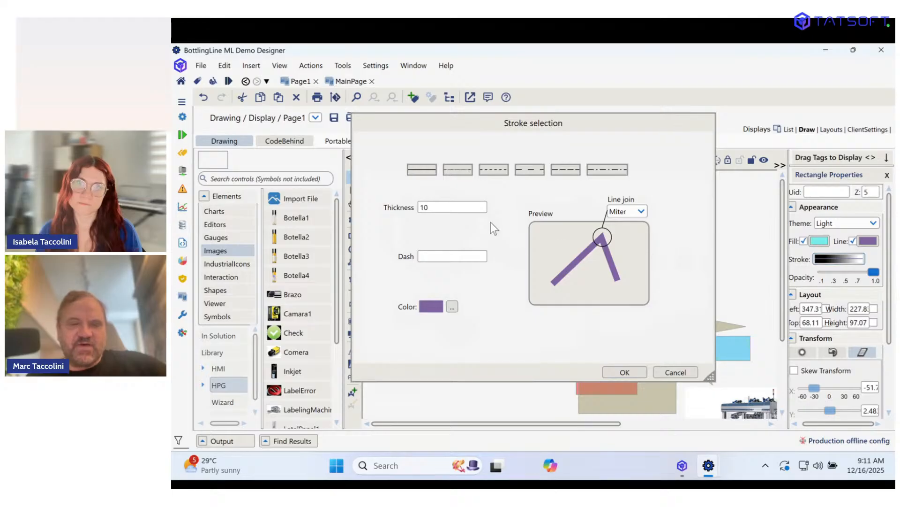
click(457, 169)
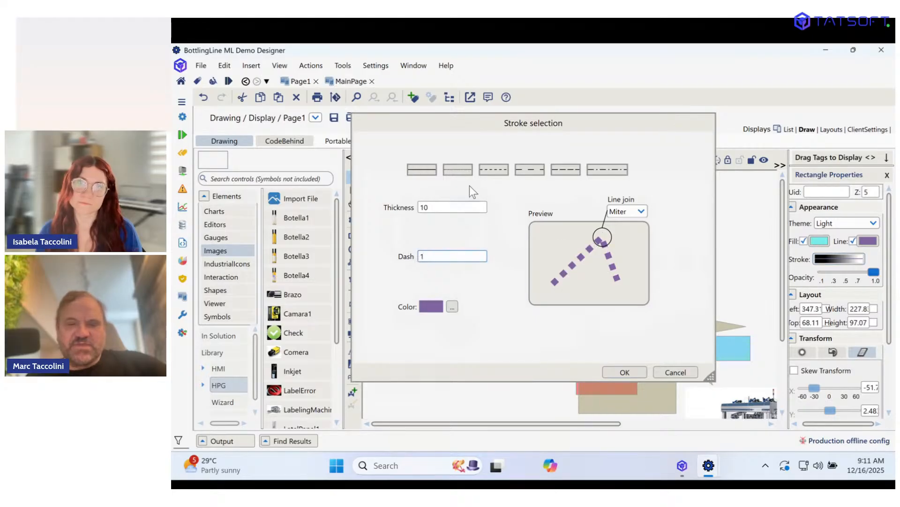
click(488, 169)
click(536, 169)
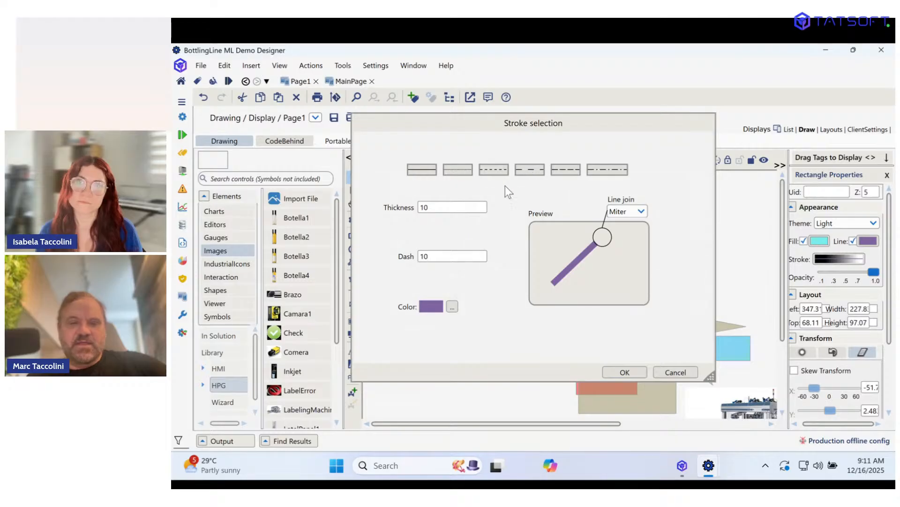
click(554, 170)
click(478, 255)
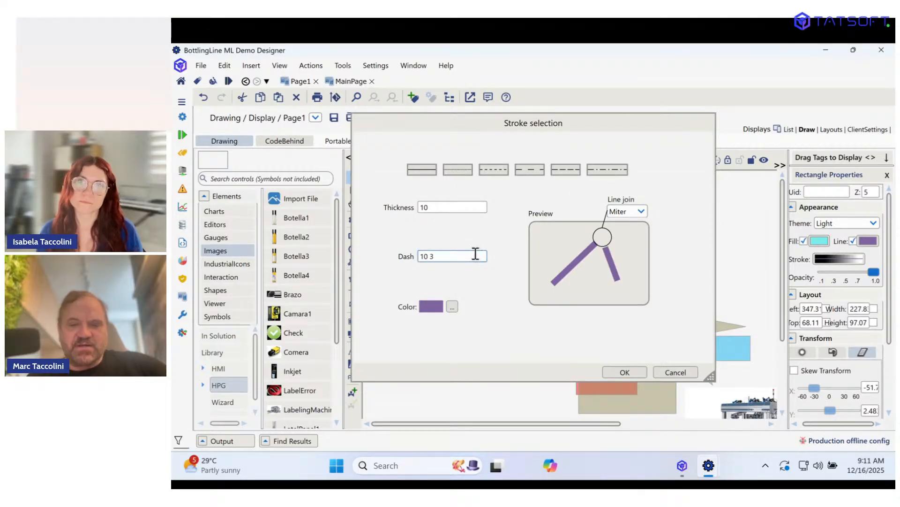
click(625, 373)
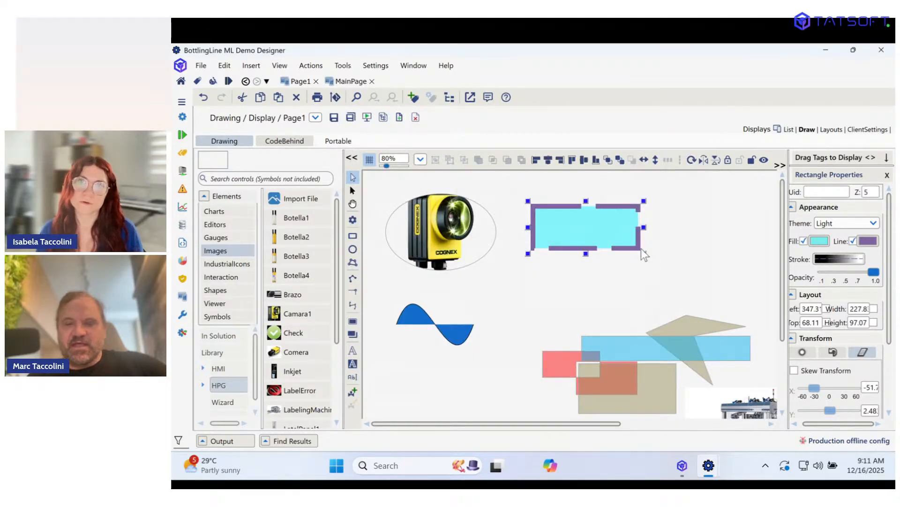
Enlarge the dashed rectangle to about 464 by 130, reposition it beside the camera ellipse, and check its settings.
drag(643, 252, 758, 271)
drag(674, 243, 648, 237)
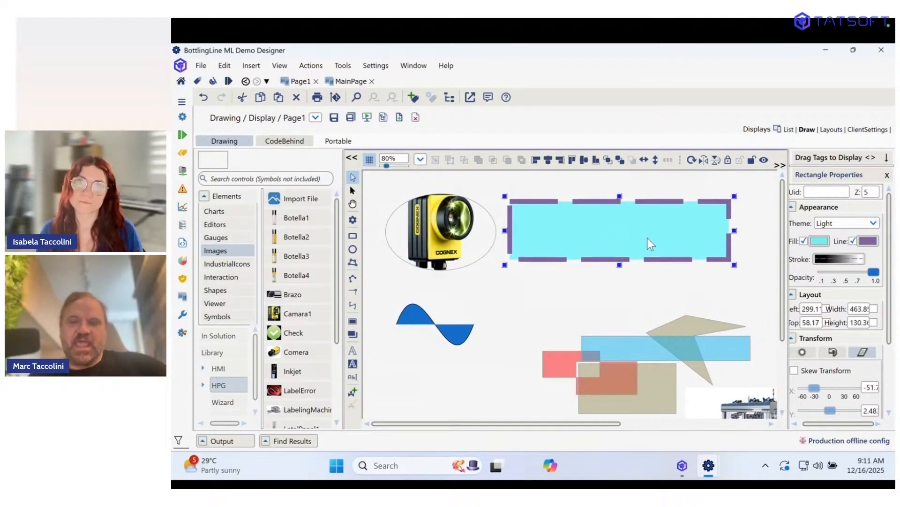
double_click(610, 238)
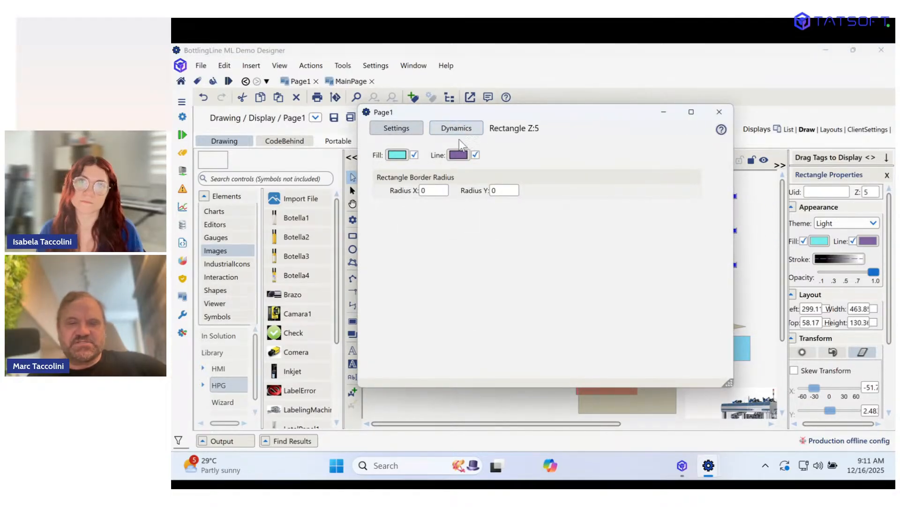
click(719, 112)
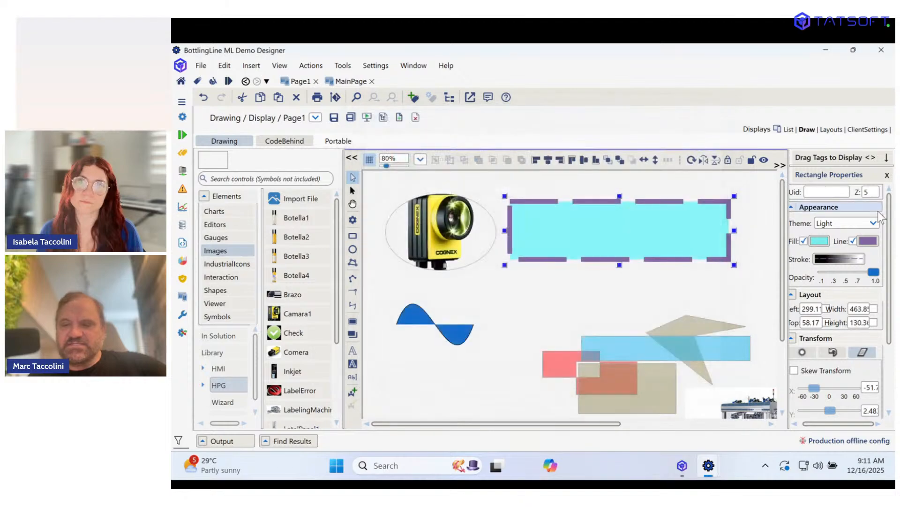
Apply the dash-dot pattern 10 4 2 4 to the rectangle's stroke and reduce the rectangle to about 466 by 113.
click(824, 260)
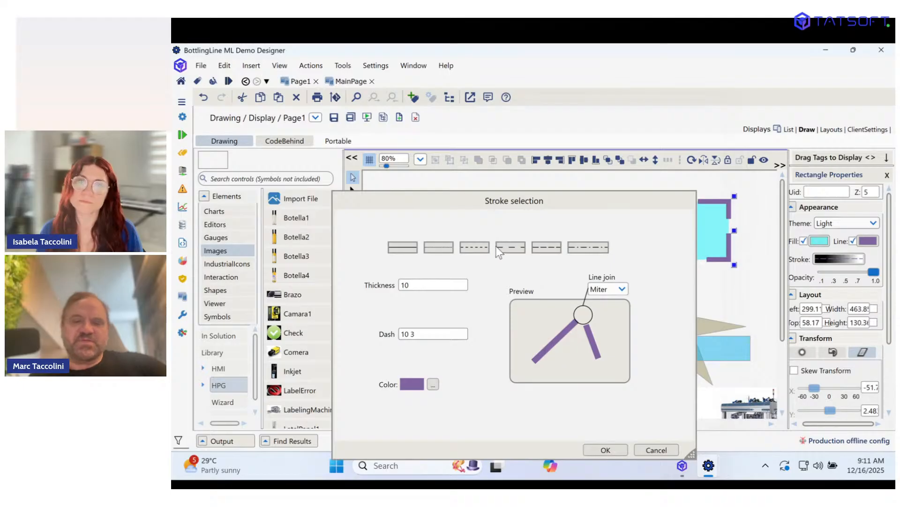
click(595, 250)
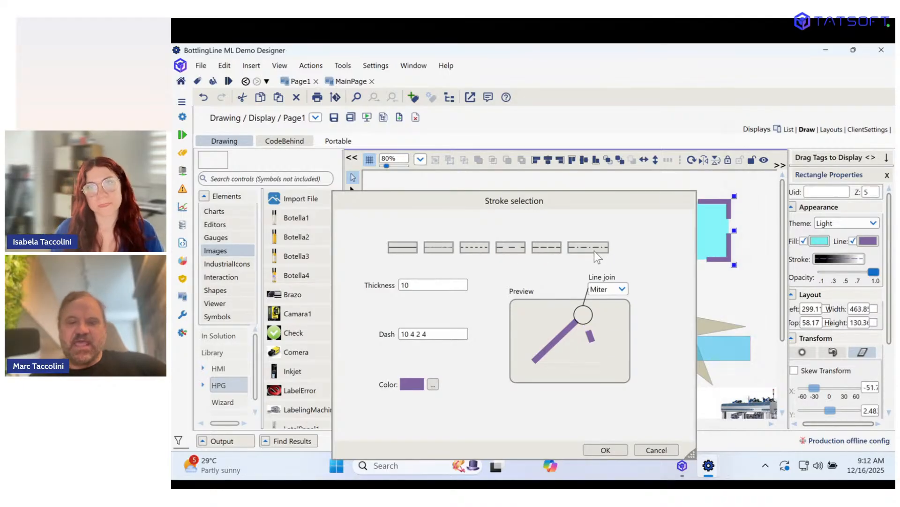
click(605, 449)
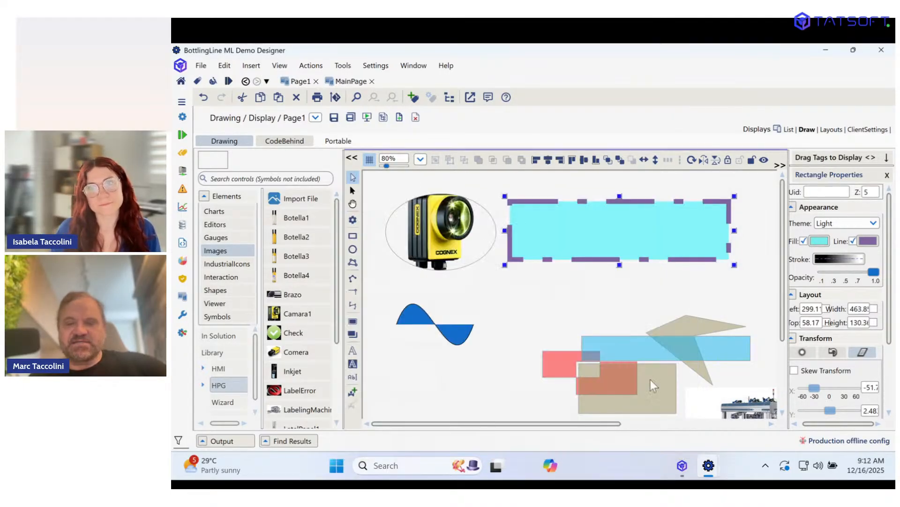
mouse_move(735, 265)
mouse_down()
mouse_move(694, 260)
mouse_move(735, 256)
mouse_up()
Apply the dash pattern 4 to the aqua rectangle's stroke and widen the rectangle to about 513.
double_click(582, 225)
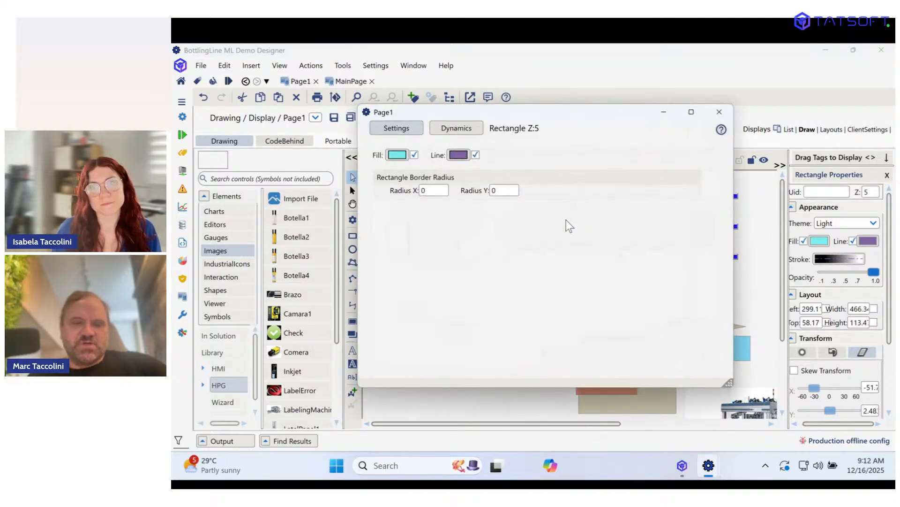
click(456, 156)
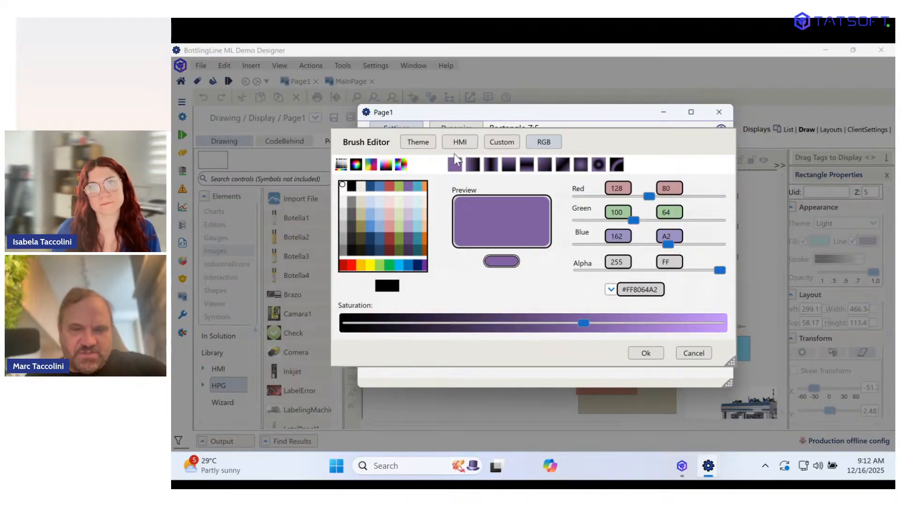
click(721, 368)
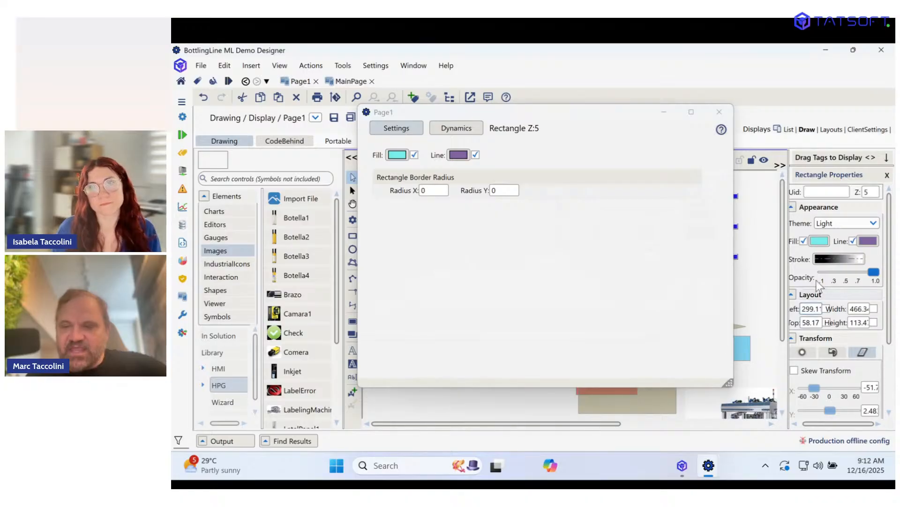
click(840, 259)
click(460, 171)
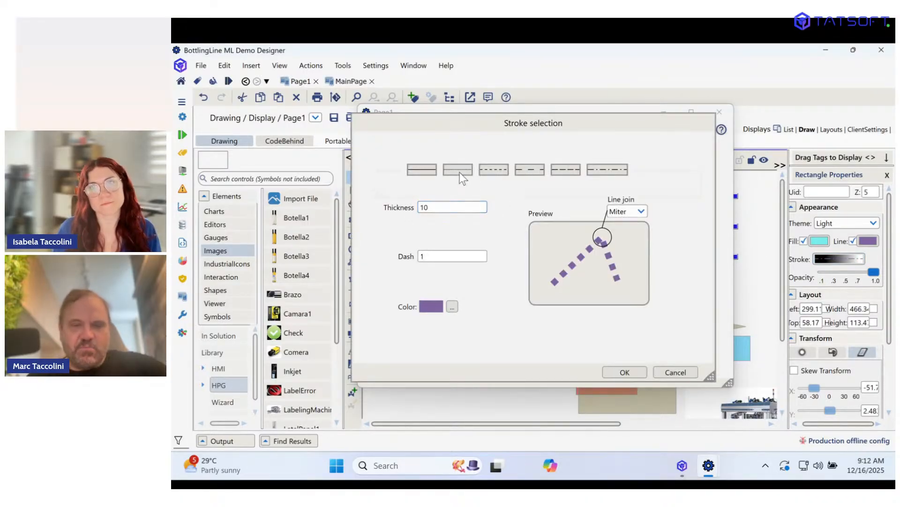
click(489, 171)
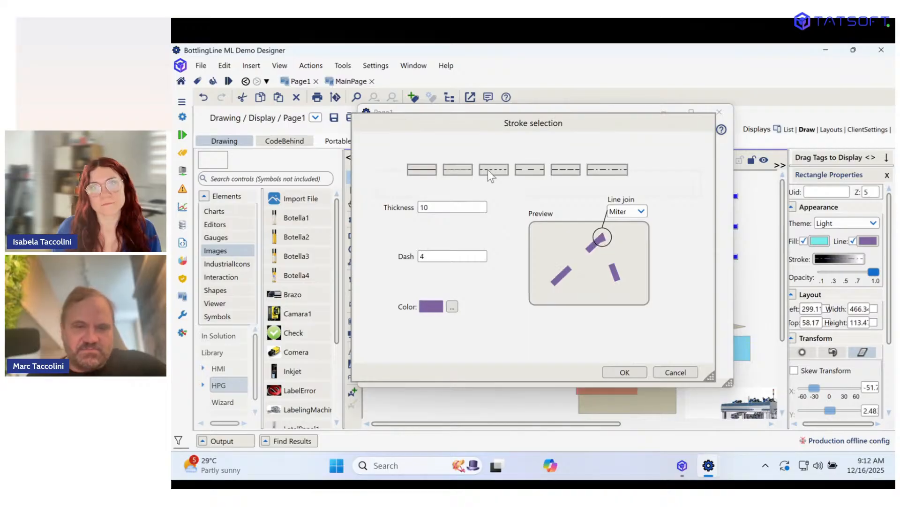
click(626, 373)
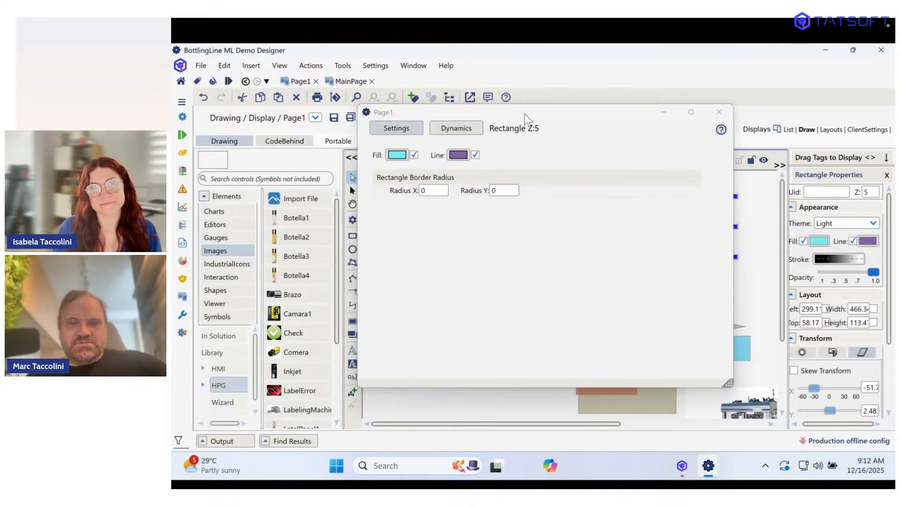
drag(540, 112, 541, 283)
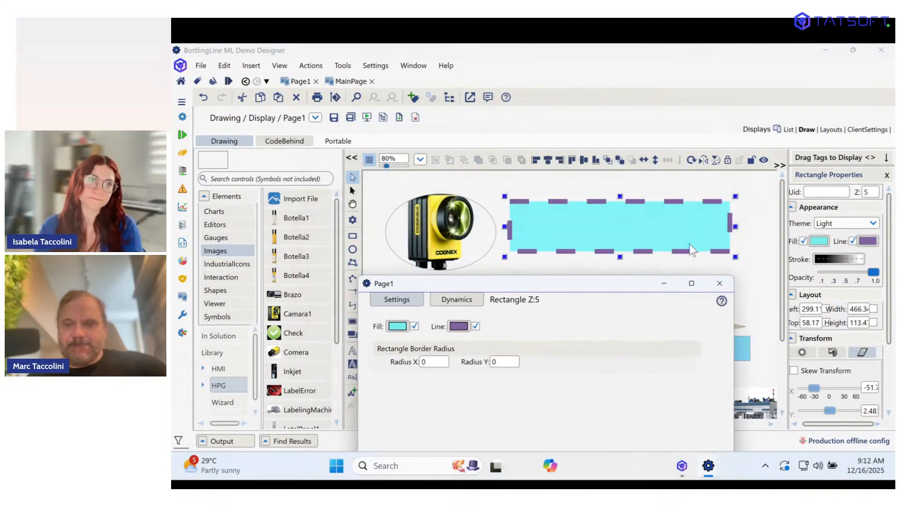
drag(737, 226, 760, 224)
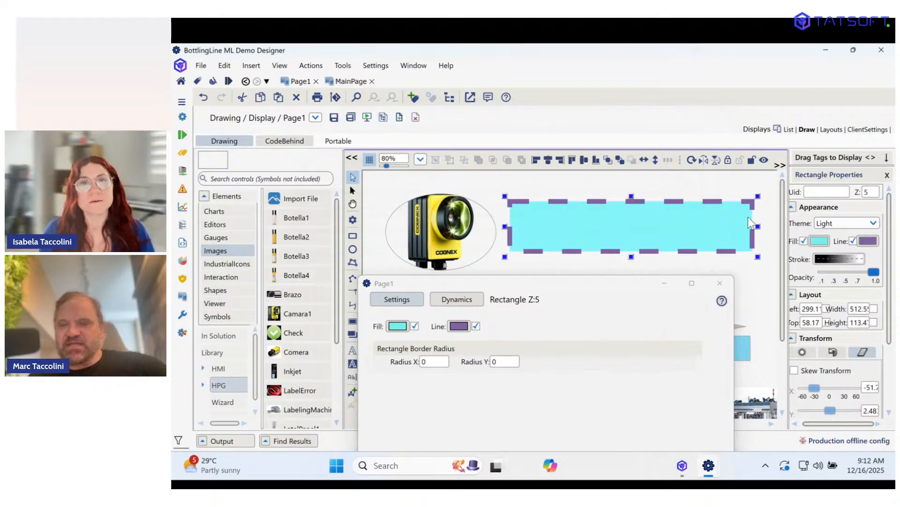
Set the line join of the aqua rectangle's stroke to Bevel.
click(868, 241)
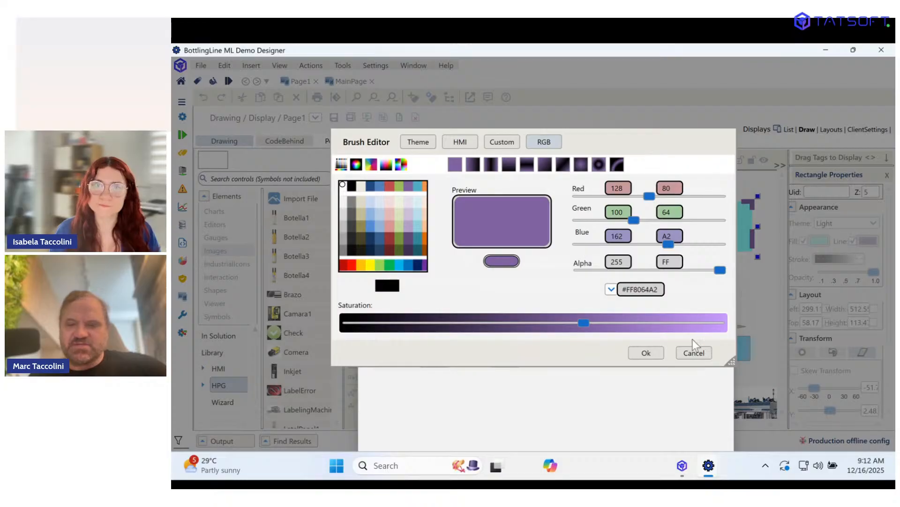
click(694, 353)
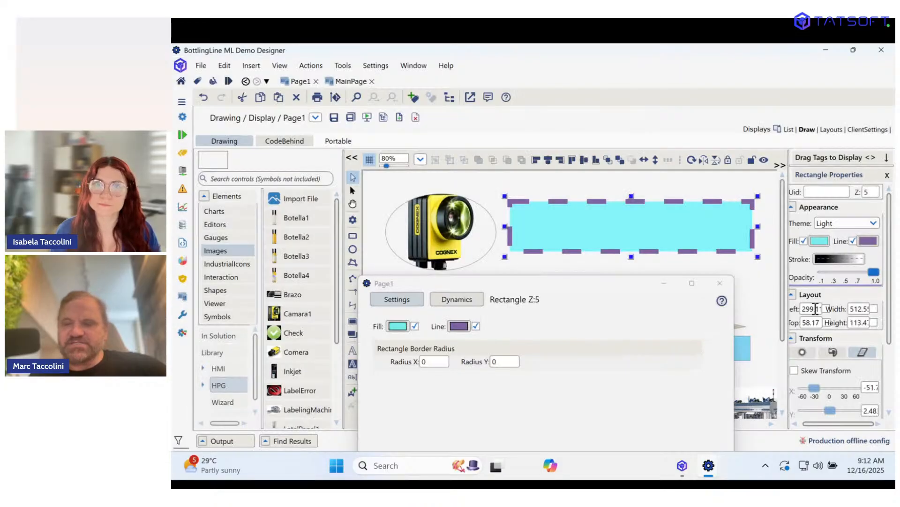
click(817, 261)
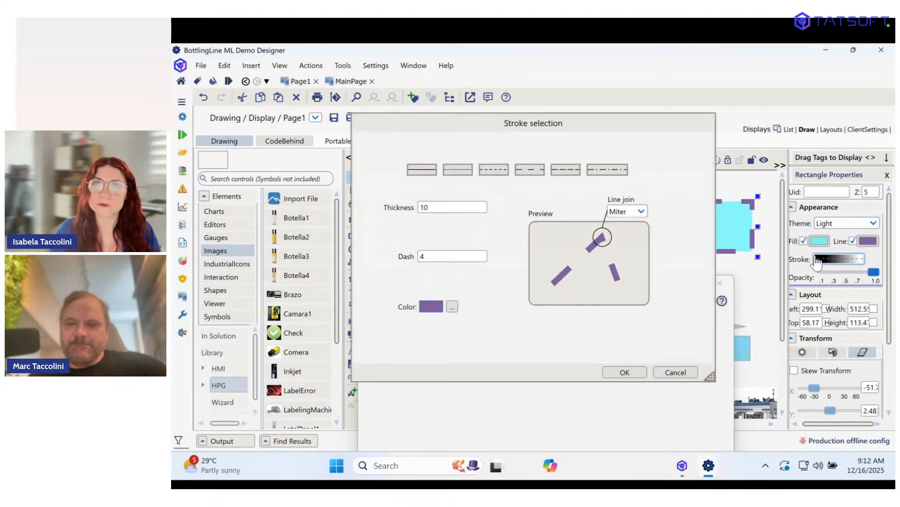
click(634, 212)
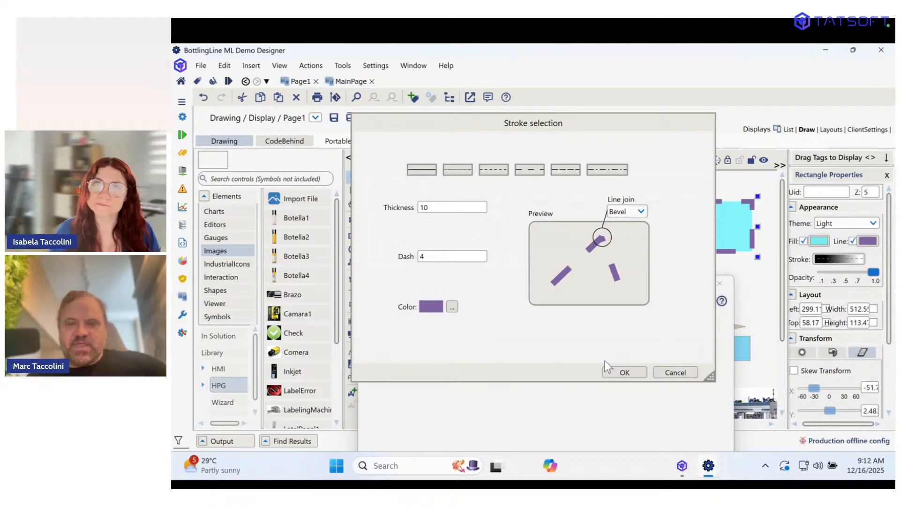
click(624, 373)
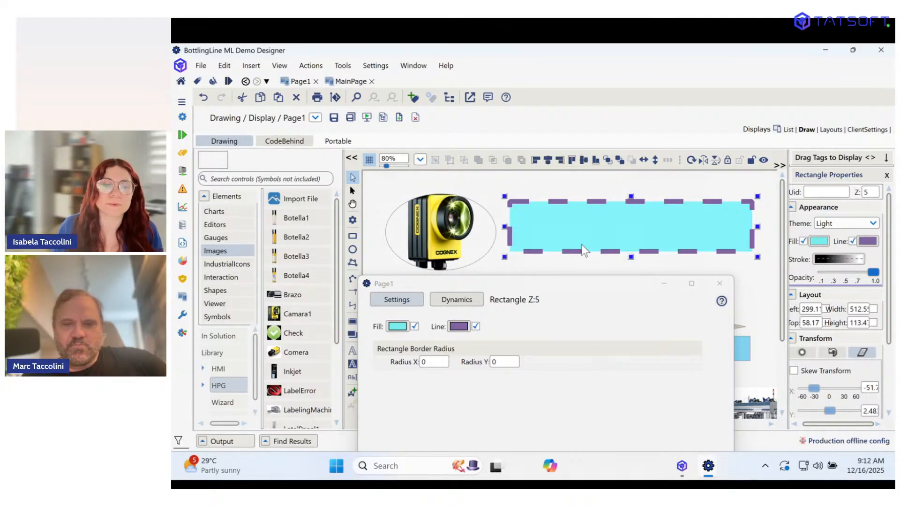
Resize the dashed rectangle to about 437 by 140 and place it at about left 336, top 35.
mouse_move(559, 207)
mouse_down()
mouse_move(581, 199)
mouse_move(556, 199)
mouse_up()
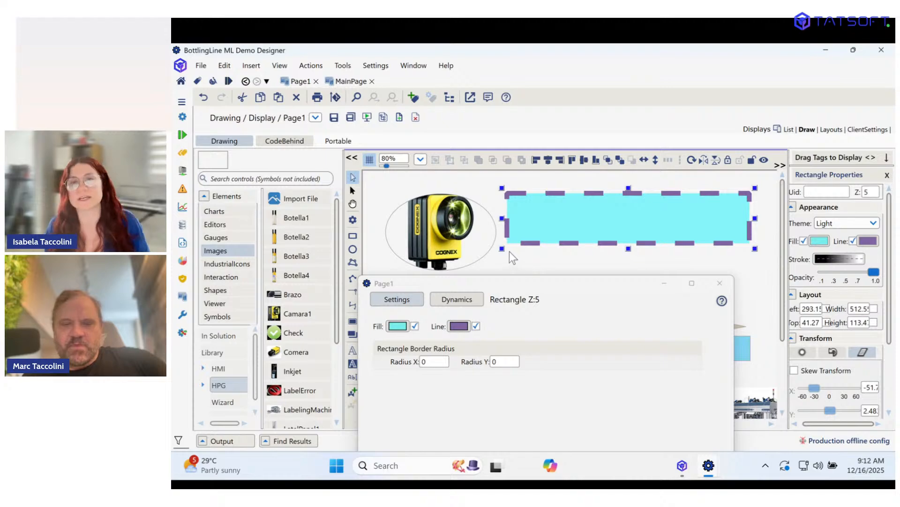
drag(502, 248, 539, 261)
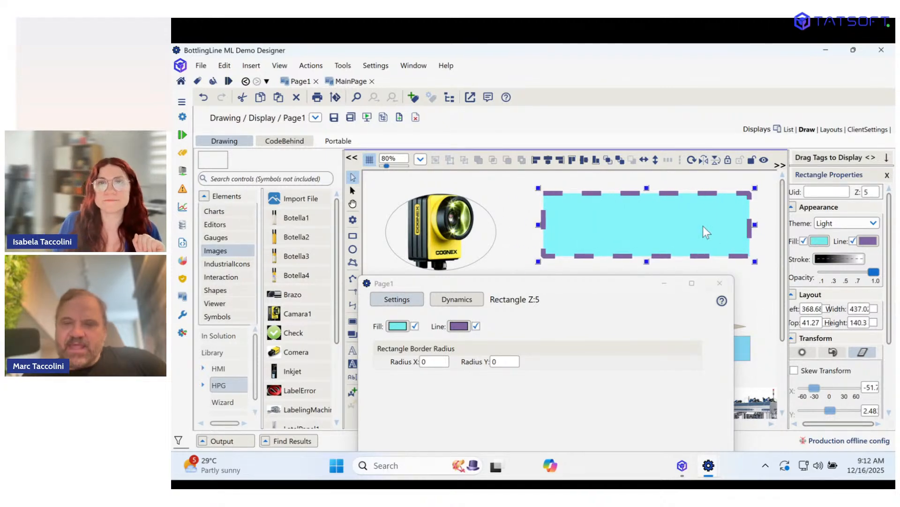
drag(702, 226, 687, 223)
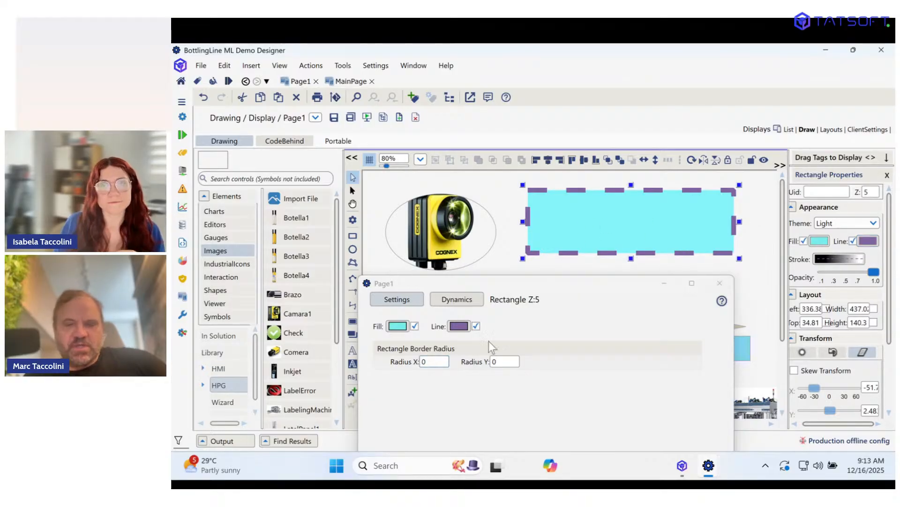
Round the dashed rectangle's corners with a border radius of 20 in both X and Y.
click(432, 362)
text(20)
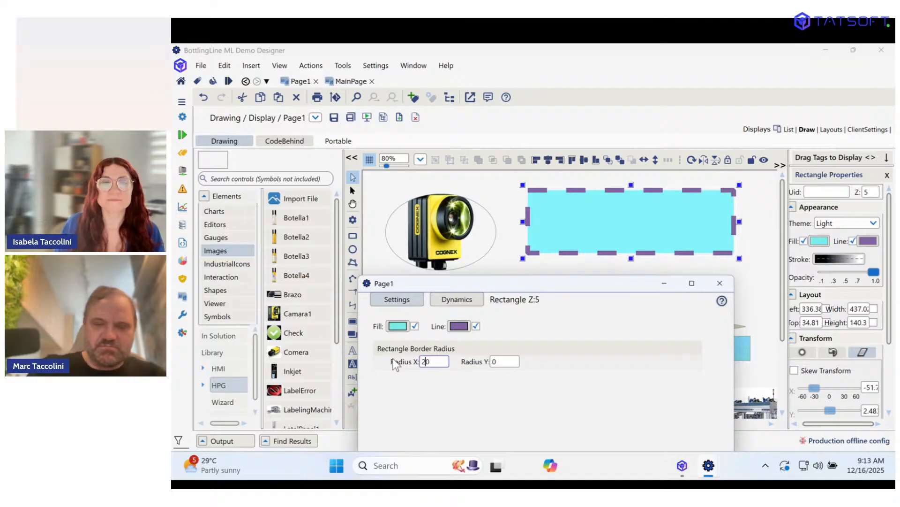
click(507, 361)
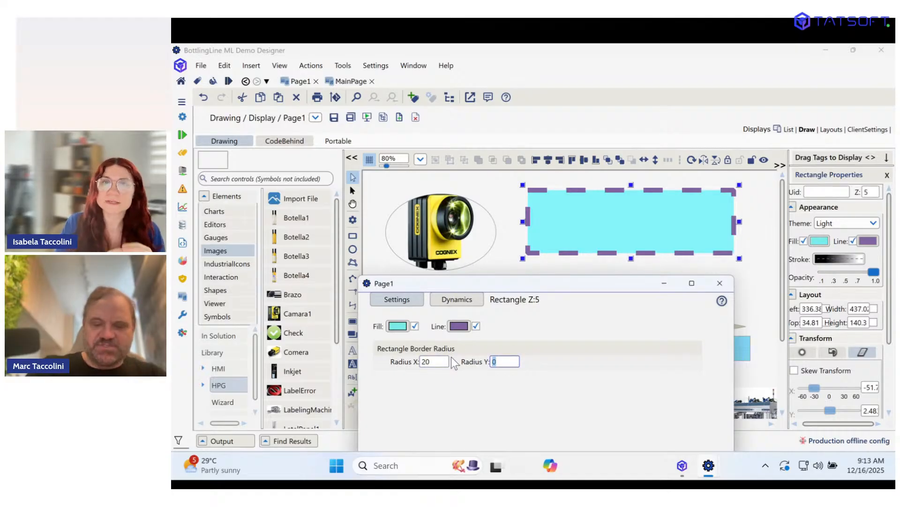
text(20)
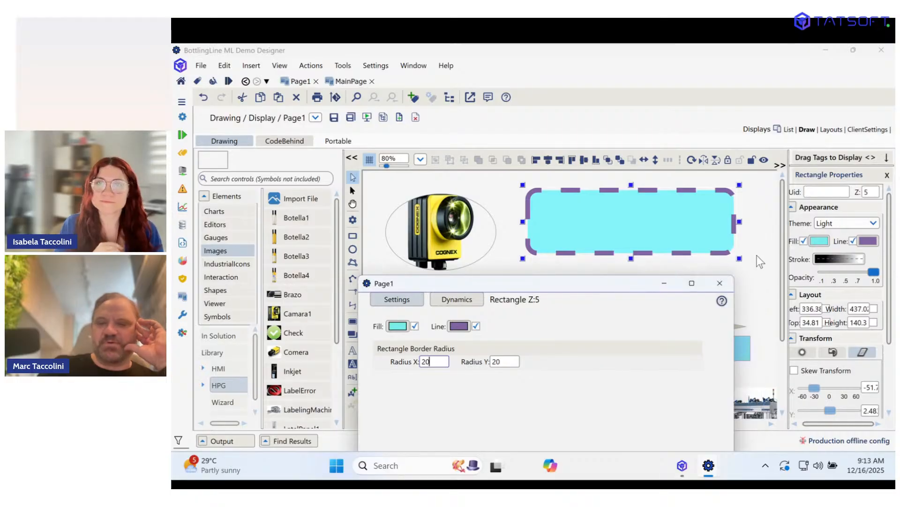
Shrink the rounded rectangle to about 195 by 102 and move it to about left 377, top 62.
drag(739, 259, 623, 240)
click(581, 210)
click(555, 207)
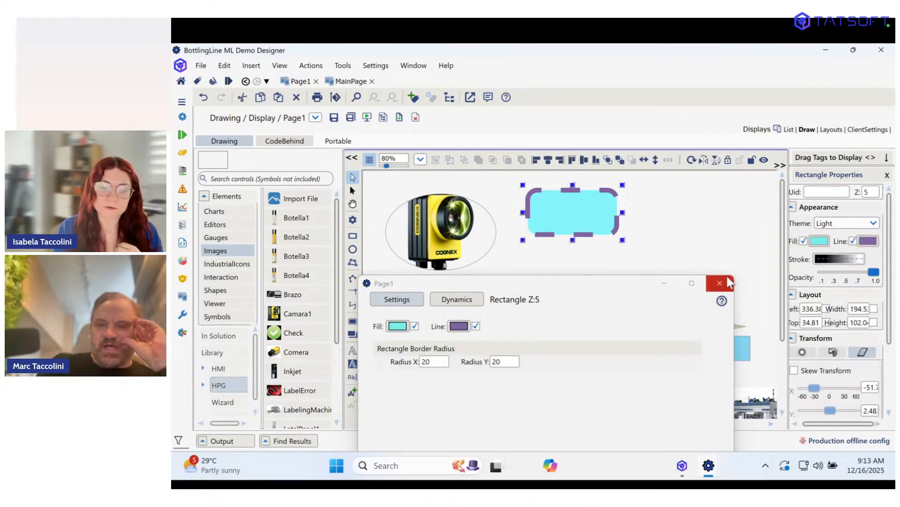
click(728, 282)
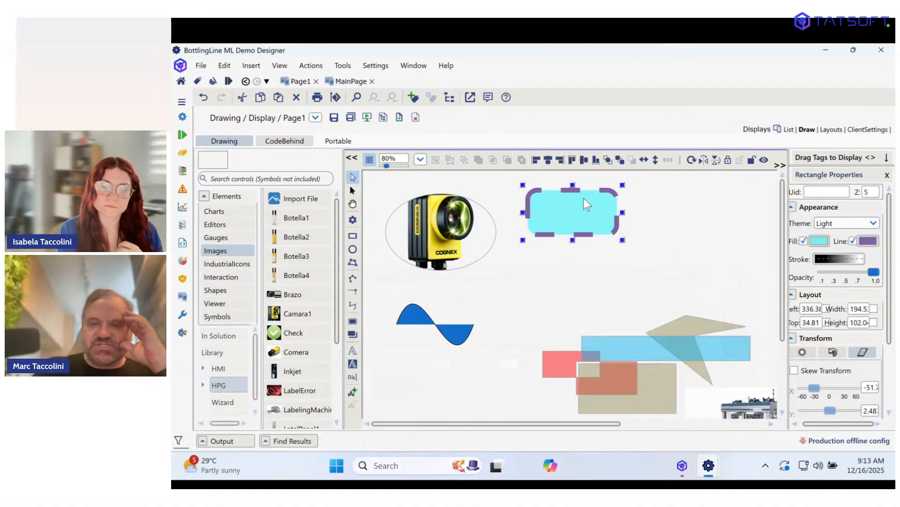
drag(587, 204, 604, 219)
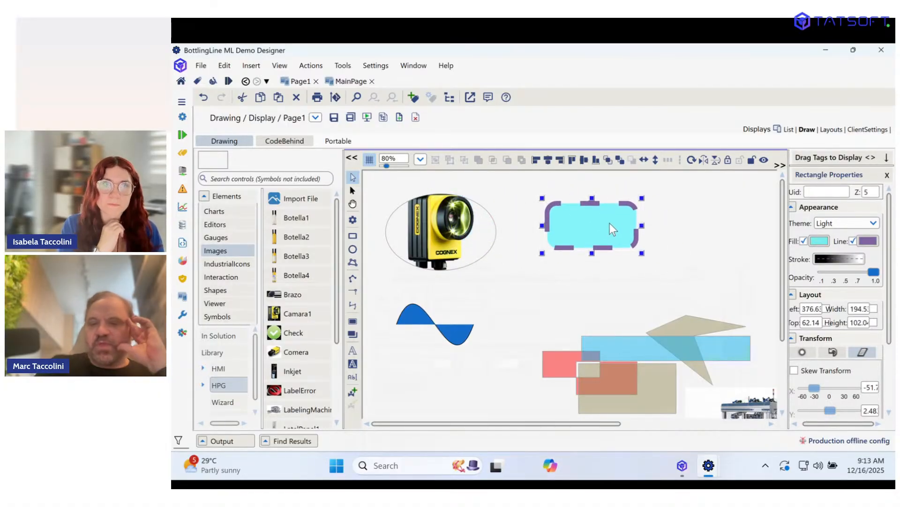
Move the blue wave shape to about left 168, top 245, and enlarge the rounded rectangle to about 241 by 141.
drag(461, 335, 504, 324)
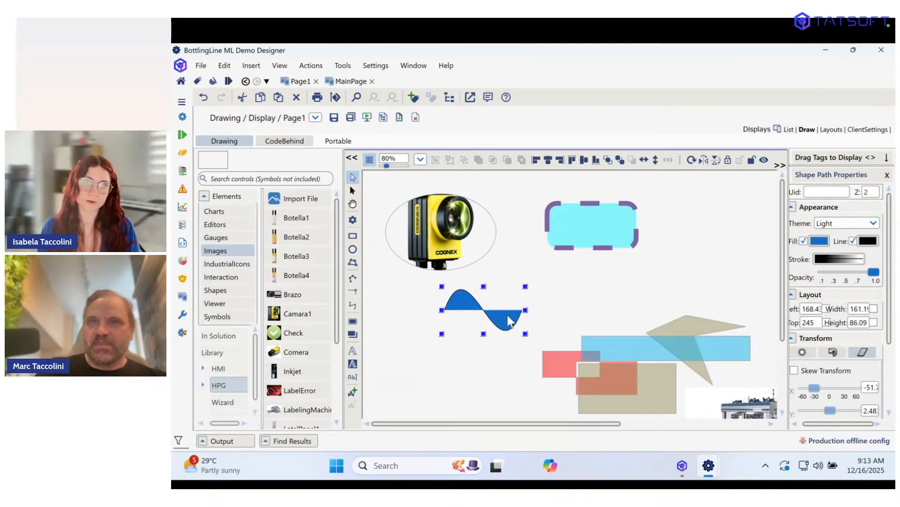
click(623, 241)
drag(645, 252, 606, 242)
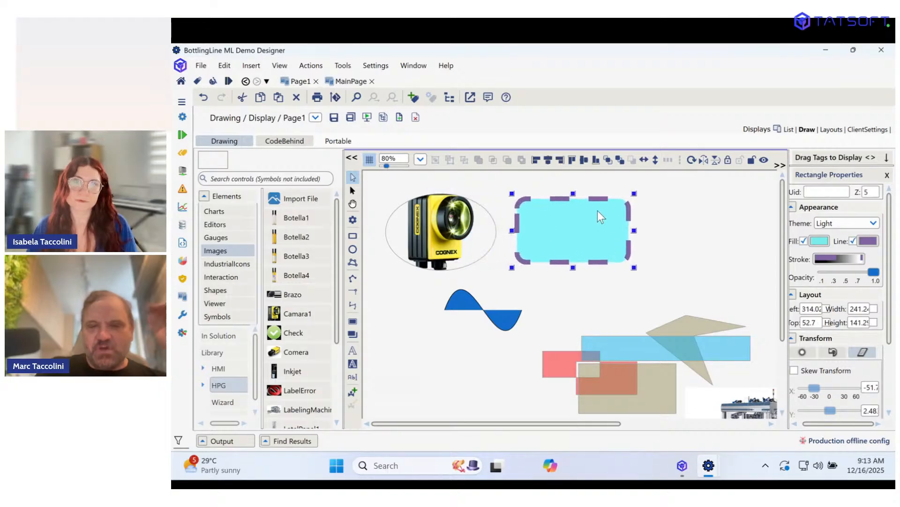
Bring the rounded rectangle to the front of the stacking order and shift it slightly away from the camera ellipse.
right_click(569, 215)
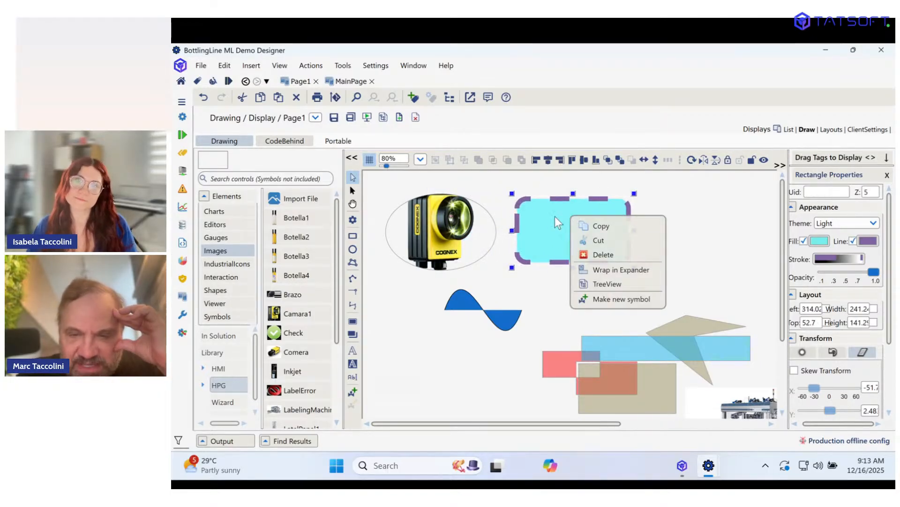
click(550, 219)
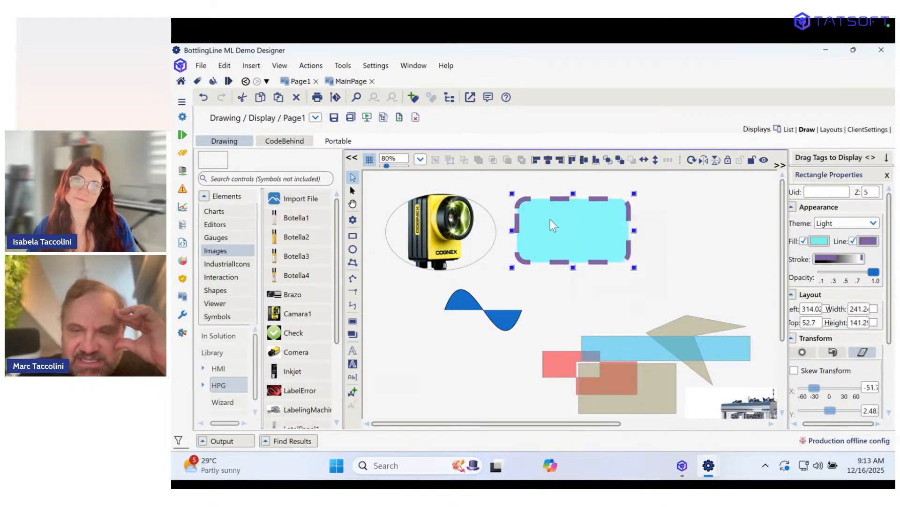
click(608, 160)
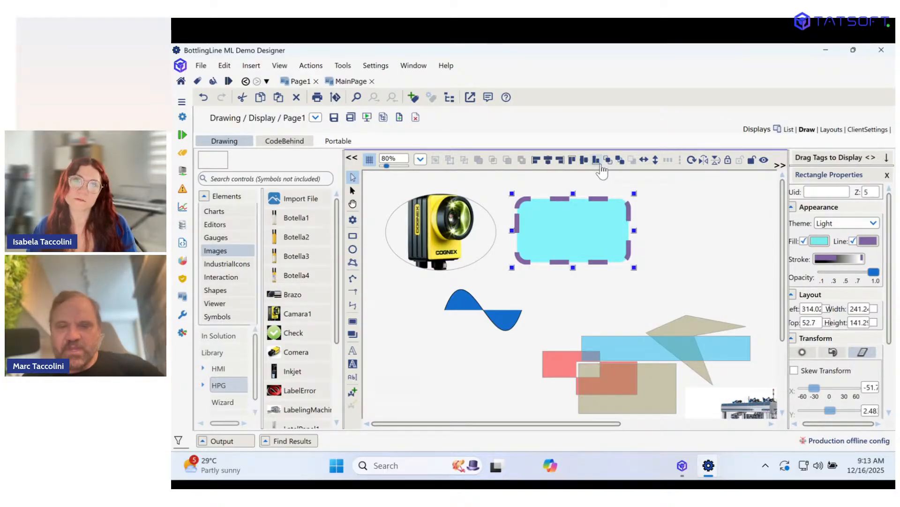
click(481, 199)
click(562, 221)
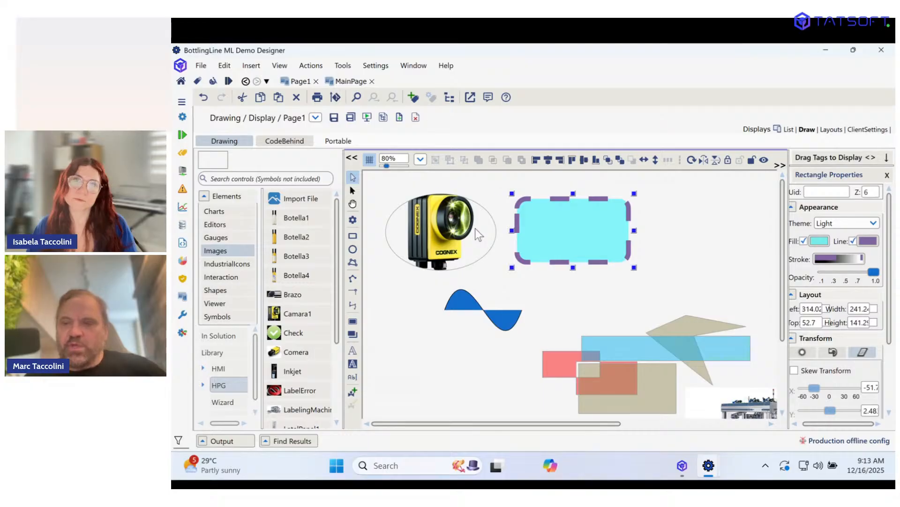
click(474, 228)
click(579, 243)
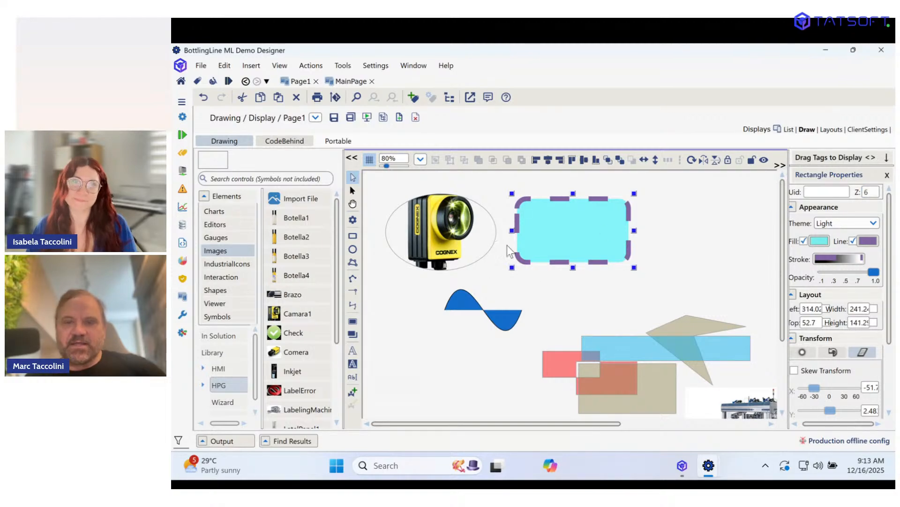
mouse_move(603, 227)
mouse_down()
mouse_move(471, 220)
mouse_move(614, 225)
mouse_up()
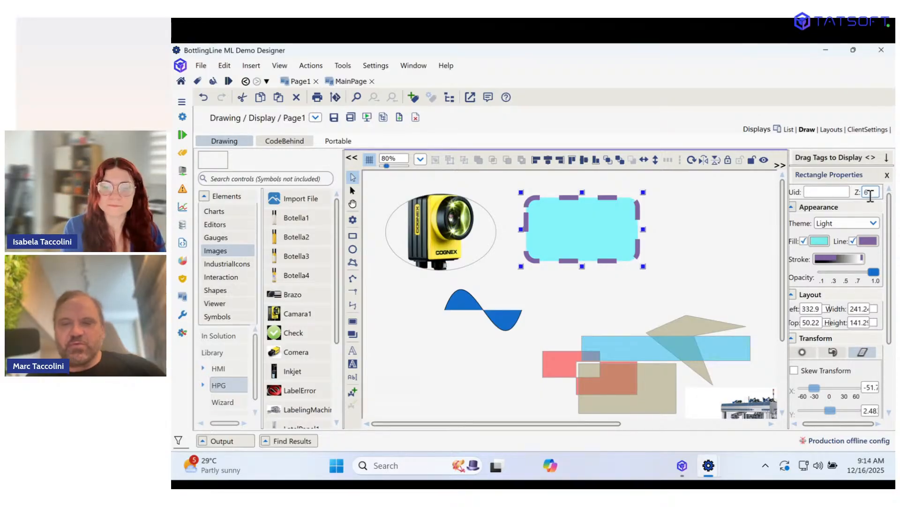
Open Page1's Z-ordered visual tree beside the drawing, expand TShapeGroup and select its polygon and first rectangle in turn.
click(383, 117)
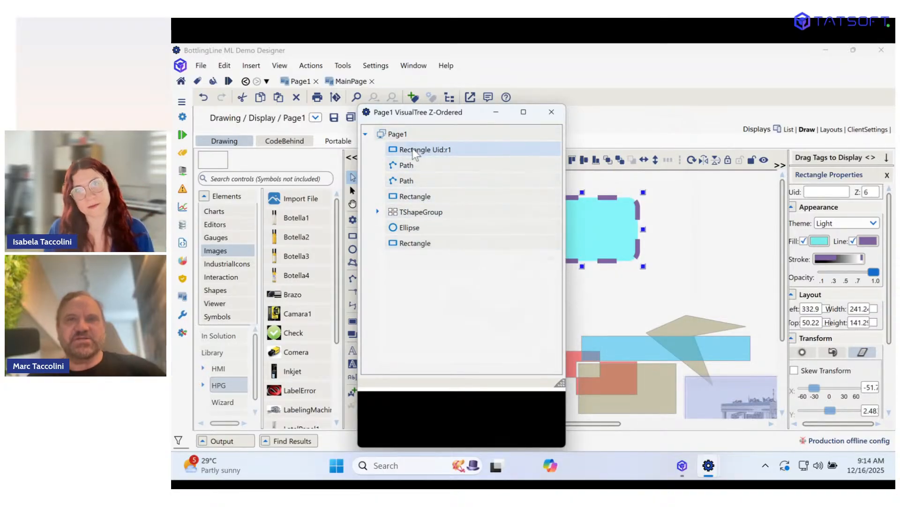
click(377, 212)
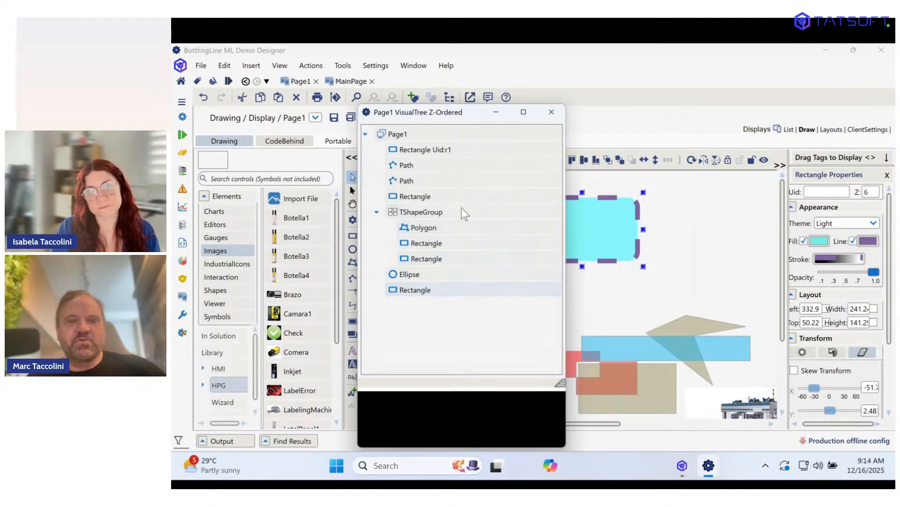
drag(430, 115, 775, 99)
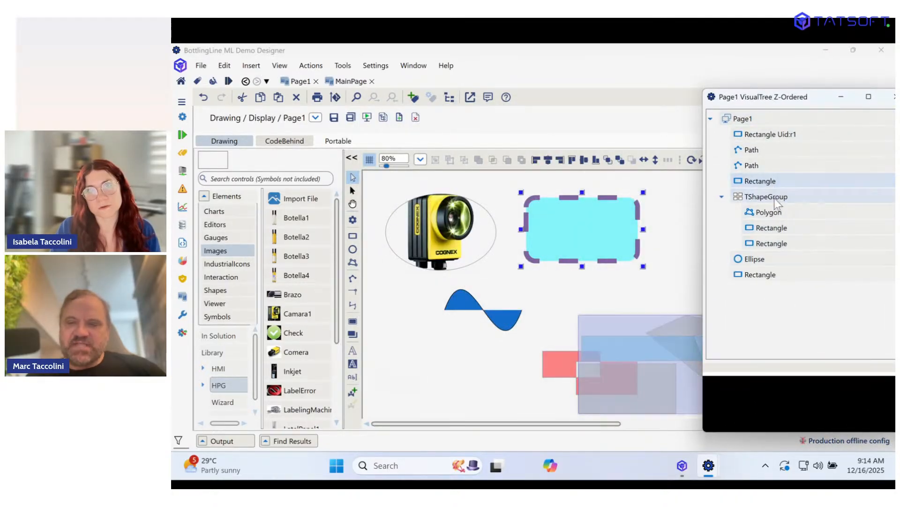
click(774, 212)
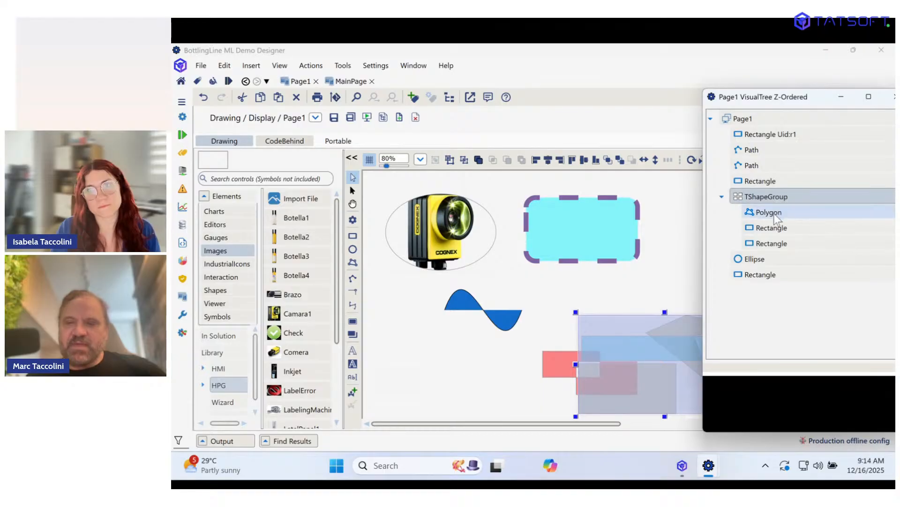
click(773, 228)
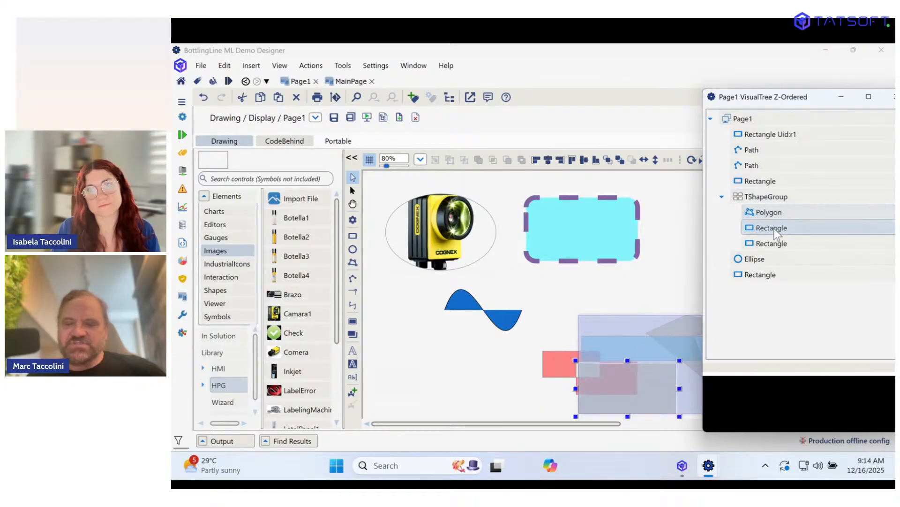
Check which shapes the group's rectangles, its polygon and the second path correspond to in the visual tree, and close the tree window.
click(774, 243)
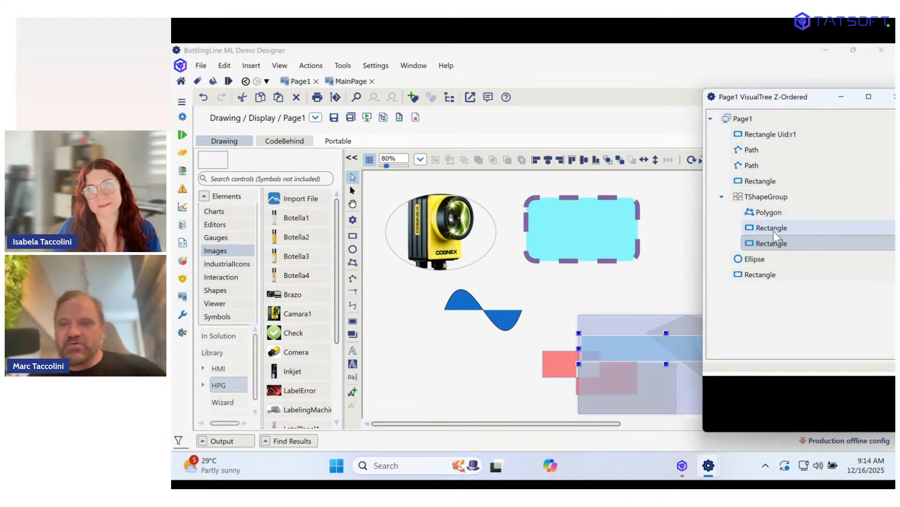
click(773, 228)
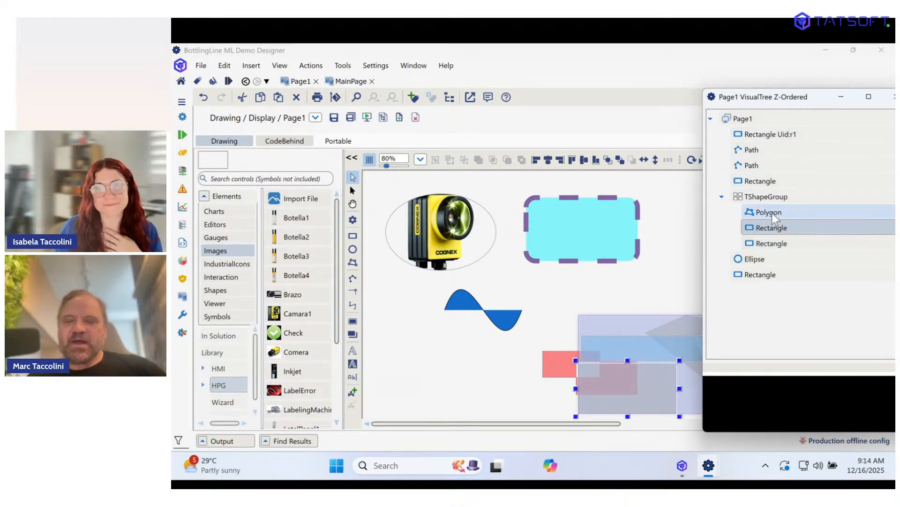
click(772, 213)
click(768, 167)
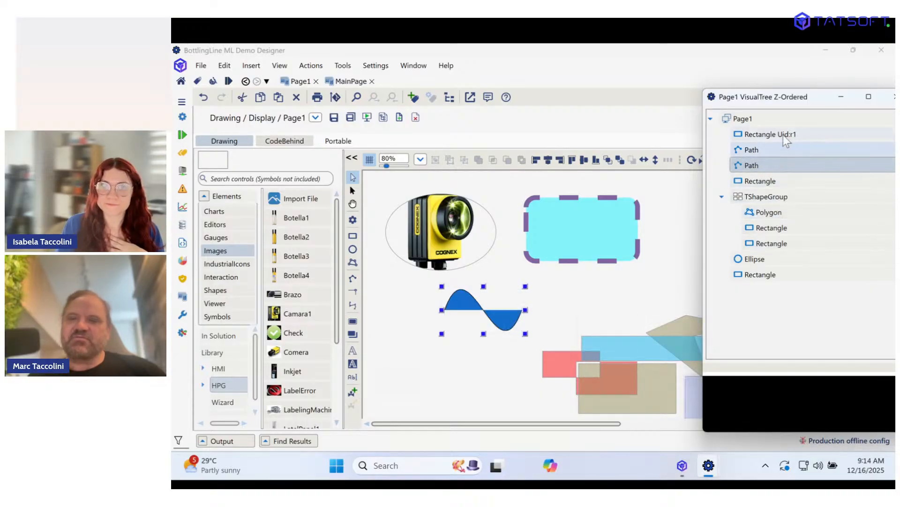
drag(805, 93, 682, 86)
click(770, 88)
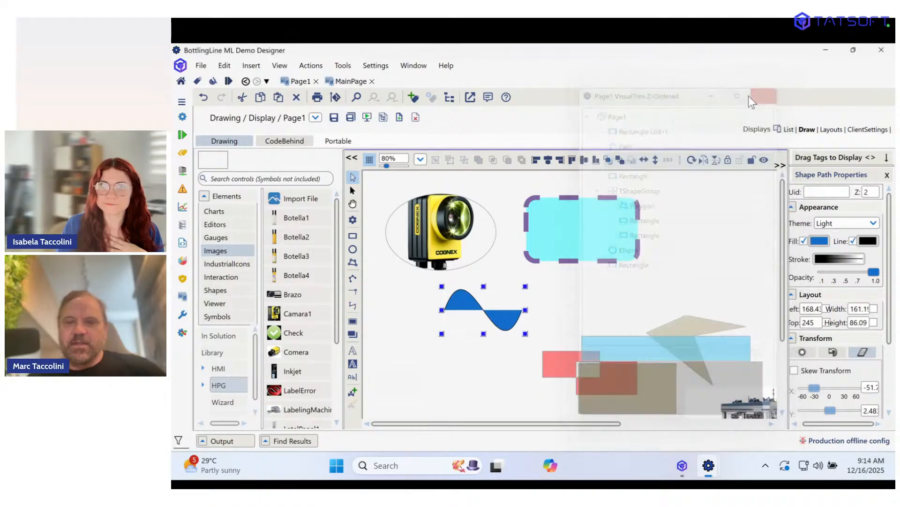
Move the cyan rounded rectangle over the camera ellipse, enlarge it to about 392 by 179, and place it at about left 338, top 41.
drag(621, 210, 477, 212)
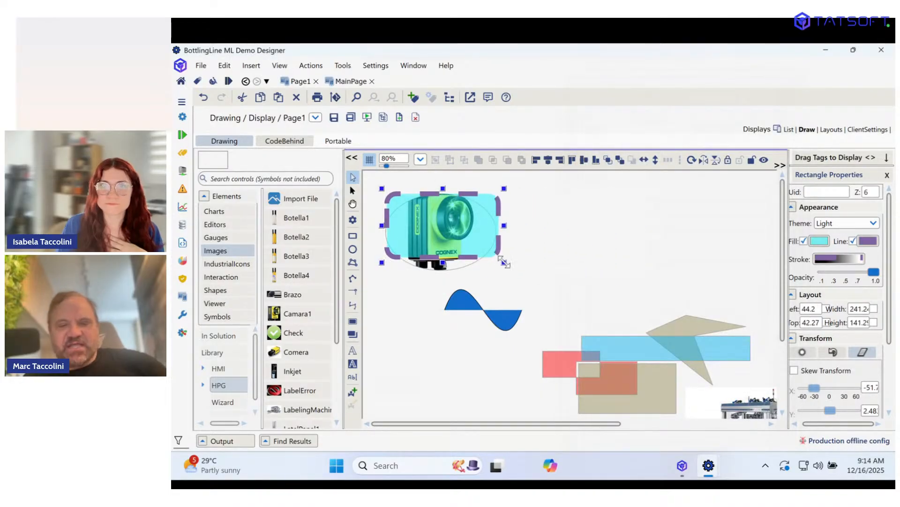
drag(504, 262, 575, 281)
drag(517, 247, 650, 240)
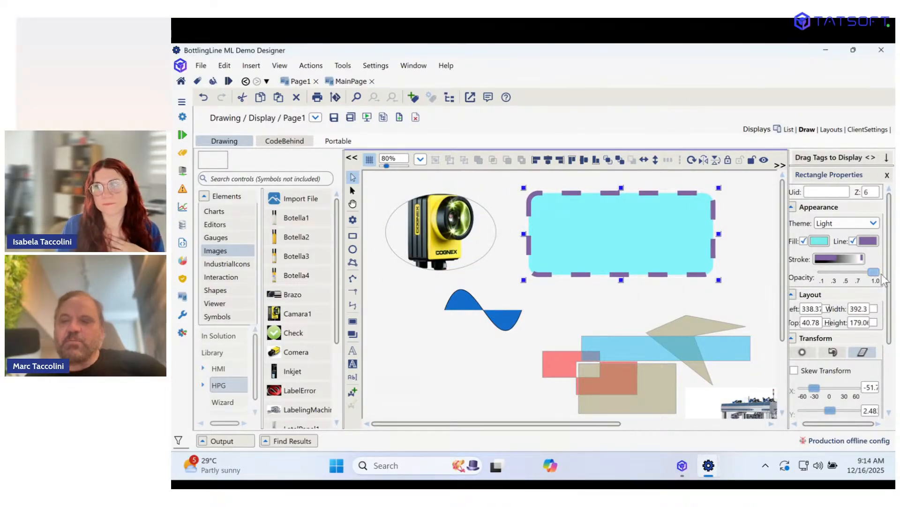
Move the camera ellipse over the wave and back to about left 76, top 24, and shift the rounded rectangle to about left 385, top 30.
click(457, 242)
drag(457, 242, 502, 328)
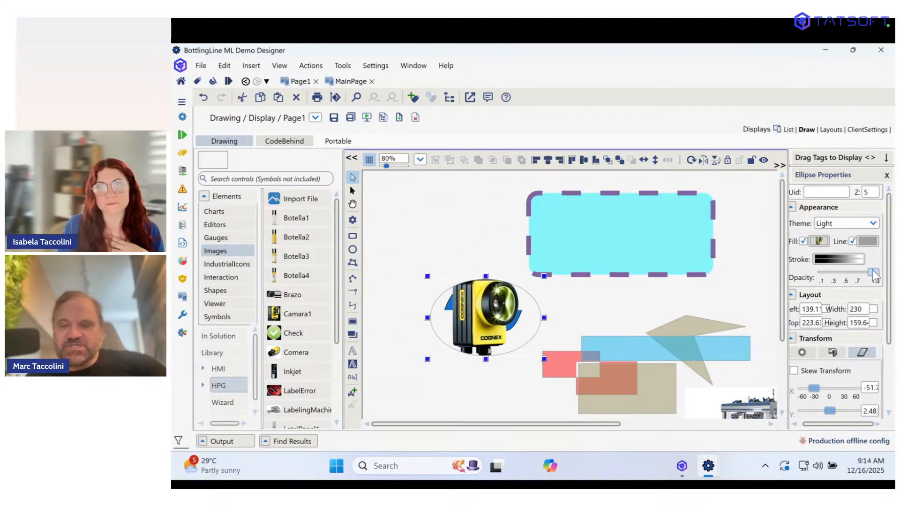
mouse_move(873, 271)
mouse_down()
mouse_move(804, 271)
mouse_move(894, 280)
mouse_move(828, 277)
mouse_move(871, 273)
mouse_up()
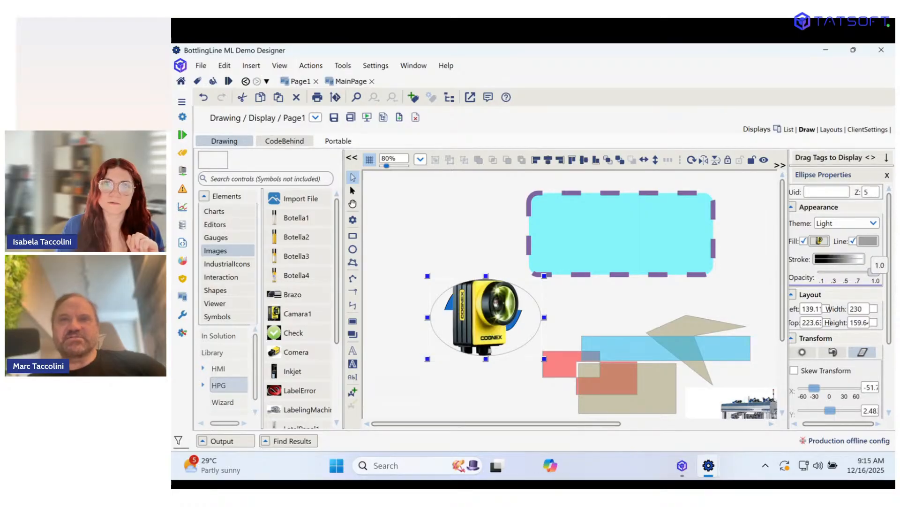
drag(480, 321, 449, 224)
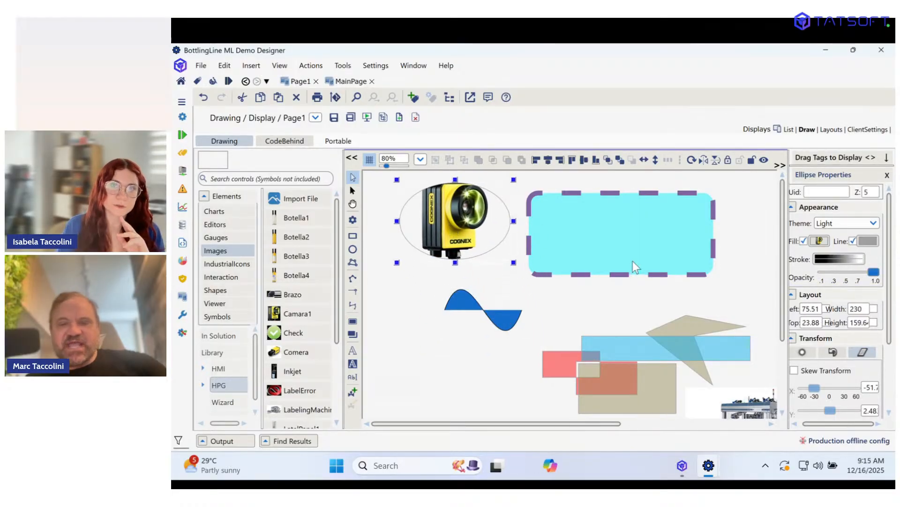
drag(633, 261, 624, 233)
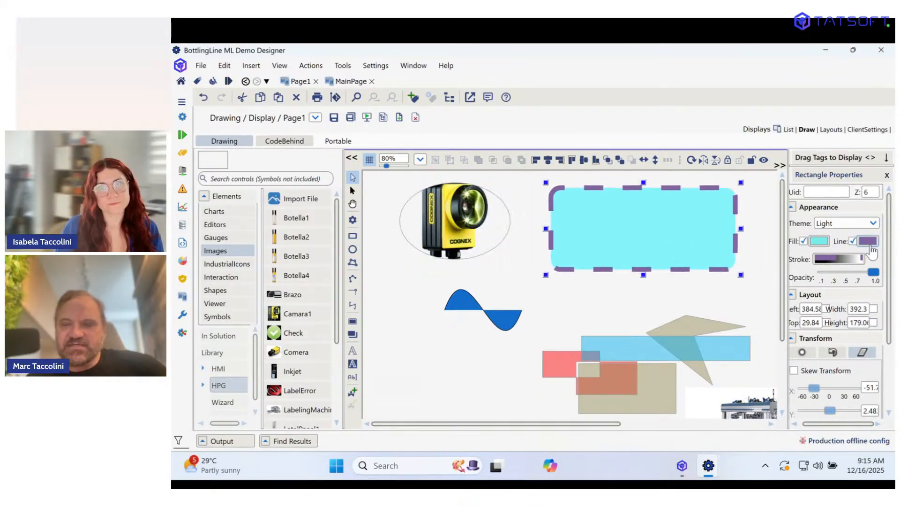
Open the rounded rectangle's fill in the Brush Editor and set its colour to red 0, green 0, blue 255.
click(818, 241)
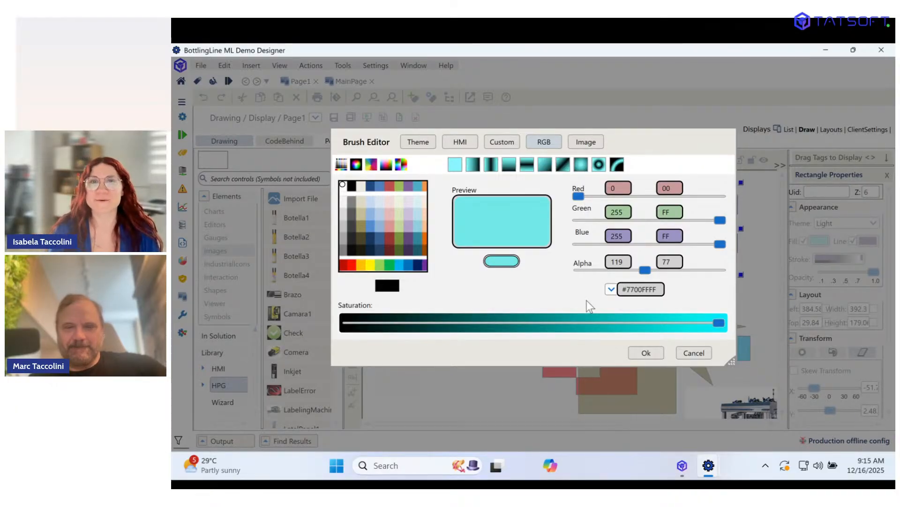
mouse_move(389, 131)
mouse_down()
mouse_move(499, 130)
mouse_move(520, 141)
mouse_move(421, 135)
mouse_up()
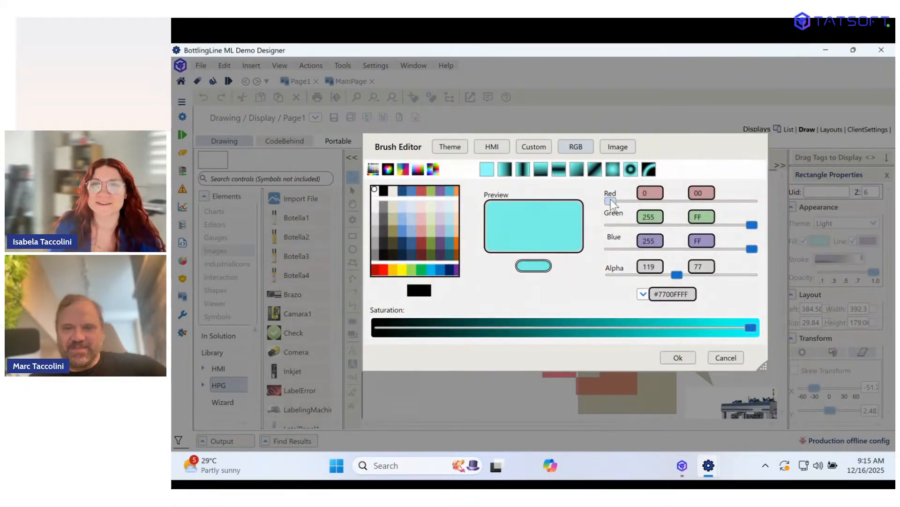
drag(611, 199, 657, 203)
drag(752, 225, 675, 248)
drag(733, 225, 593, 221)
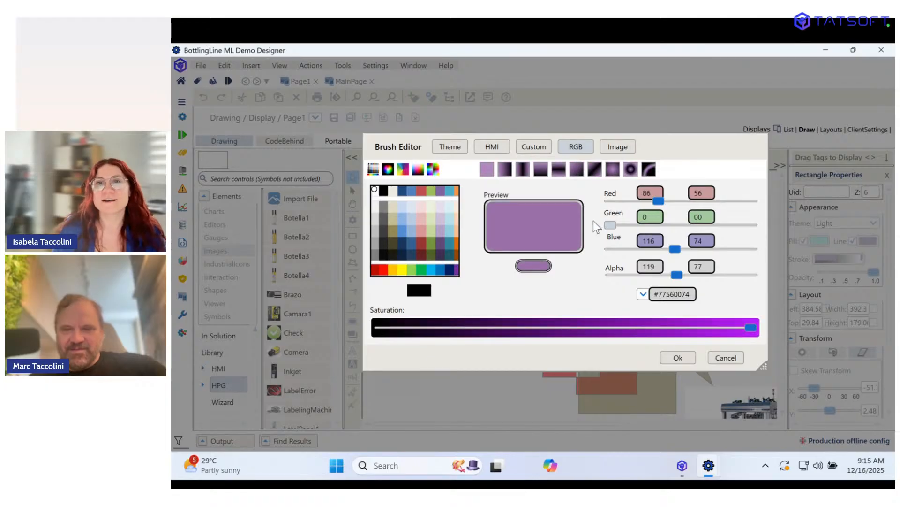
drag(651, 202, 595, 198)
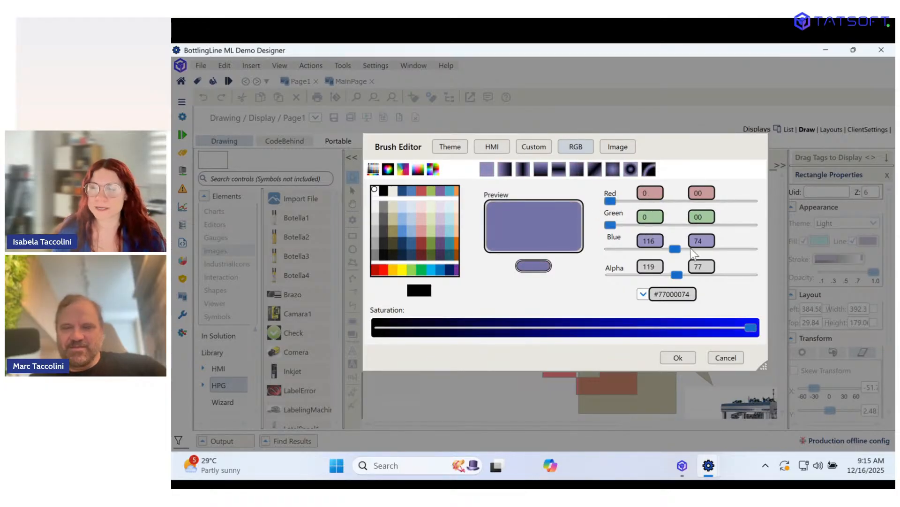
drag(676, 248, 769, 257)
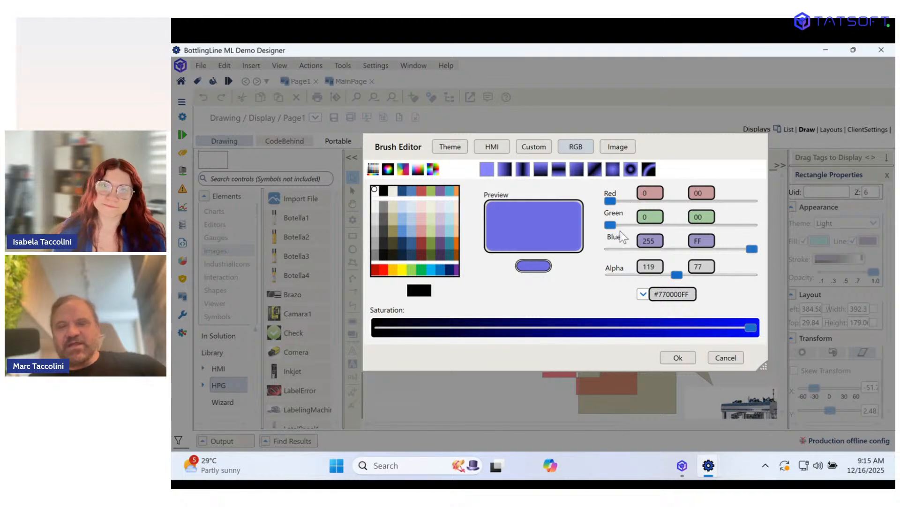
Adjust the fill colour to red 45, green 62, blue 151 with alpha 255.
drag(748, 250, 695, 248)
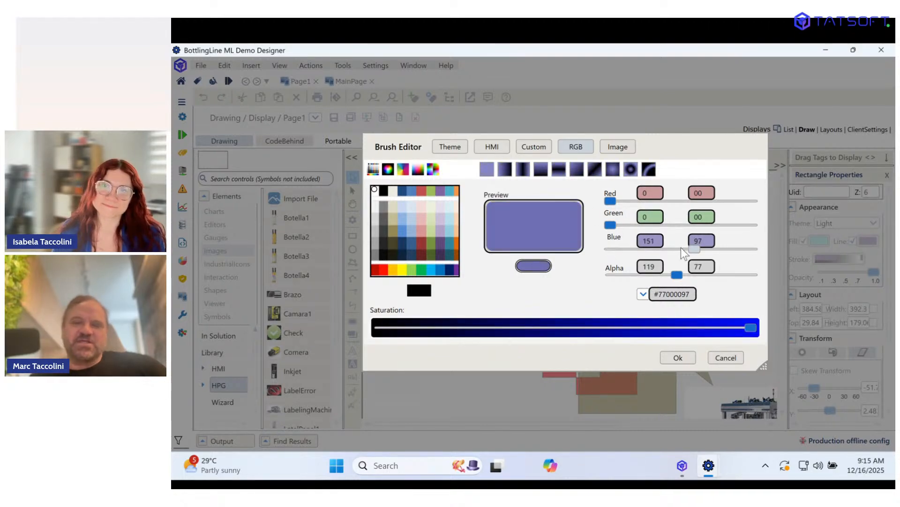
click(611, 224)
drag(612, 224, 646, 225)
drag(612, 201, 636, 202)
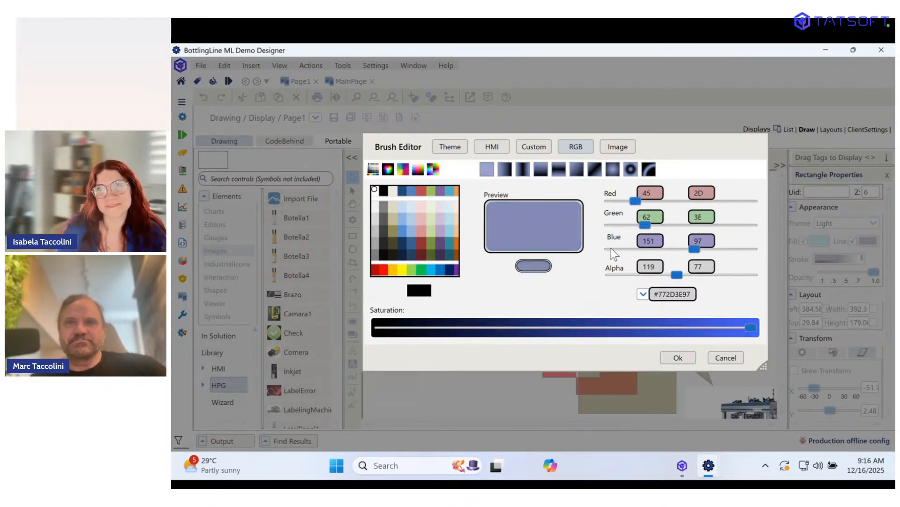
drag(678, 275, 762, 277)
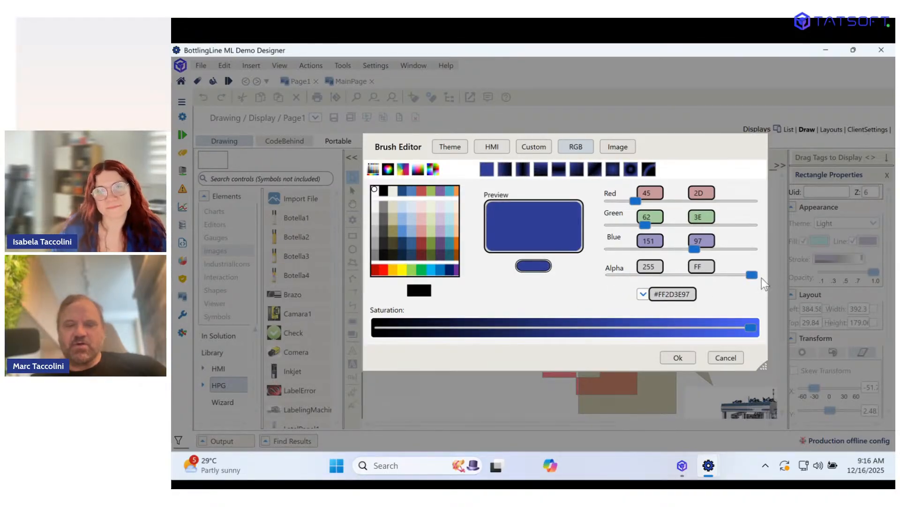
Use saturation and alpha to apply fill colour #BC3D55D0, and move the rounded rectangle to about left 359, top 30.
mouse_move(748, 327)
mouse_down()
mouse_move(382, 327)
mouse_move(760, 328)
mouse_up()
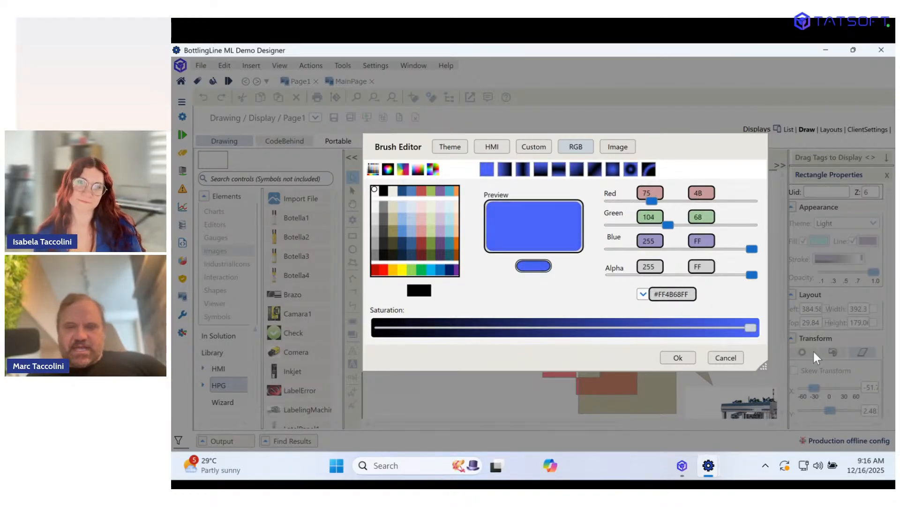
drag(751, 327, 682, 339)
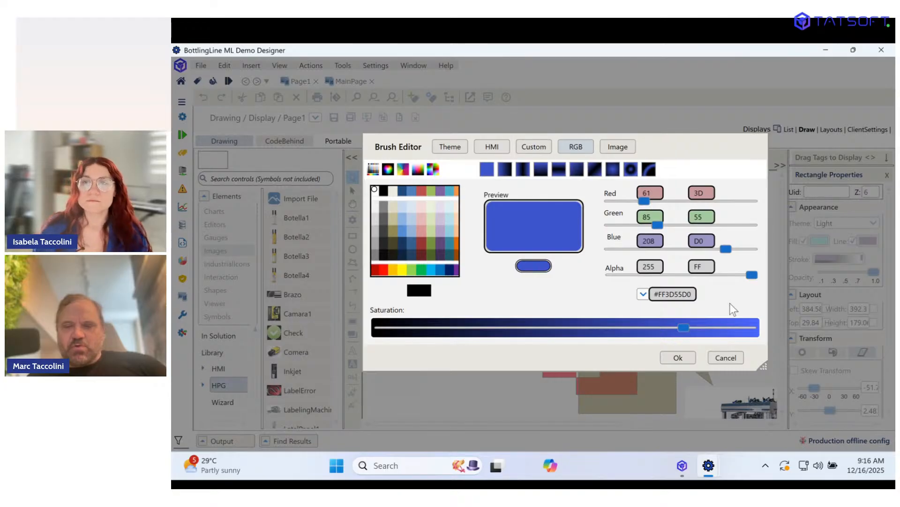
drag(751, 274, 717, 278)
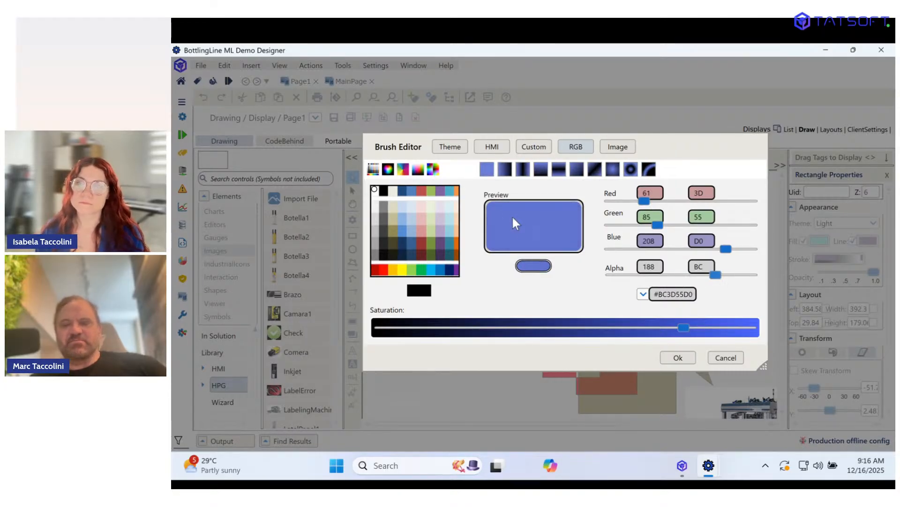
click(678, 357)
mouse_move(570, 250)
mouse_down()
mouse_move(463, 229)
mouse_move(572, 242)
mouse_up()
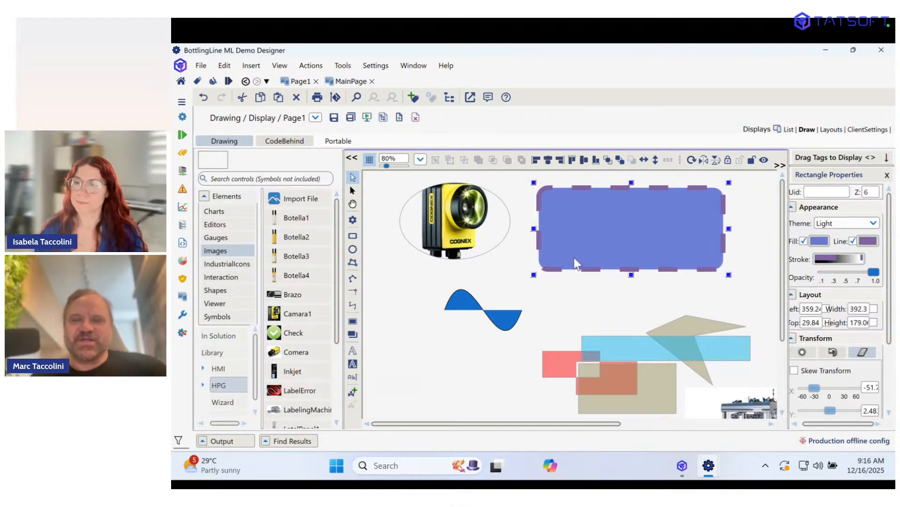
Make the rounded rectangle's fill opaque as #FF3D55D0 through its object settings dialog, and close the dialog.
double_click(597, 255)
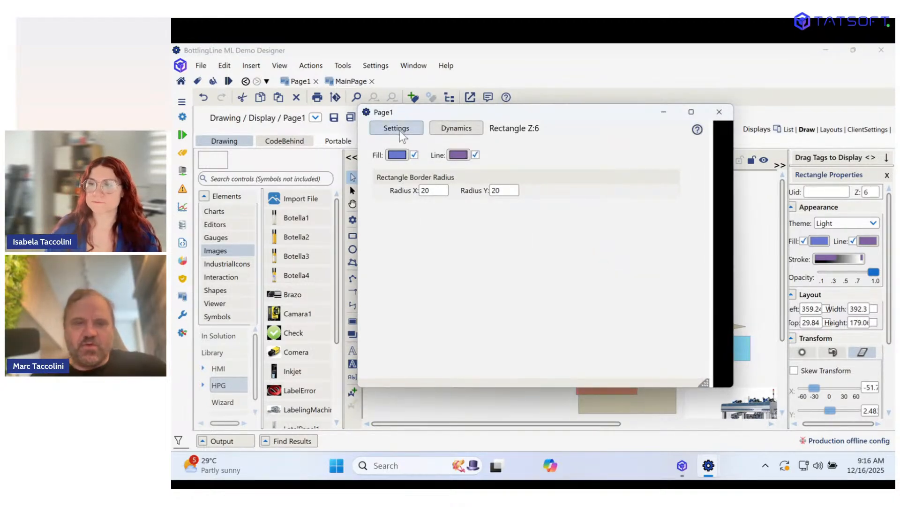
click(396, 155)
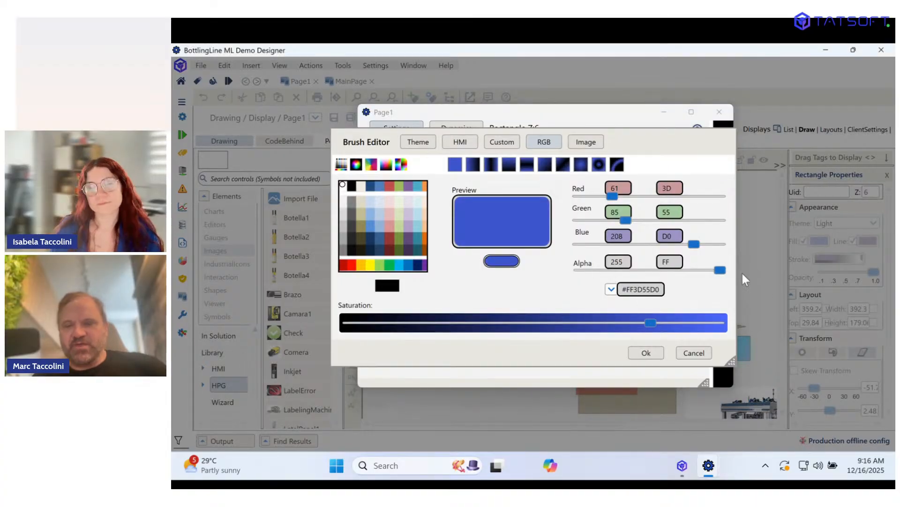
click(646, 353)
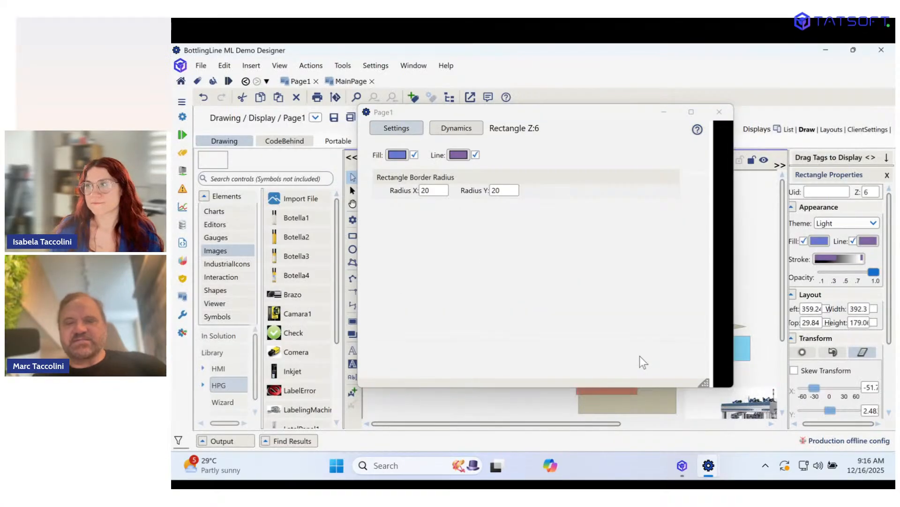
click(720, 109)
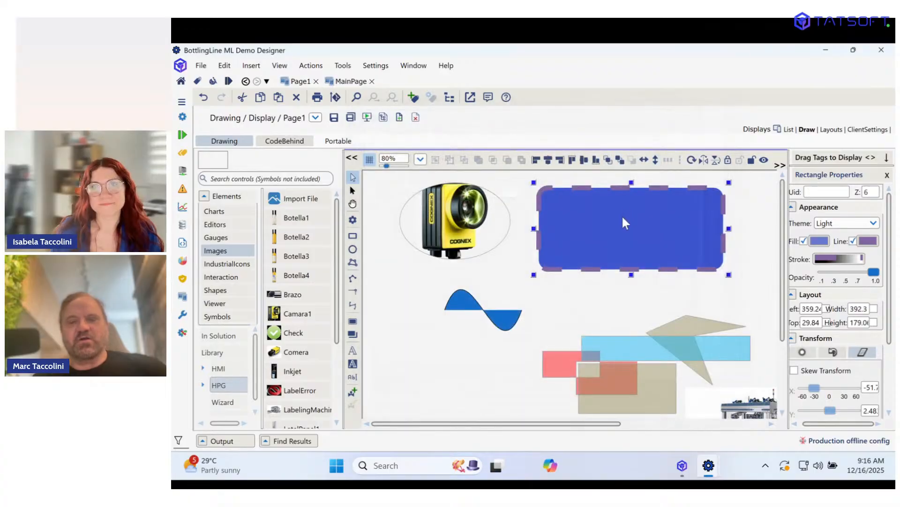
Move the blue rounded rectangle to about left 389, top 51, and shrink it to about 316 by 154.
drag(621, 214, 639, 226)
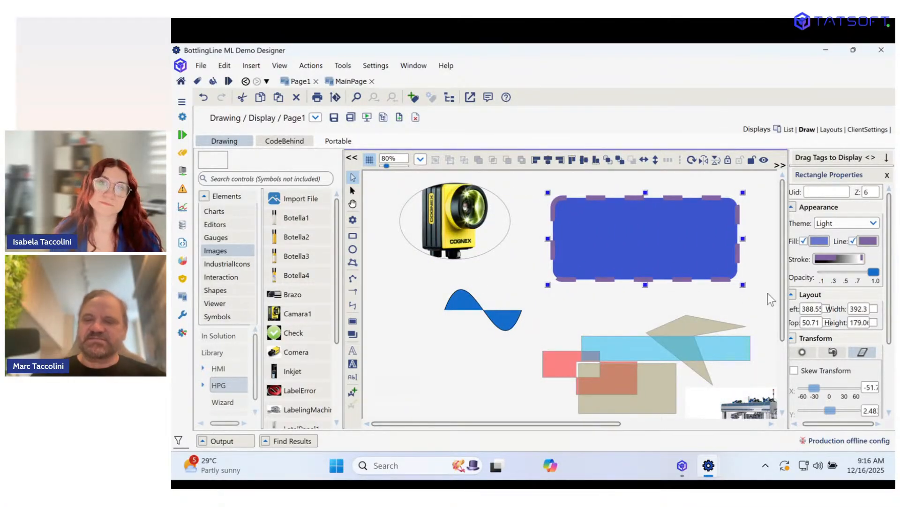
drag(743, 285, 705, 272)
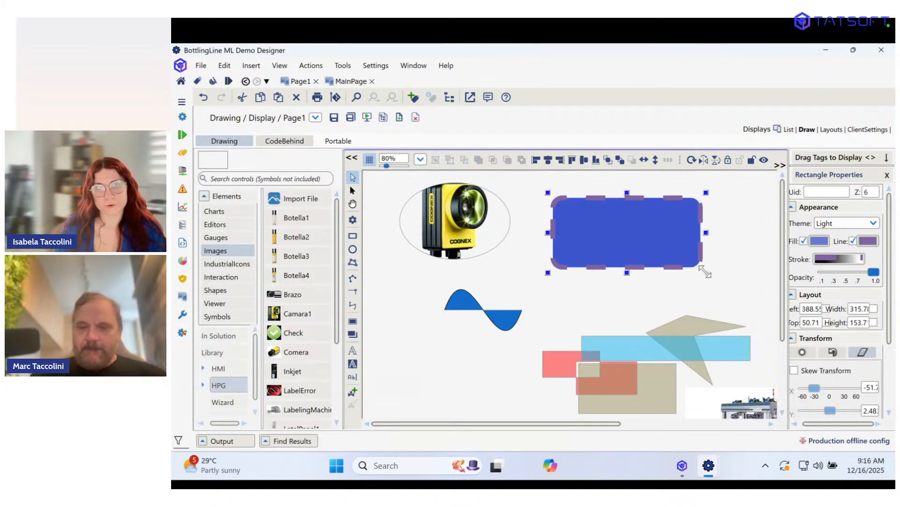
Move the shape group clear of the red shape, and place the blue wave at about left 107, top 241.
mouse_move(682, 356)
mouse_down()
mouse_move(660, 317)
mouse_move(658, 339)
mouse_move(680, 359)
mouse_up()
click(598, 369)
click(513, 322)
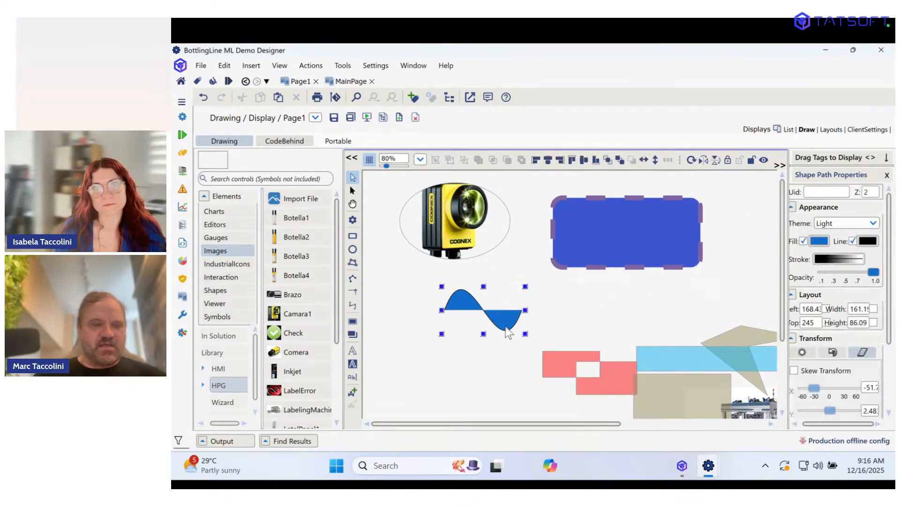
drag(513, 322, 488, 328)
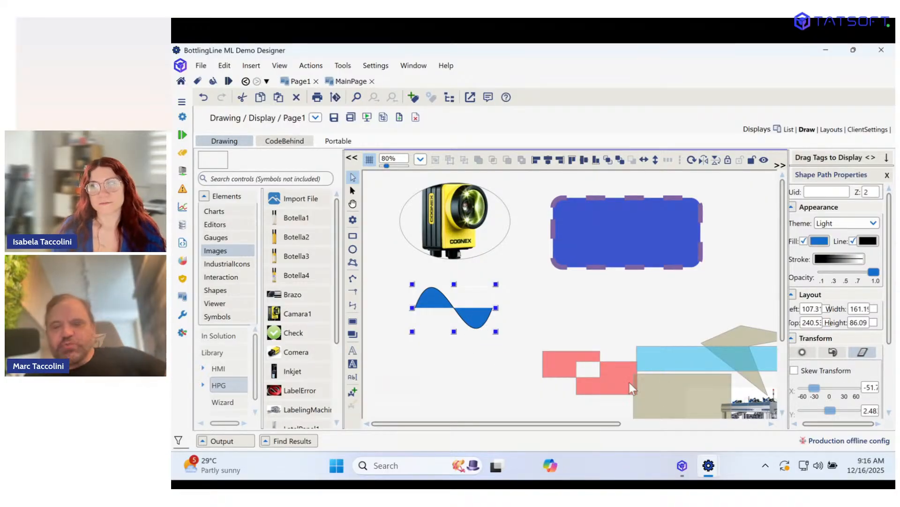
Arrange the red shape at about left 172, top 367, the shape group at about left 406, top 246, and the wave farther left.
drag(668, 387, 650, 360)
drag(571, 379, 520, 381)
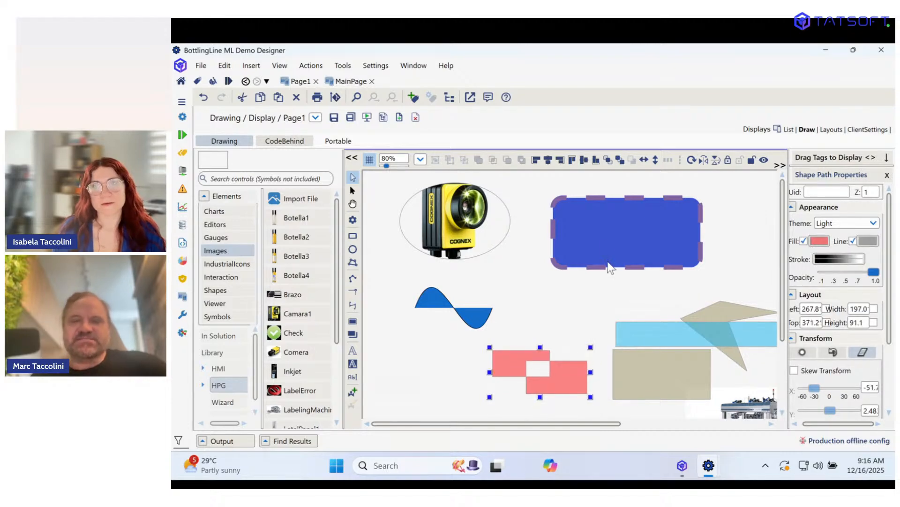
drag(711, 301, 701, 289)
drag(522, 359, 475, 357)
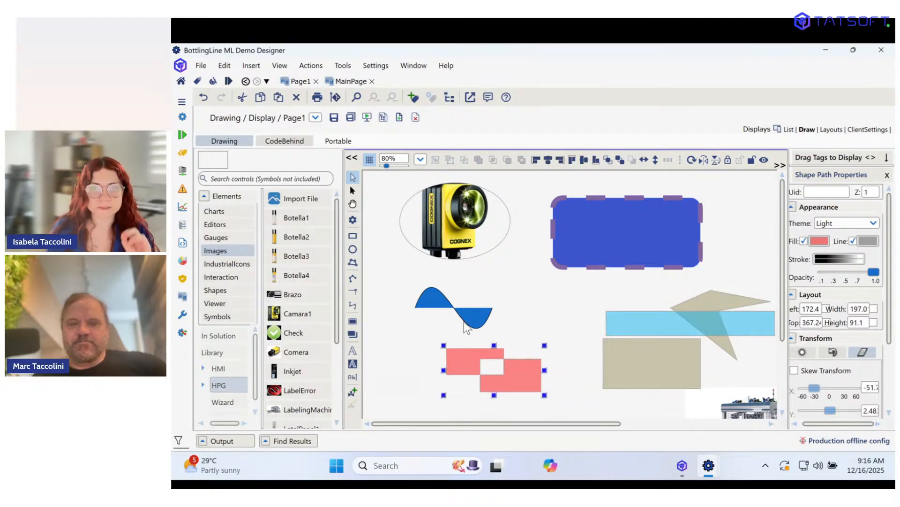
drag(472, 319, 443, 319)
drag(635, 334, 592, 333)
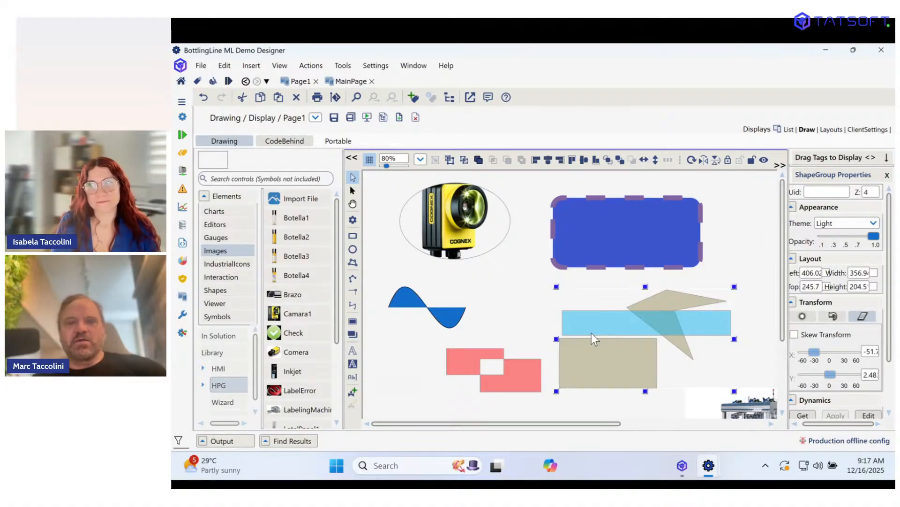
Move the camera-image ellipse to about left 856, top 395, and draw a new ellipse about 96 by 86 in its former place.
drag(441, 251, 815, 419)
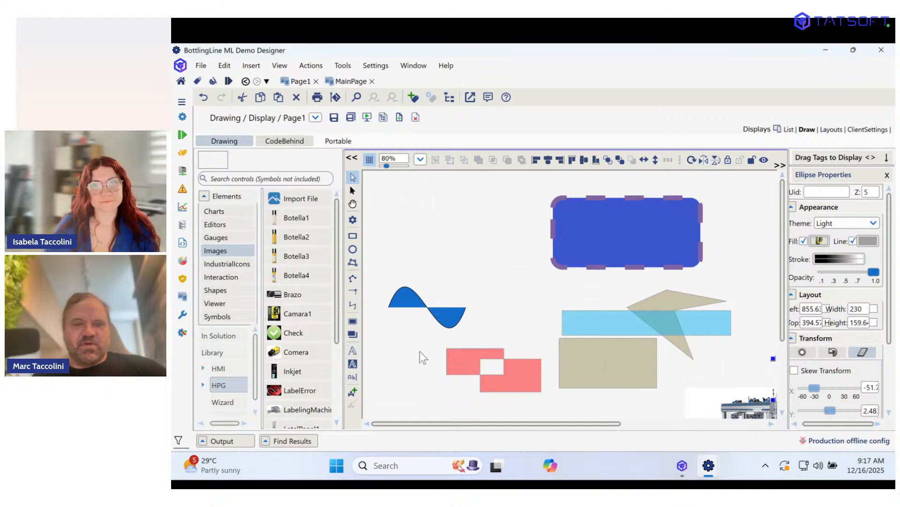
click(352, 249)
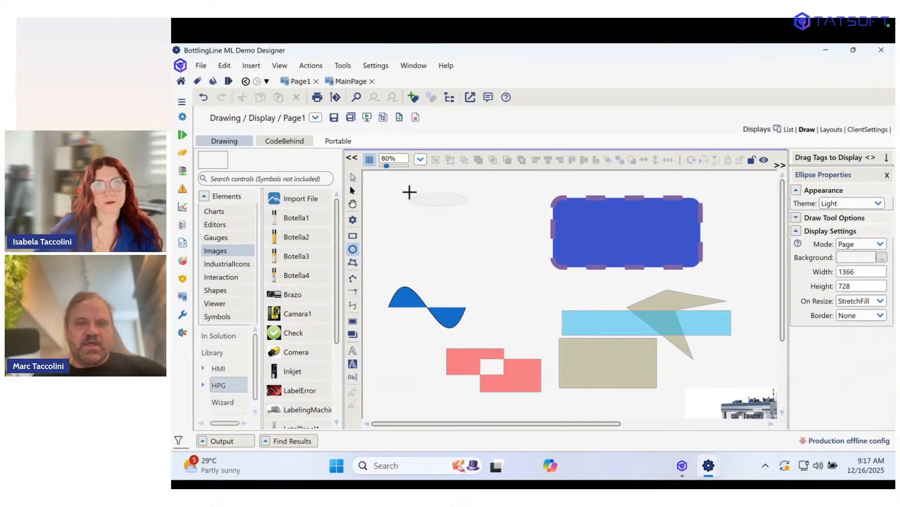
click(393, 198)
key(Escape)
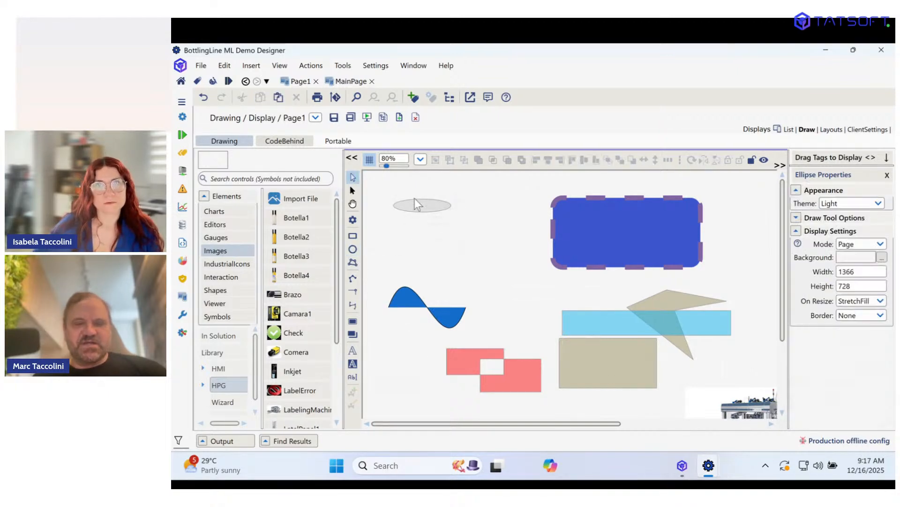
click(417, 205)
mouse_move(455, 215)
mouse_down()
mouse_move(458, 231)
mouse_move(446, 251)
mouse_move(429, 225)
mouse_up()
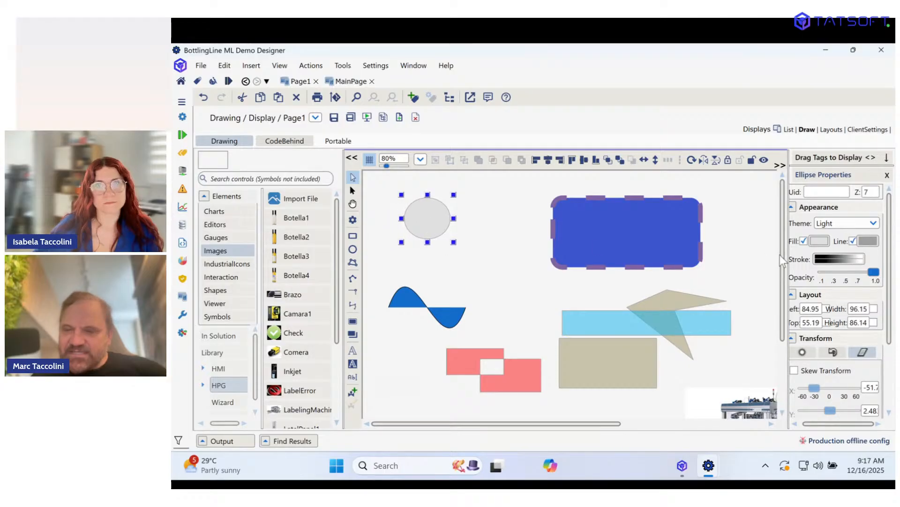
Set the new ellipse's stroke thickness to 10.
click(837, 260)
click(469, 206)
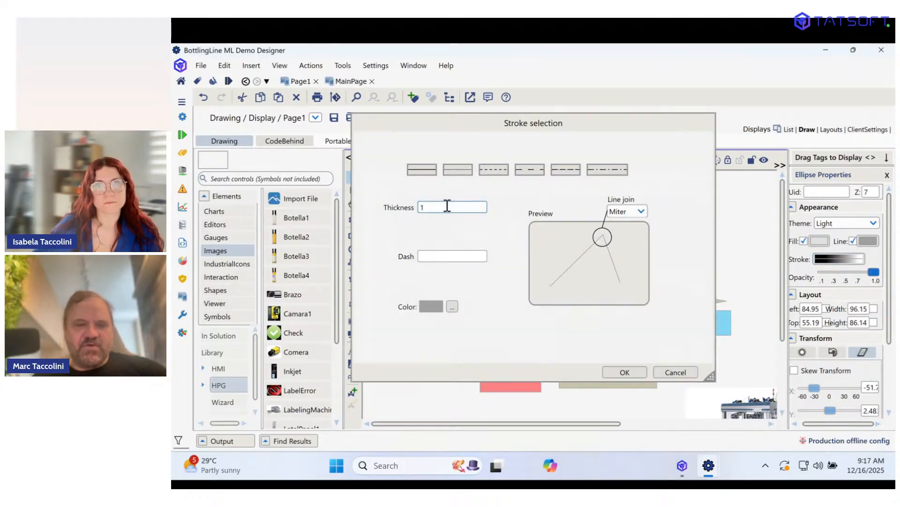
text(0)
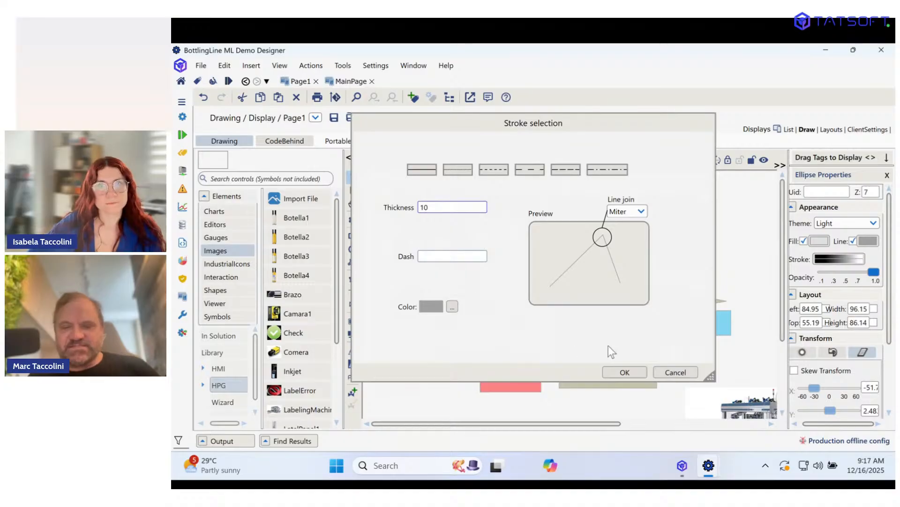
click(626, 372)
Resize the gray ellipse to about 119 by 108 at about left 71, top 59, and nudge the blue wave slightly down.
click(429, 234)
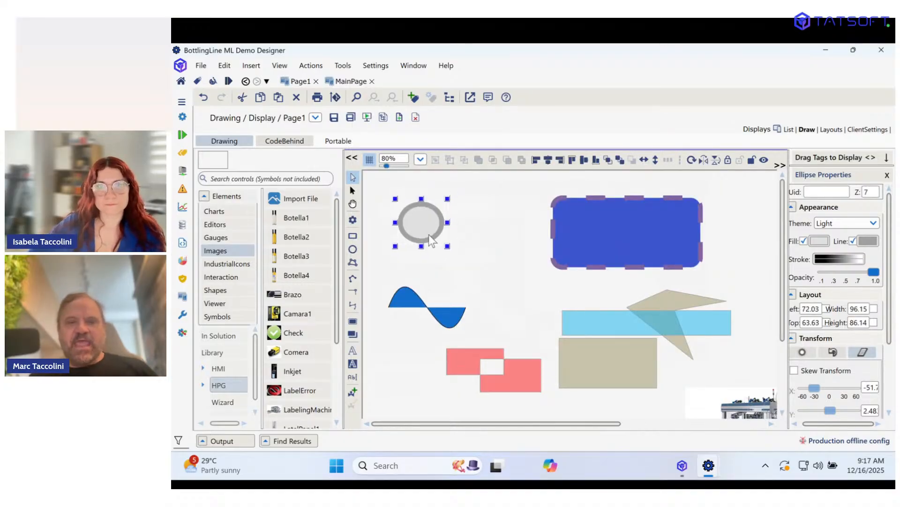
drag(453, 251, 456, 263)
drag(470, 264, 471, 262)
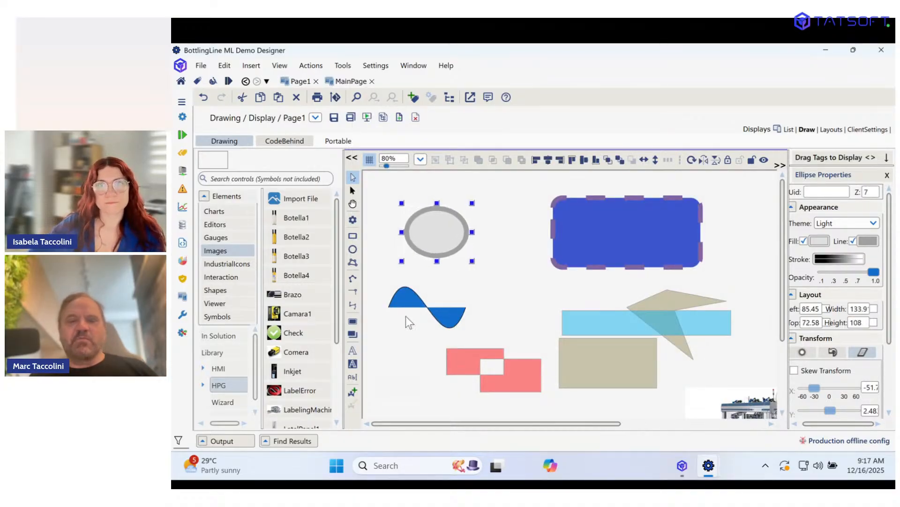
drag(408, 307, 406, 313)
mouse_move(435, 227)
mouse_down()
mouse_move(472, 226)
mouse_move(438, 224)
mouse_up()
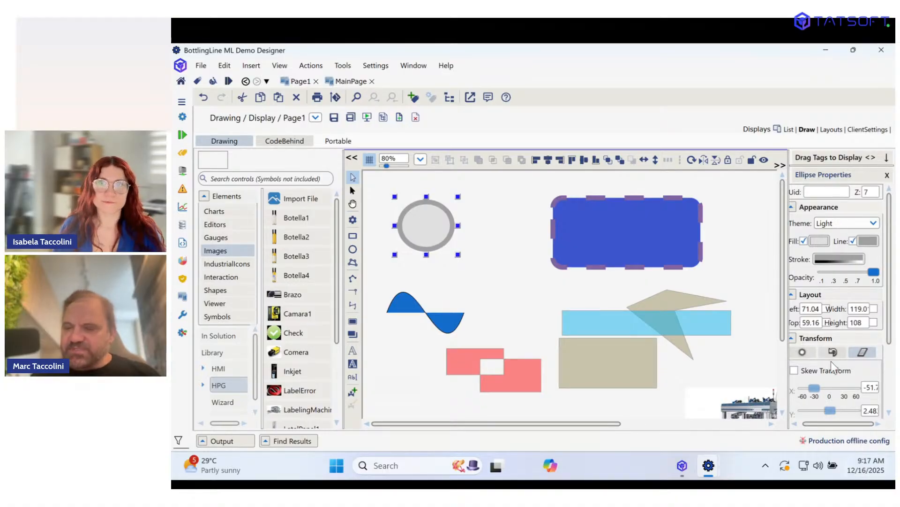
Enable the FillColor dynamic for the gray ellipse in its object settings dialog, moving the dialog aside to keep the ellipse visible.
scroll(834, 324, down, 3)
scroll(834, 319, up, 3)
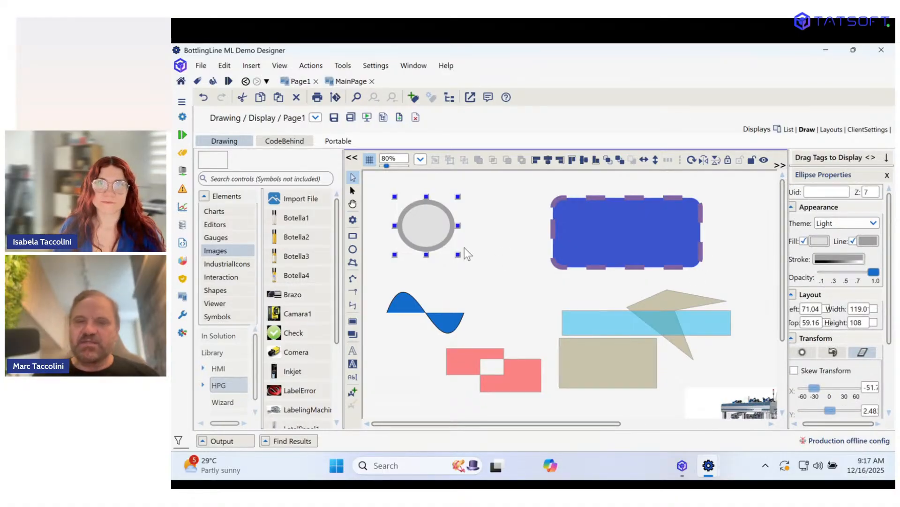
double_click(432, 228)
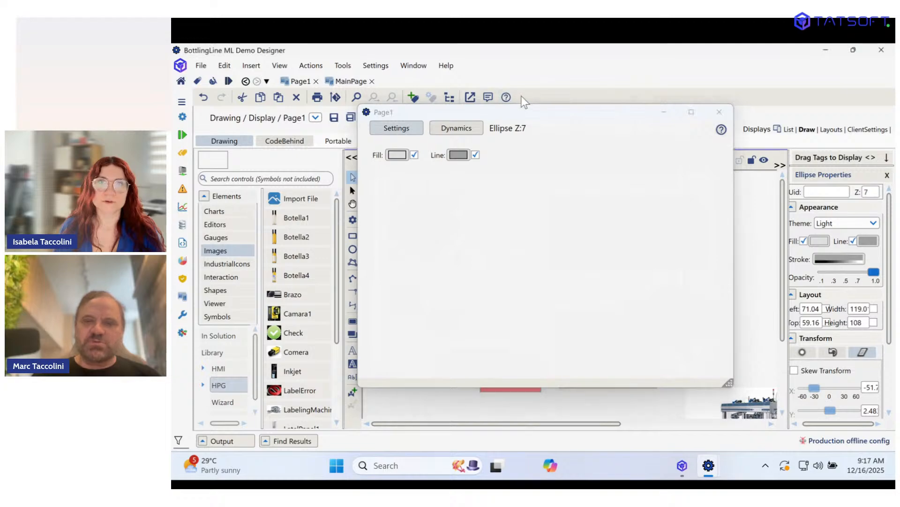
drag(578, 119, 761, 166)
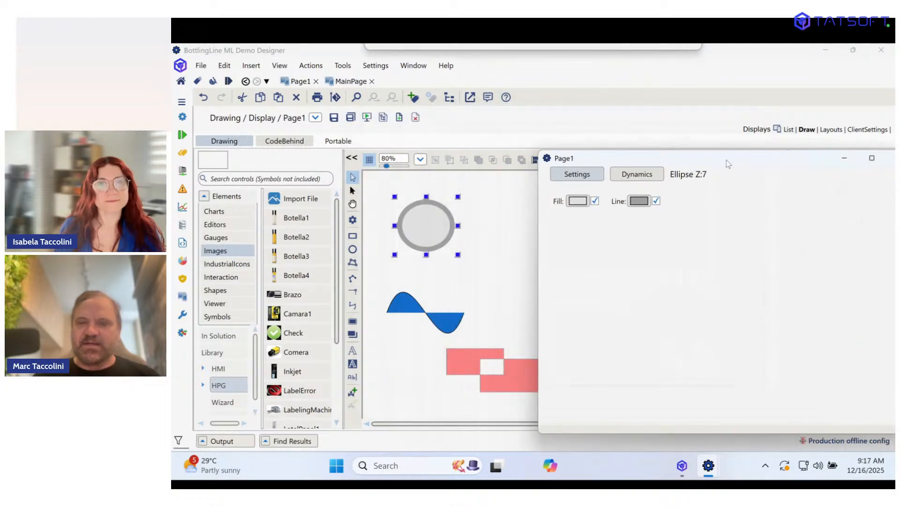
click(654, 175)
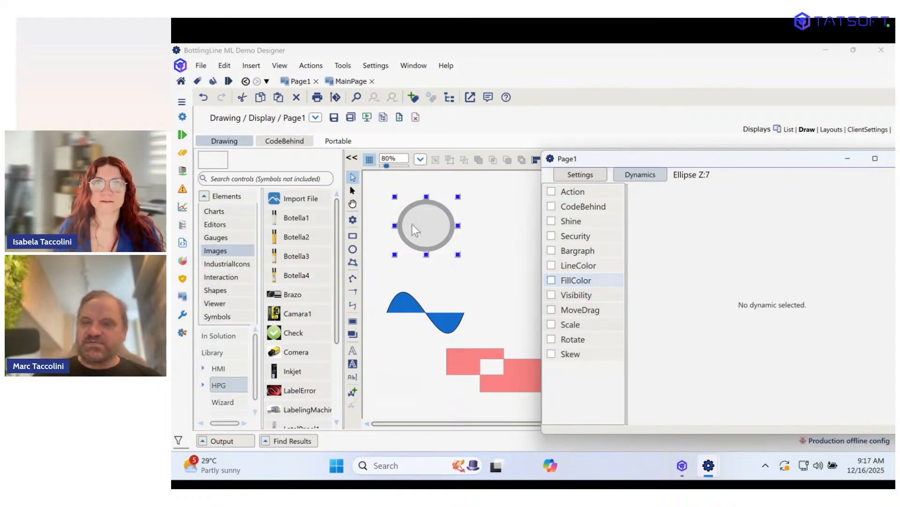
click(551, 280)
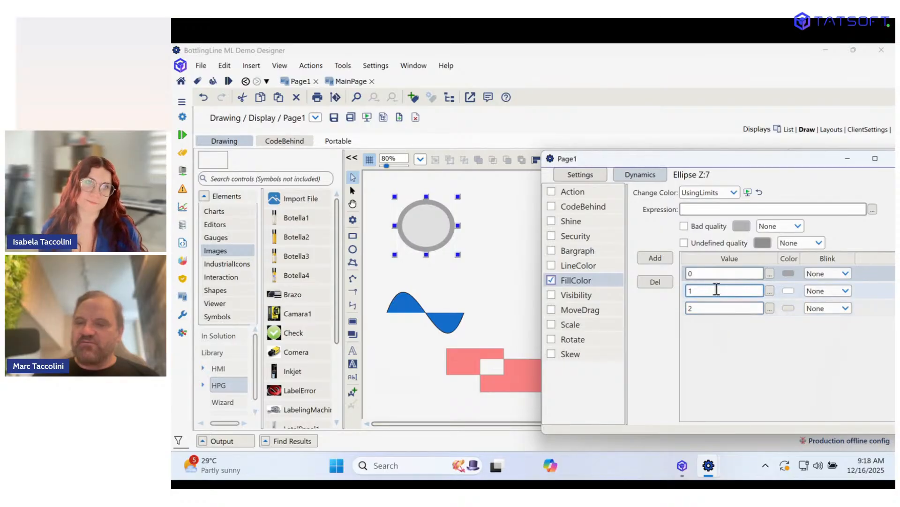
Delete the FillColor limits with values 0 and 2, keeping only the limit with value 1.
click(703, 277)
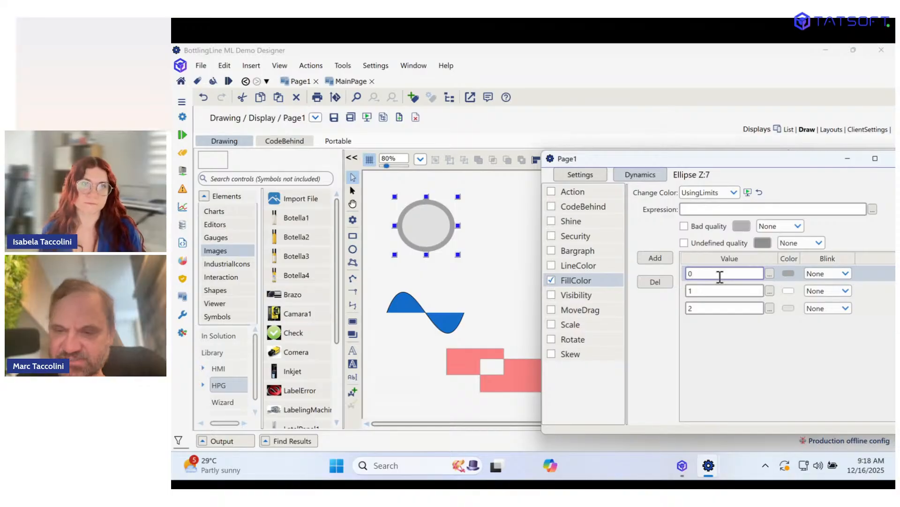
click(654, 281)
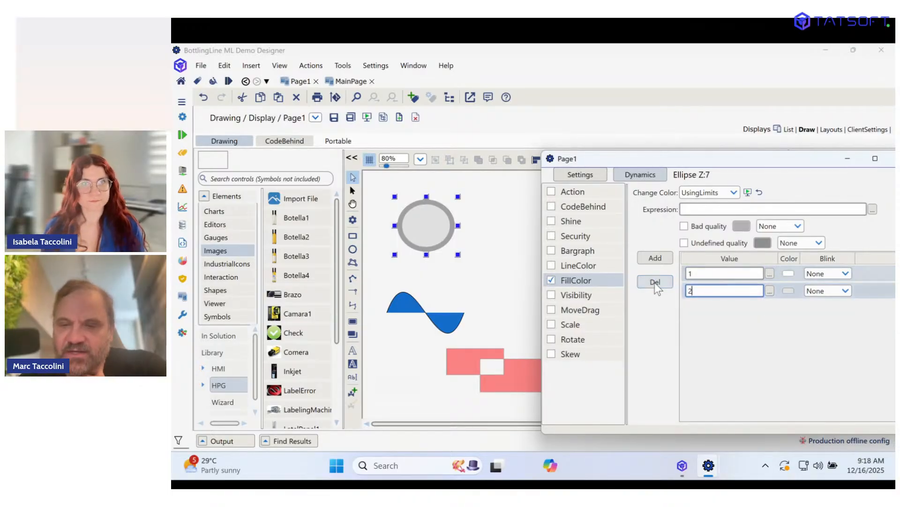
click(655, 283)
click(696, 277)
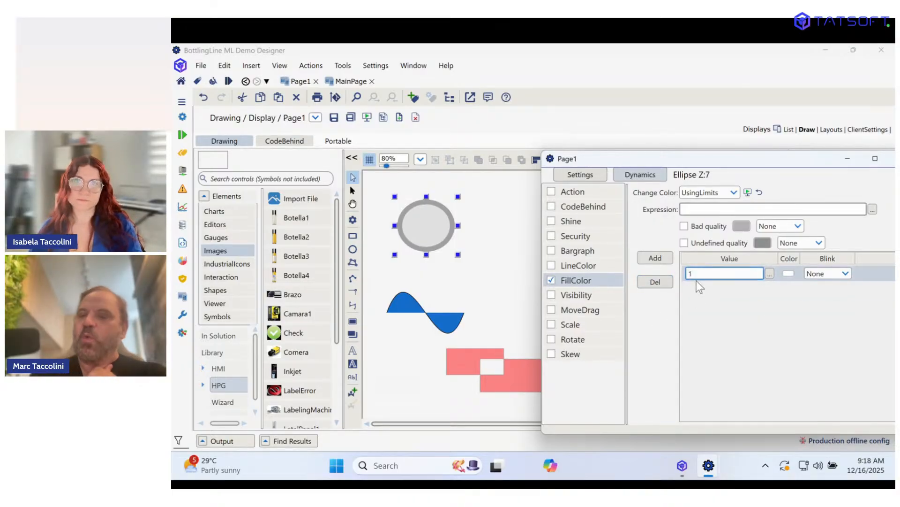
Open the brush editor for the color of the FillColor limit with value 1.
click(789, 273)
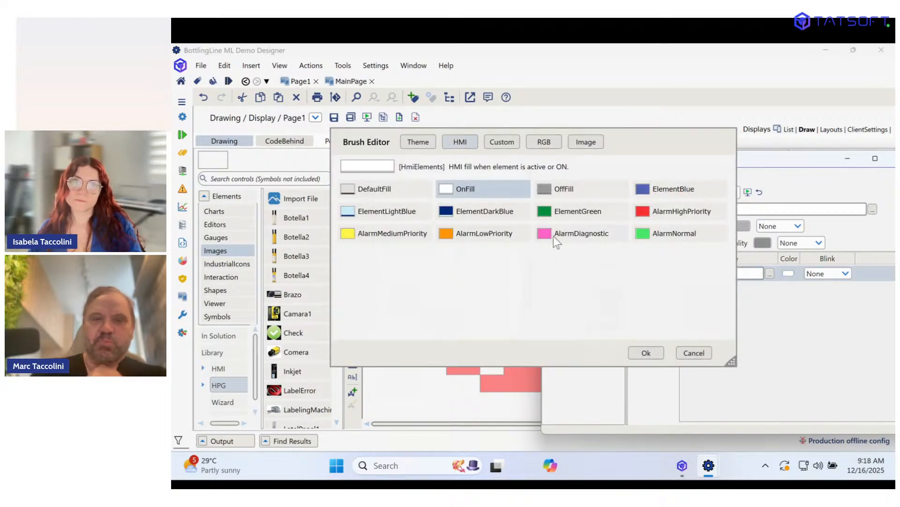
Set the ellipse's fill color for limit value 1 to solid RGB red, #FFFF0000.
click(537, 145)
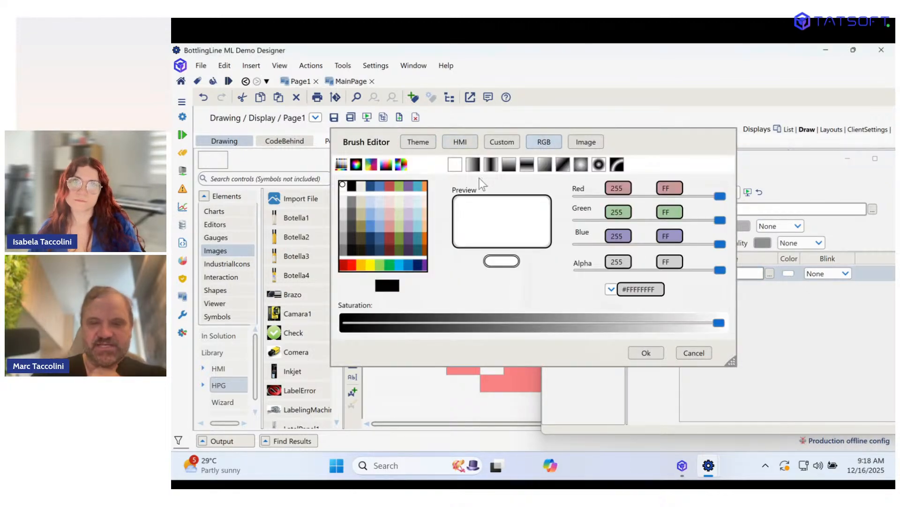
click(352, 265)
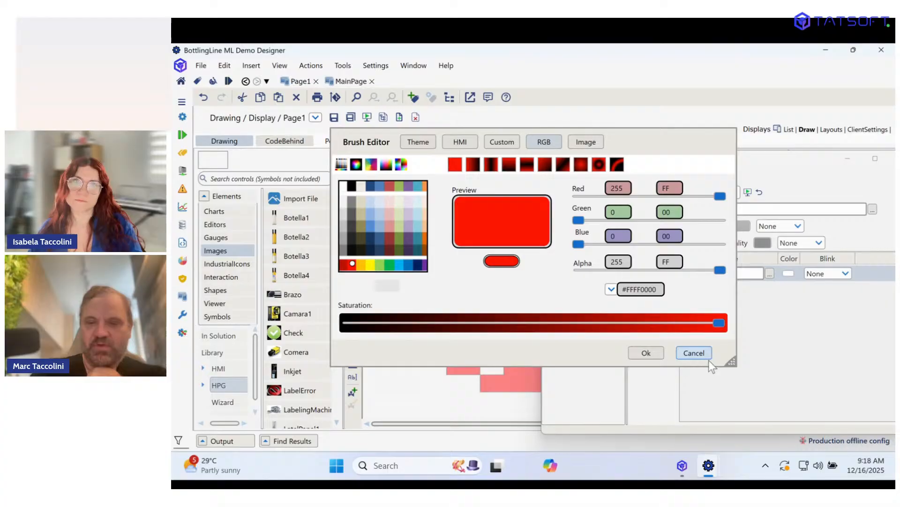
click(642, 353)
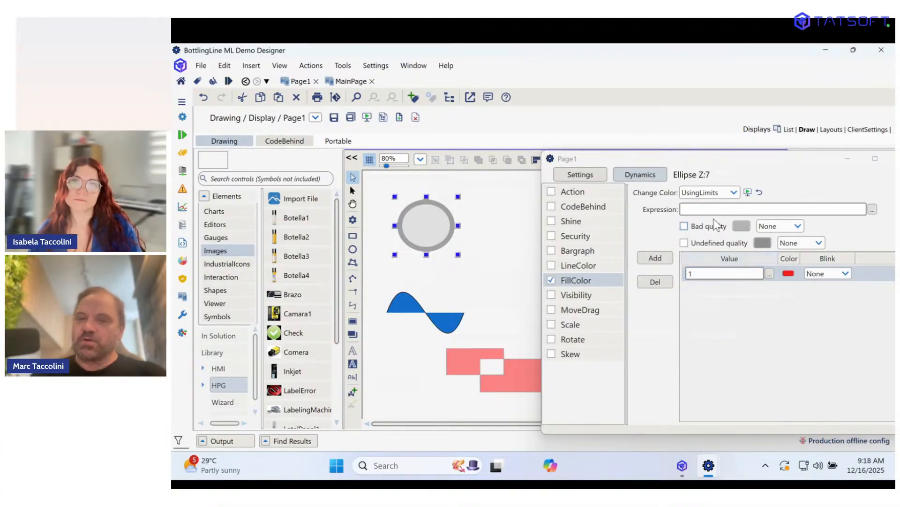
click(699, 209)
text(ta)
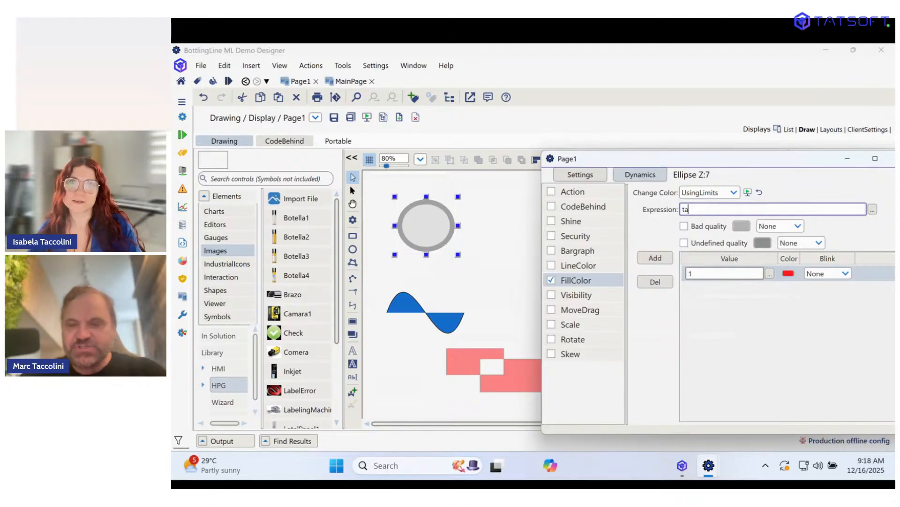
text(g.)
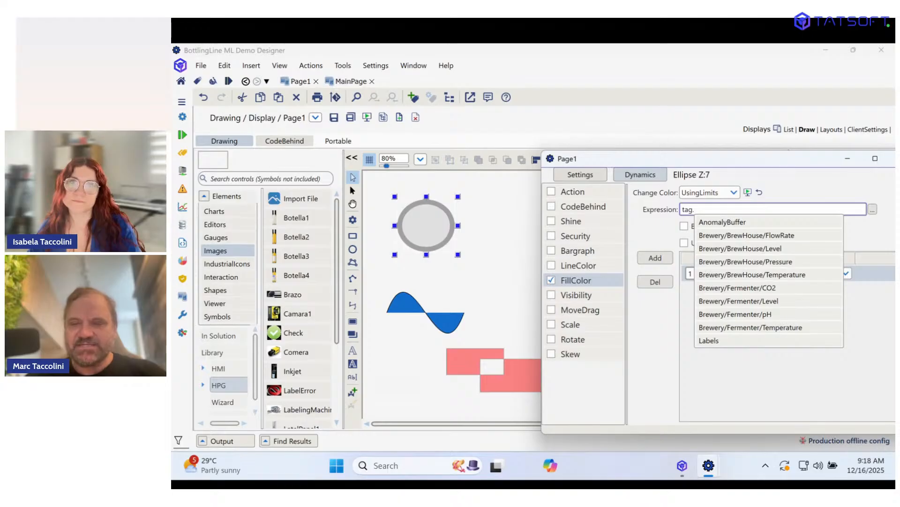
key(BackSpace)
key(BackSpace)
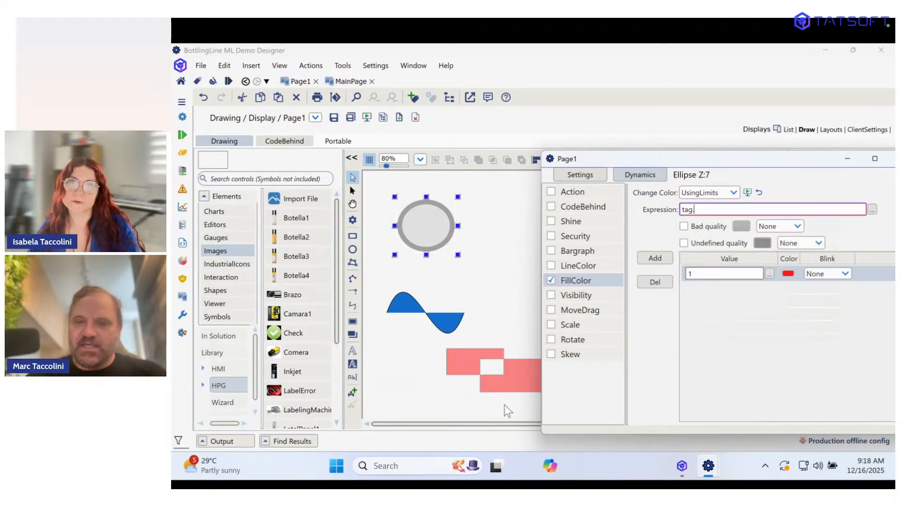
key(BackSpace)
key(BackSpace)
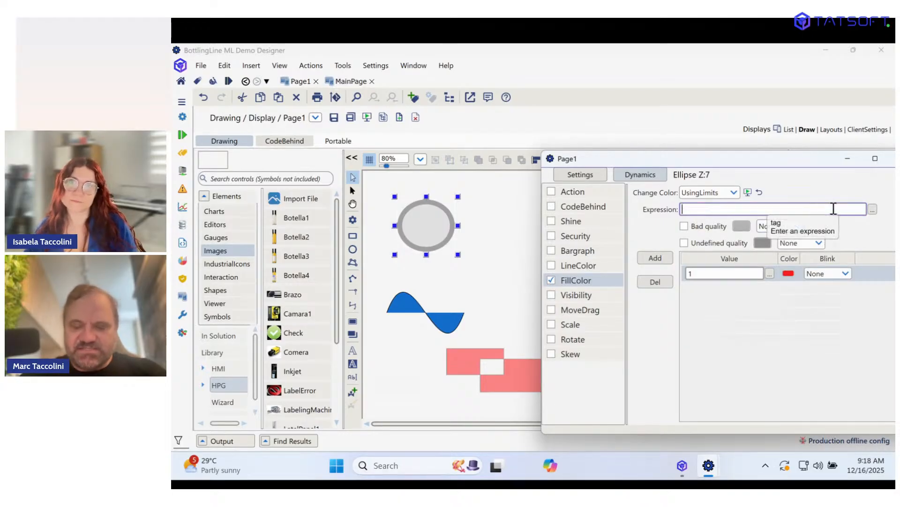
Set the ellipse's FillColor expression to Client.UI.SimulationDigital.
text(Client.)
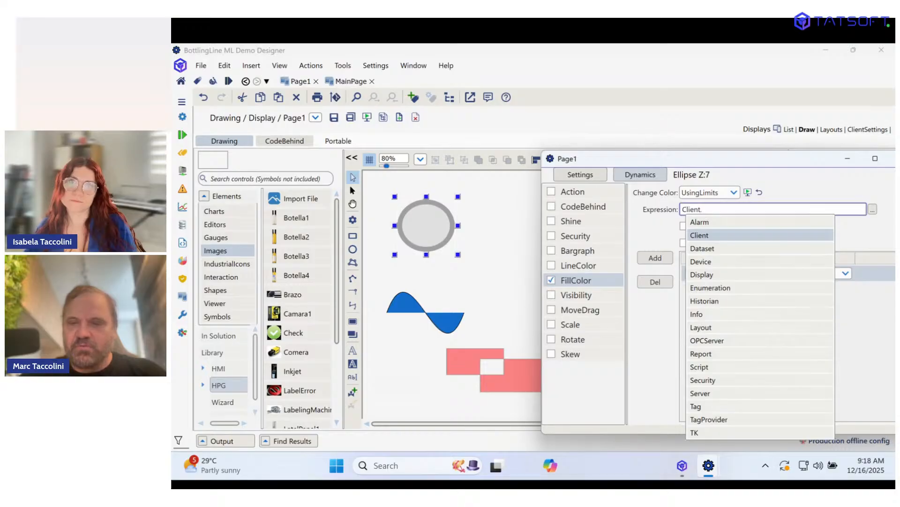
text(UI.)
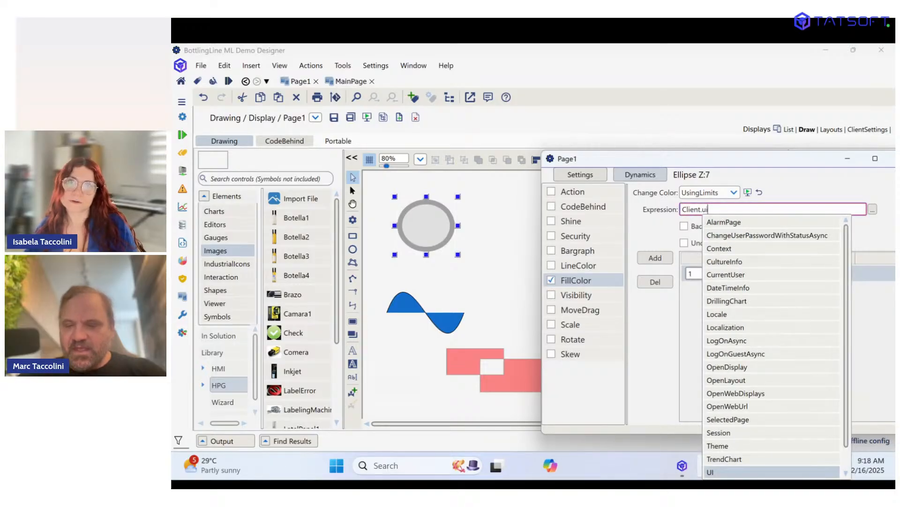
text(s)
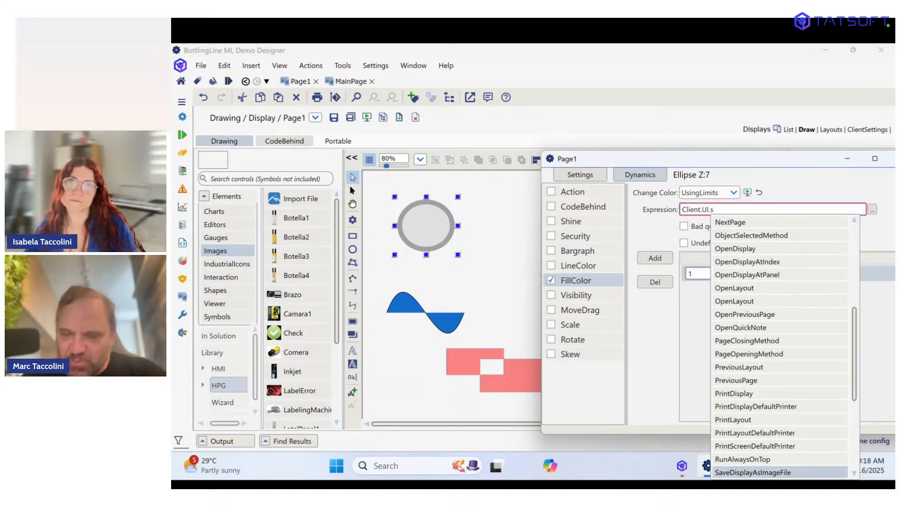
key(Down)
key(Down)
key(Down)
key(Down)
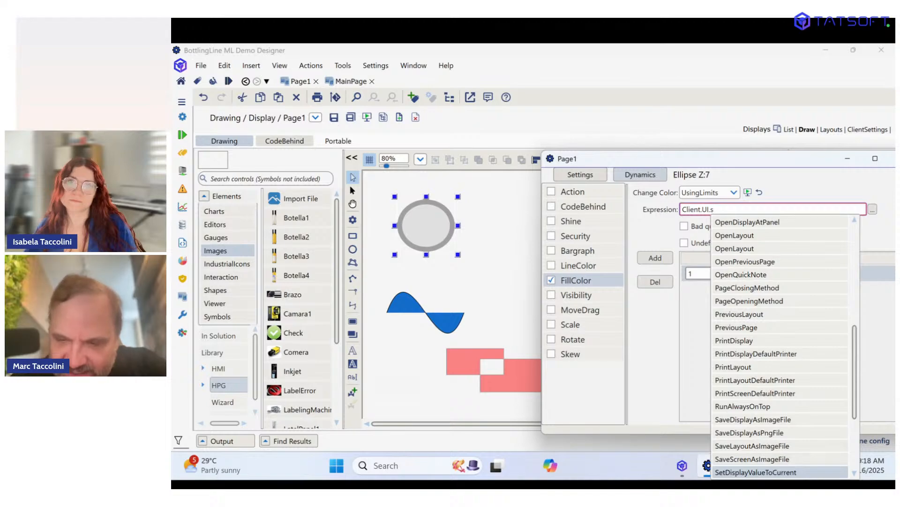
key(Down)
key(Down)
key(Down)
key(Down)
key(Down)
key(Down)
key(Down)
key(Down)
key(Down)
key(Down)
key(Down)
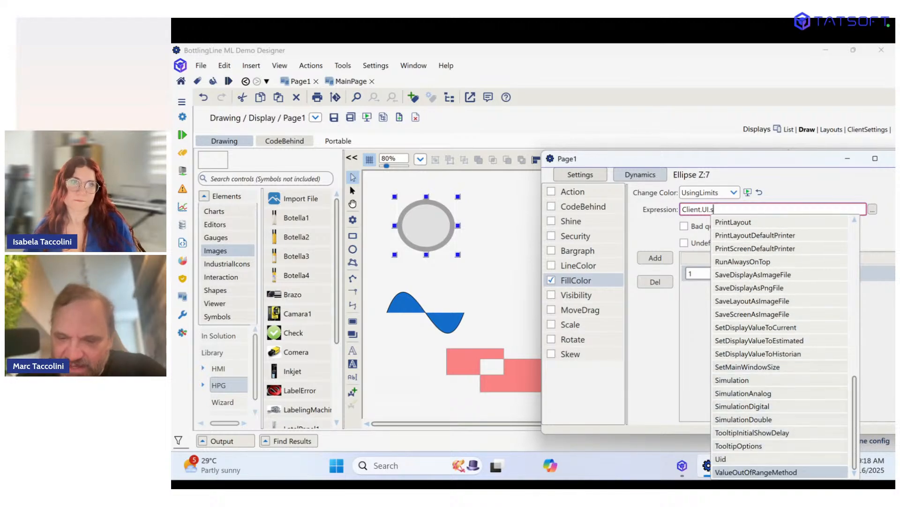
key(Up)
key(Up)
key(Up)
key(Up)
key(Up)
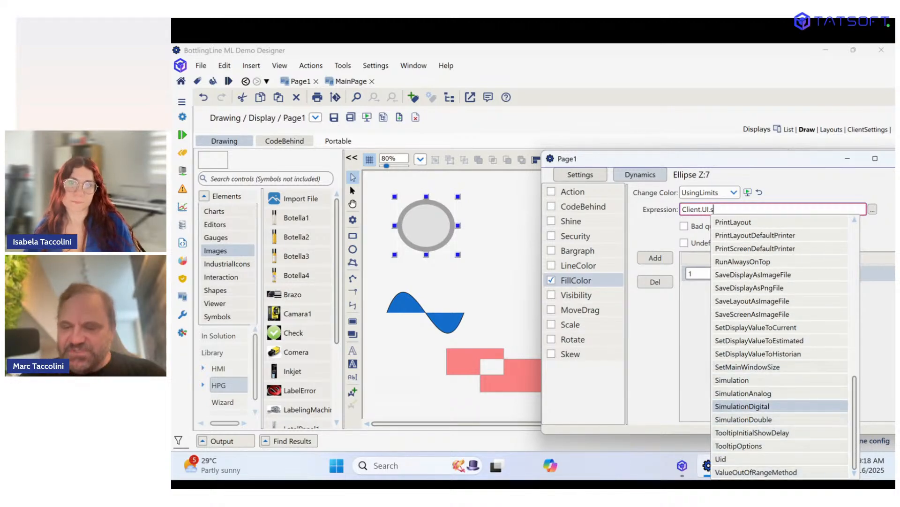
key(Return)
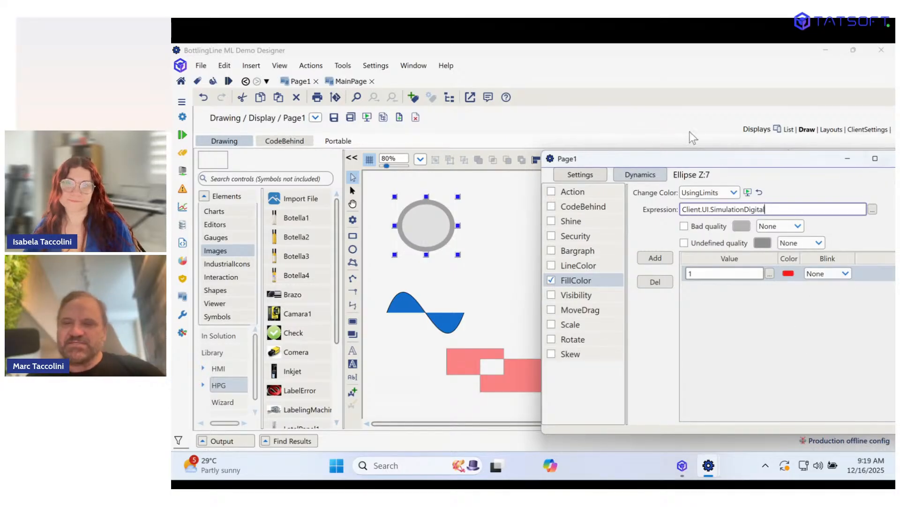
Close the ellipse's dynamics settings and save the Page1 display.
drag(696, 159, 600, 158)
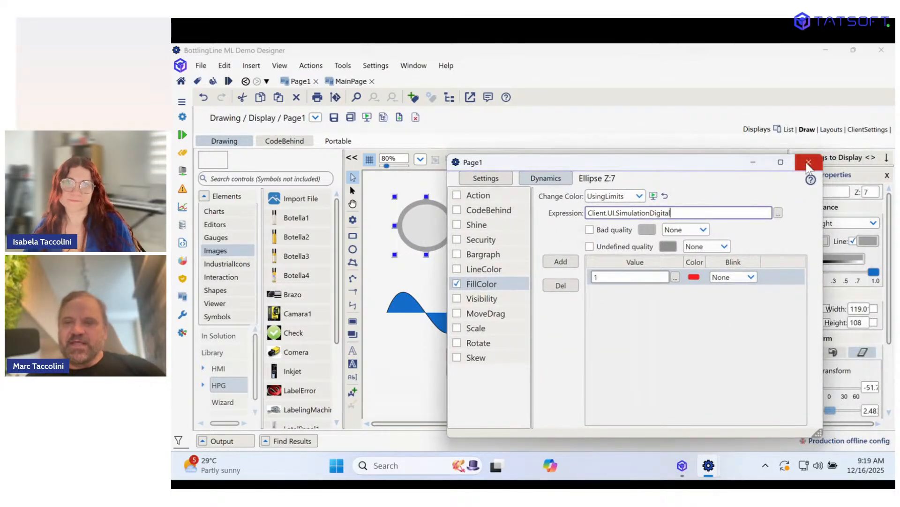
click(805, 158)
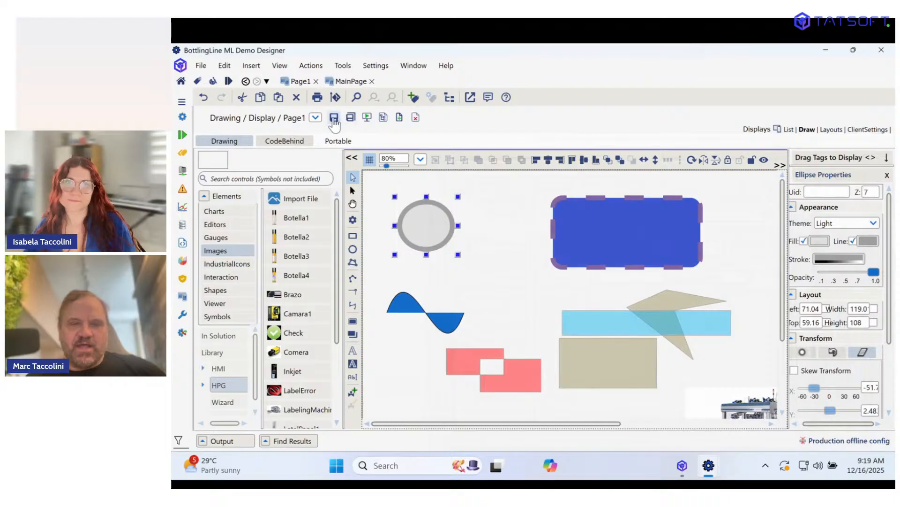
click(419, 117)
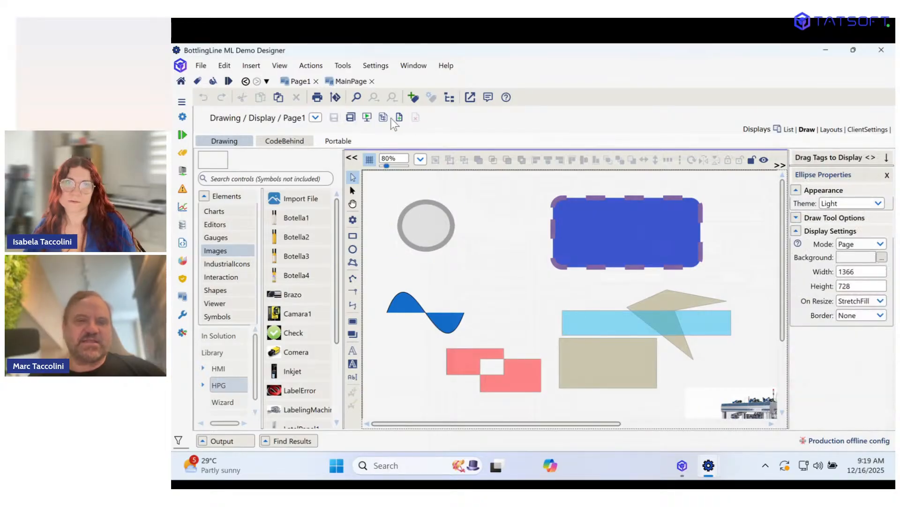
Preview Page1 to check the ellipse's simulated fill color change, and close the preview.
click(367, 117)
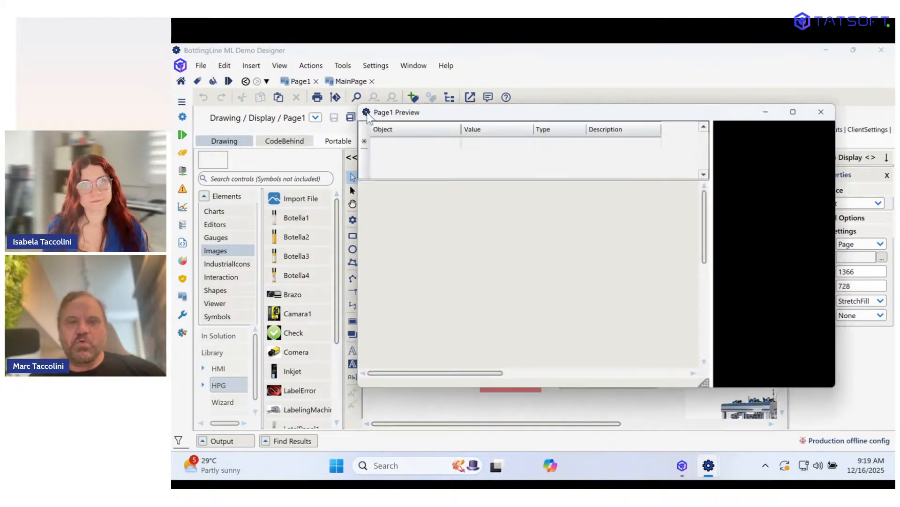
drag(408, 113, 558, 118)
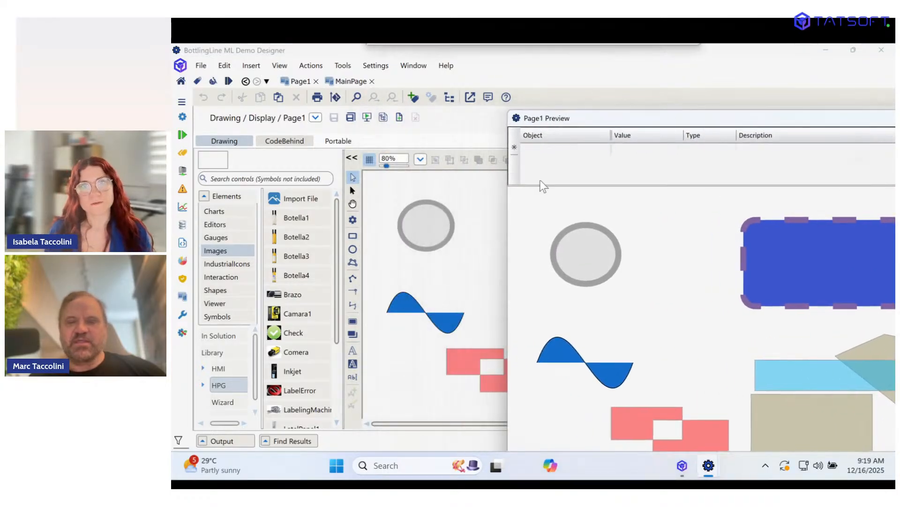
click(581, 262)
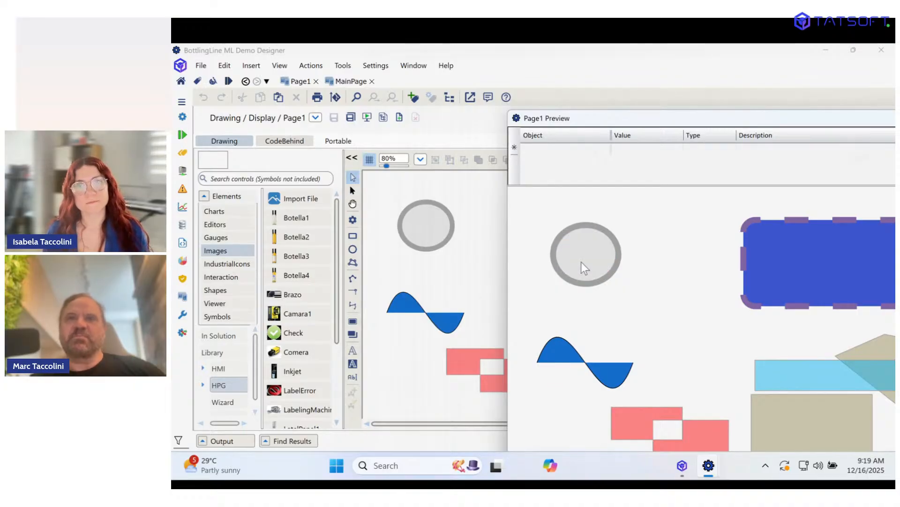
click(581, 262)
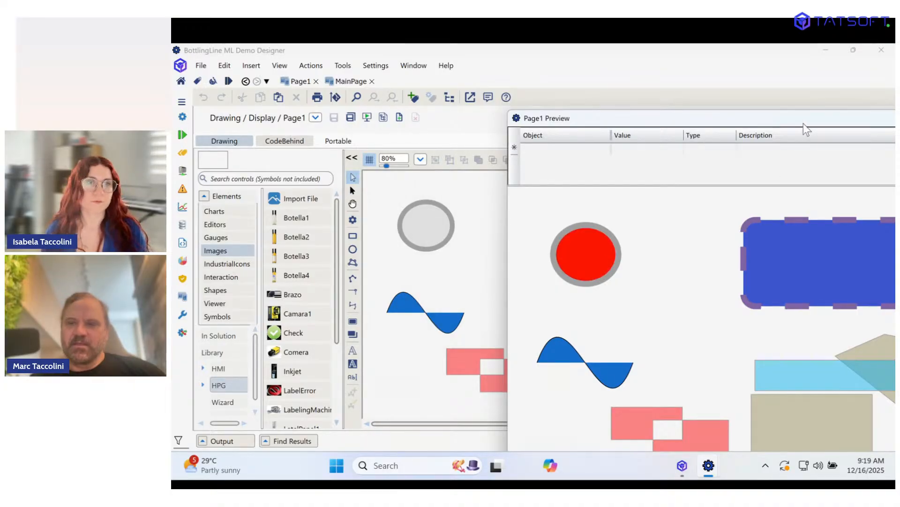
drag(792, 121, 693, 132)
click(856, 127)
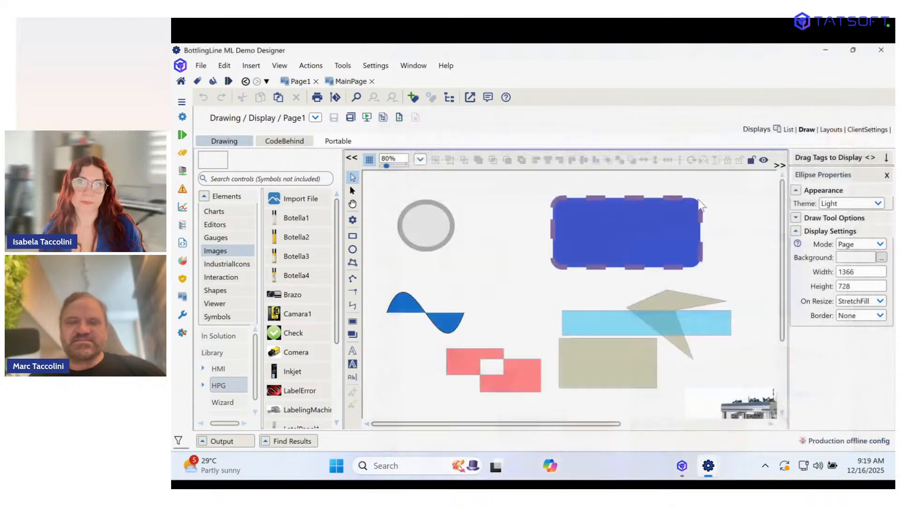
Move the ellipse slightly up and left to about 36.75, 49.22, and enable its Visibility dynamic.
drag(434, 230, 417, 226)
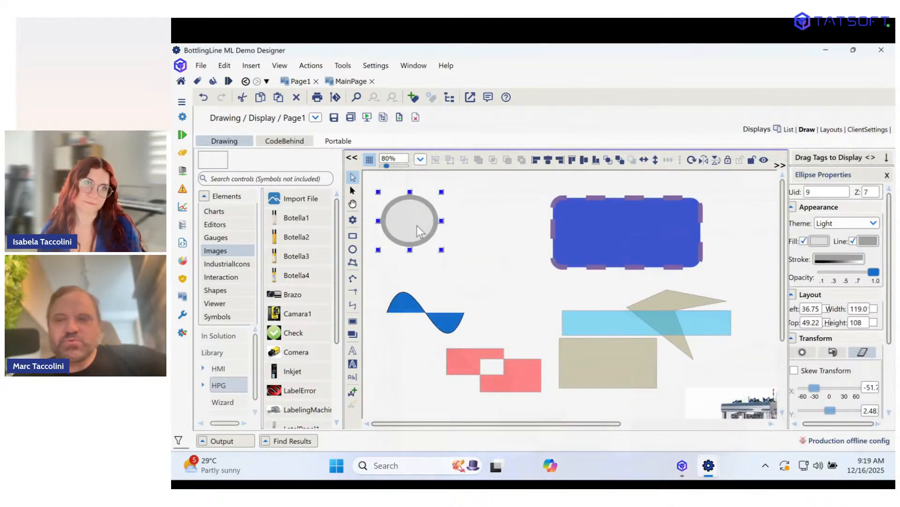
double_click(417, 226)
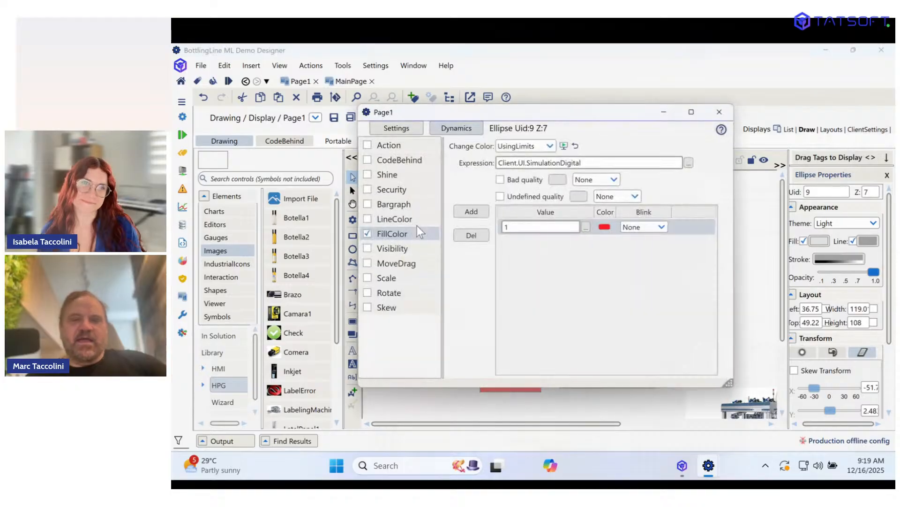
drag(444, 114, 631, 139)
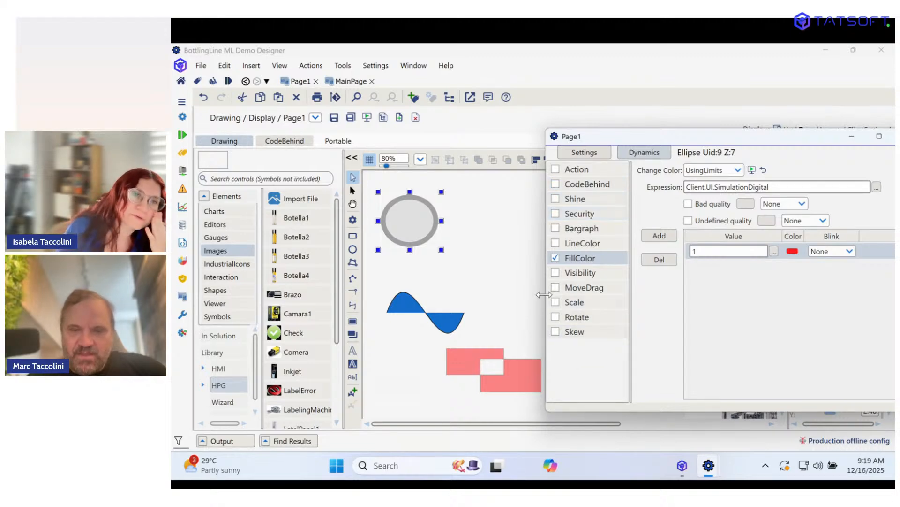
click(556, 272)
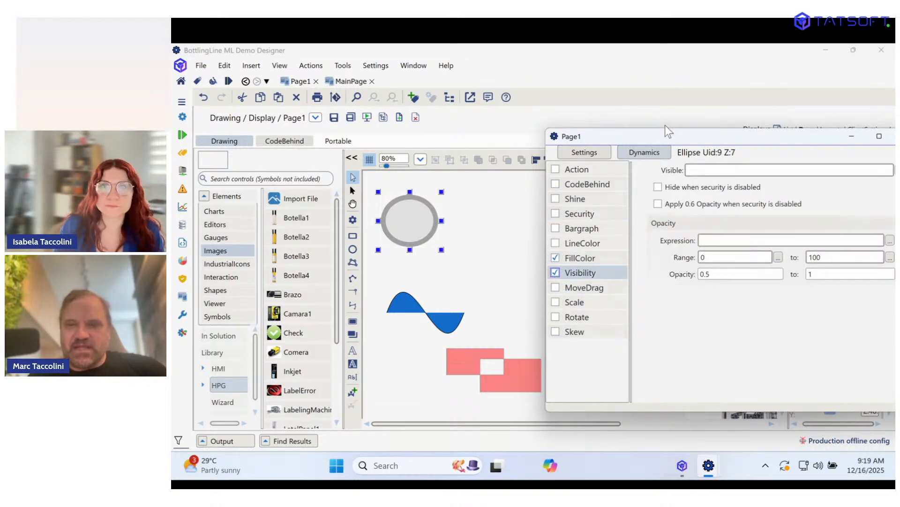
drag(672, 135, 606, 169)
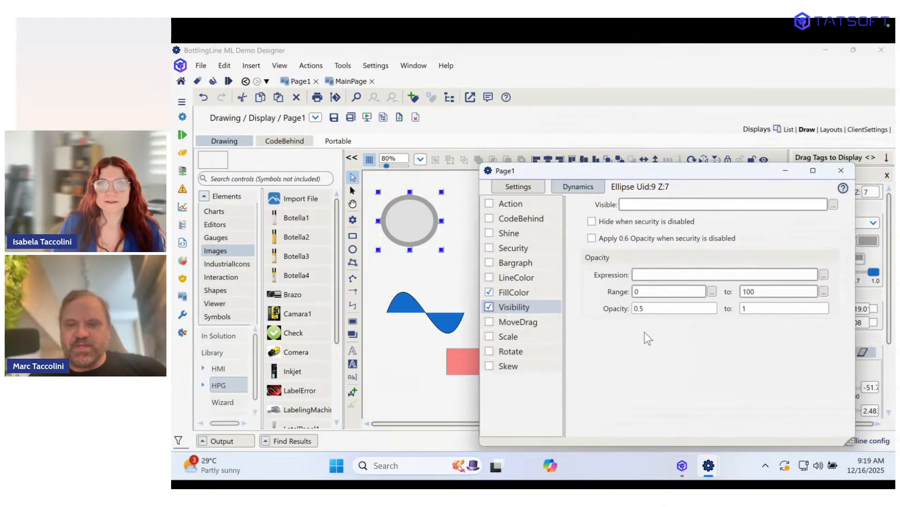
Try the AnomalyBuffer tag as the expression driving the ellipse's opacity, and clear the expression.
click(654, 275)
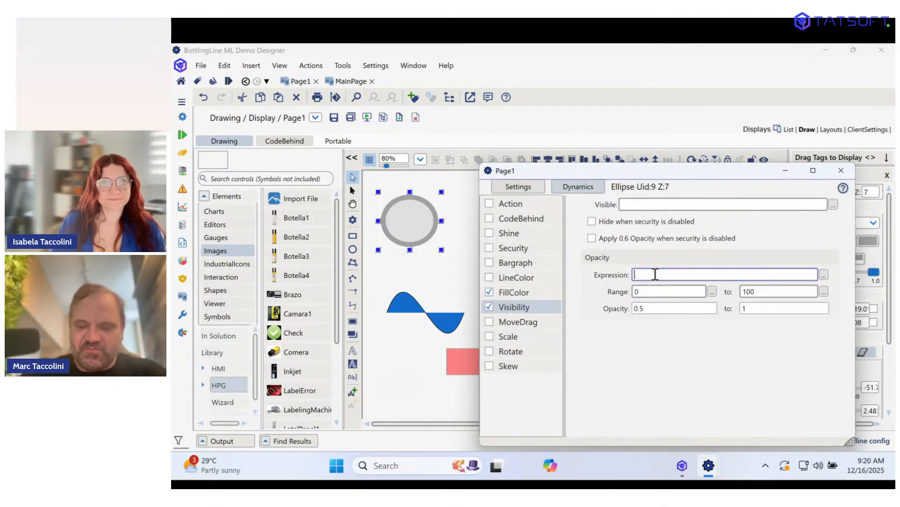
text(tag.)
key(BackSpace)
key(BackSpace)
key(BackSpace)
key(BackSpace)
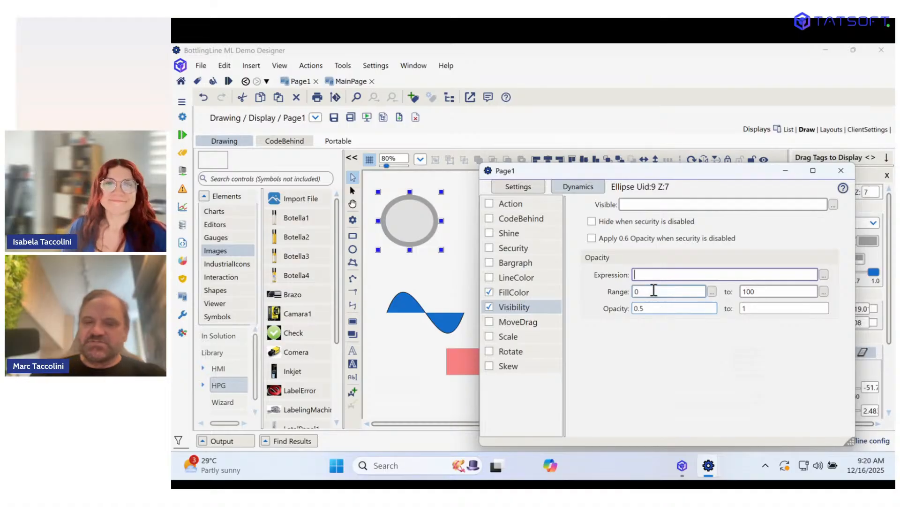
text(tag.)
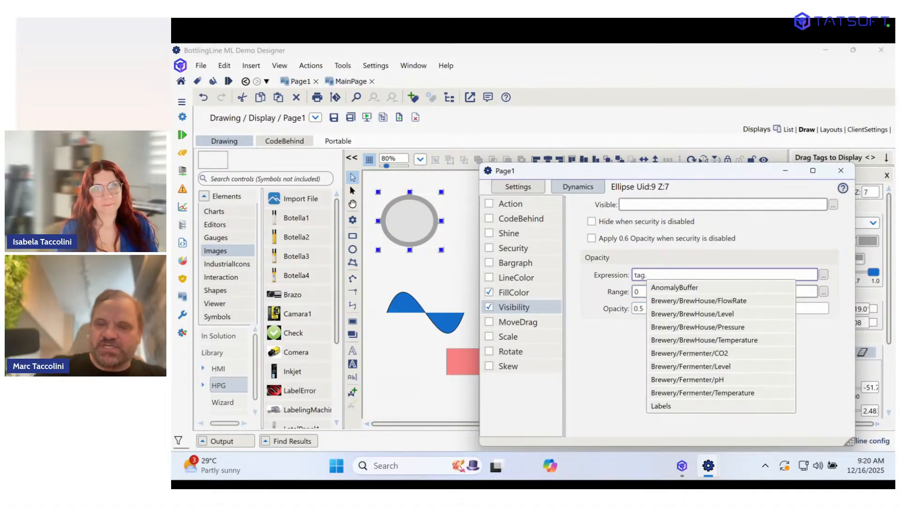
key(Return)
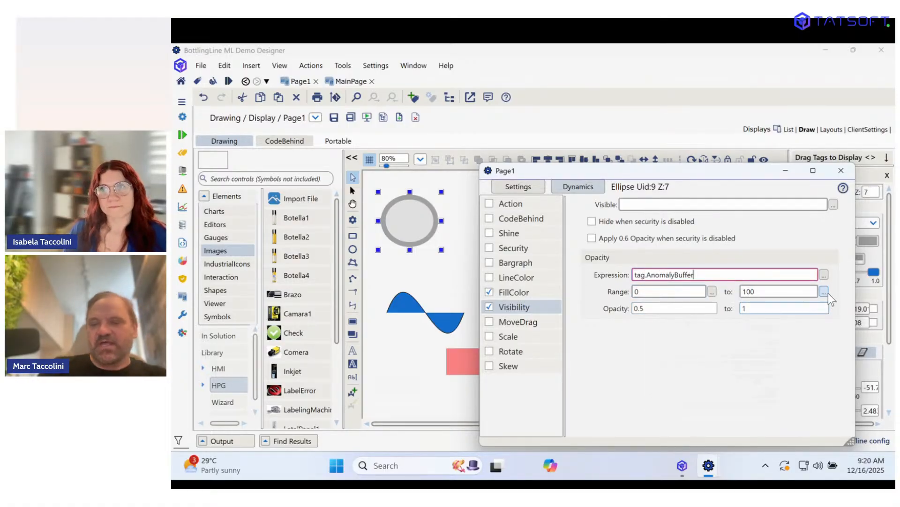
text(.)
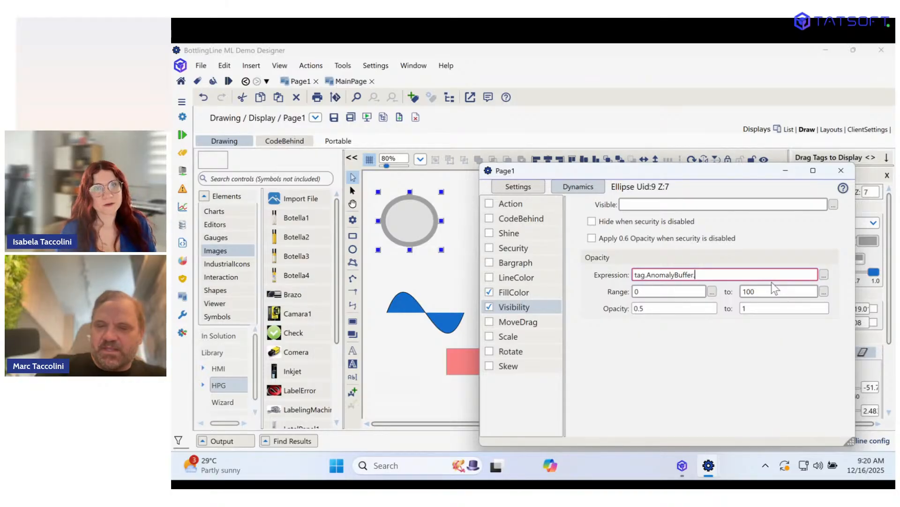
drag(711, 275, 580, 260)
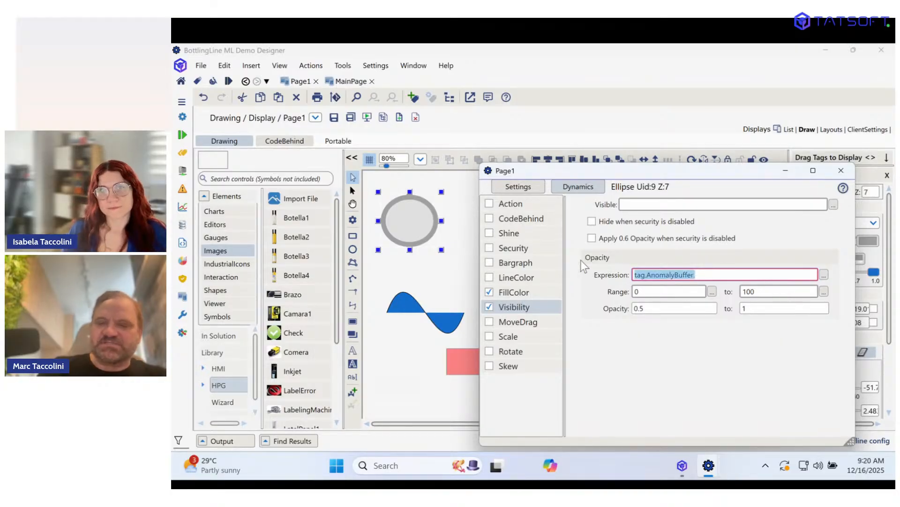
key(BackSpace)
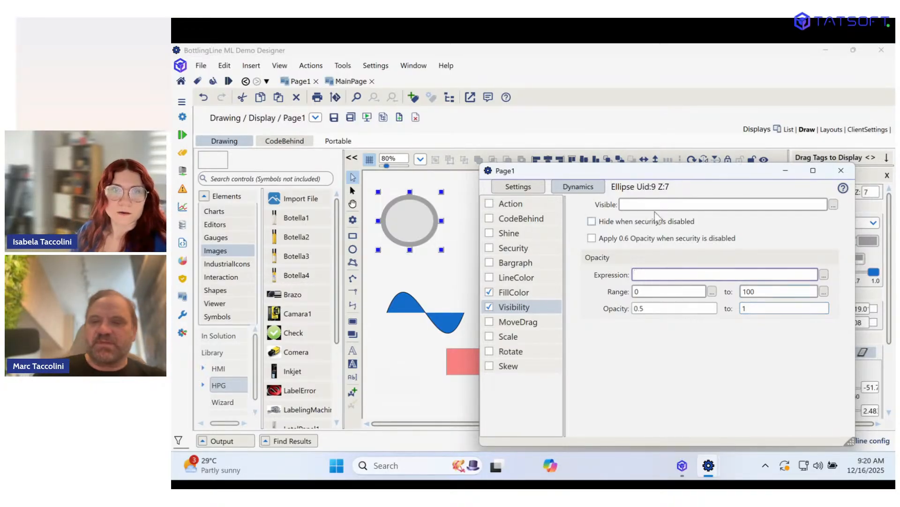
Try Username as the expression for the ellipse's Visible property, and clear it again.
click(642, 204)
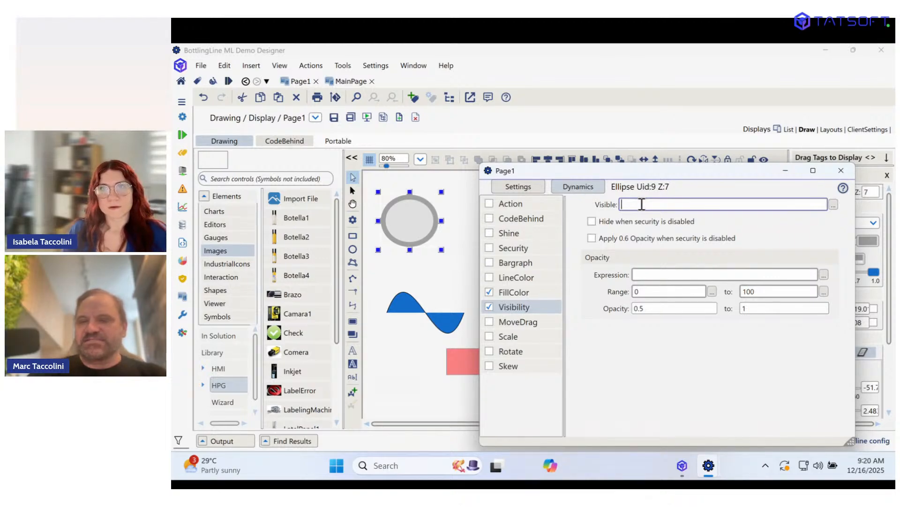
text(Username)
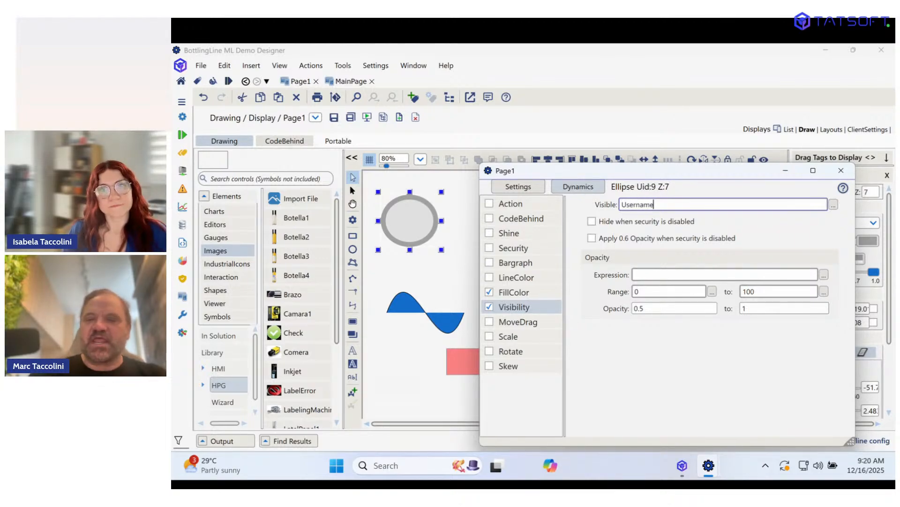
key(BackSpace)
key(BackSpace)
key(BackSpace)
key(BackSpace)
key(BackSpace)
key(BackSpace)
key(BackSpace)
key(BackSpace)
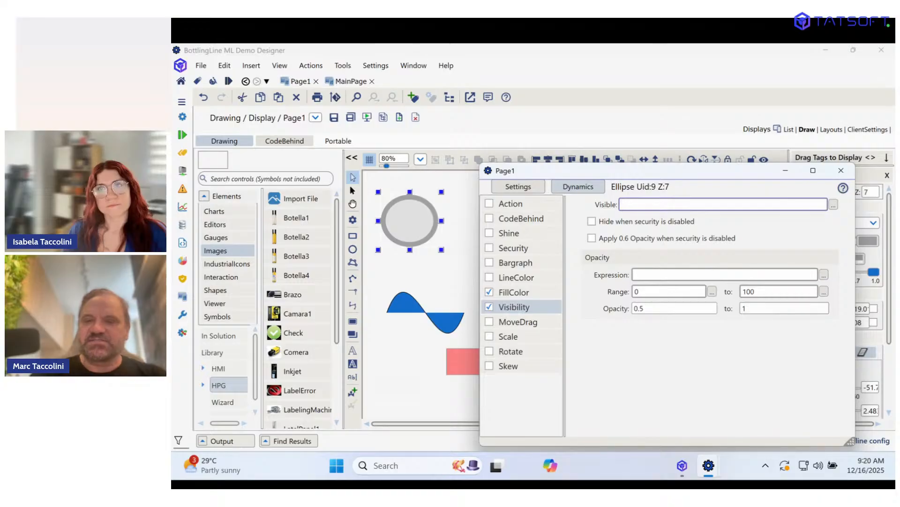
Turn on both security-disabled options (hide, 0.6 opacity) for the ellipse, enable its Security dynamic, and close the dynamics settings.
click(592, 221)
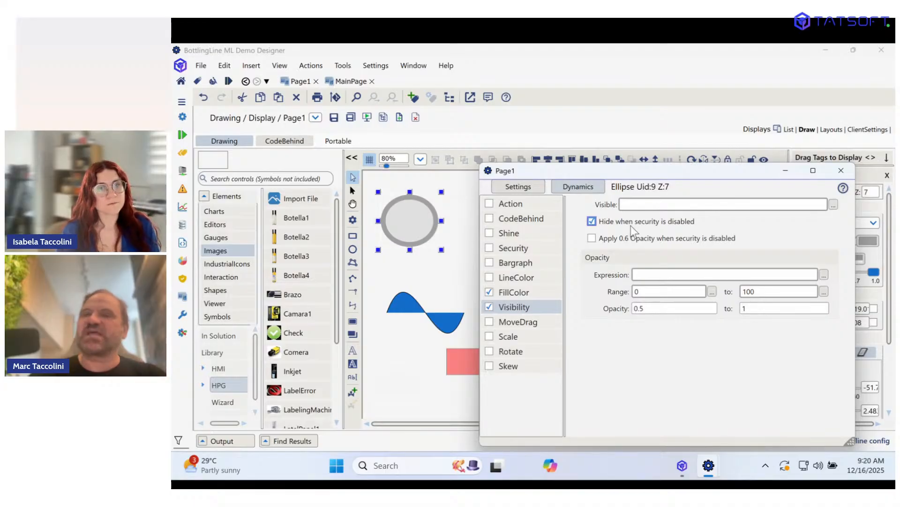
click(593, 238)
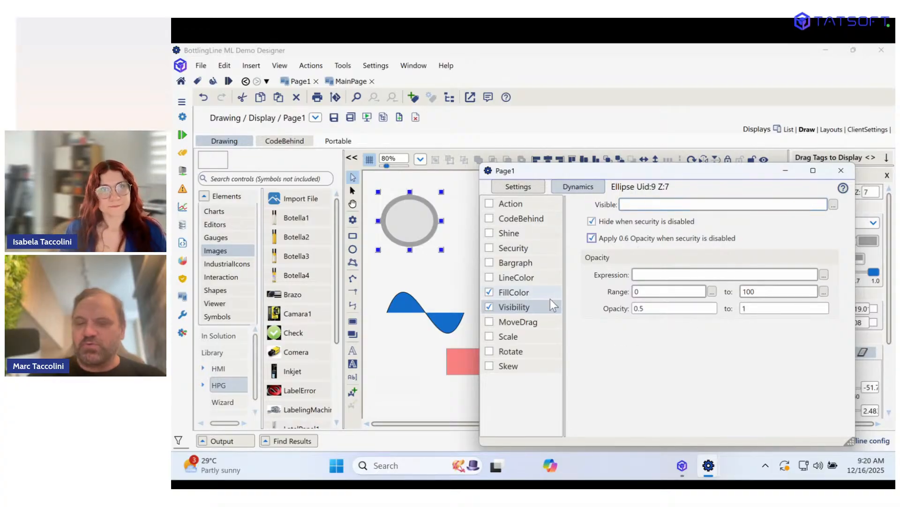
click(502, 249)
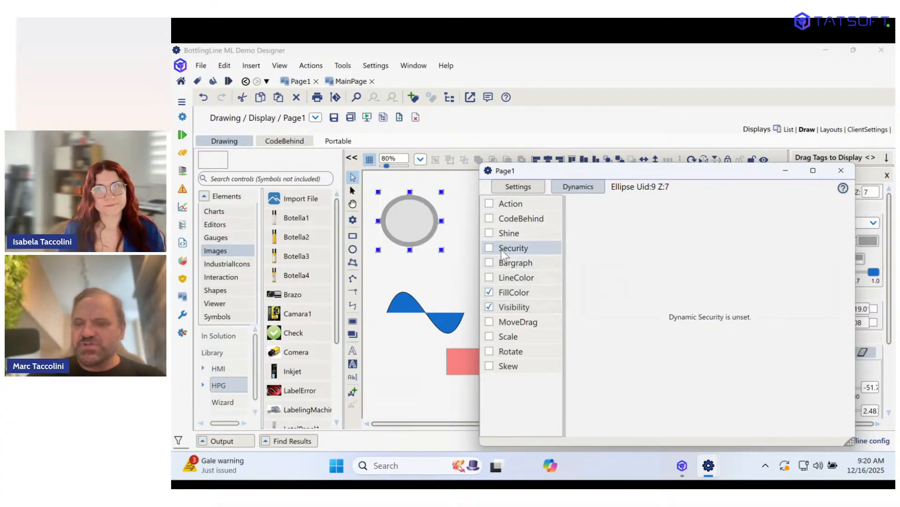
click(489, 247)
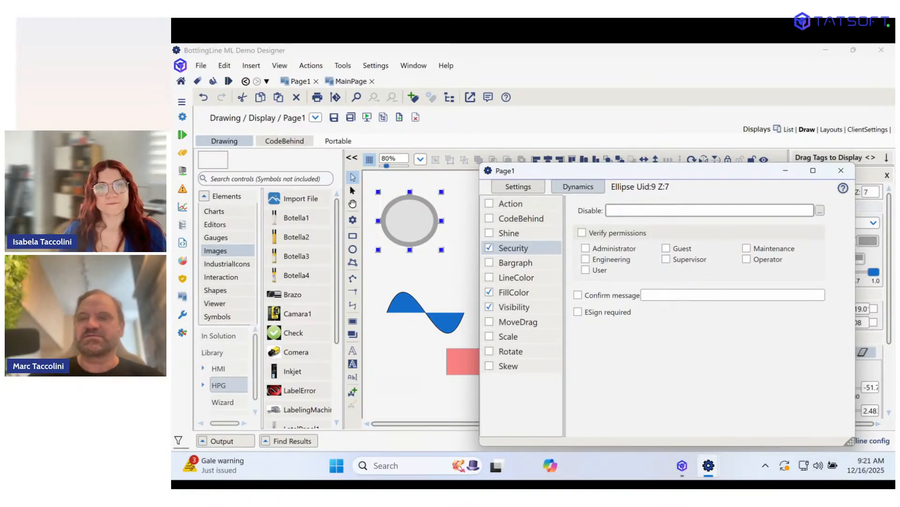
click(840, 166)
Move the ellipse beyond the blue rounded rectangle to about 729.42, 67.11, and place a Button with a CheckBox below it in the freed area.
drag(402, 224, 735, 233)
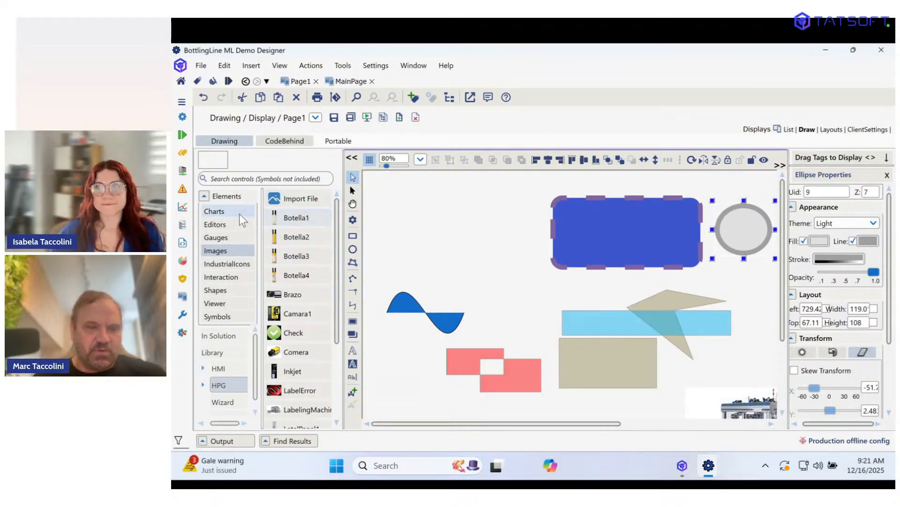
click(236, 198)
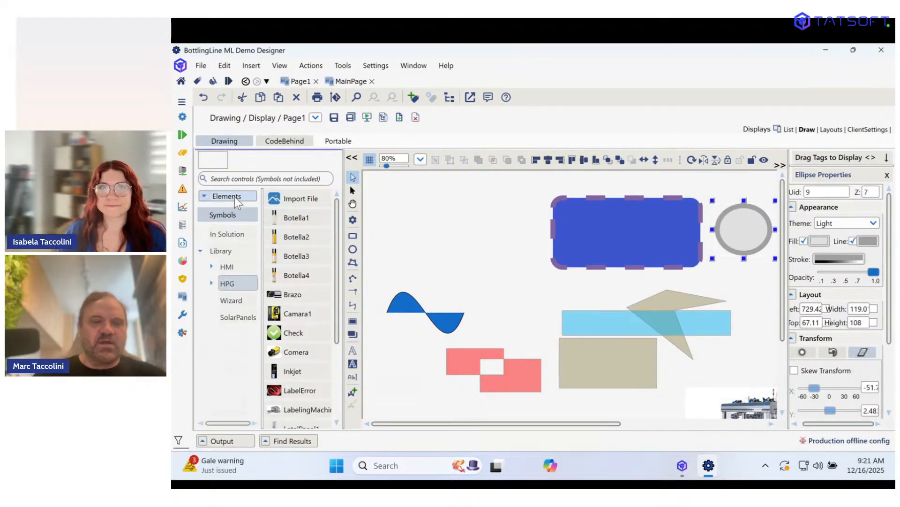
click(235, 196)
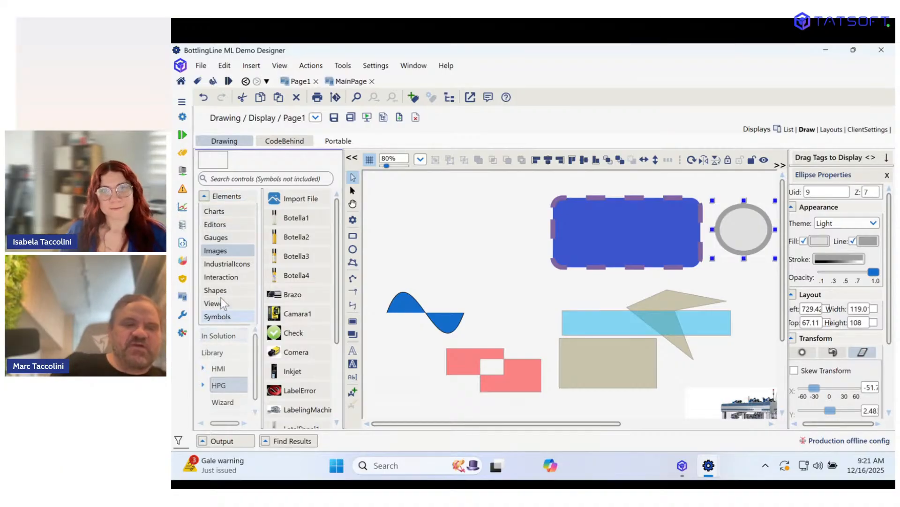
click(224, 277)
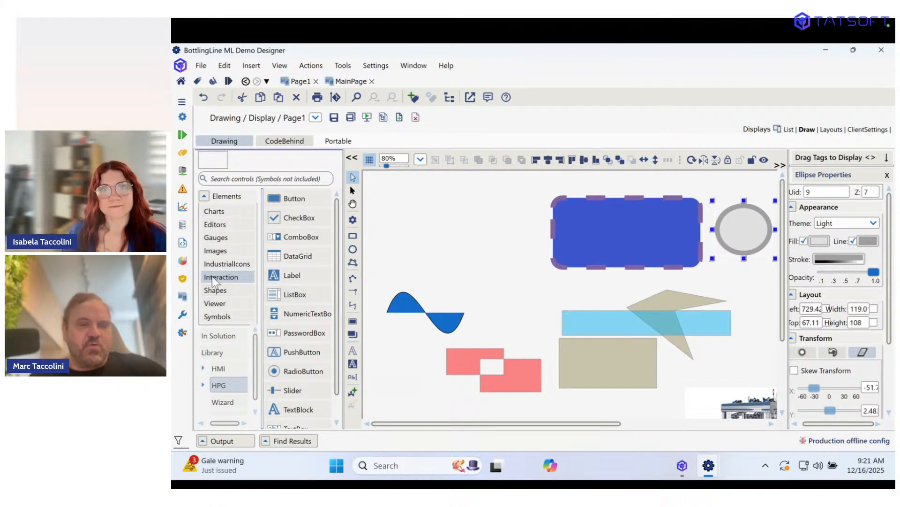
click(294, 199)
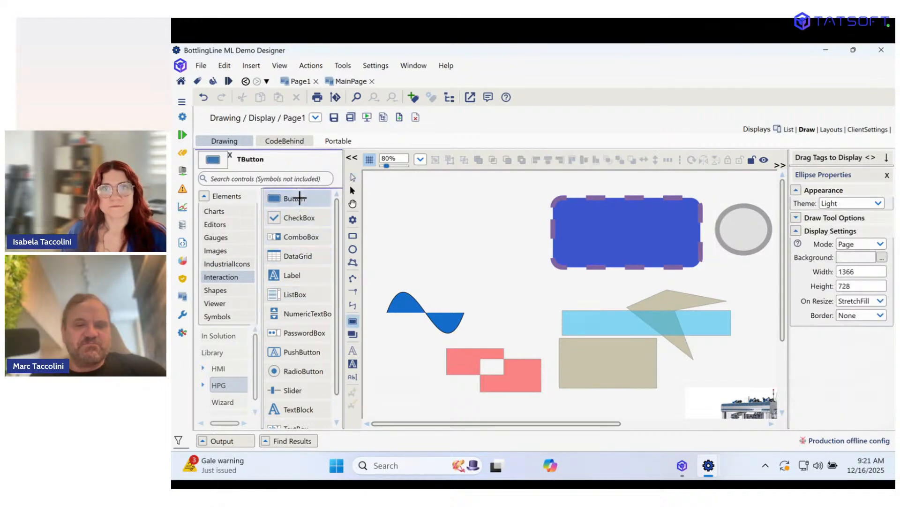
click(384, 182)
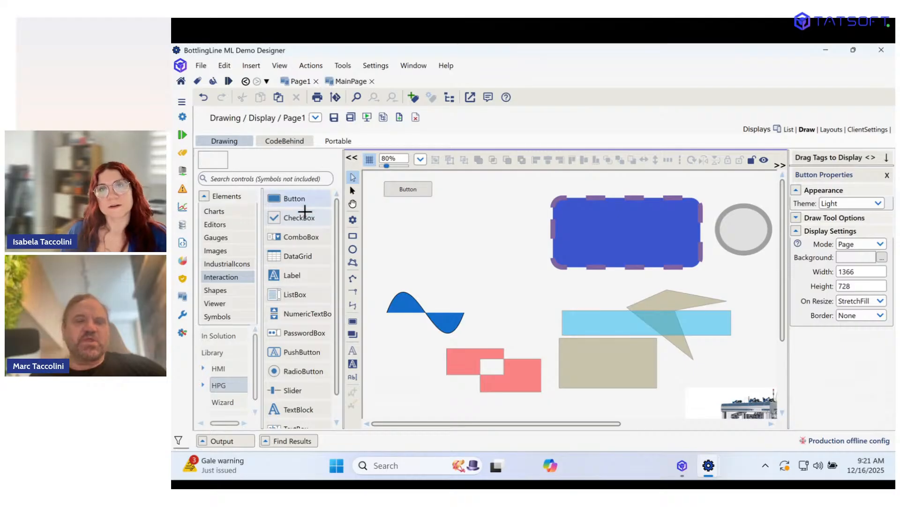
click(298, 218)
click(391, 210)
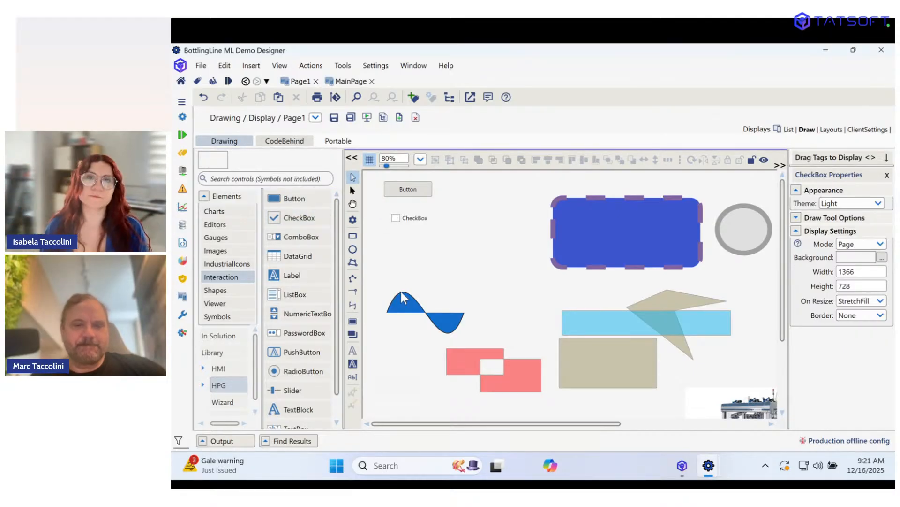
Discard the unsaved changes to Page1 and delete every object on the display.
key(ctrl+a)
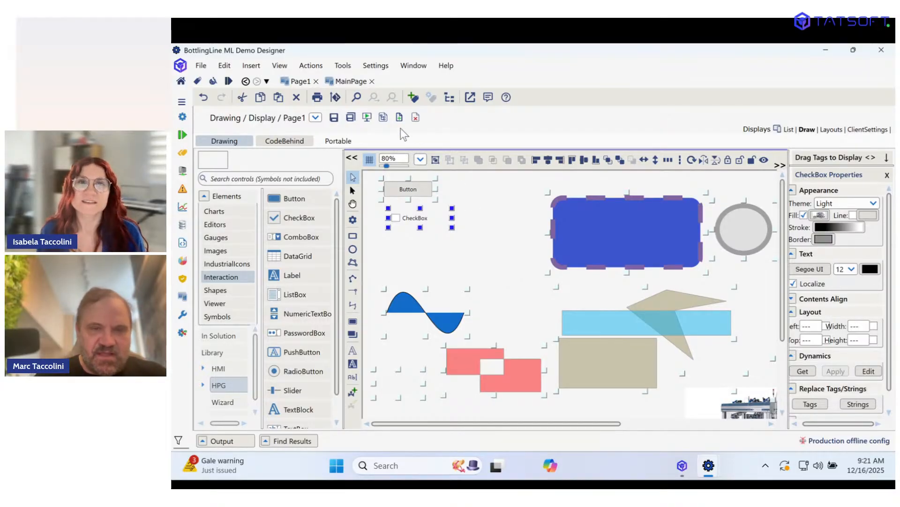
click(416, 118)
click(521, 277)
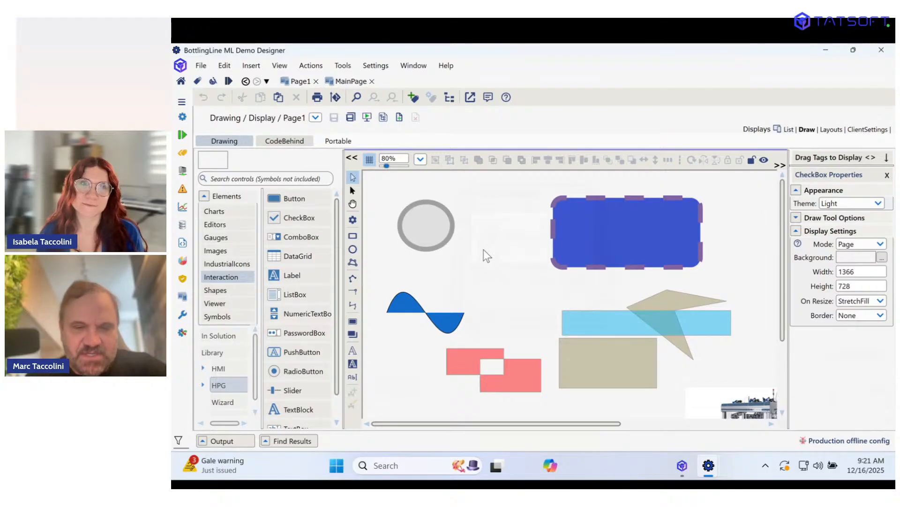
key(ctrl+a)
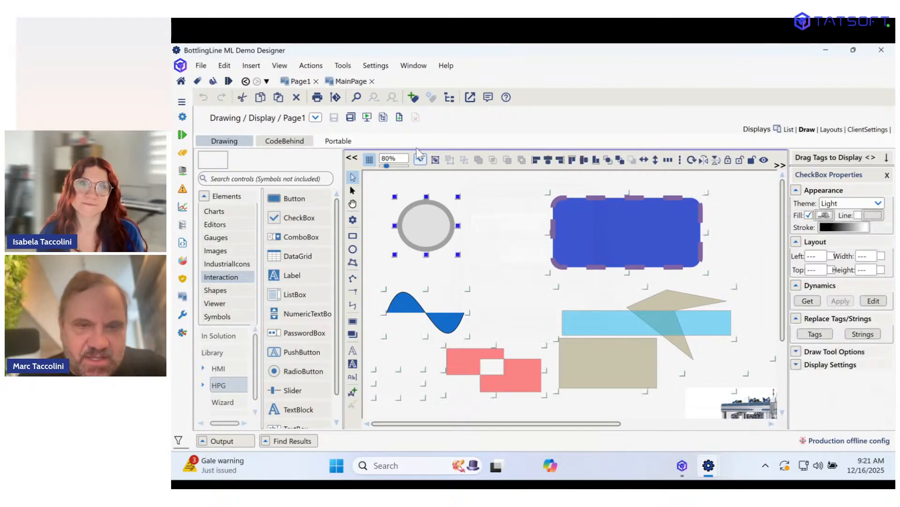
click(295, 98)
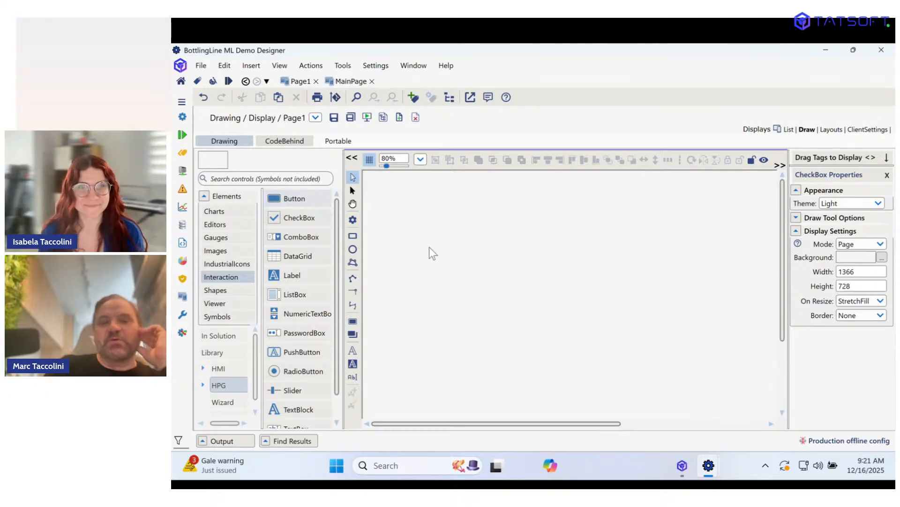
Place a CheckBox on the empty page and move it to about 39.24, 45.75.
click(293, 220)
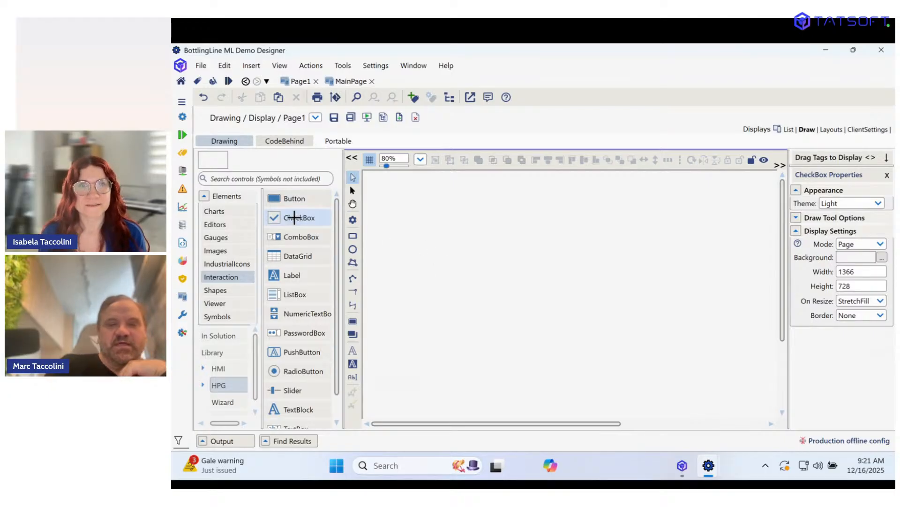
click(411, 218)
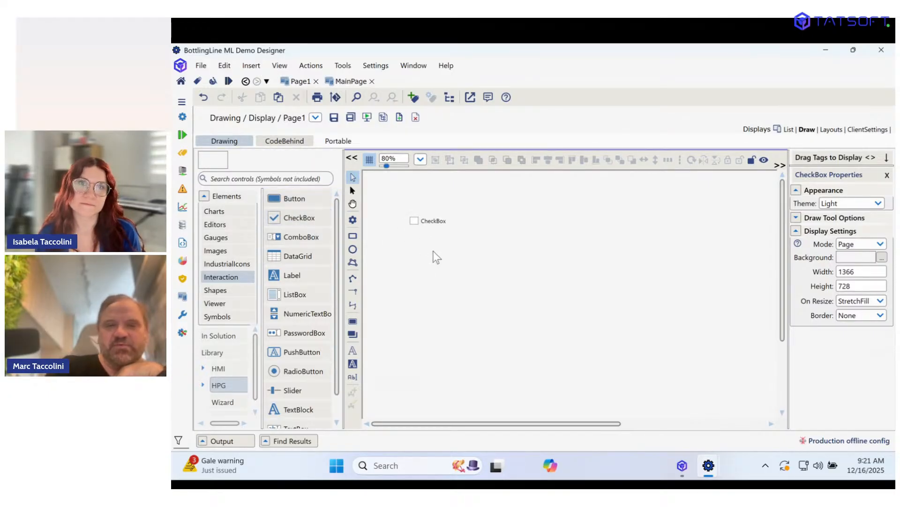
click(423, 217)
drag(424, 217, 407, 204)
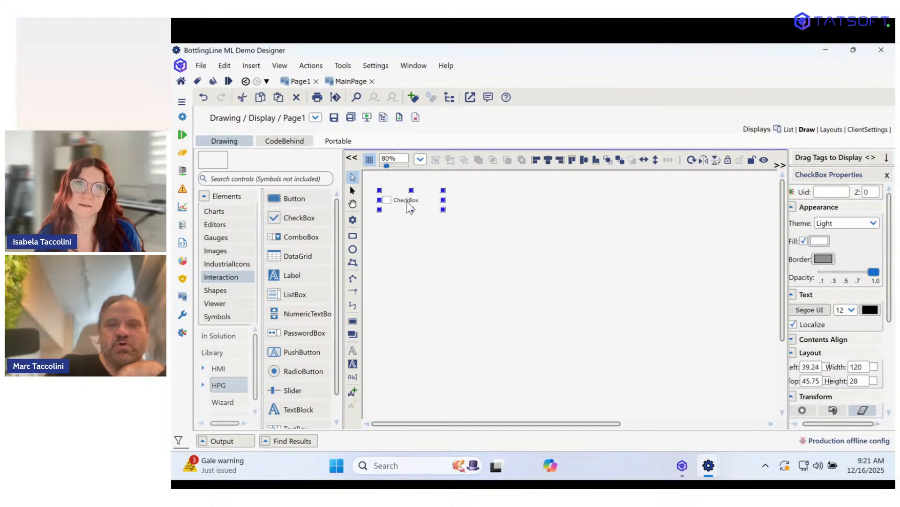
Enlarge the drawing view to 142% and look through the preset zoom levels.
mouse_move(384, 165)
mouse_down()
mouse_move(410, 168)
mouse_move(390, 167)
mouse_up()
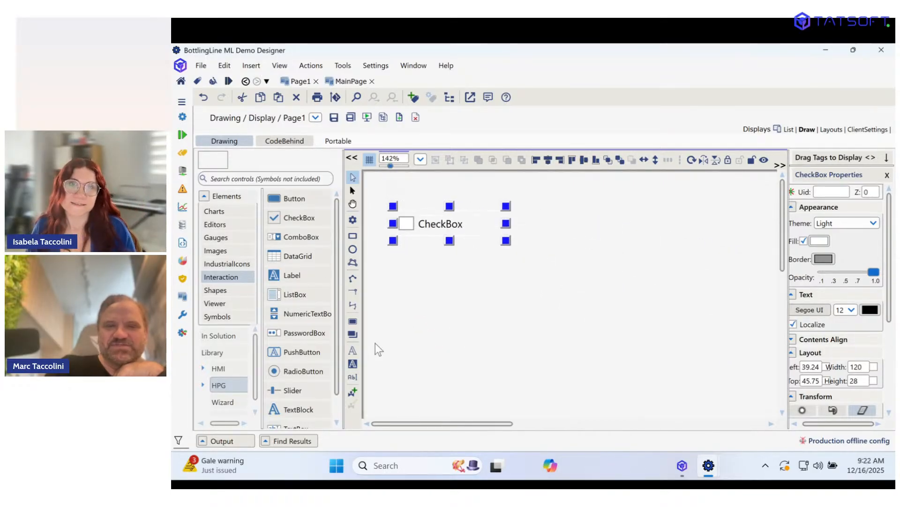
click(420, 159)
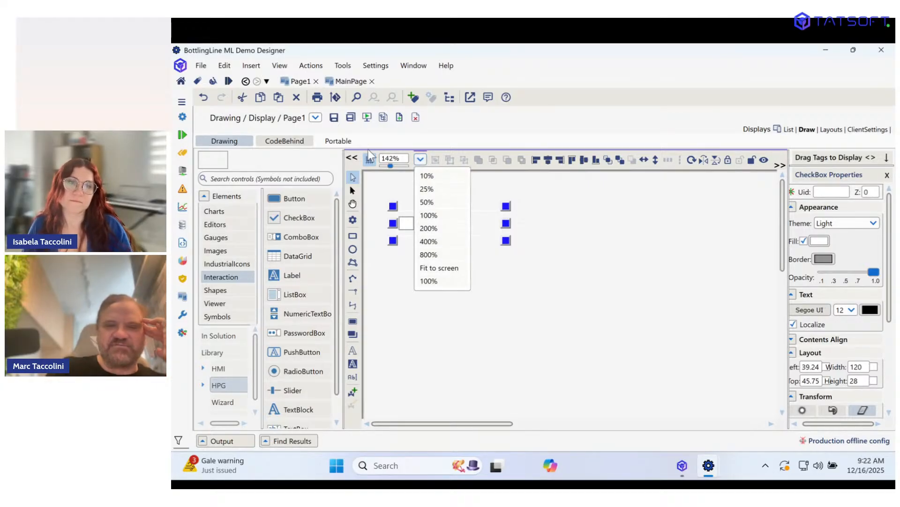
click(406, 159)
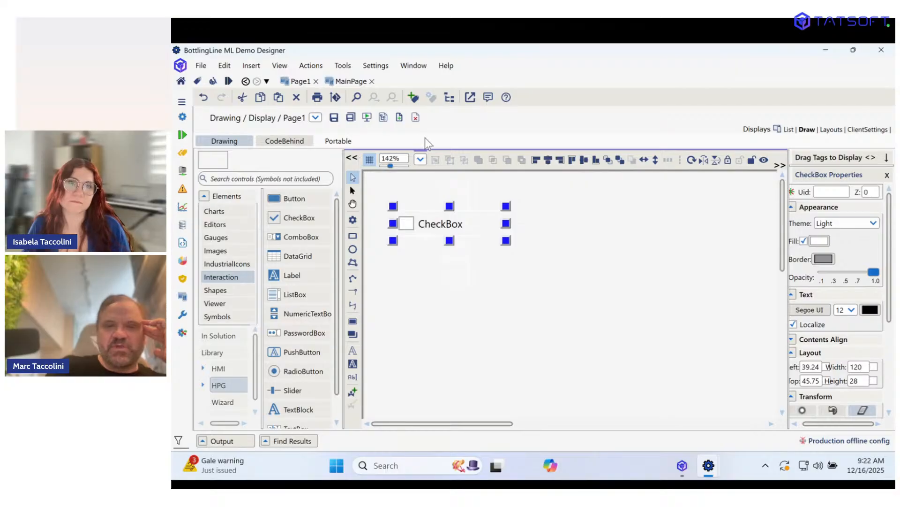
click(421, 159)
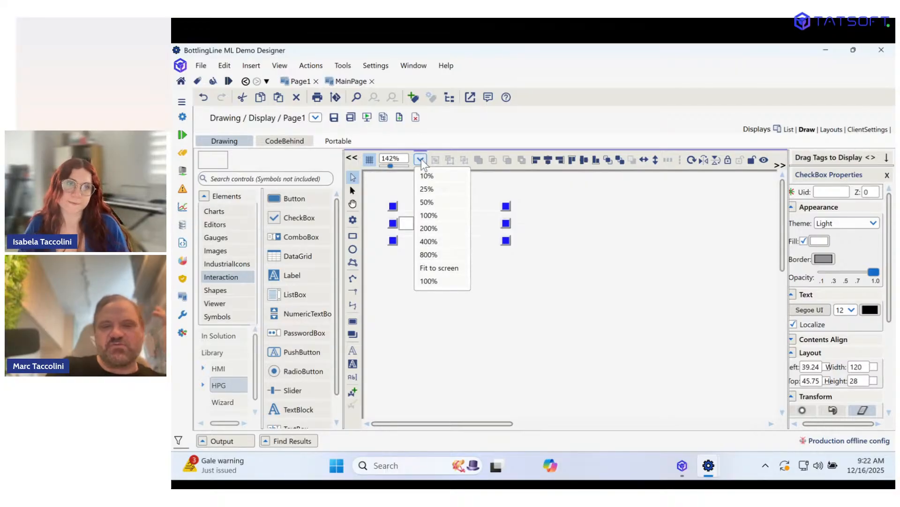
click(420, 159)
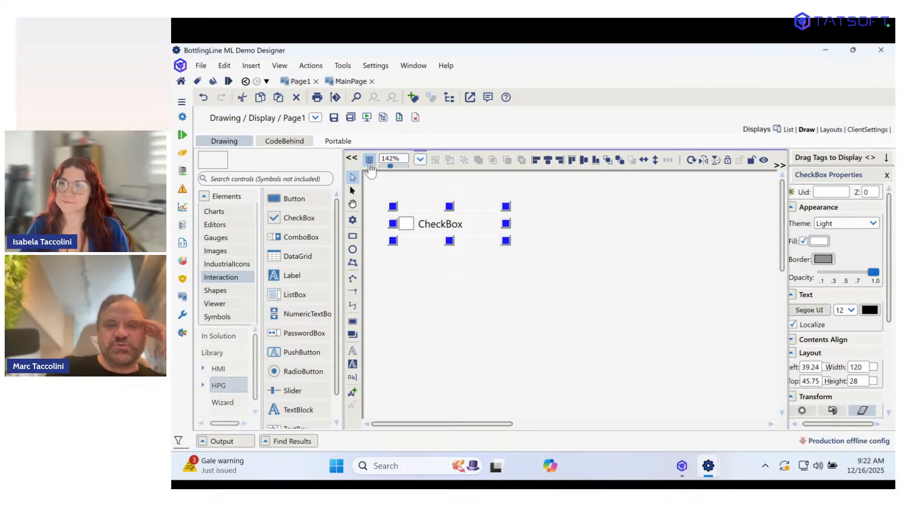
Try showing the drawing area's rulers and gridlines, hide both again, and close the grid settings.
click(370, 160)
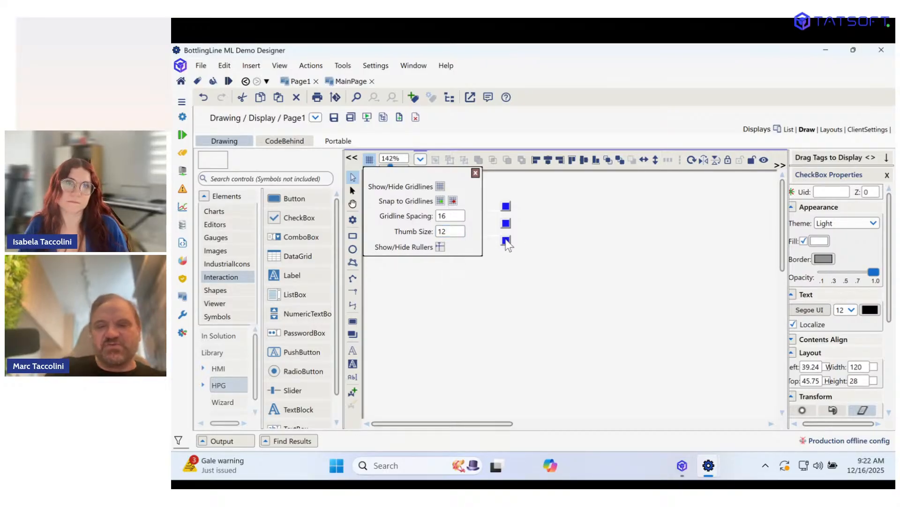
click(440, 247)
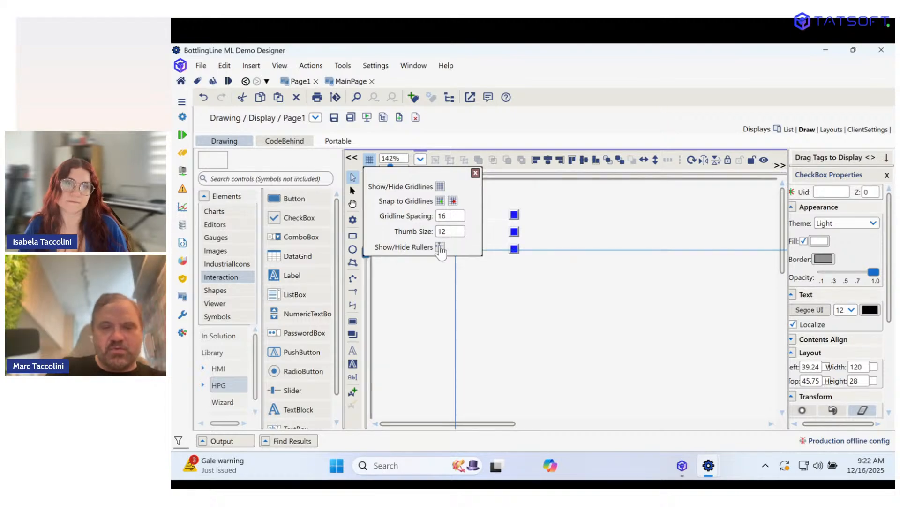
click(440, 187)
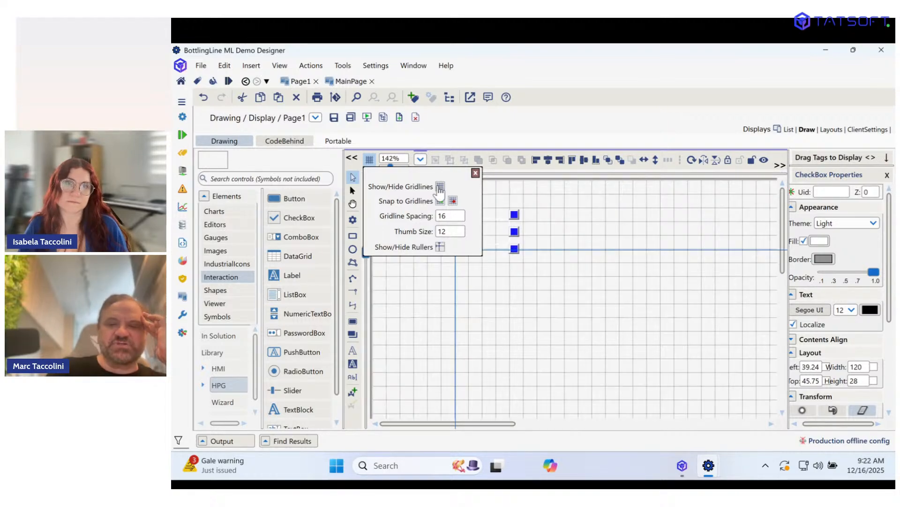
click(440, 188)
click(440, 248)
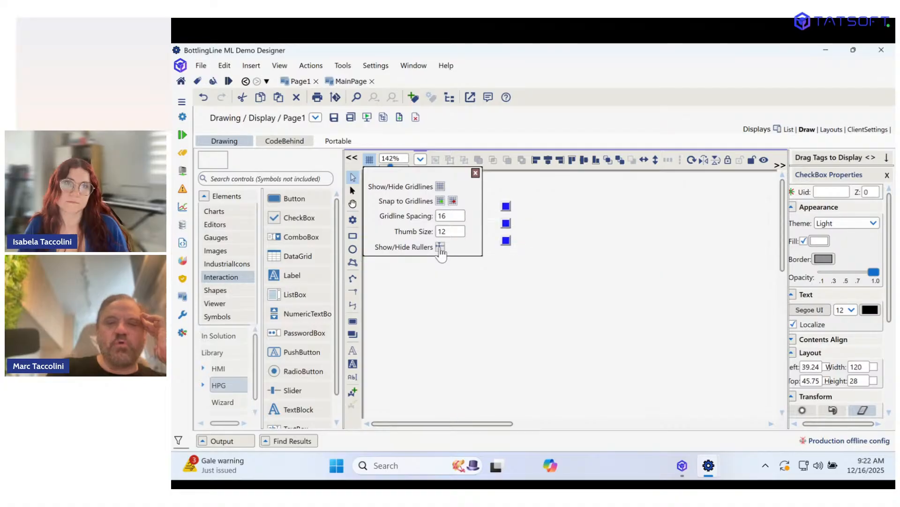
click(470, 172)
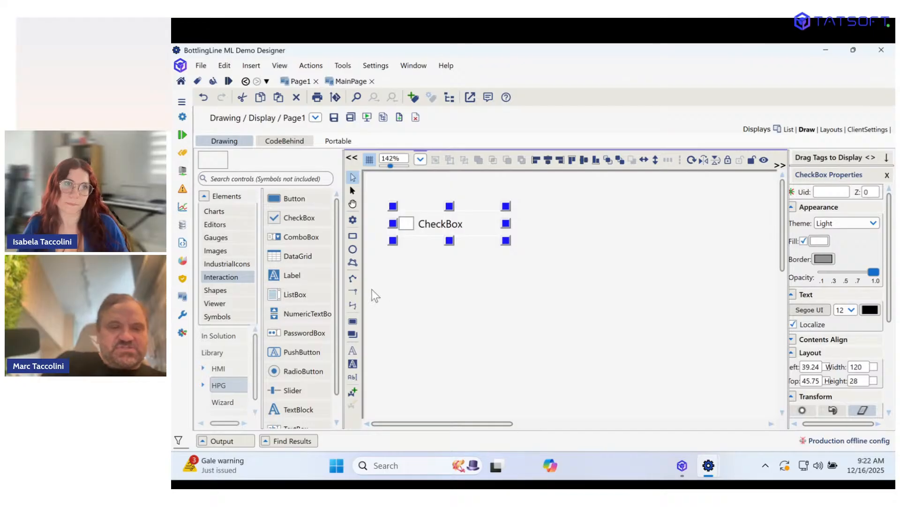
Place a ComboBox above the CheckBox and move the CheckBox down to about 38.96, 57.5.
click(309, 238)
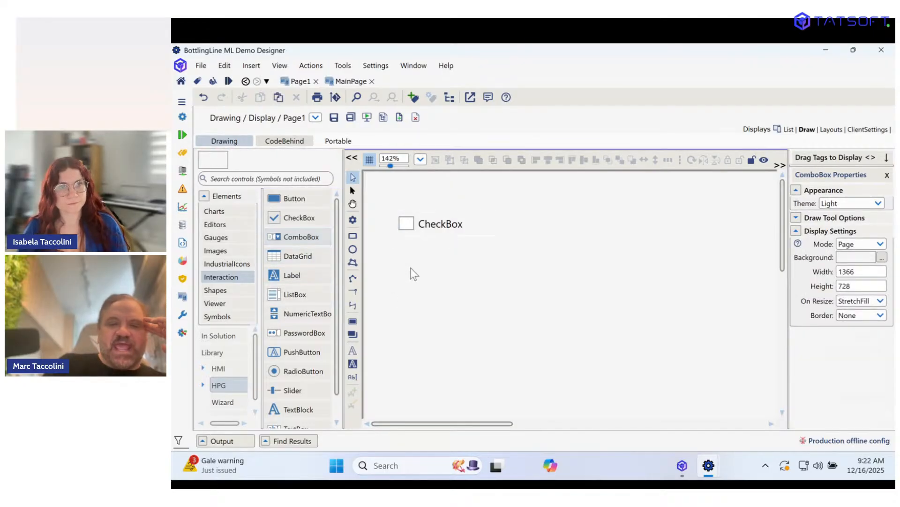
drag(311, 237, 443, 197)
drag(430, 229, 430, 238)
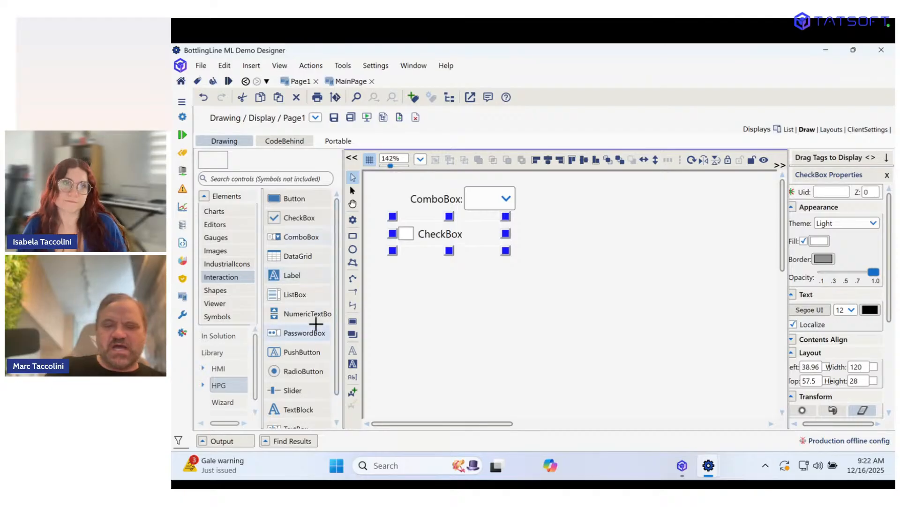
scroll(316, 323, down, 1)
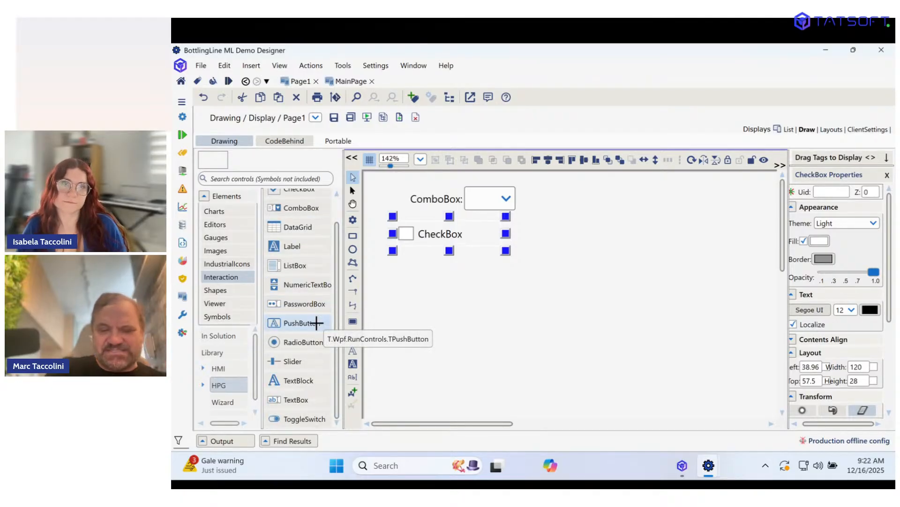
scroll(316, 323, up, 1)
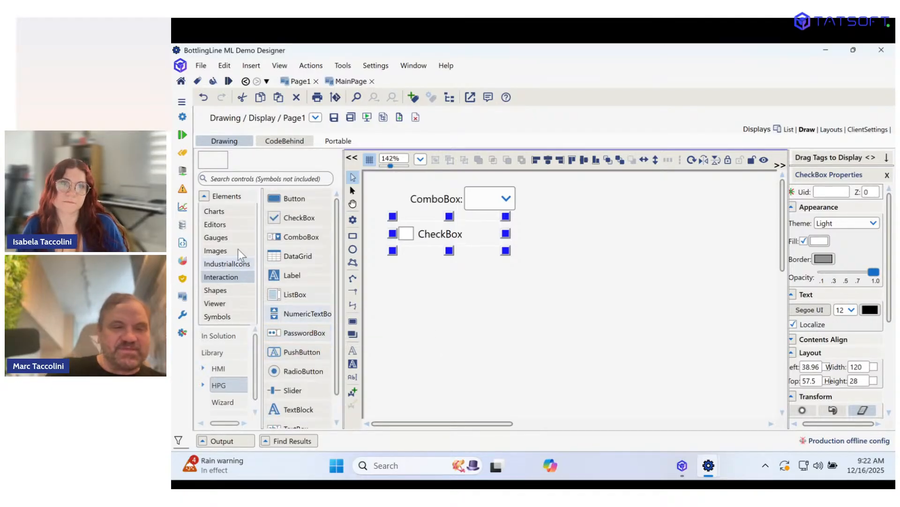
Look through the available controls in the Charts, Editors and Gauges element categories.
click(224, 214)
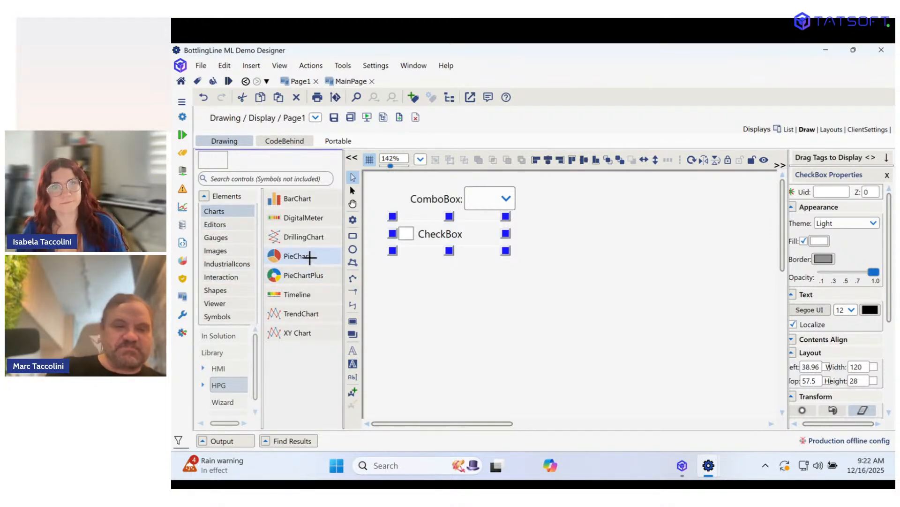
click(238, 228)
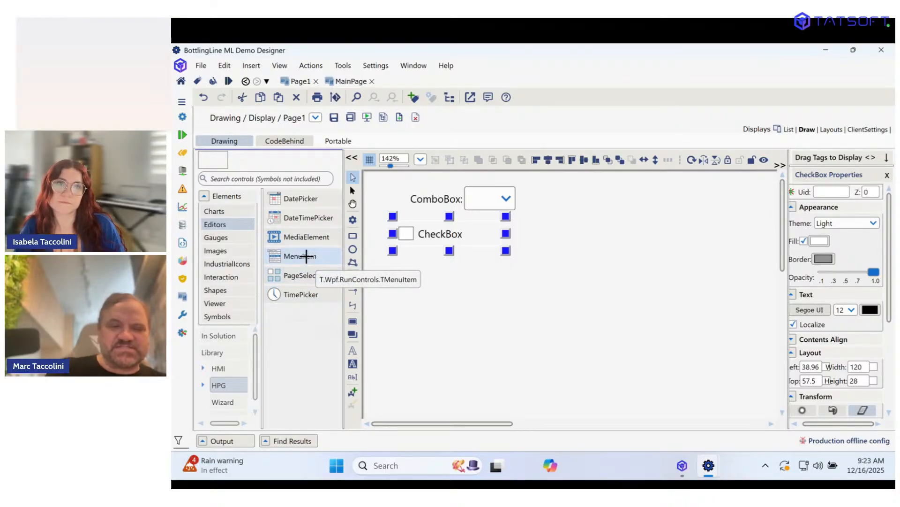
click(229, 238)
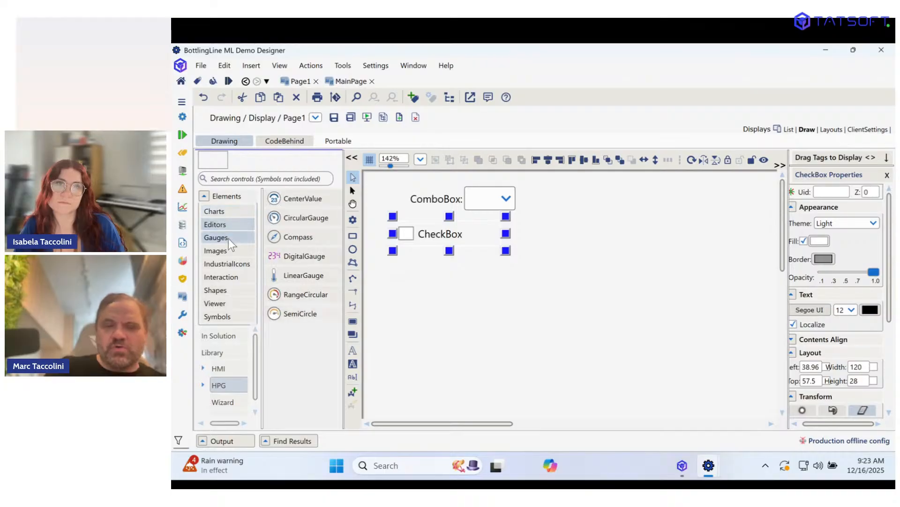
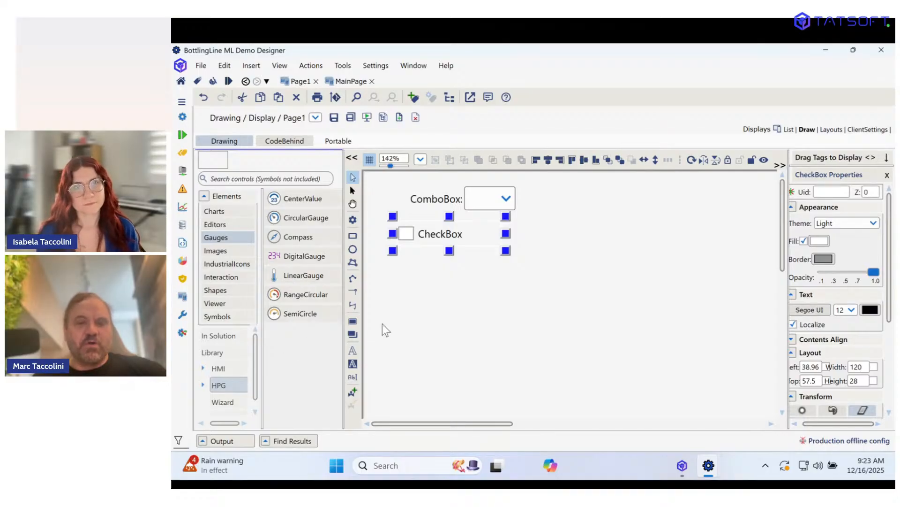
Review the CheckBox's label, linked value and label position settings alongside the drawing, and close them without editing.
double_click(422, 238)
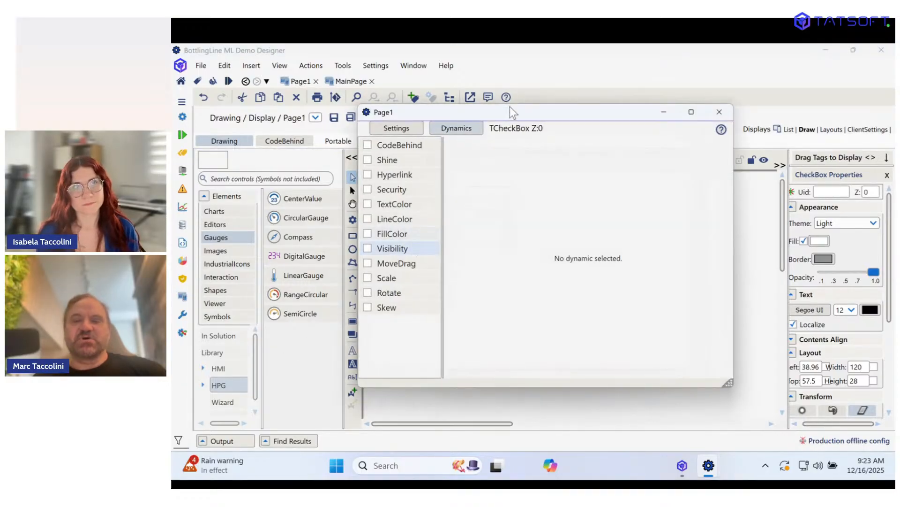
click(382, 125)
drag(382, 113, 609, 156)
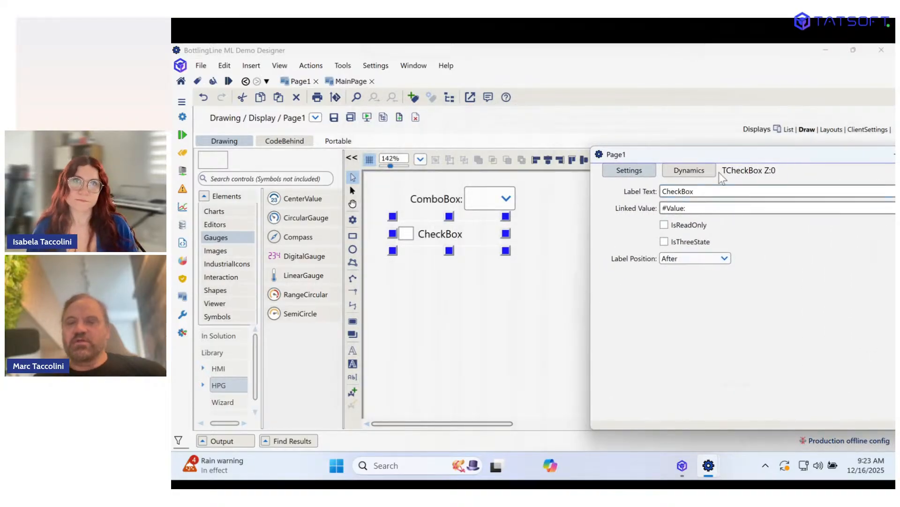
click(488, 199)
click(415, 233)
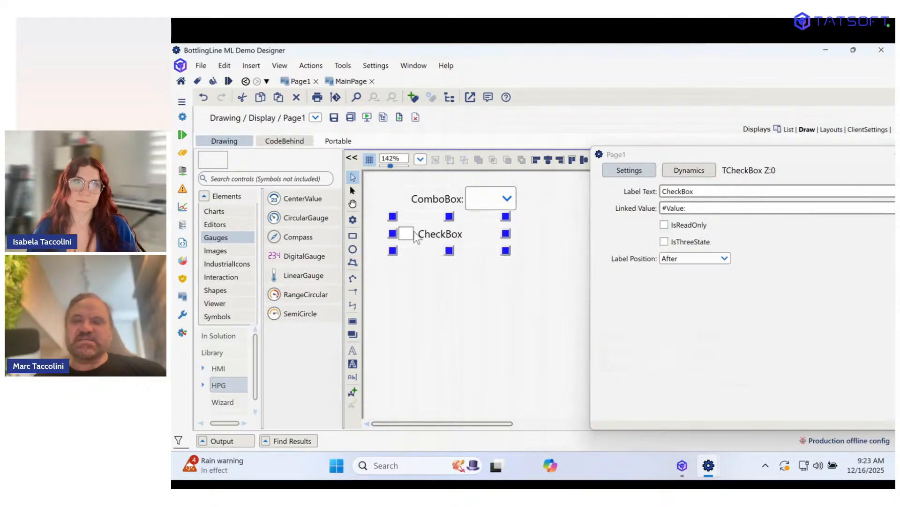
drag(605, 155, 457, 198)
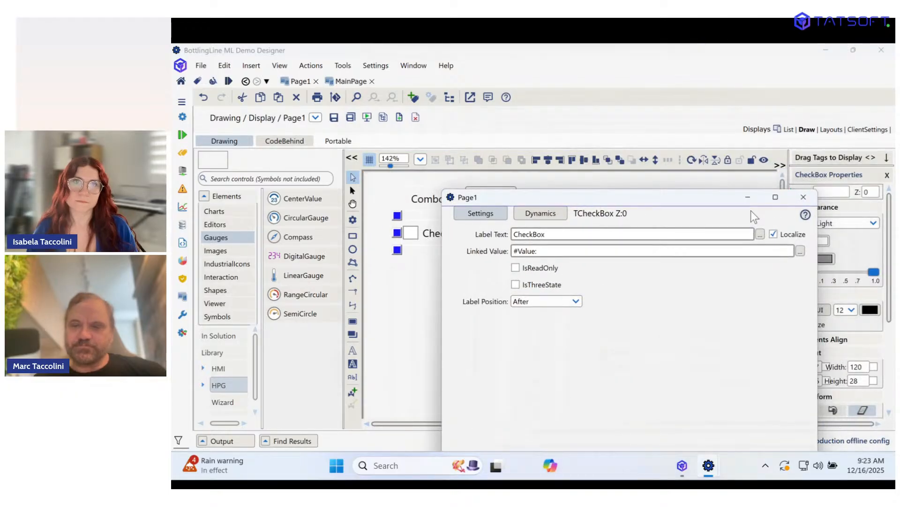
click(804, 198)
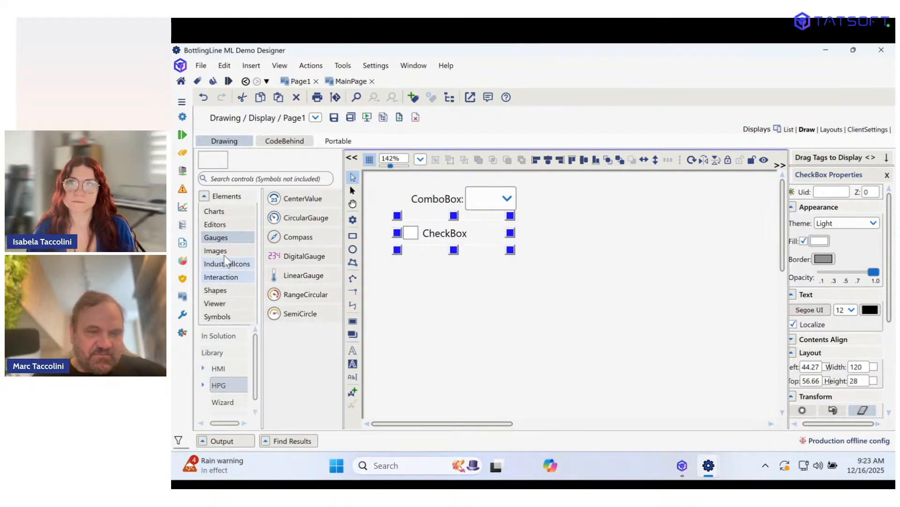
Place a TextBlock to the right of the CheckBox and move it to about 226.25, 74.
click(225, 277)
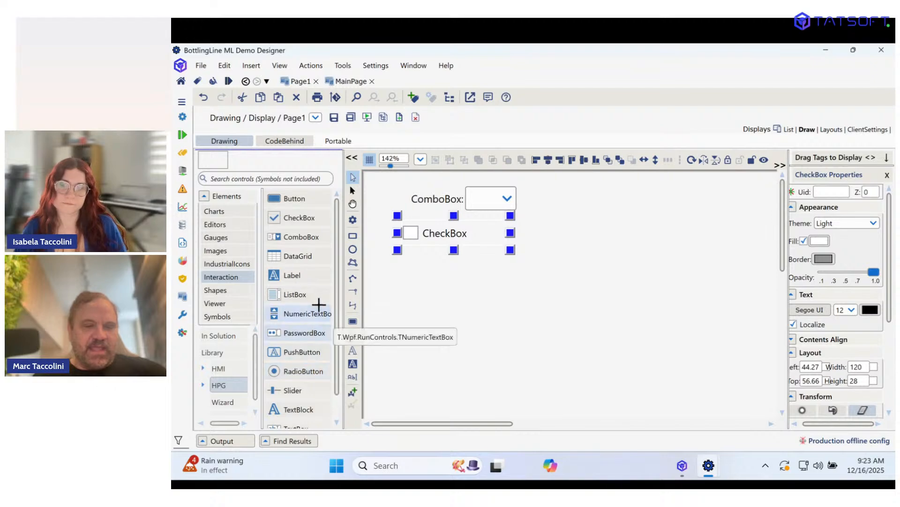
click(298, 410)
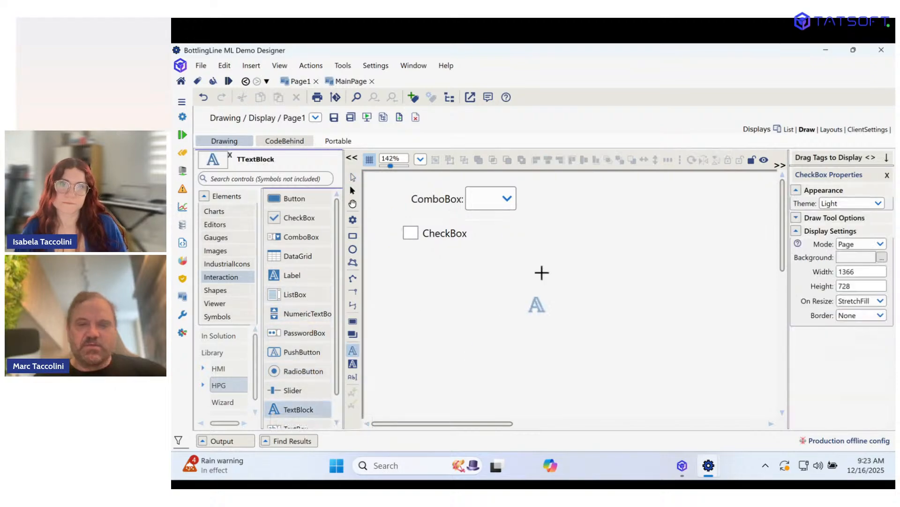
click(560, 217)
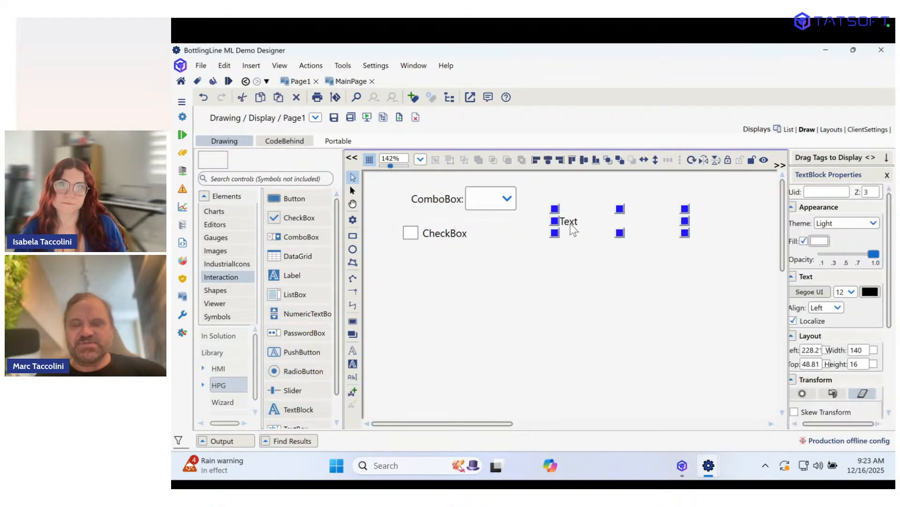
drag(575, 223, 573, 249)
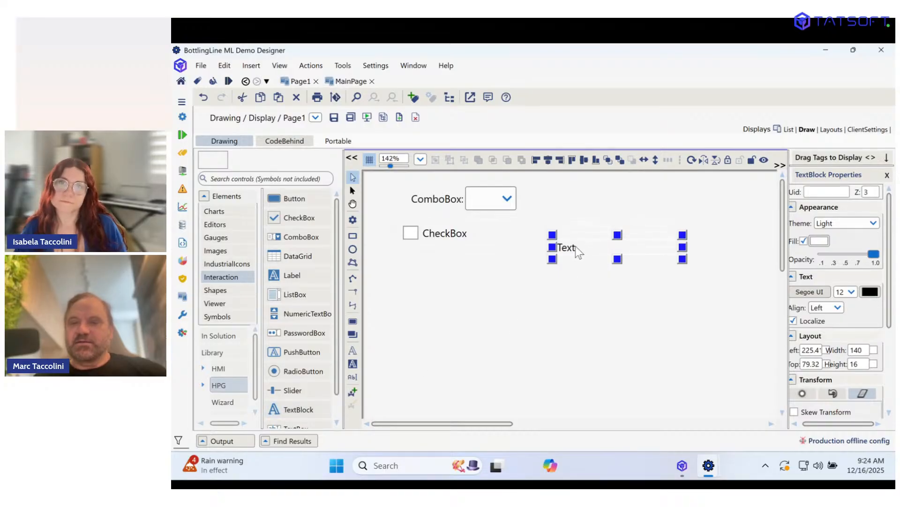
mouse_move(572, 249)
mouse_down()
mouse_move(575, 261)
mouse_move(573, 244)
mouse_up()
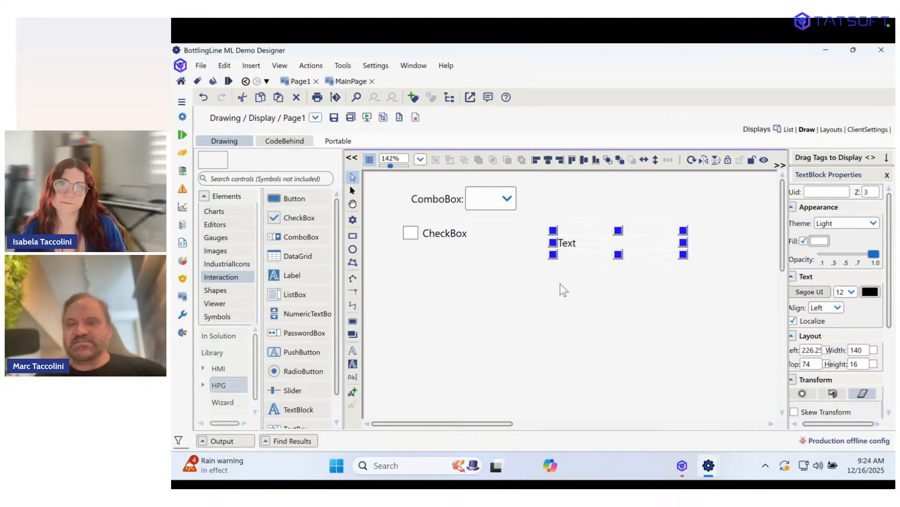
click(560, 283)
click(571, 246)
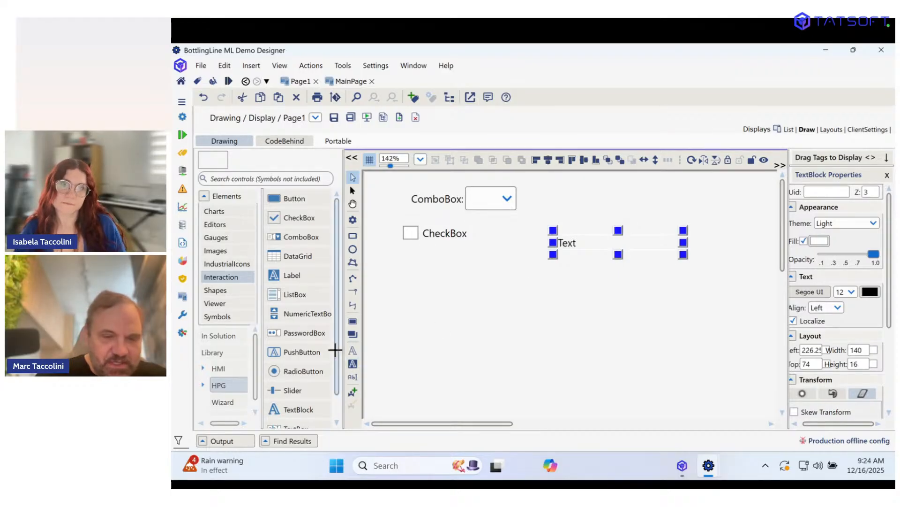
Place a Label beneath the TextBlock and move it to about 180.9, 106.76.
scroll(335, 351, down, 1)
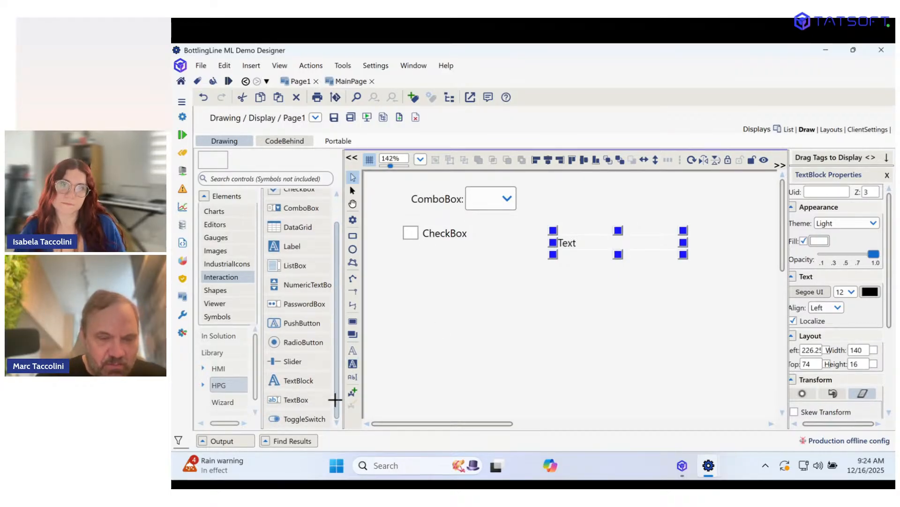
click(288, 250)
click(555, 275)
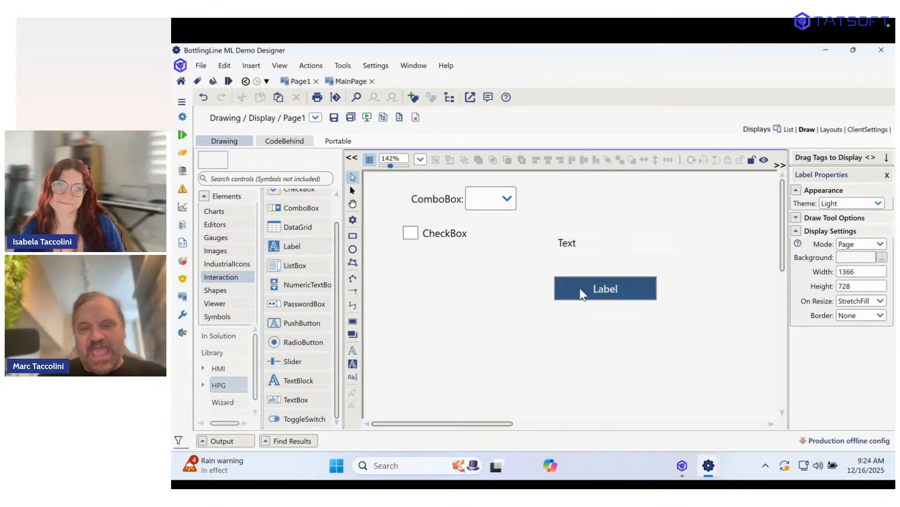
drag(582, 293, 549, 281)
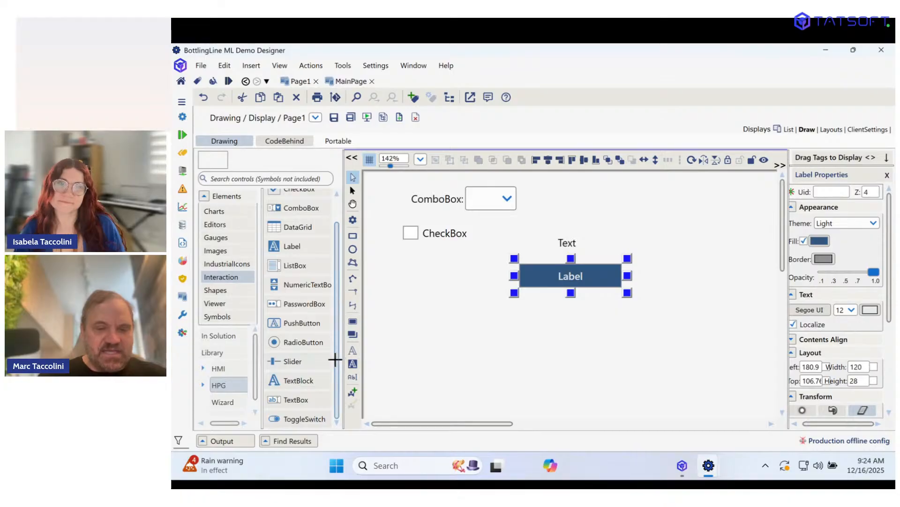
Place a TextBox below the Label and move it to about 150.67, 157.14.
click(297, 380)
drag(291, 402, 524, 318)
drag(584, 330, 554, 323)
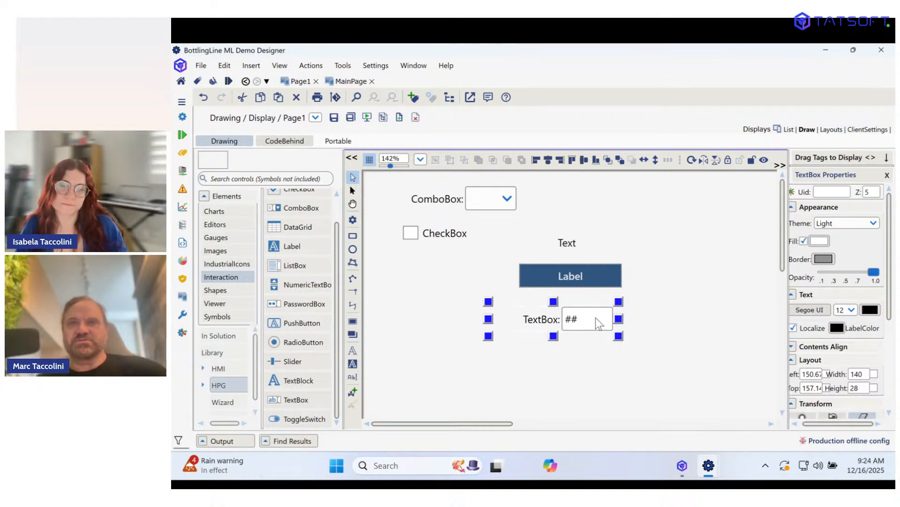
Examine the TextBlock's text settings and font selection options, leaving both without changes.
double_click(568, 244)
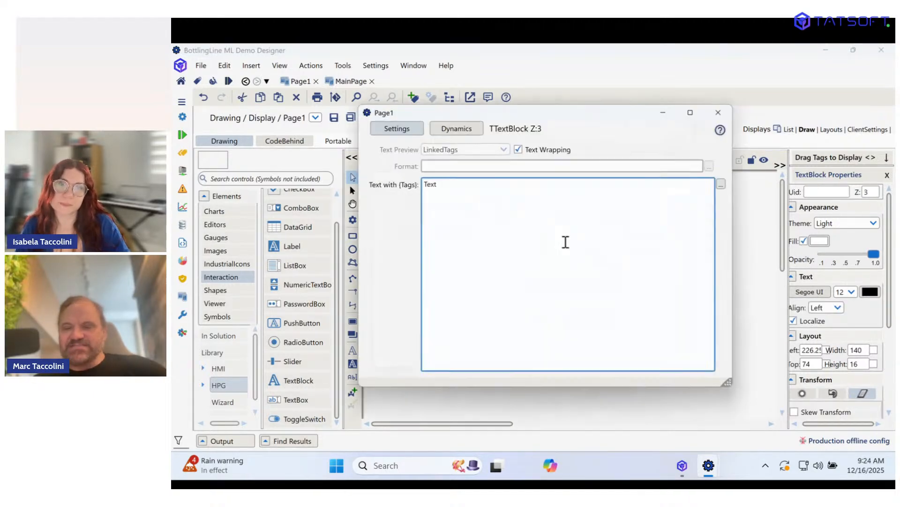
click(720, 114)
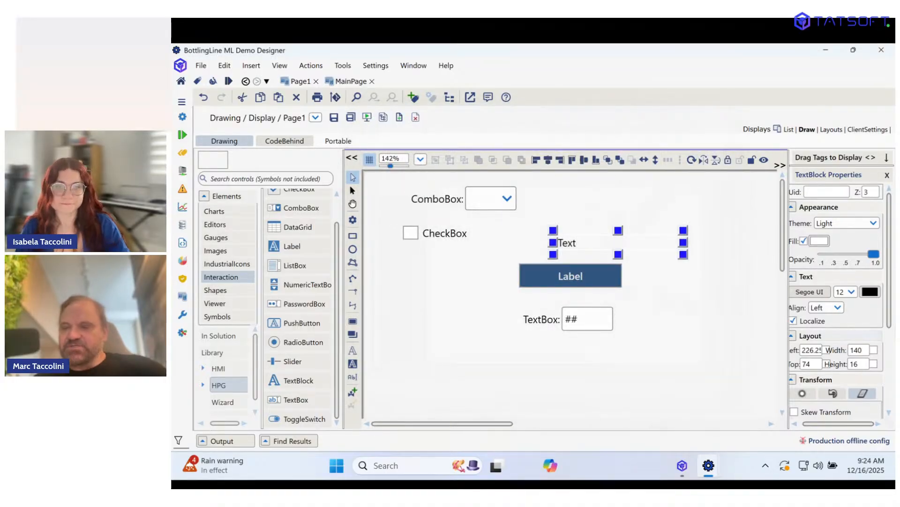
click(821, 292)
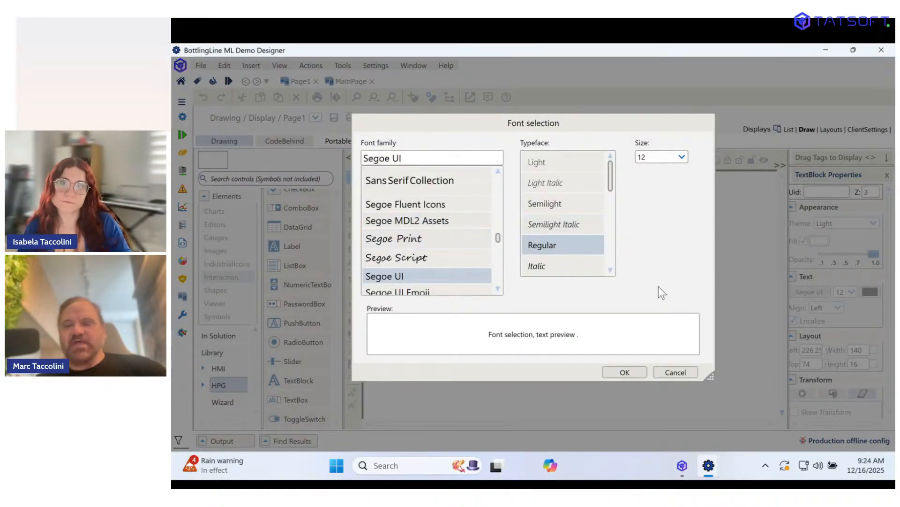
click(674, 375)
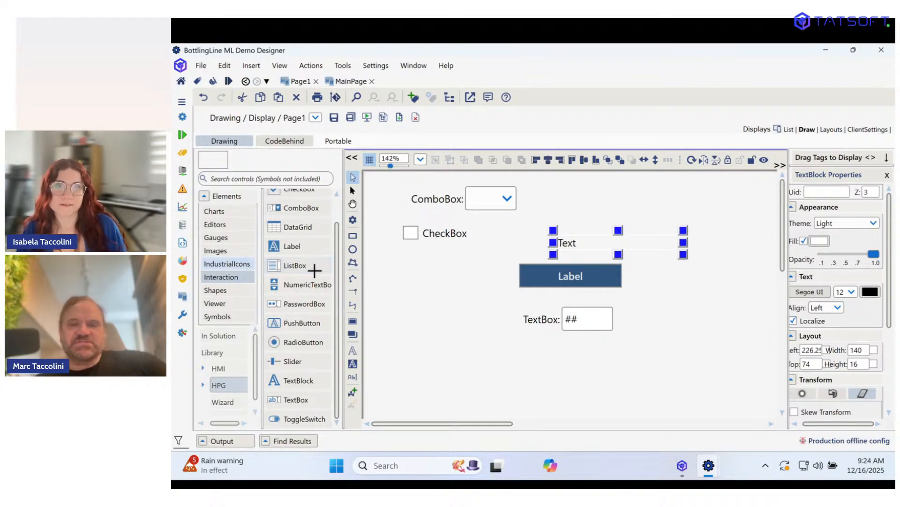
Move the TextBlock up to about 238, 30.06, the Label below it, and the TextBox to about 287, 17.74.
drag(570, 245, 581, 207)
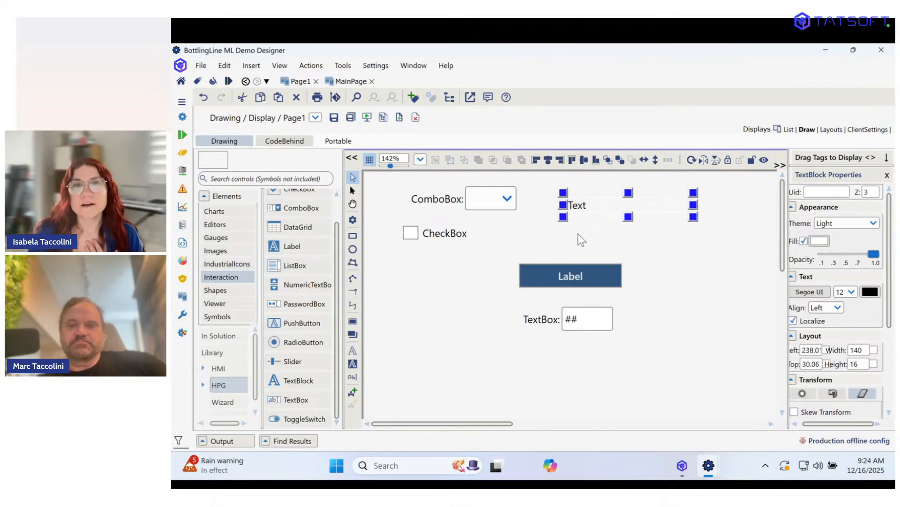
drag(573, 274, 600, 240)
drag(585, 321, 632, 289)
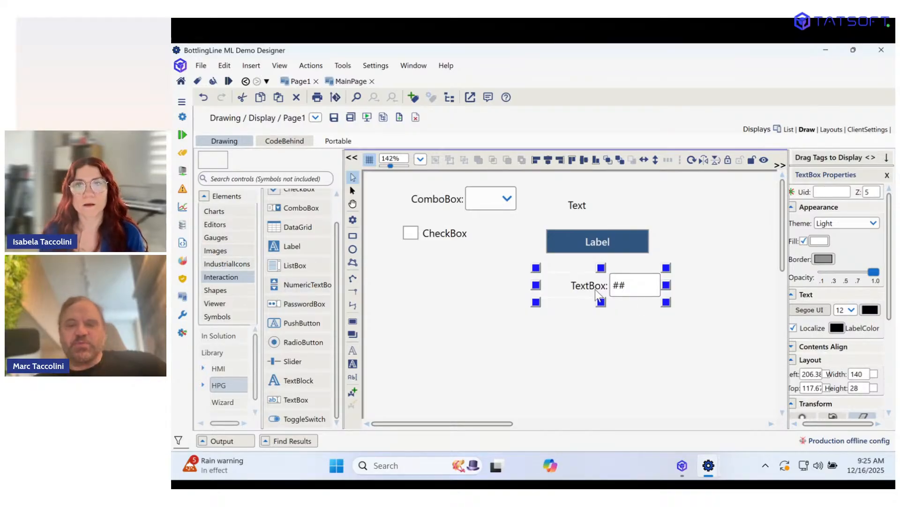
drag(594, 289, 663, 204)
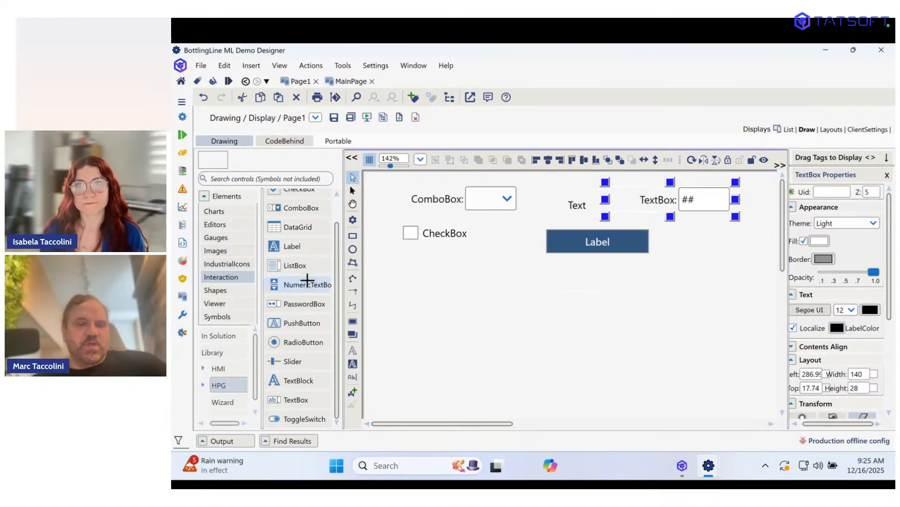
Show the IndustrialIcons elements and widen their list so six icons fit per row.
click(232, 263)
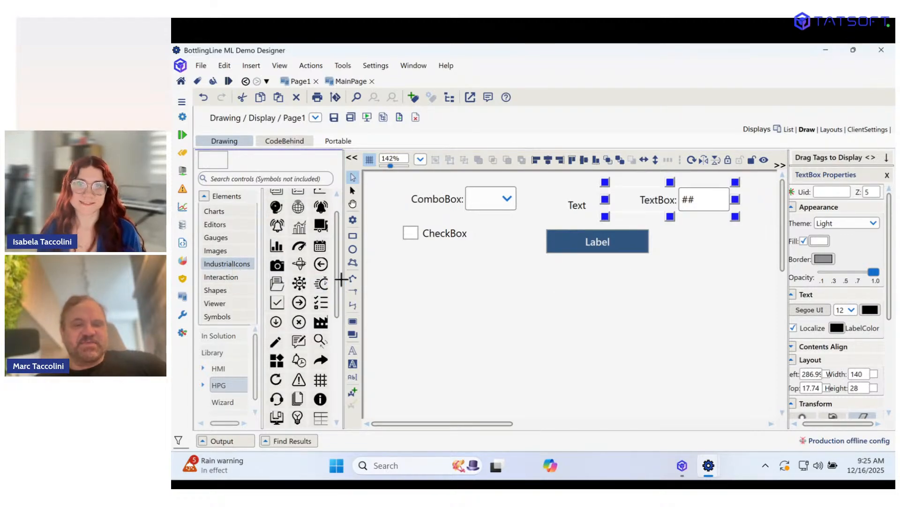
scroll(300, 280, up, 1)
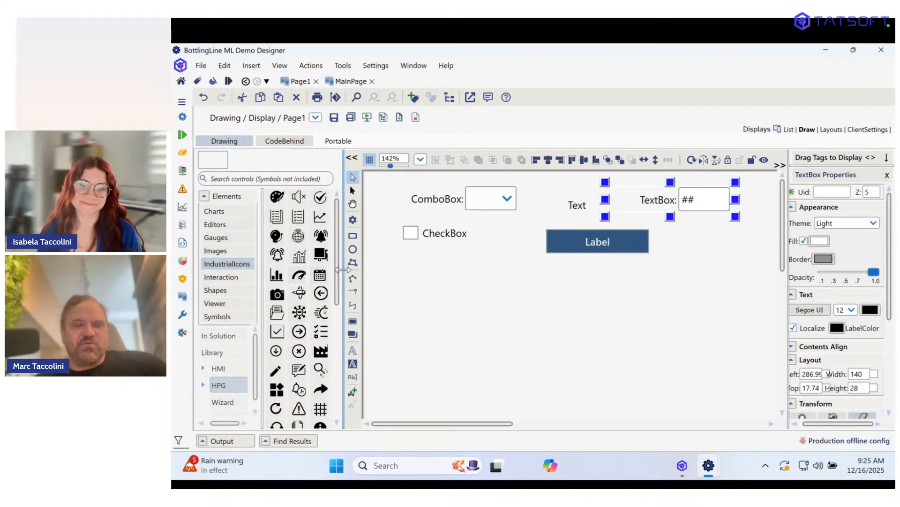
drag(342, 270, 393, 270)
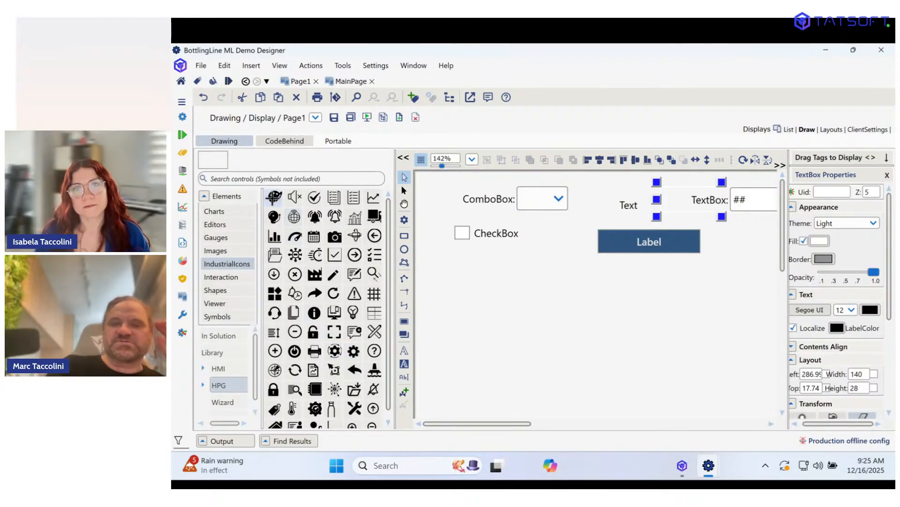
Place a camera icon below the CheckBox, about 88.66 by 70.19 in size, at about 43.19, 113.47.
click(273, 197)
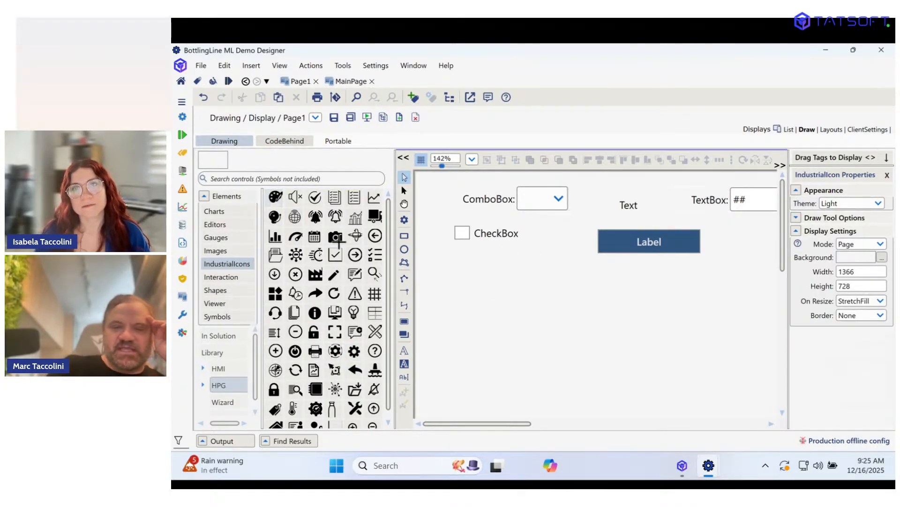
click(336, 237)
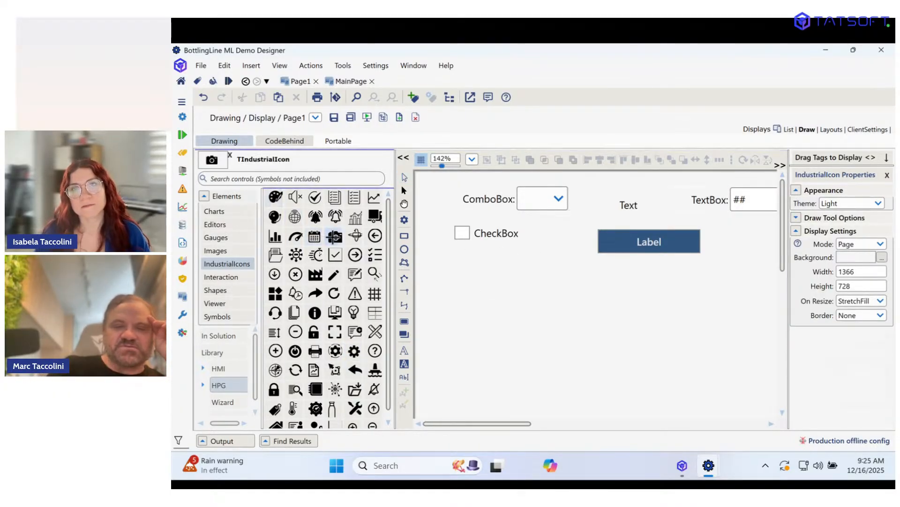
click(466, 280)
drag(497, 310, 553, 349)
drag(524, 324, 510, 318)
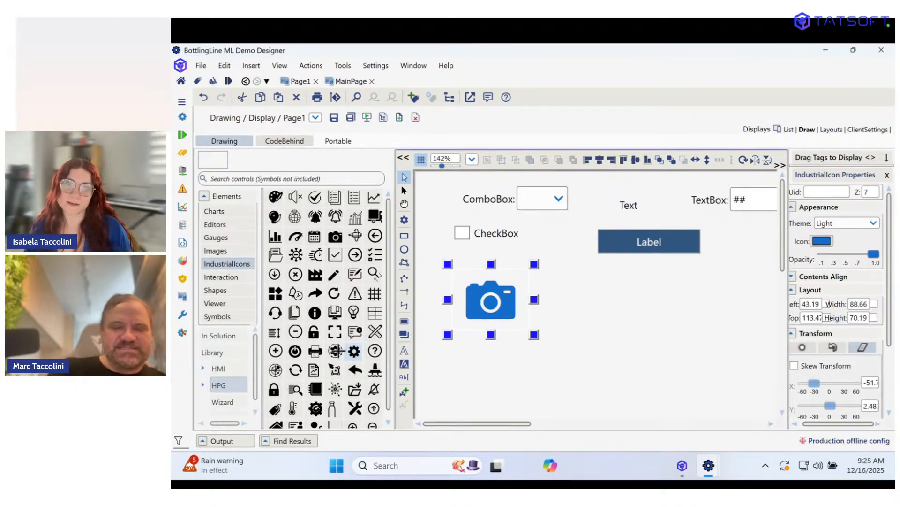
Place the gear icon with circular arrows below the Label, about 73.55 by 68.23 in size, at about 202.74, 131.95.
click(335, 350)
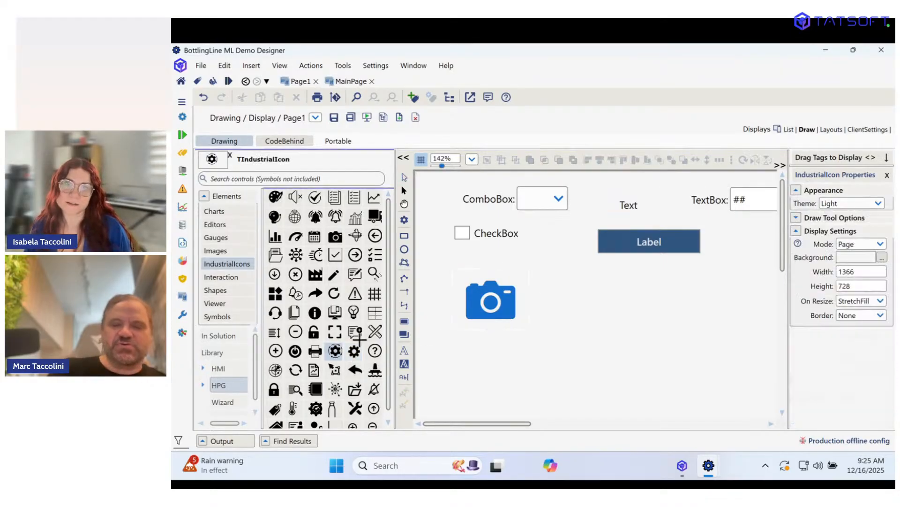
click(591, 288)
drag(617, 318, 660, 350)
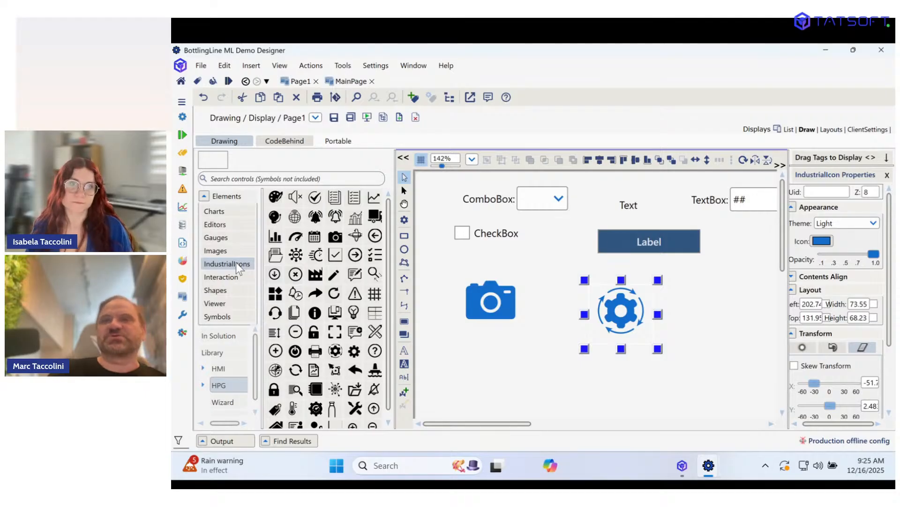
scroll(334, 287, down, 1)
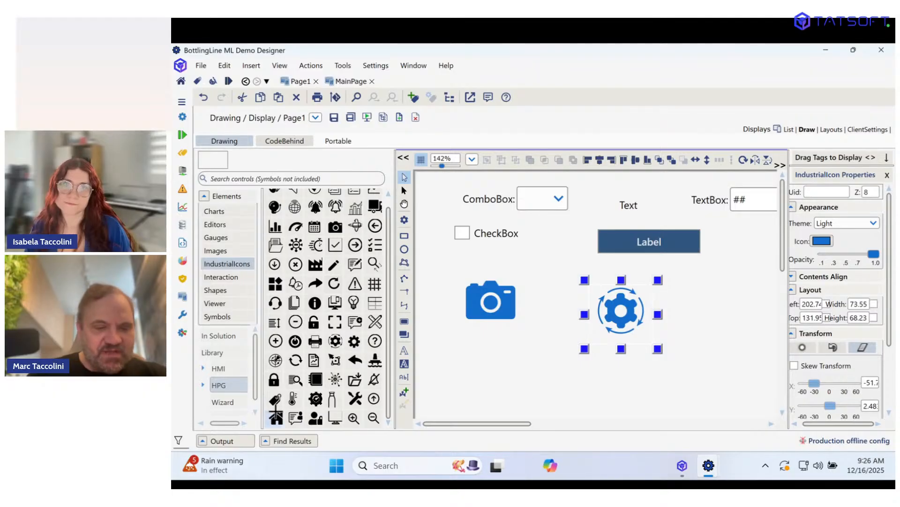
Place a home icon, a user-with-lock icon and an info icon below the camera icon.
click(276, 417)
click(469, 372)
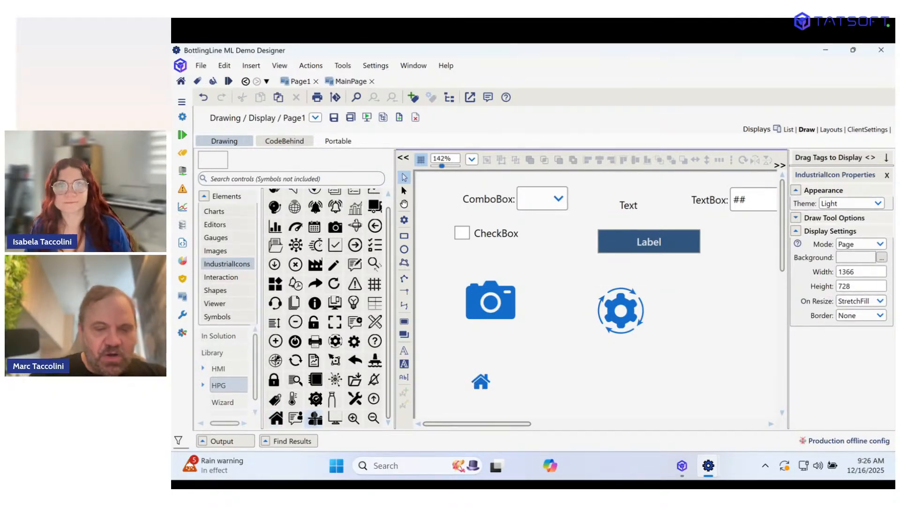
click(315, 418)
click(510, 359)
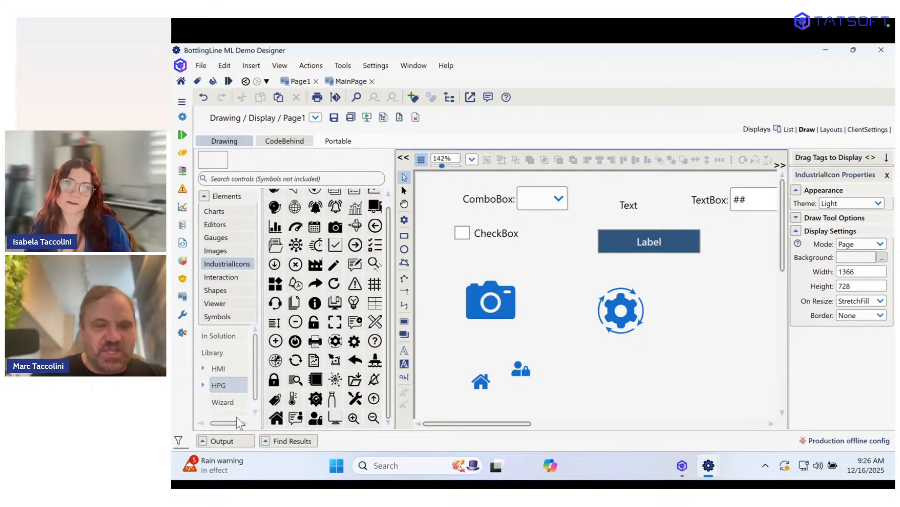
click(314, 303)
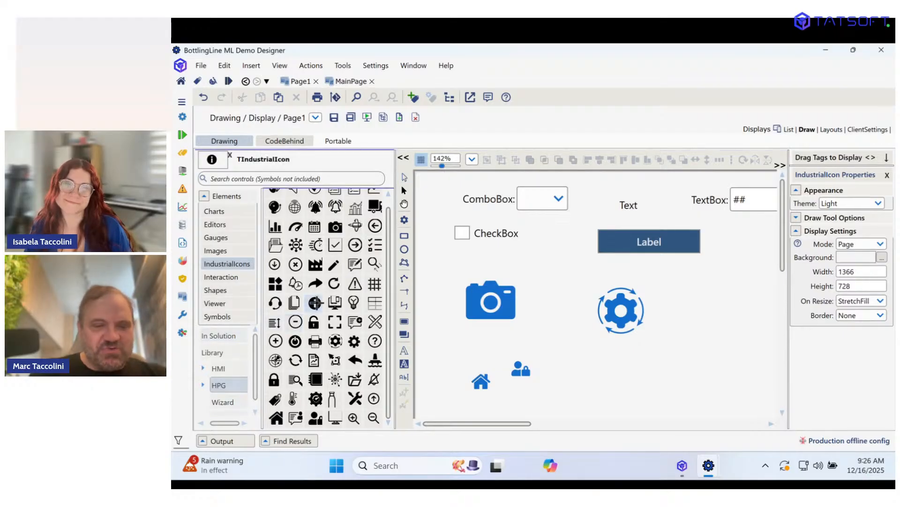
click(482, 342)
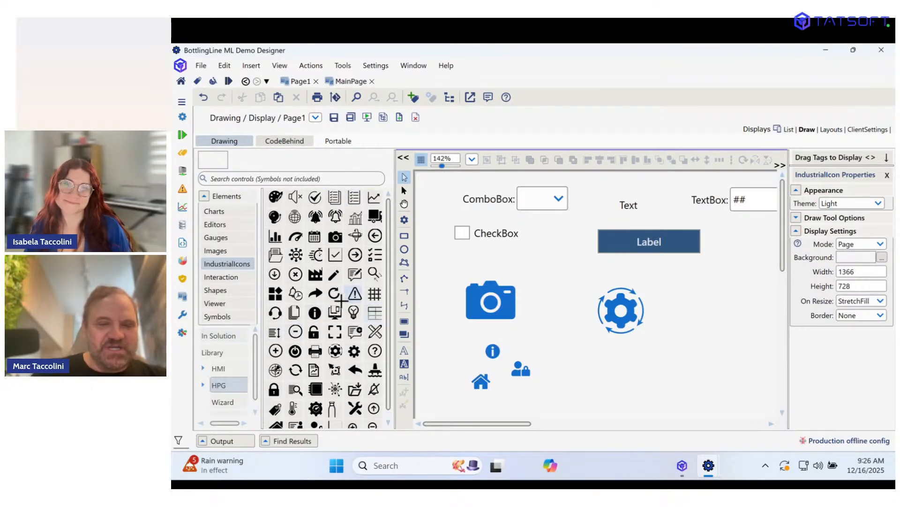
Place a ringing bell icon beside the gear icon and a globe icon below it.
scroll(345, 291, up, 1)
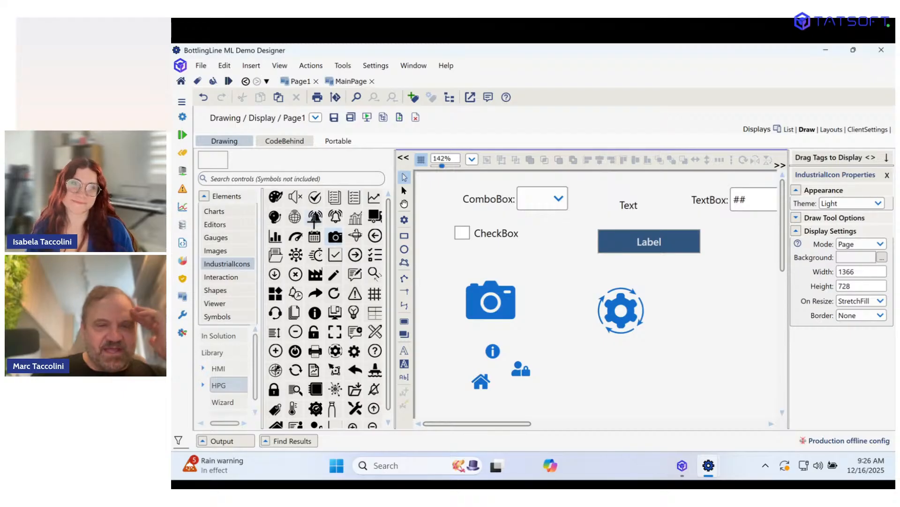
click(315, 217)
click(663, 316)
click(295, 216)
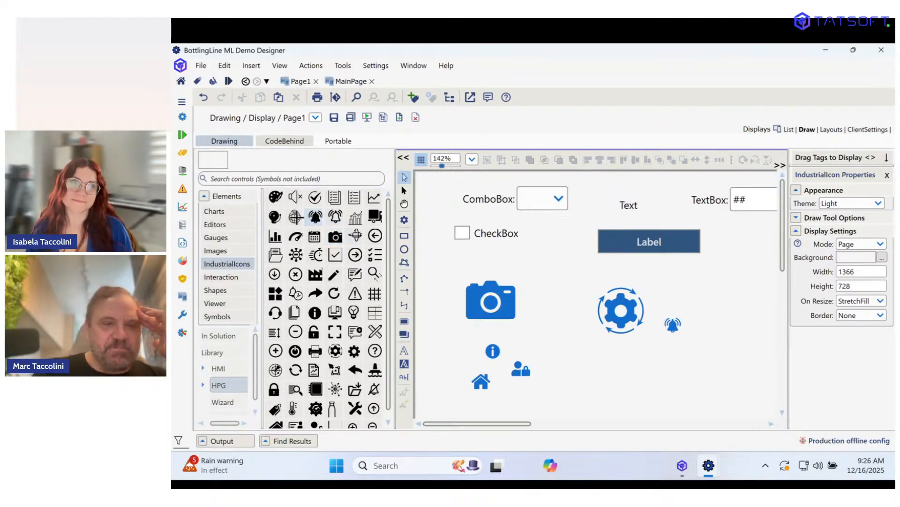
click(630, 353)
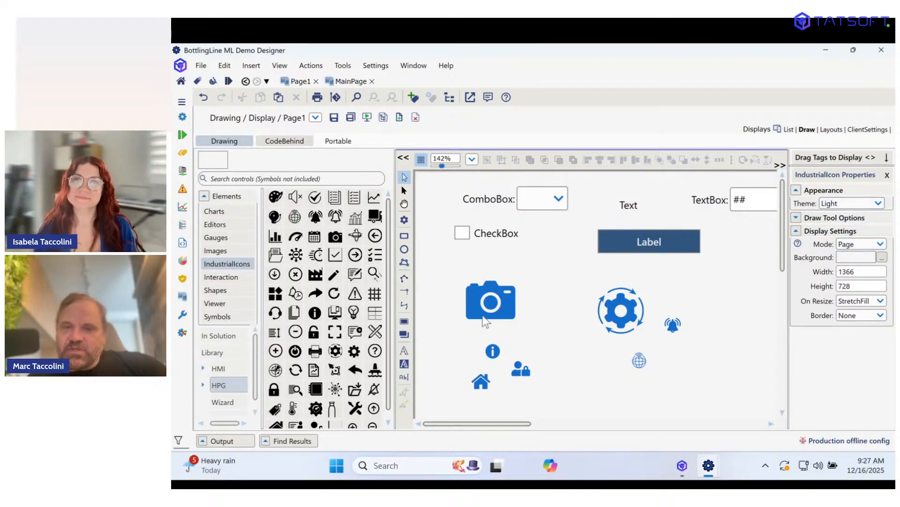
Try the Steel theme and the Dark theme on the Page1 display.
click(851, 205)
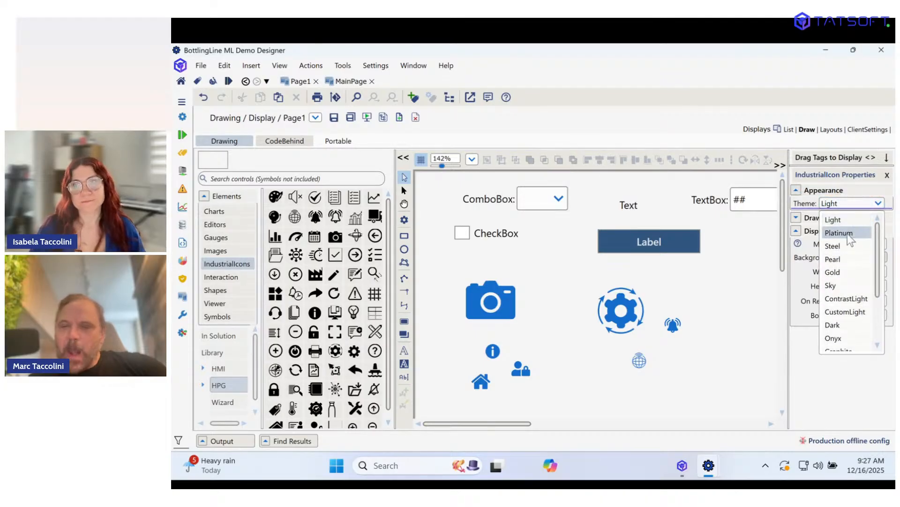
click(844, 246)
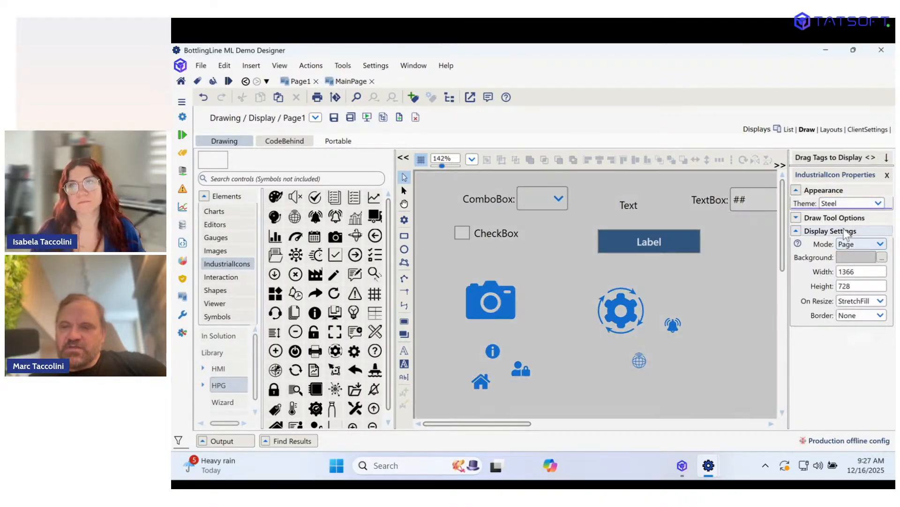
click(845, 203)
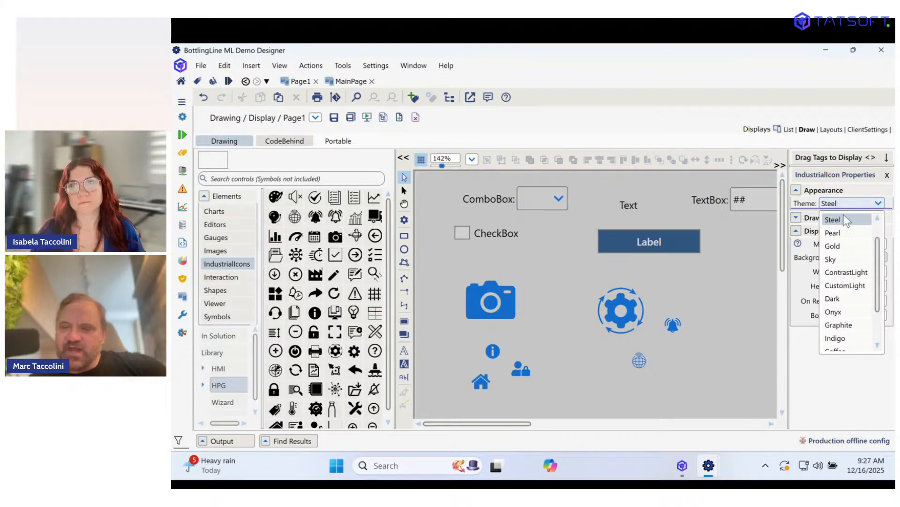
click(846, 298)
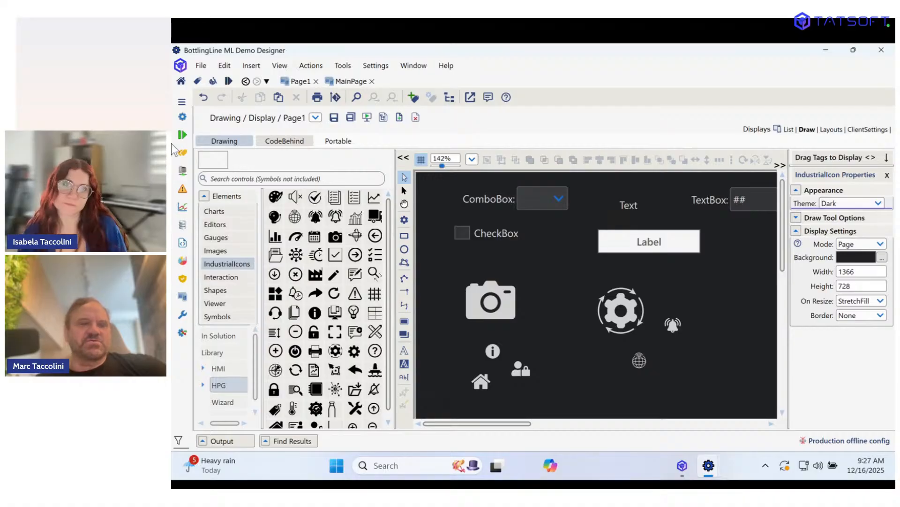
Open the Designer home page and preview the Dark theme in the user preferences, finally setting the Designer theme to Sky.
click(181, 83)
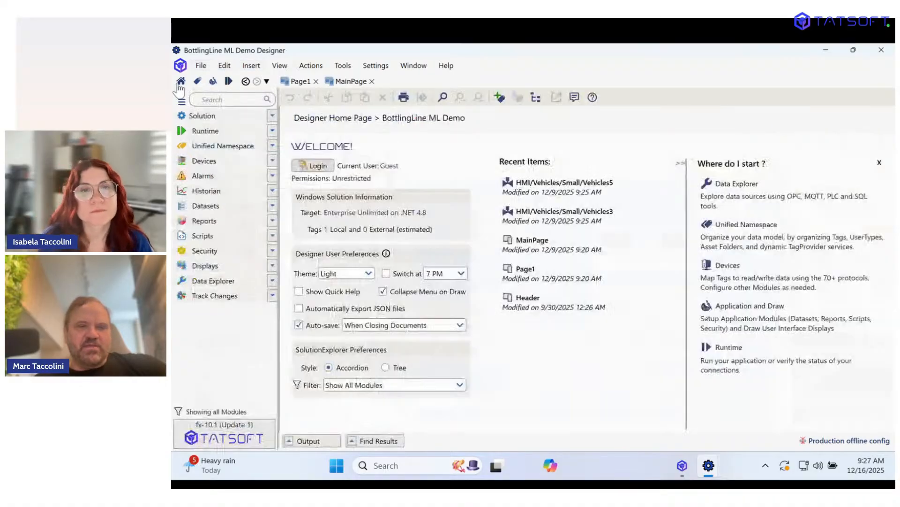
click(366, 274)
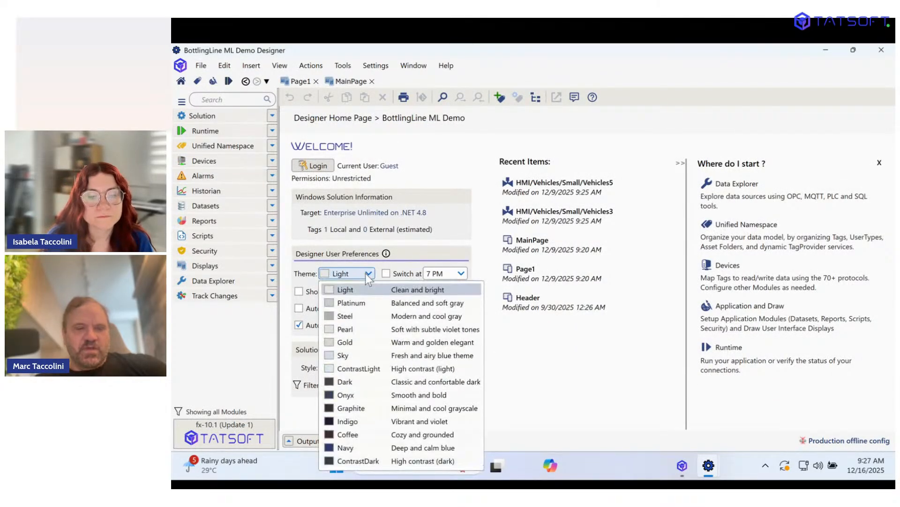
click(354, 381)
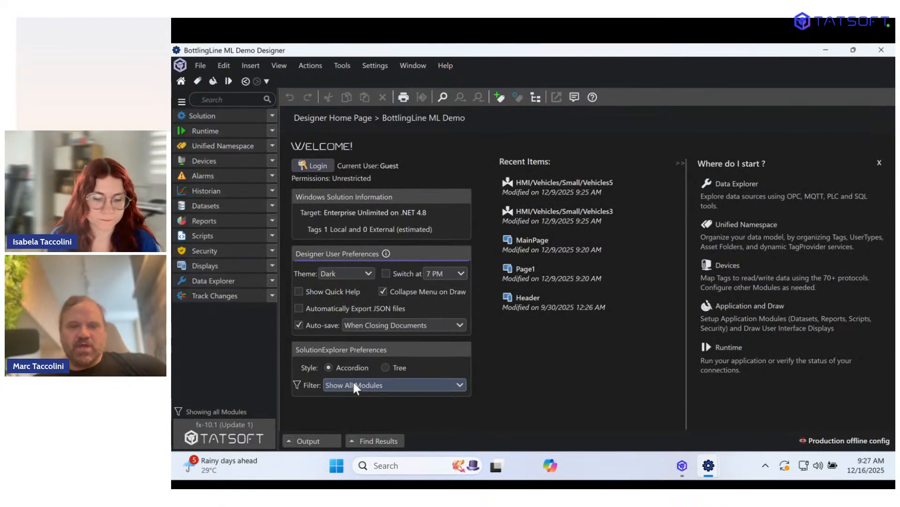
click(356, 272)
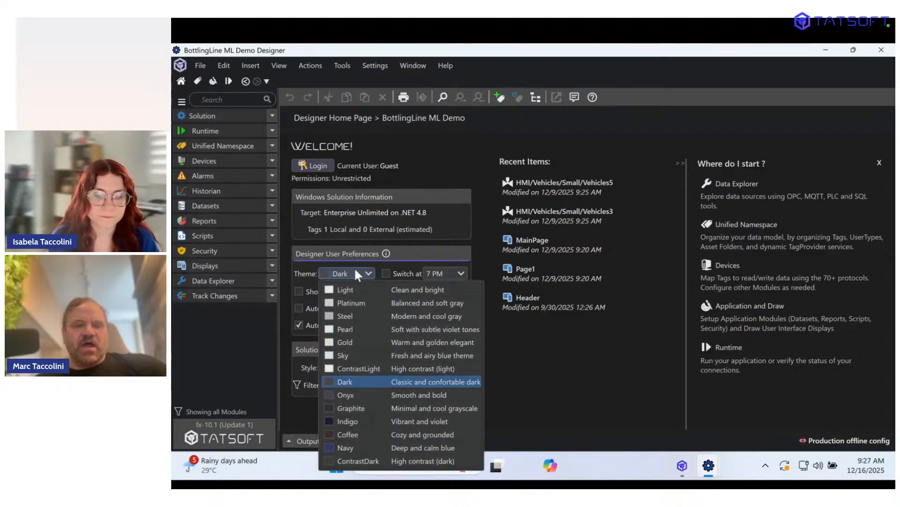
click(352, 355)
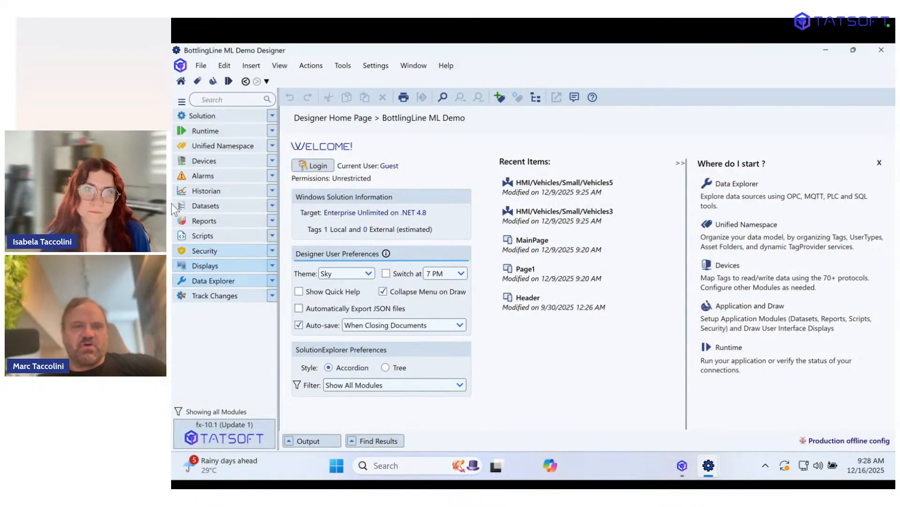
mouse_move(428, 488)
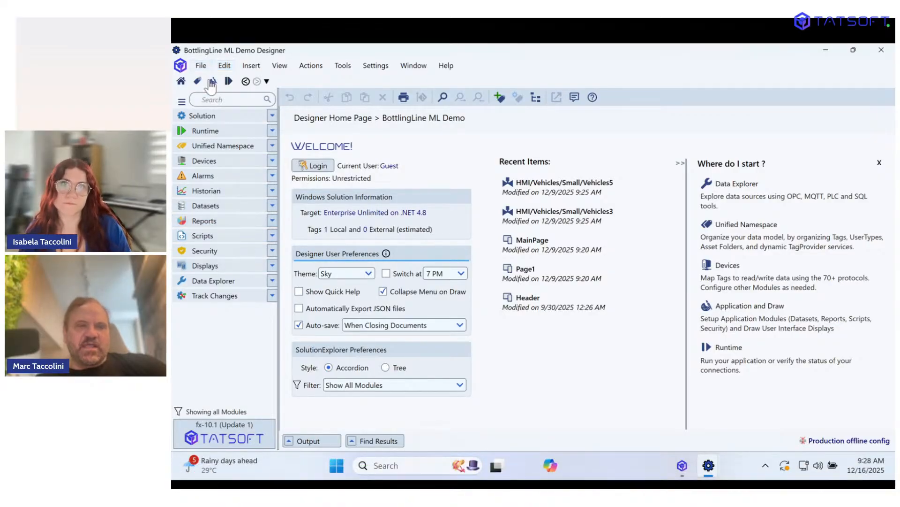
Return to the Page1 drawing and set its display theme to Light.
click(212, 82)
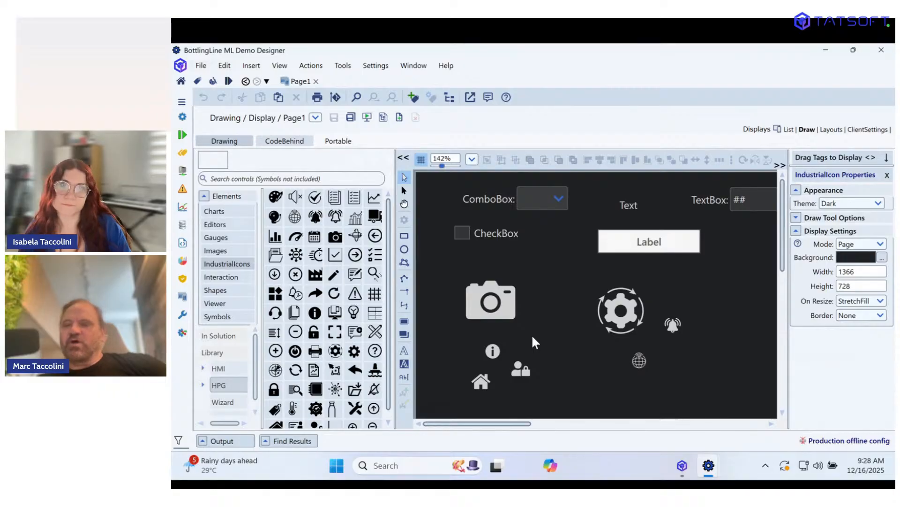
click(833, 204)
scroll(848, 287, up, 3)
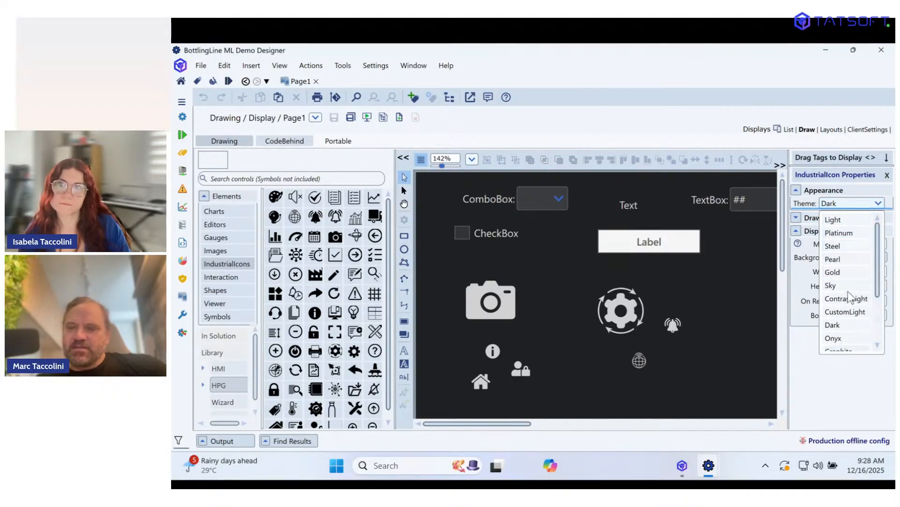
click(847, 221)
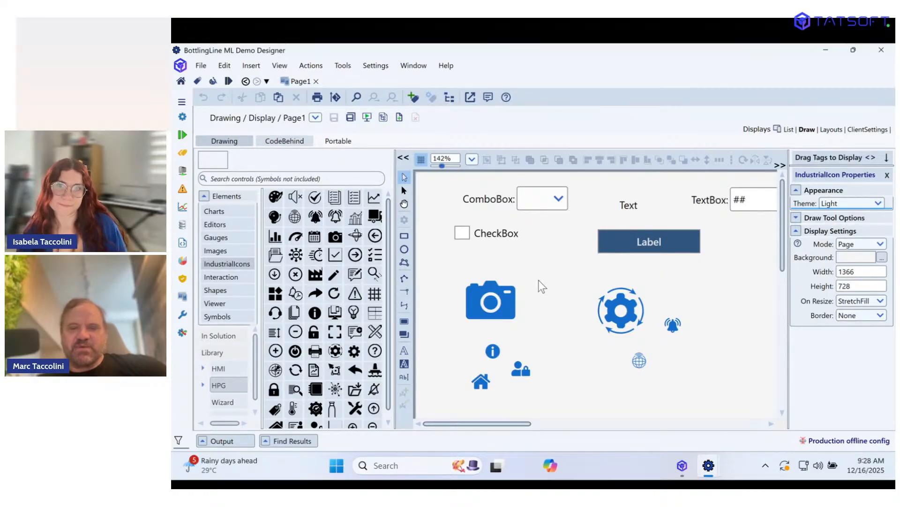
Shift the Label slightly down, move the TextBlock to about 218.69, 33.7, and view the TextBlock's text settings.
mouse_move(602, 243)
mouse_down()
mouse_move(596, 262)
mouse_move(608, 253)
mouse_up()
drag(626, 206, 610, 210)
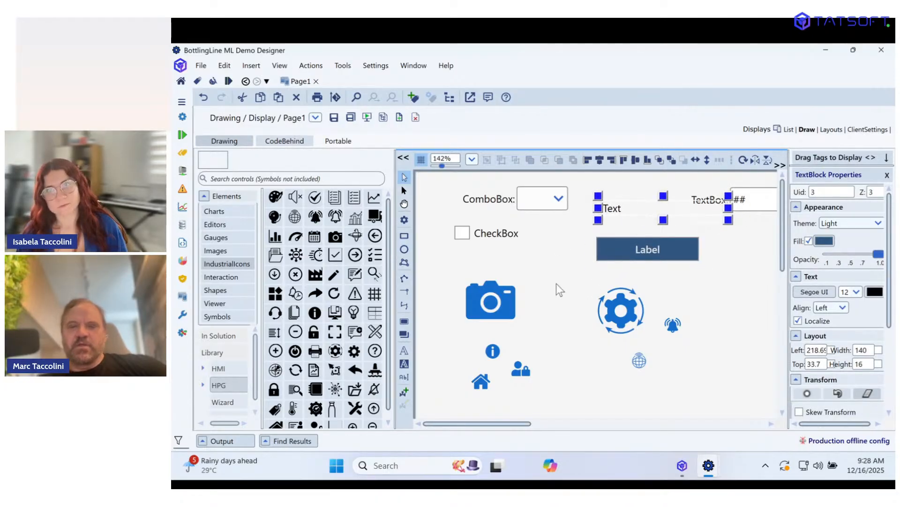
double_click(614, 212)
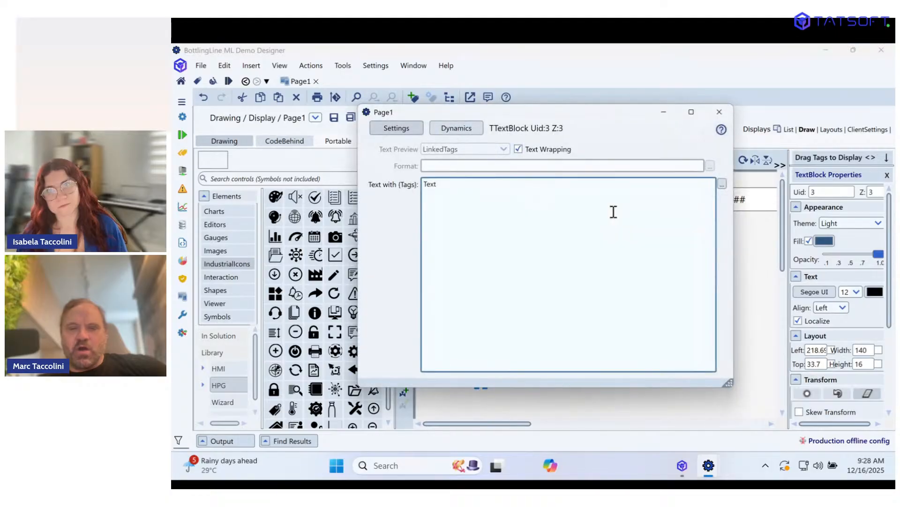
click(718, 115)
Compare the Theme and RGB brushes for the TextBlock's text color, keep TextForeground, and move the TextBlock to about 212.26, 42.37.
click(873, 292)
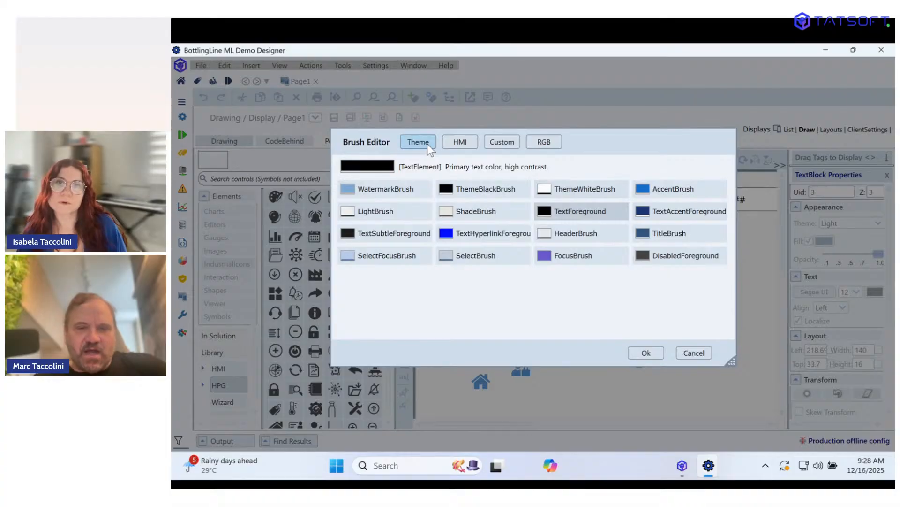
click(556, 143)
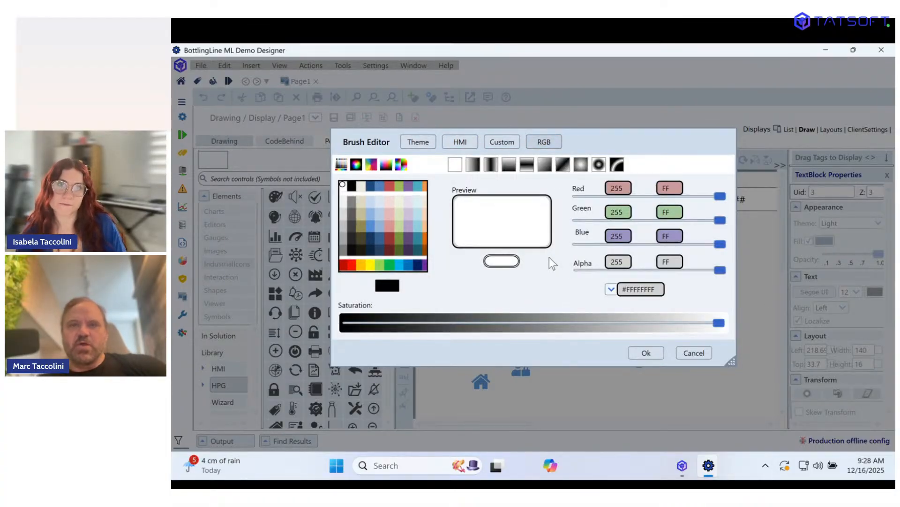
click(418, 145)
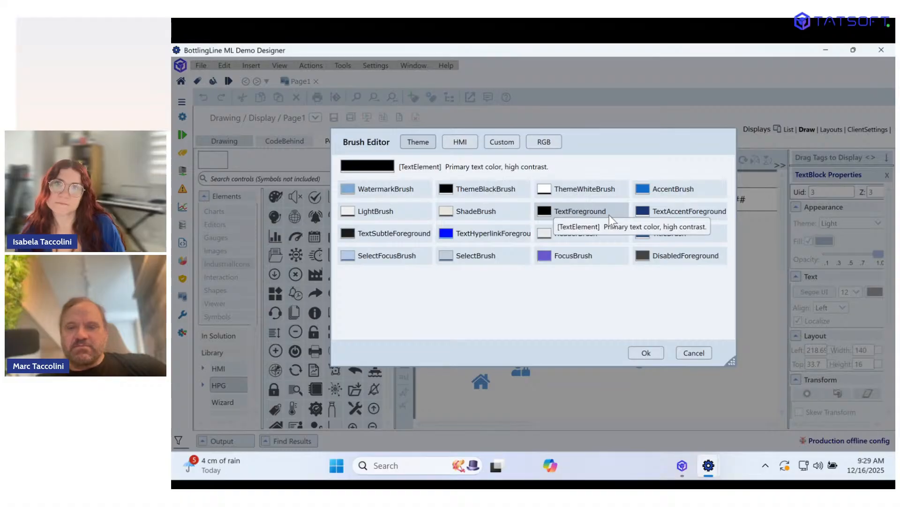
click(646, 353)
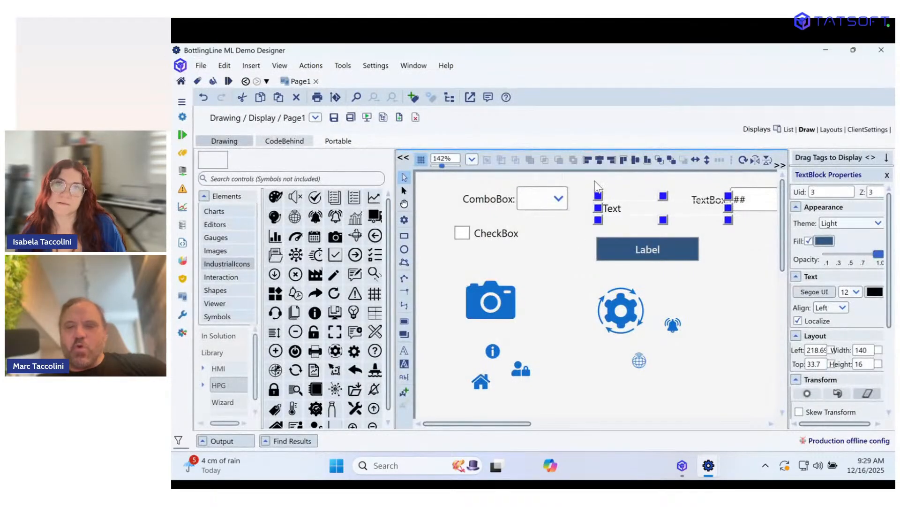
drag(616, 212, 609, 223)
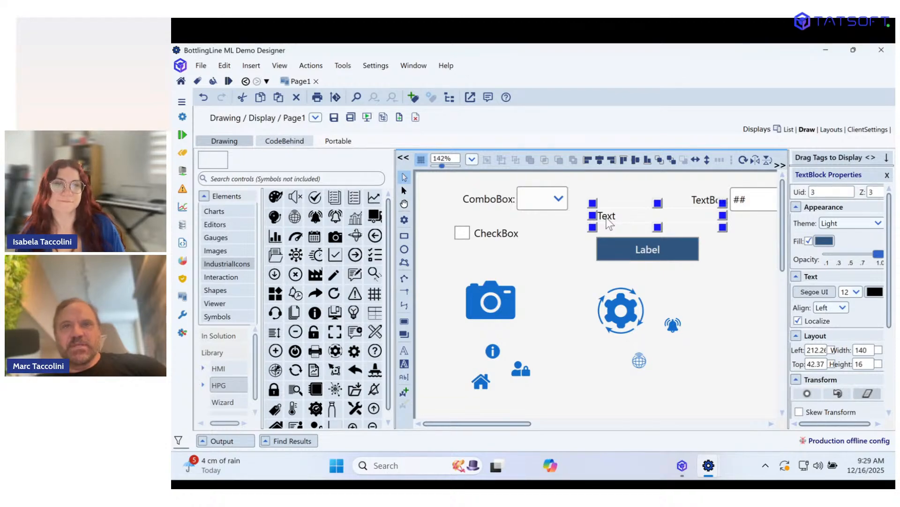
Examine the gear icon's custom settings and the theme brush used for its icon color, leaving both unchanged.
click(621, 324)
double_click(620, 323)
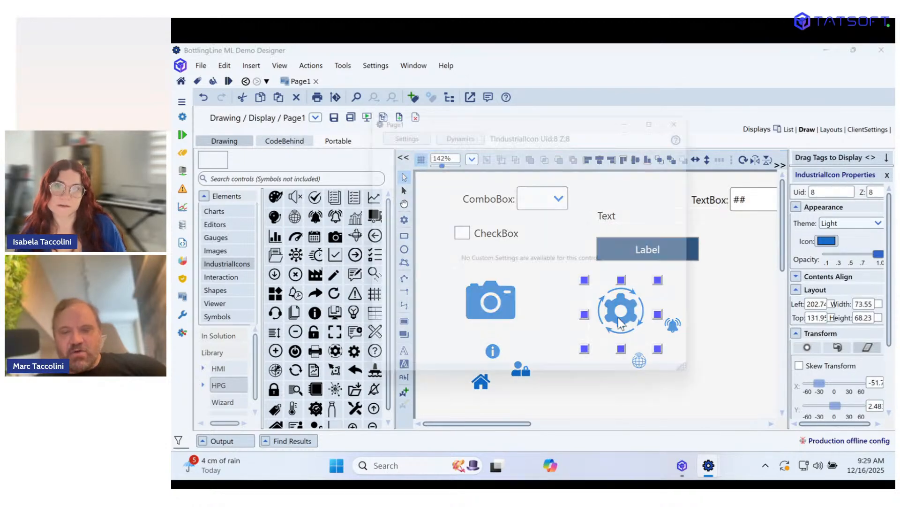
click(826, 241)
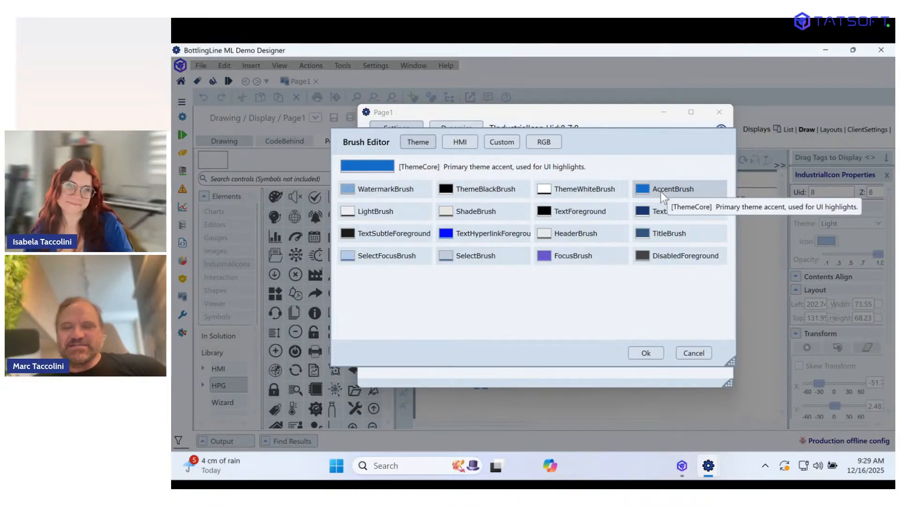
click(692, 351)
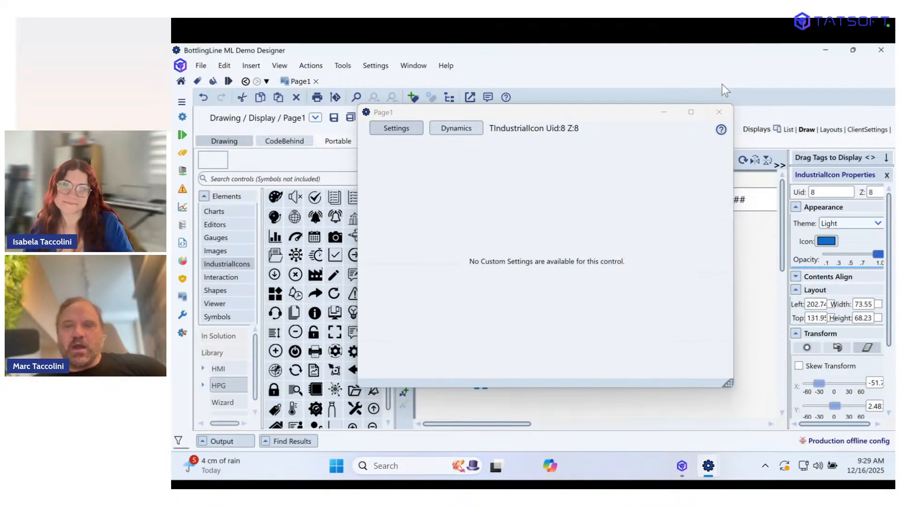
click(720, 112)
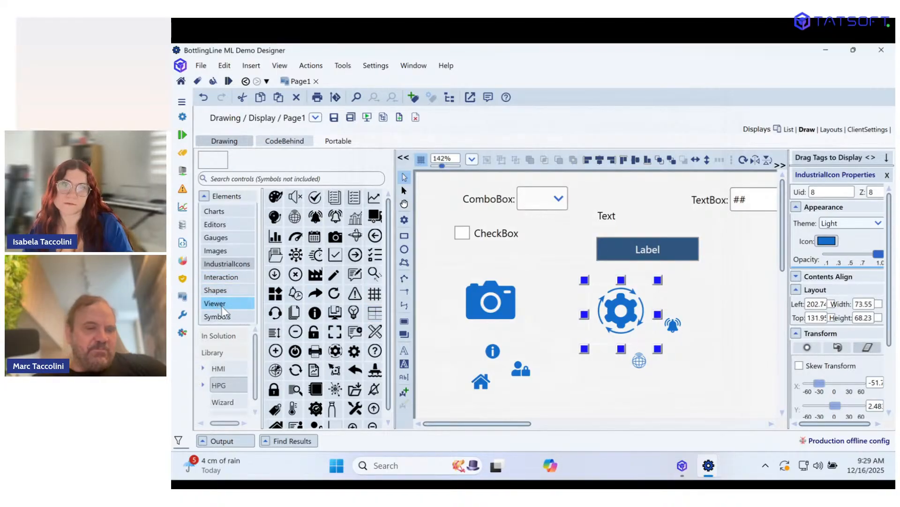
Show the Interaction elements, then move the ComboBox to about 233.5, 249.5 and the CheckBox to about 393.6, 152.1.
click(231, 276)
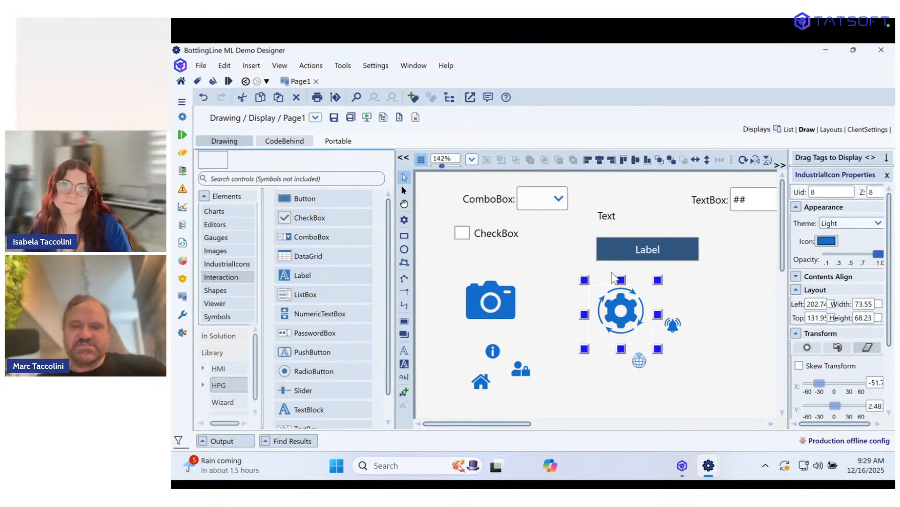
drag(517, 200, 685, 396)
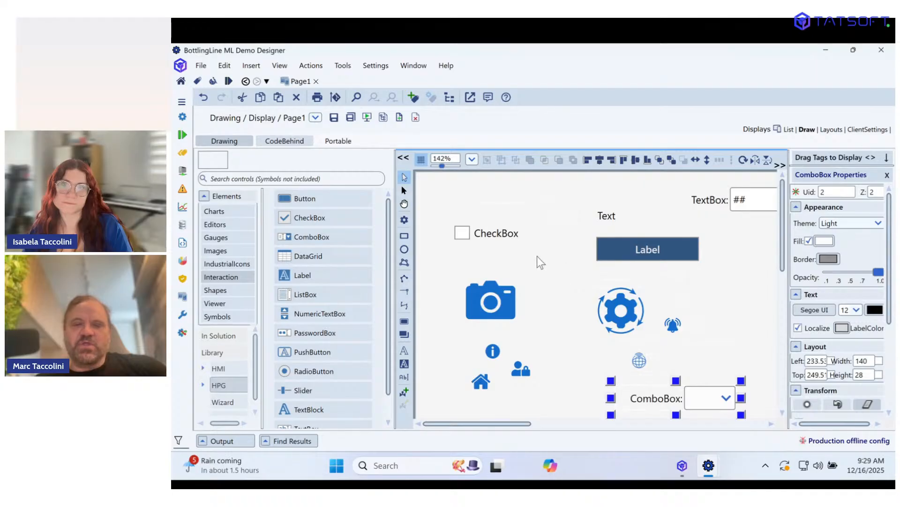
drag(503, 235, 734, 291)
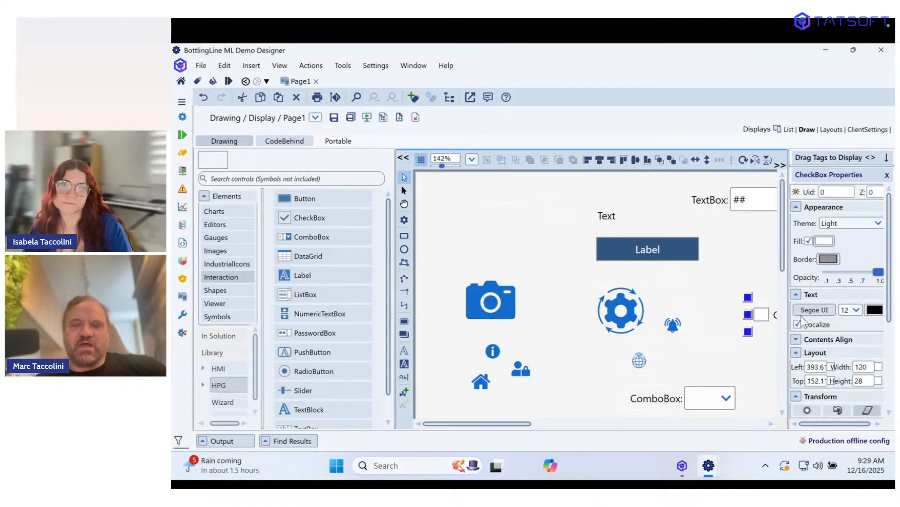
Draw a rectangle about 160.8 wide and 62.99 high above the camera icon, at about 20.23, 31.74.
click(404, 235)
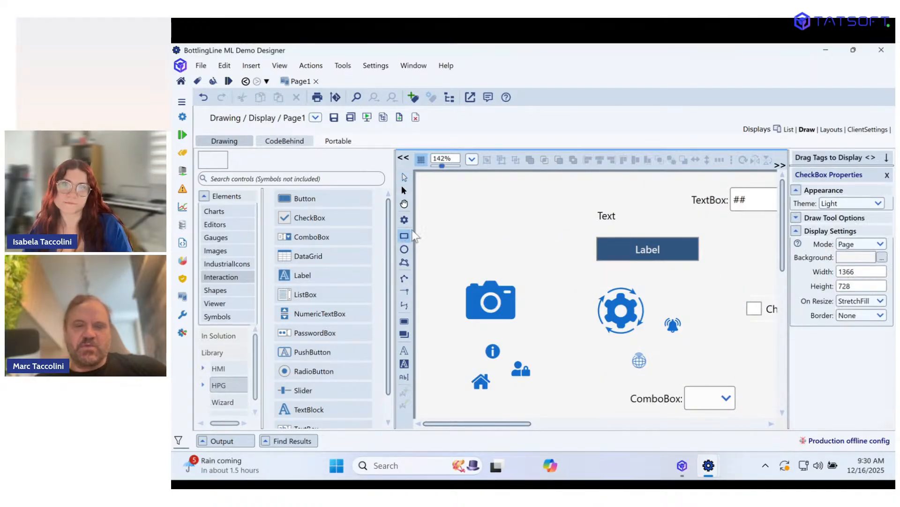
click(432, 199)
click(467, 227)
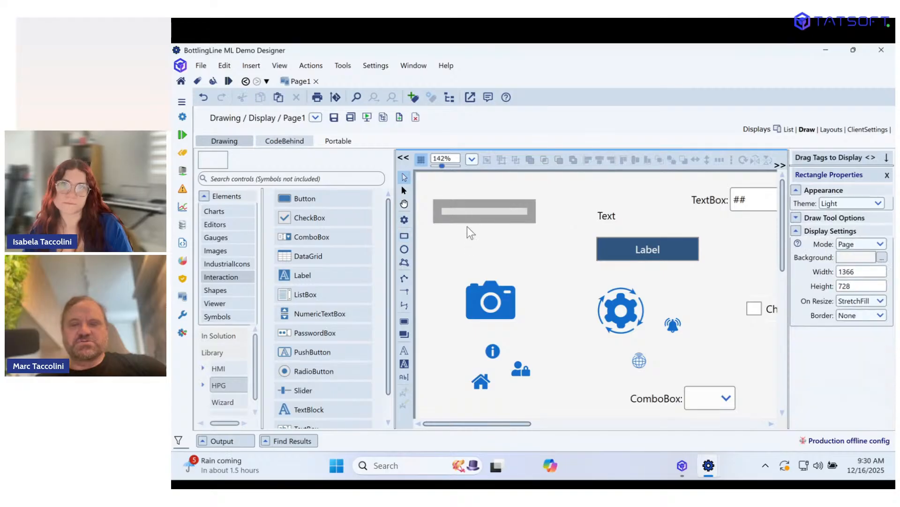
click(494, 219)
drag(543, 229, 577, 259)
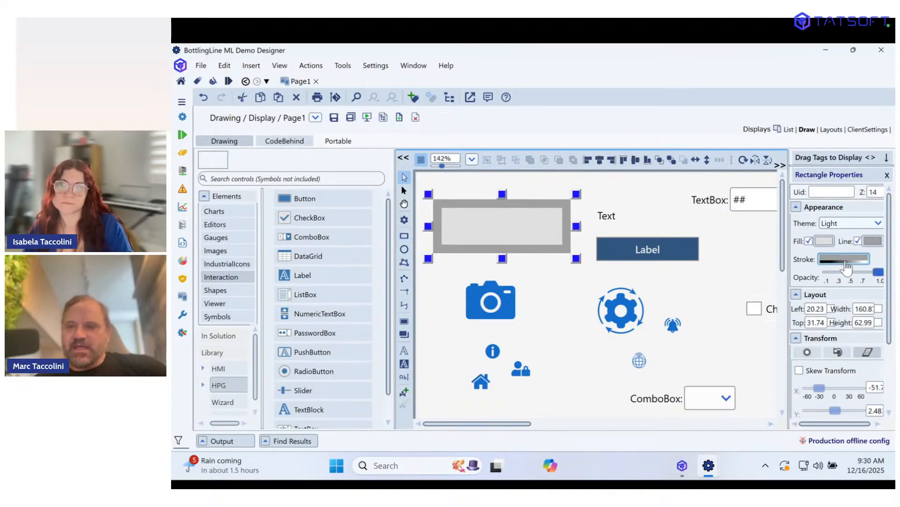
Compare the RGB, Theme, HMI and Custom brushes for the rectangle's fill, and fill it with the custom Waste color.
click(824, 242)
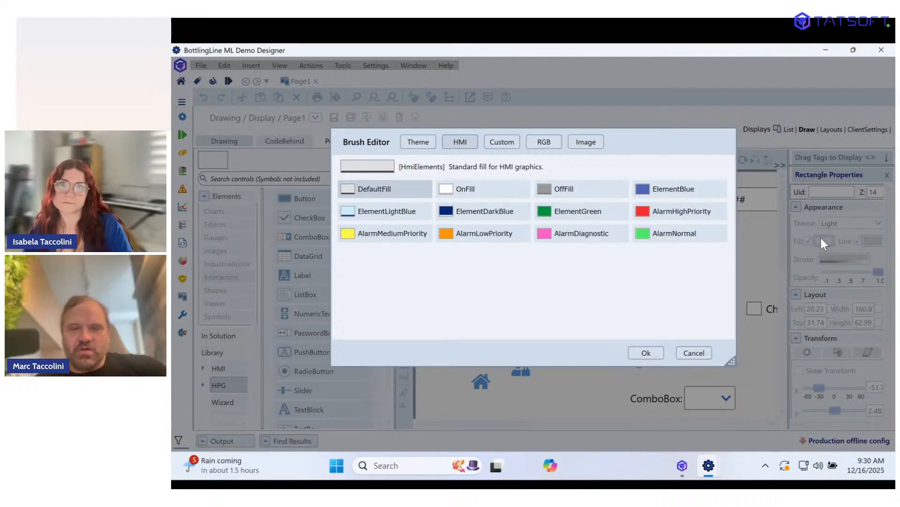
click(539, 142)
mouse_move(295, 485)
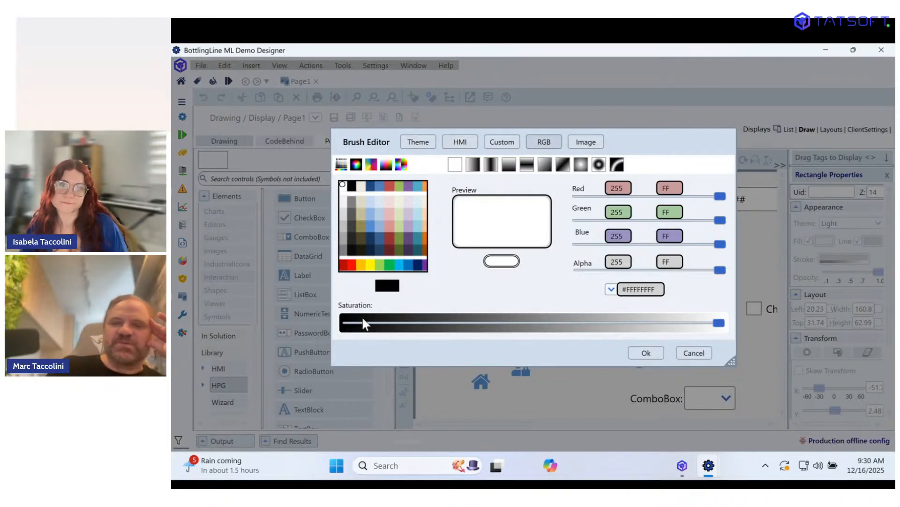
click(418, 146)
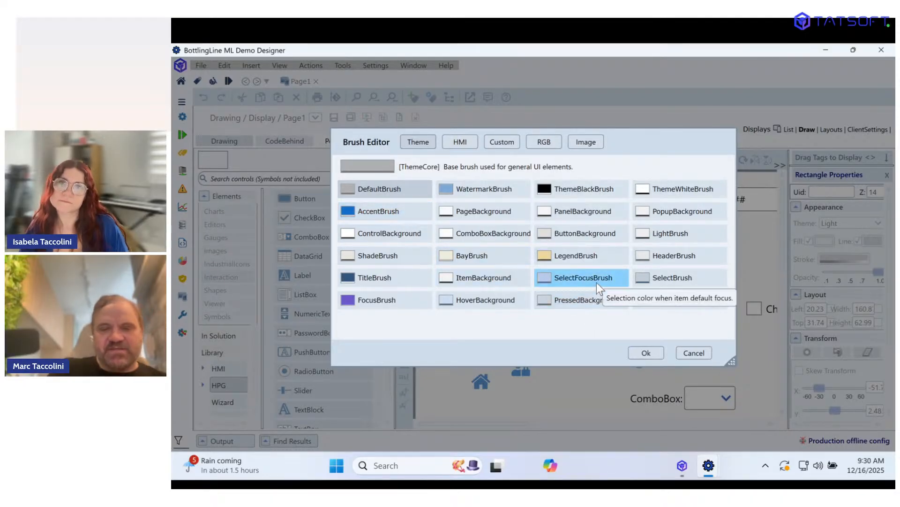
click(457, 142)
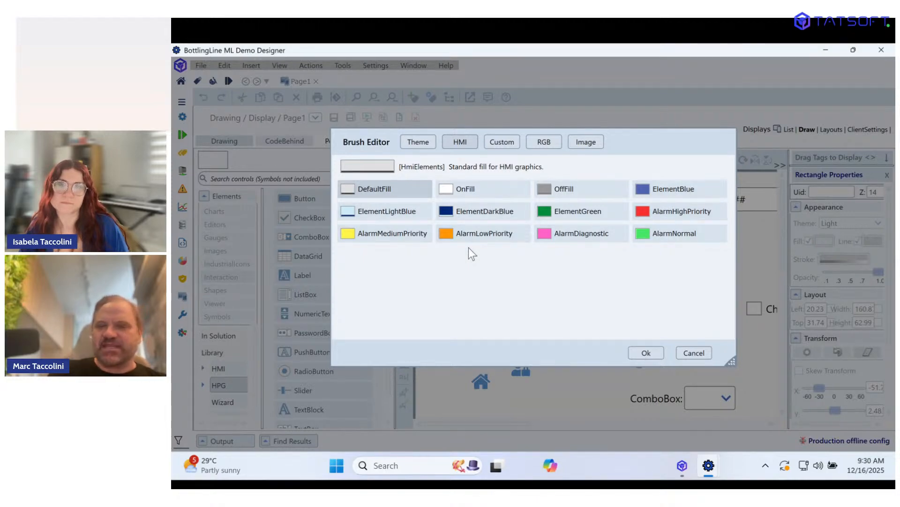
click(500, 144)
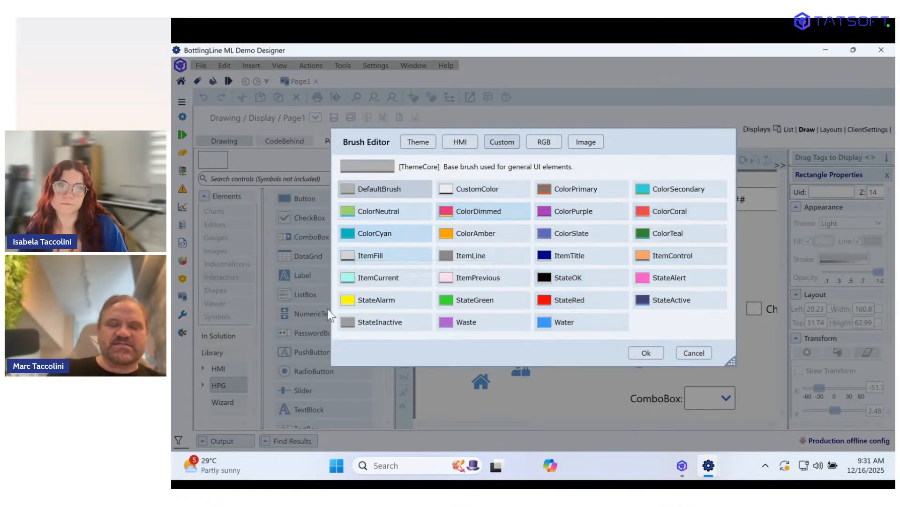
click(357, 326)
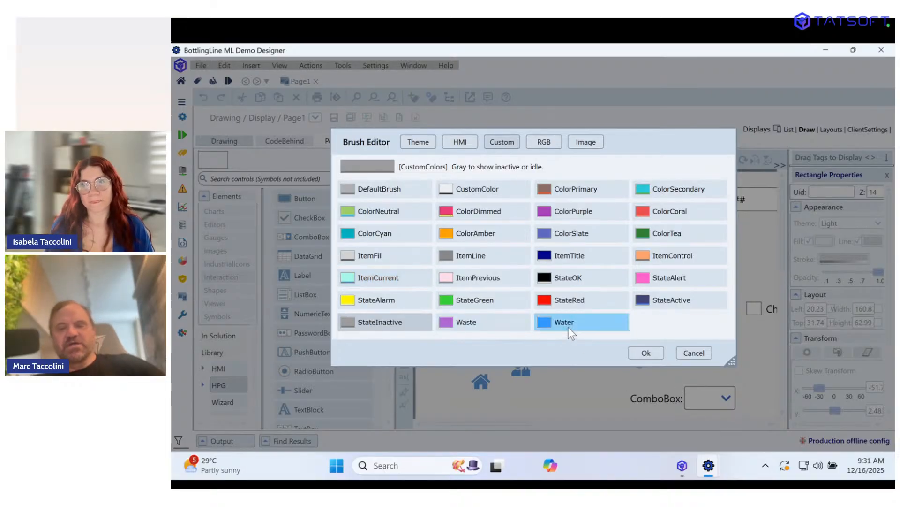
click(486, 322)
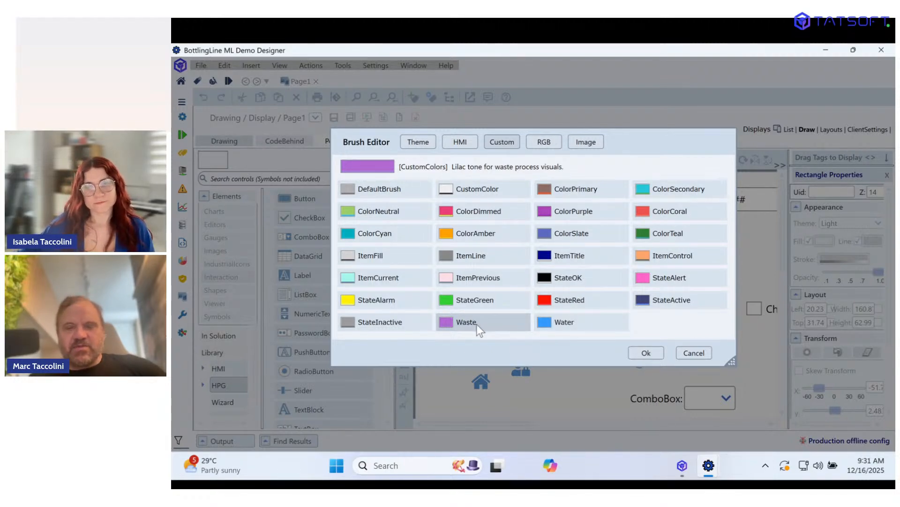
click(566, 327)
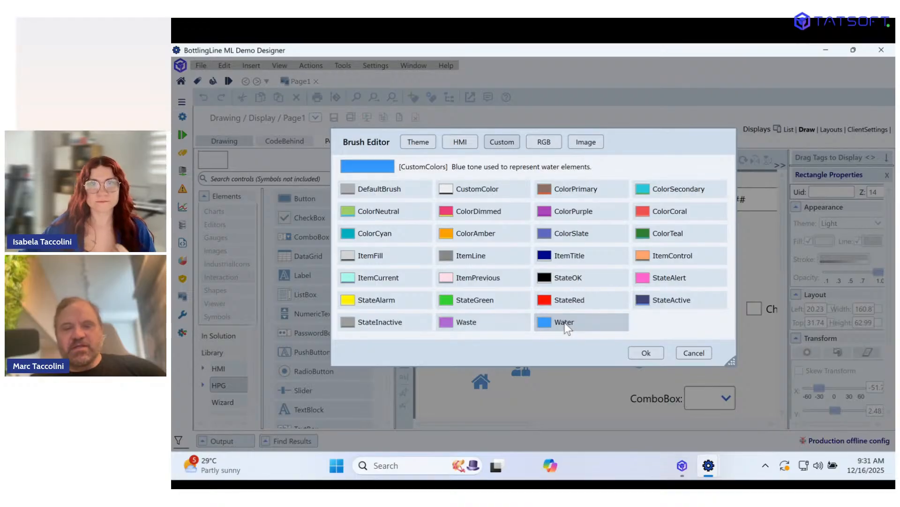
click(469, 322)
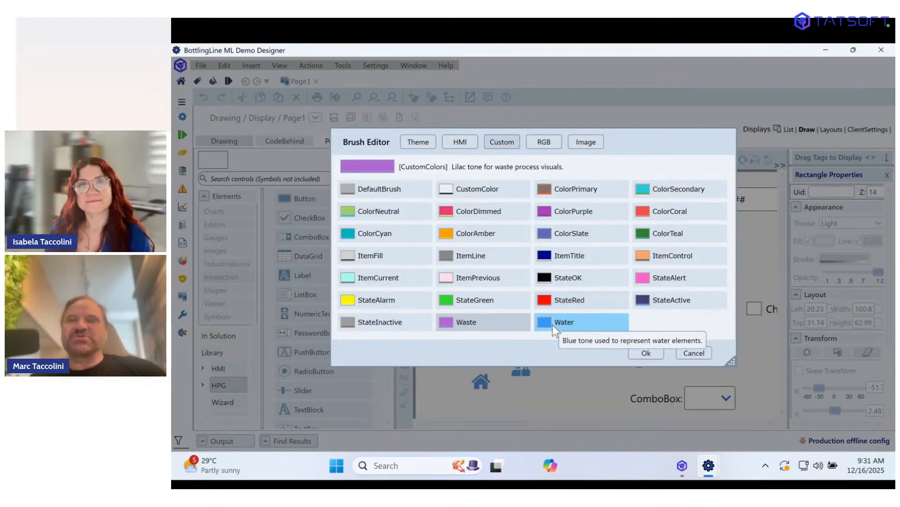
click(652, 356)
Select the TextBlock and set the display theme to Onyx.
click(605, 218)
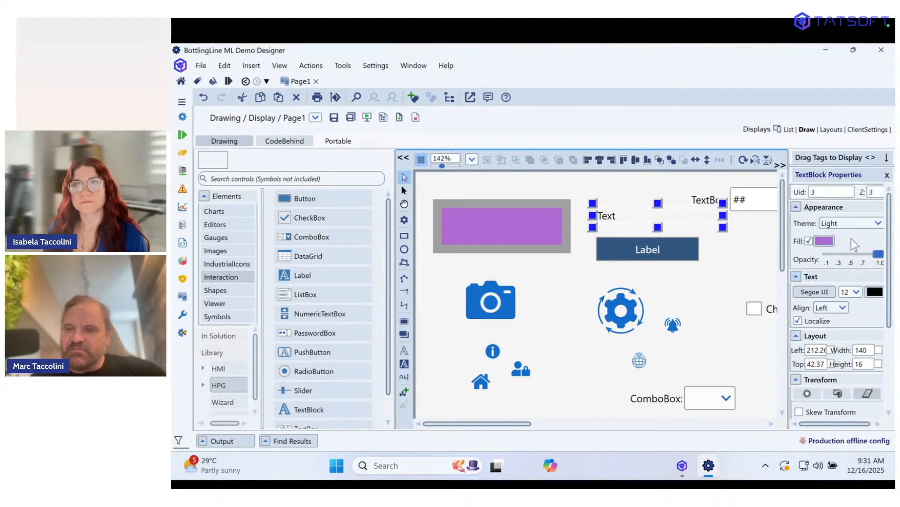
click(841, 221)
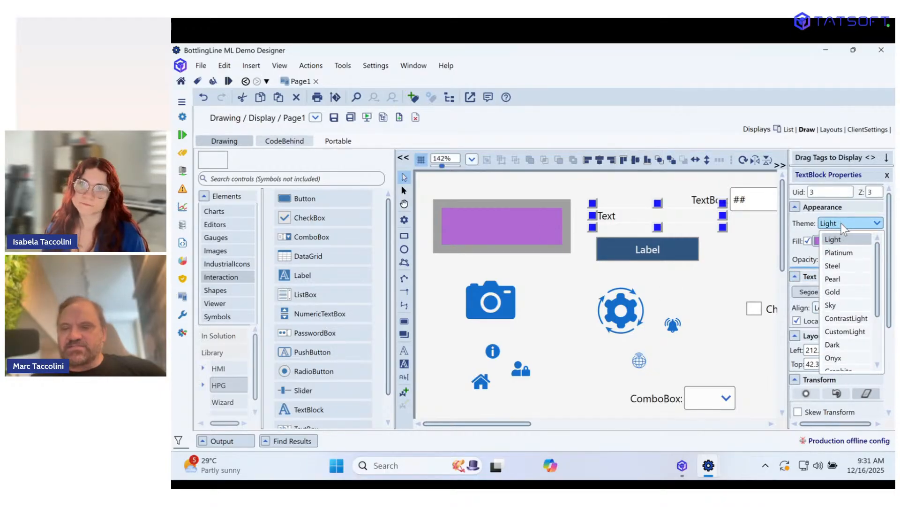
click(836, 356)
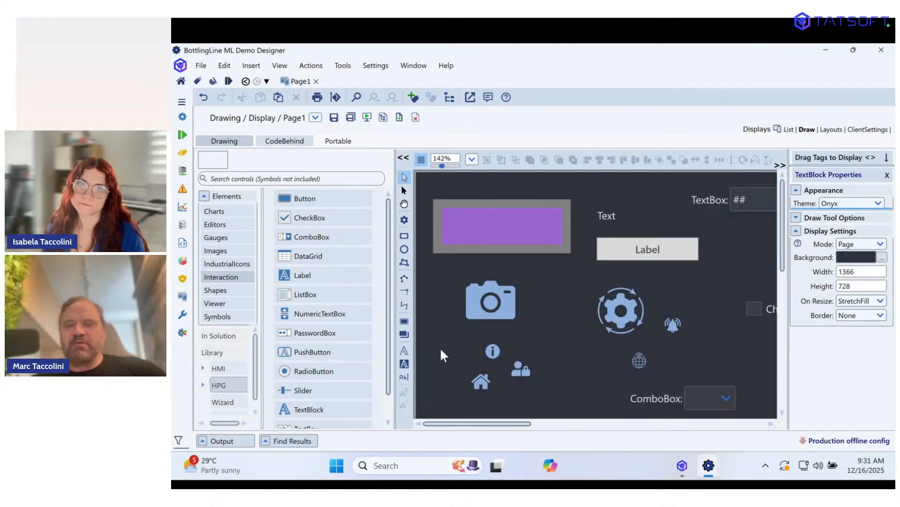
Examine the theme brush of the TextBlock's text color, keep TextForeground, and nudge the TextBlock to about 211.98, 42.37.
click(605, 220)
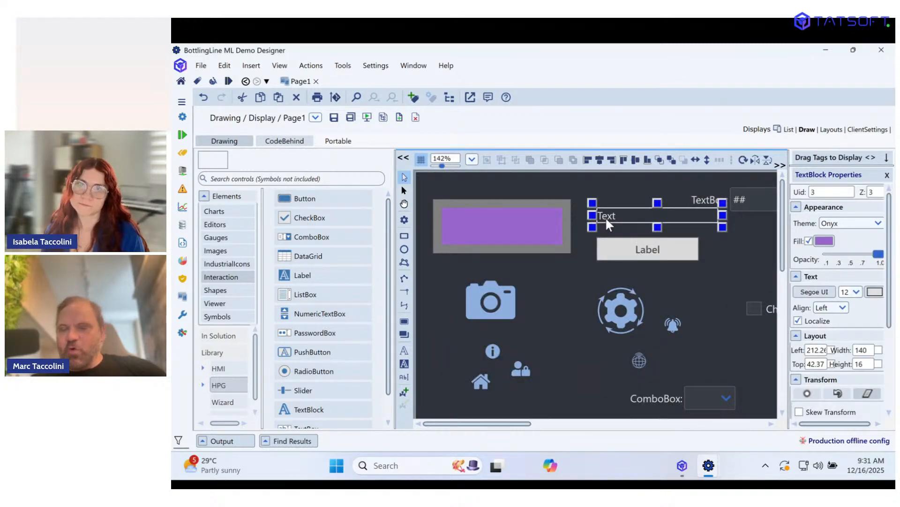
click(871, 293)
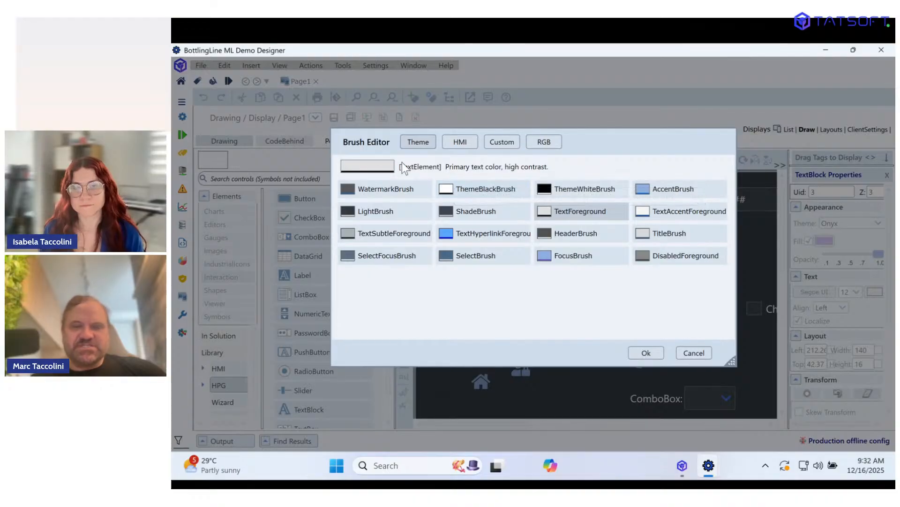
click(644, 352)
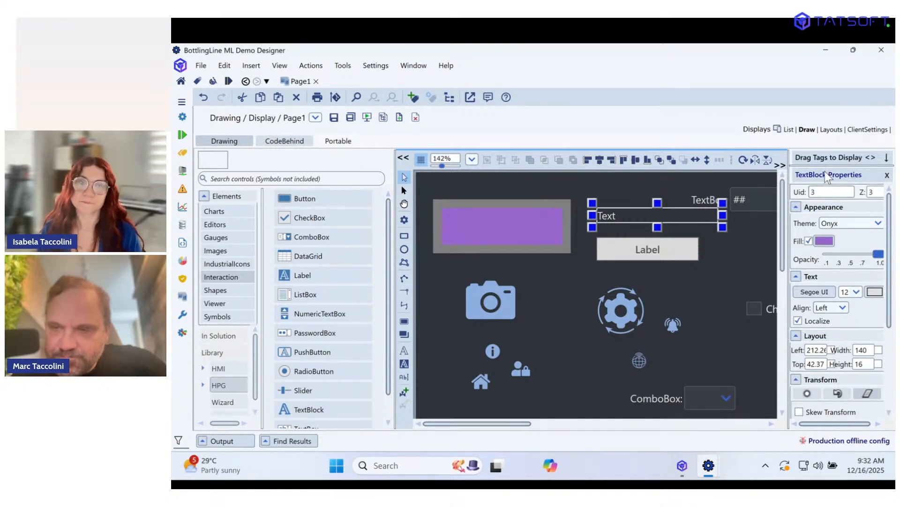
click(646, 269)
click(610, 215)
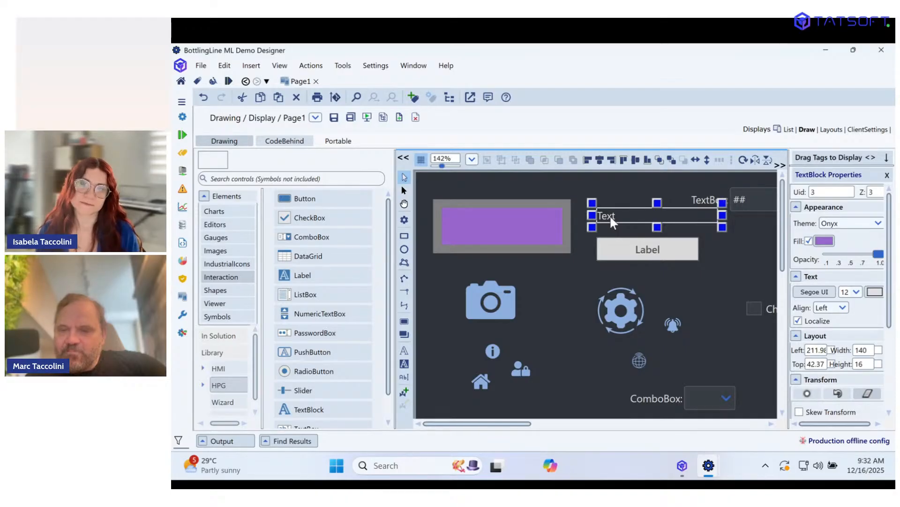
click(573, 271)
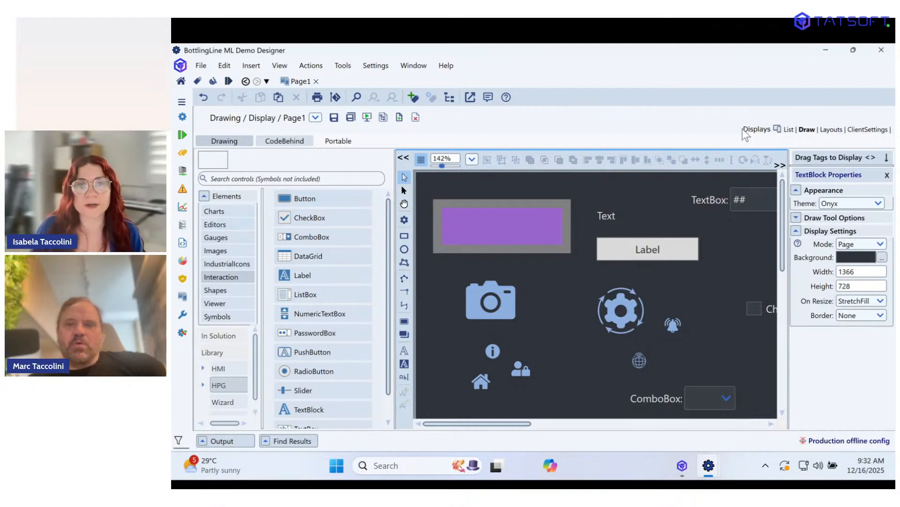
Show the displays list, open the user preferences, compare the dark and high-contrast theme styles, and set the Designer theme to Onyx.
click(790, 129)
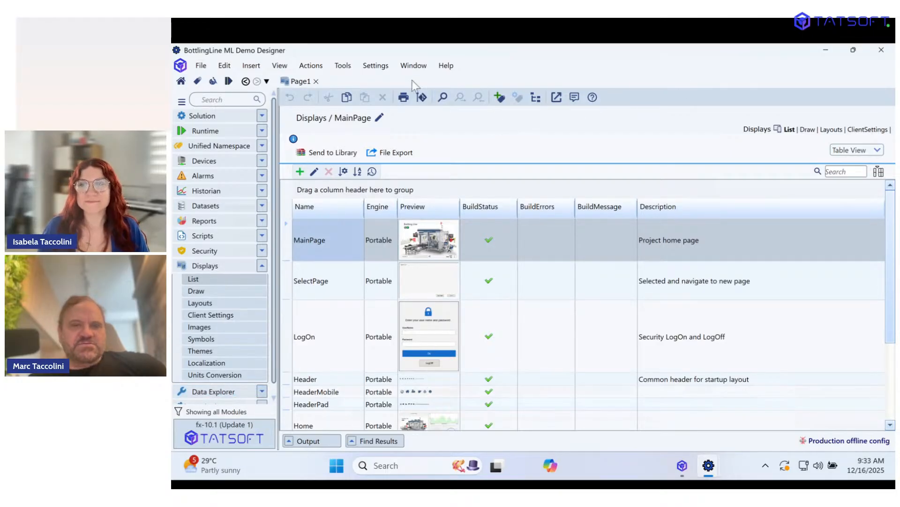
click(378, 66)
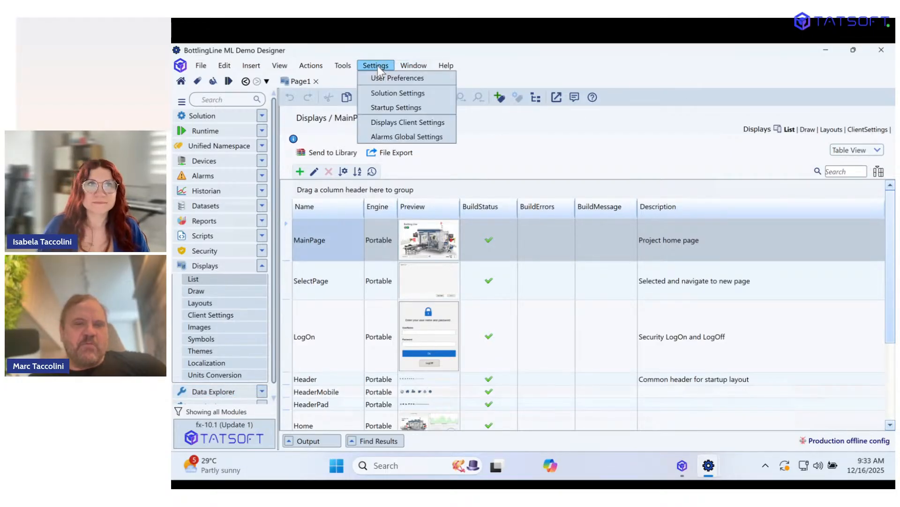
click(390, 80)
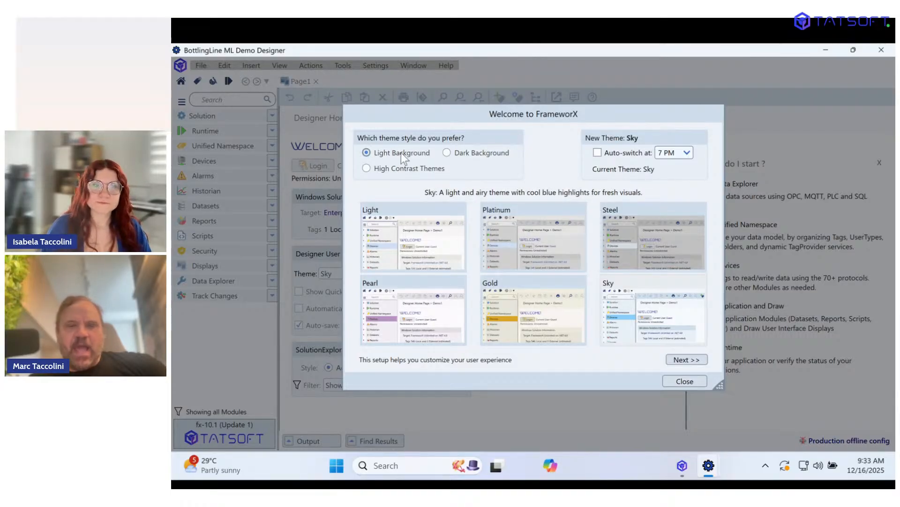
click(446, 153)
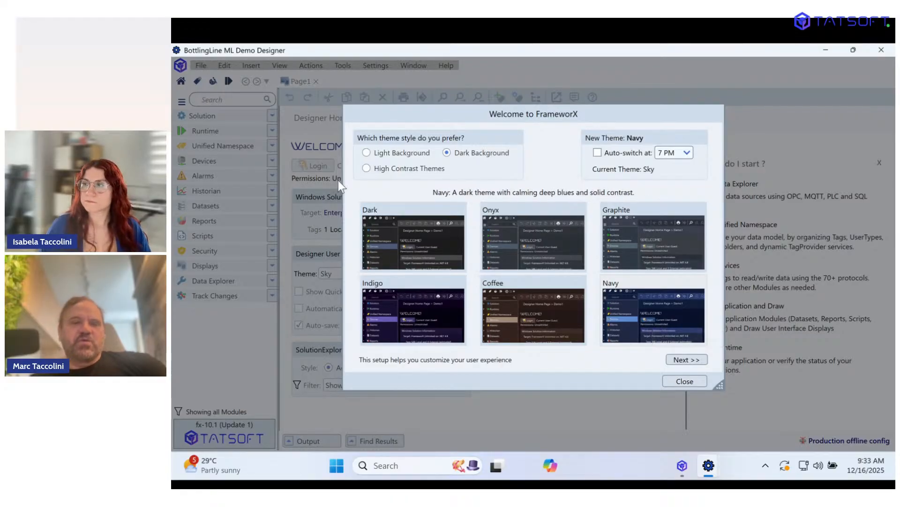
click(366, 169)
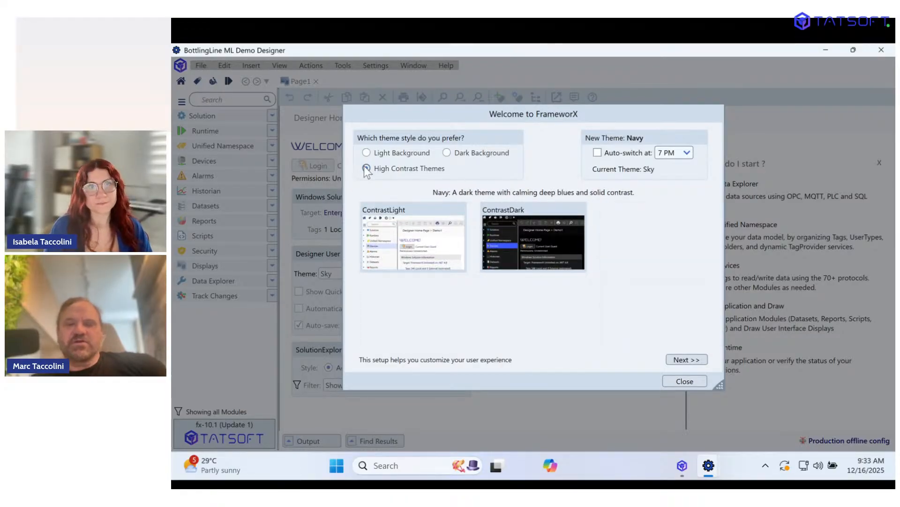
click(454, 154)
click(533, 229)
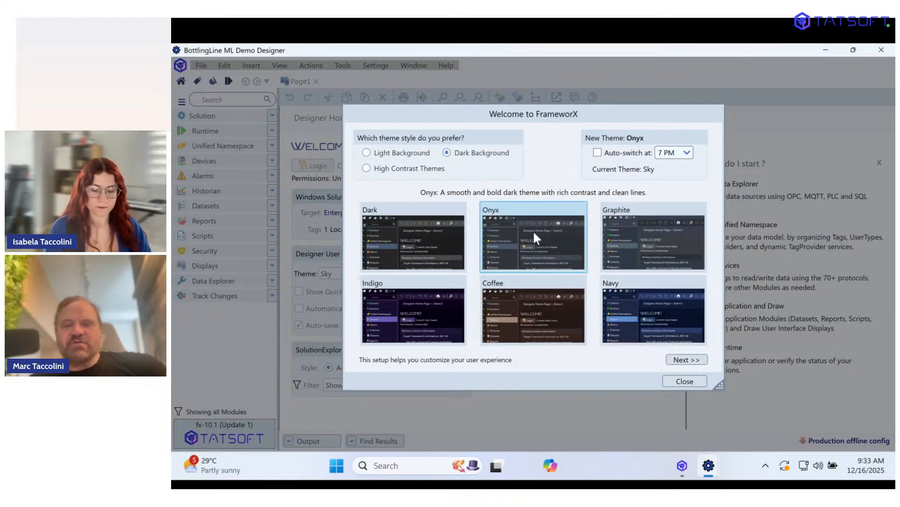
click(676, 381)
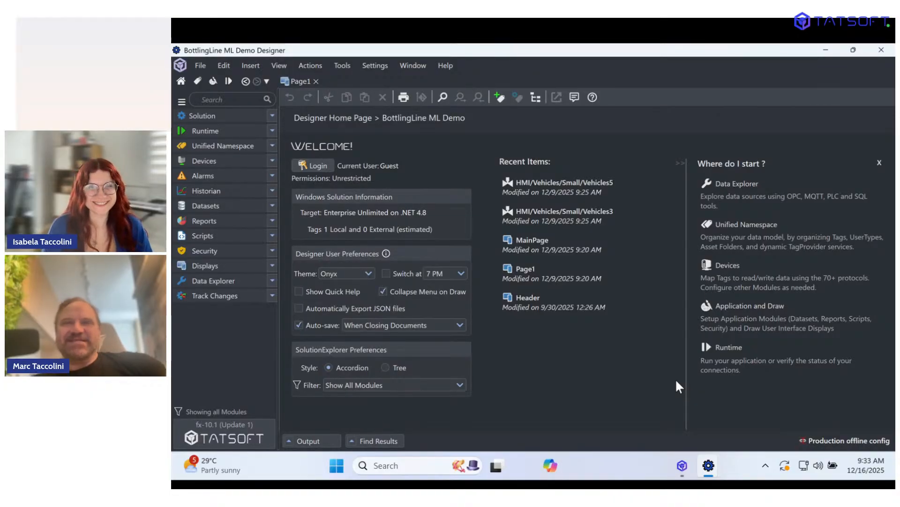
Try the Light, Dark and Platinum Designer themes, and set the Designer theme to Steel.
click(366, 268)
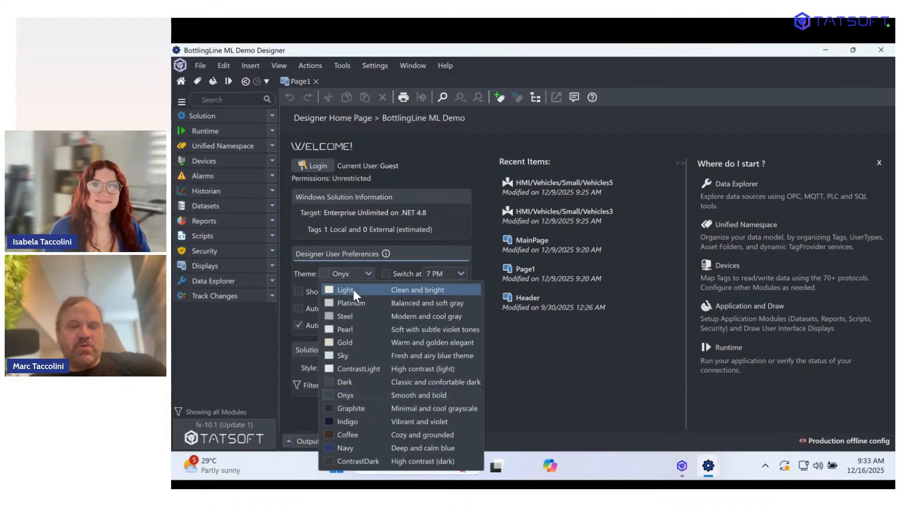
click(353, 288)
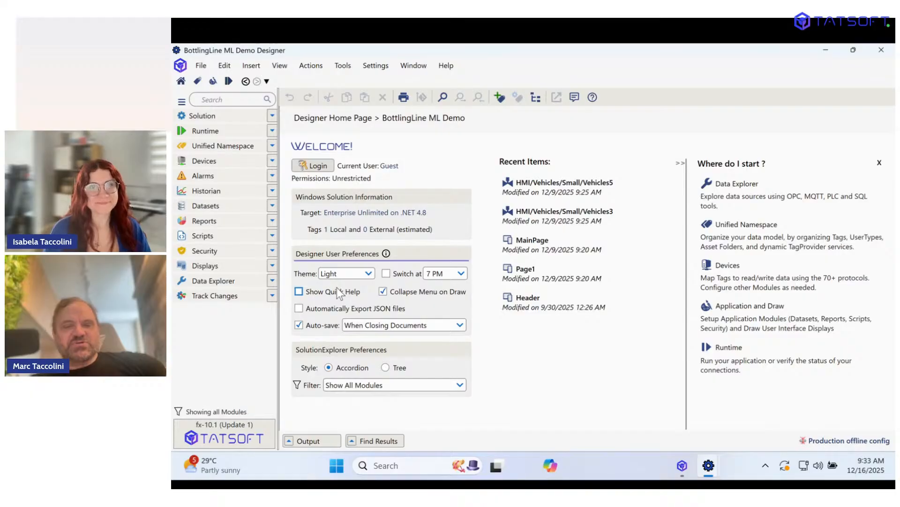
click(341, 275)
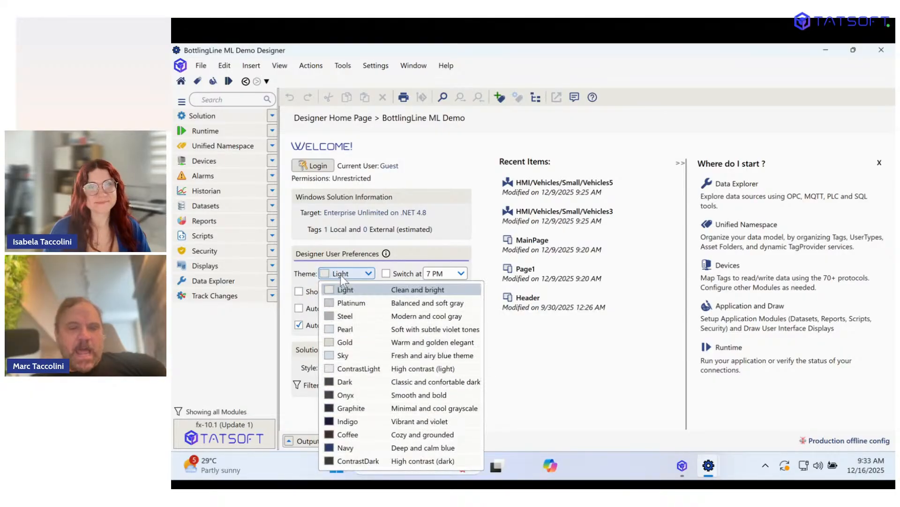
click(343, 382)
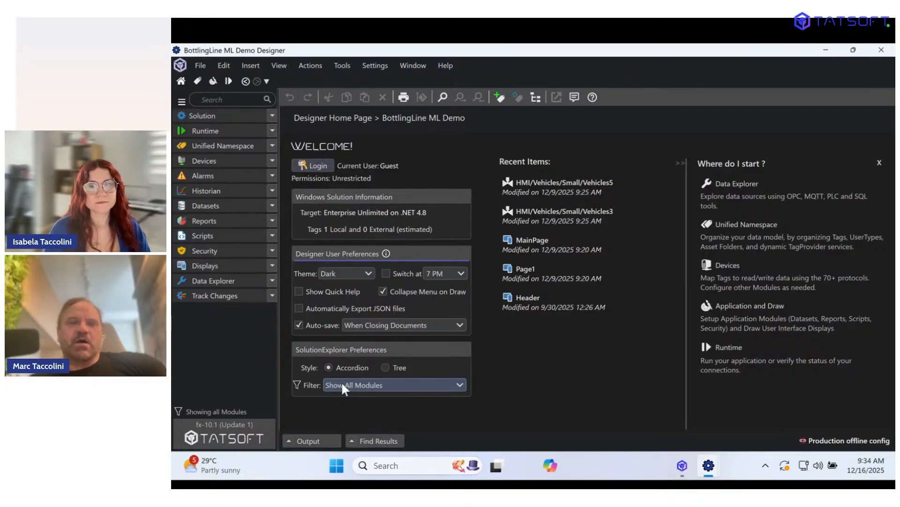
click(369, 273)
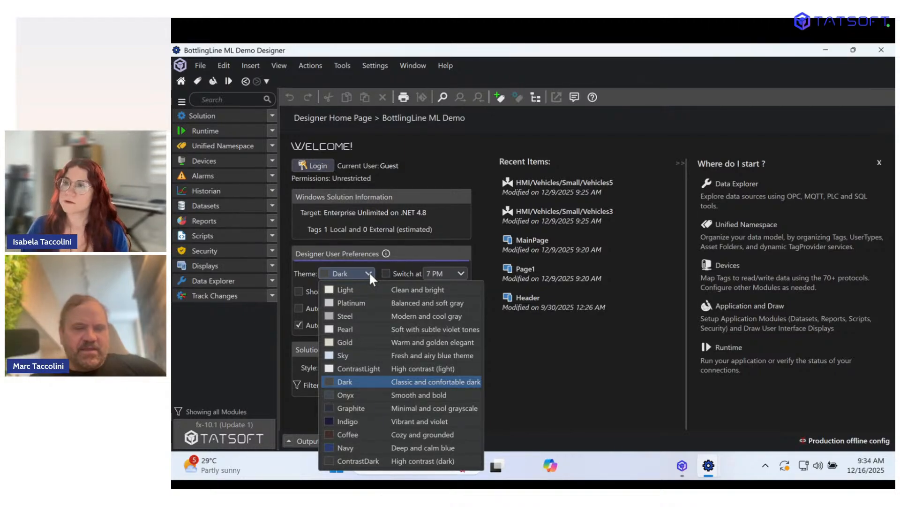
click(368, 303)
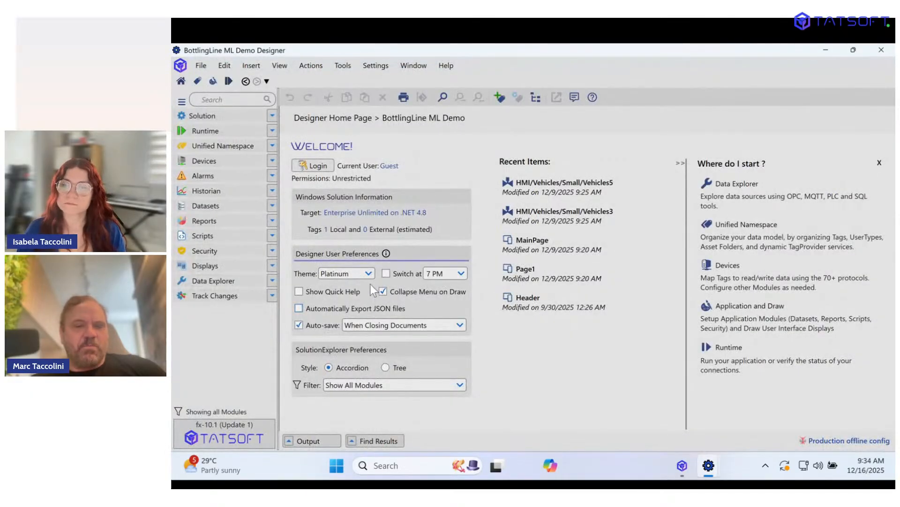
click(370, 274)
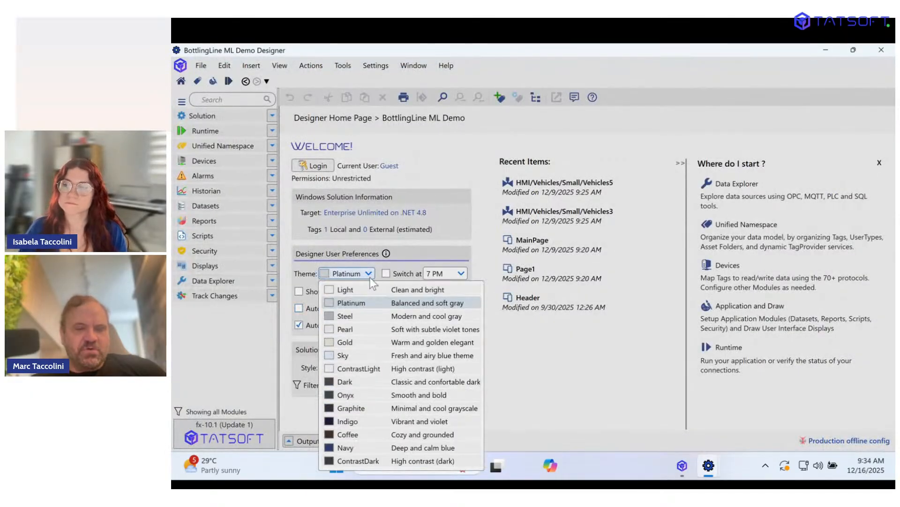
click(362, 315)
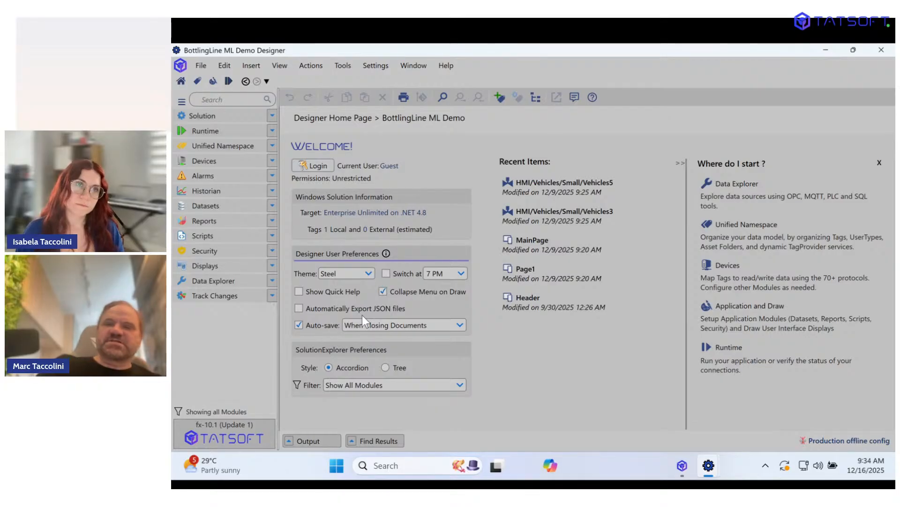
Set the Designer theme to Light and return to drawing the MainPage display.
click(367, 276)
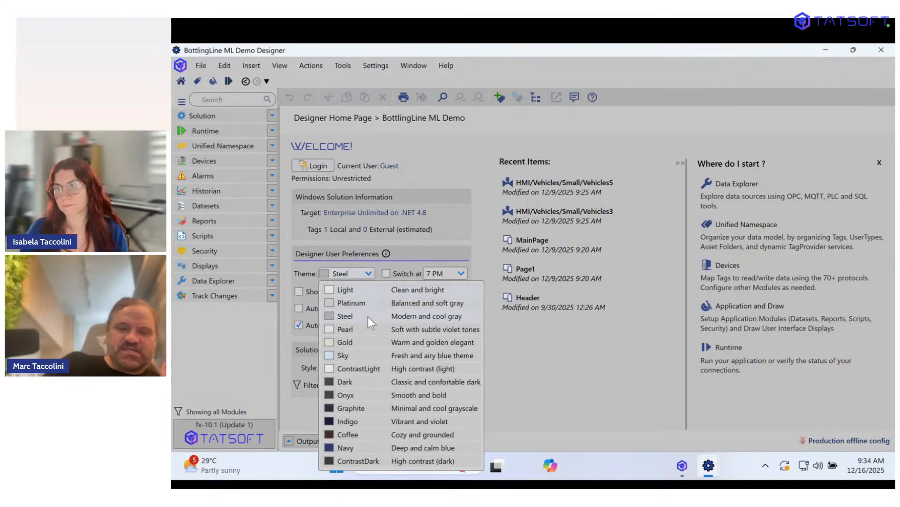
click(362, 289)
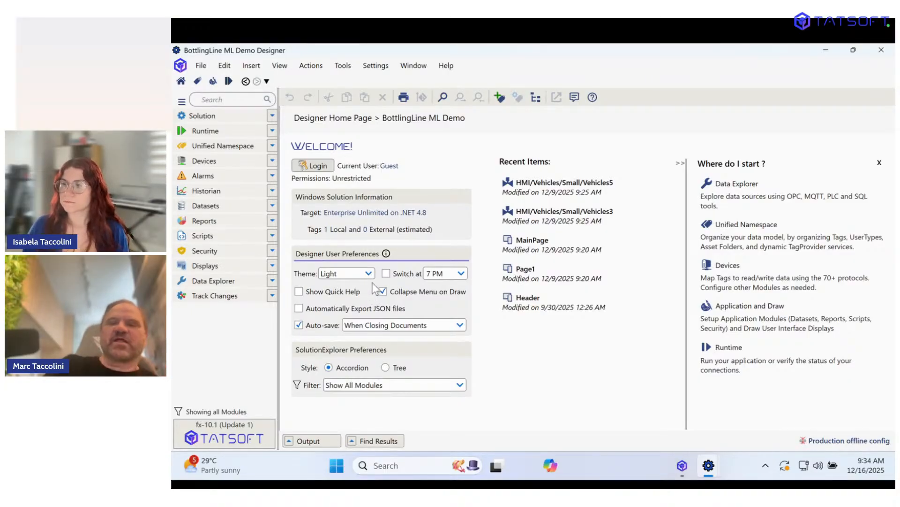
click(370, 272)
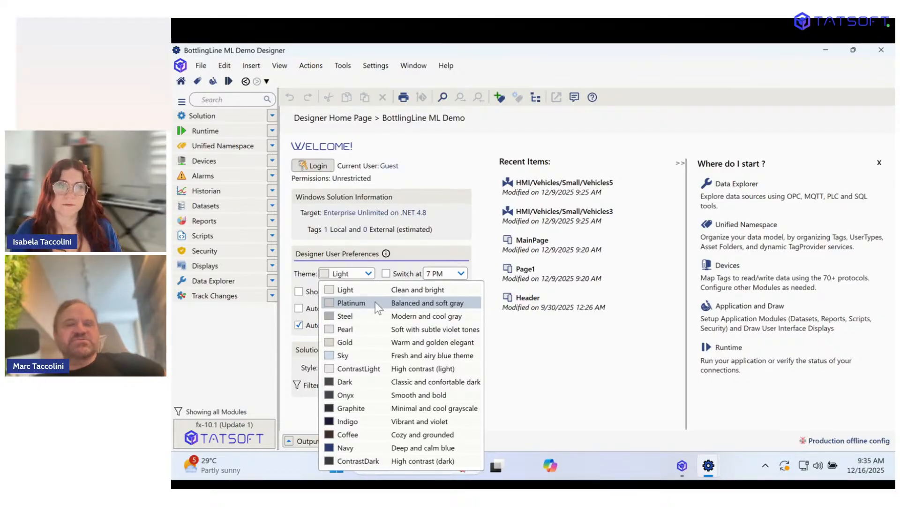
click(212, 81)
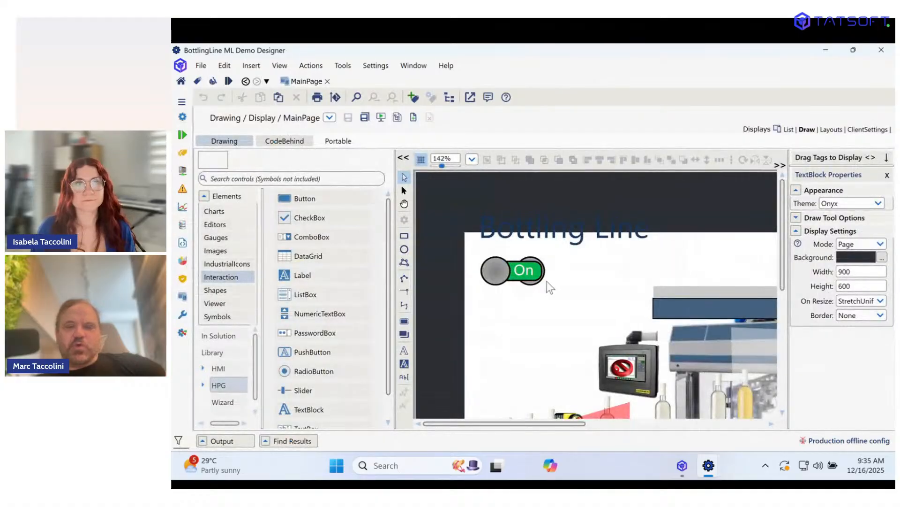
Shrink MainPage's white background rectangle from its upper-left corner to about 604 by 391.
click(521, 270)
click(540, 188)
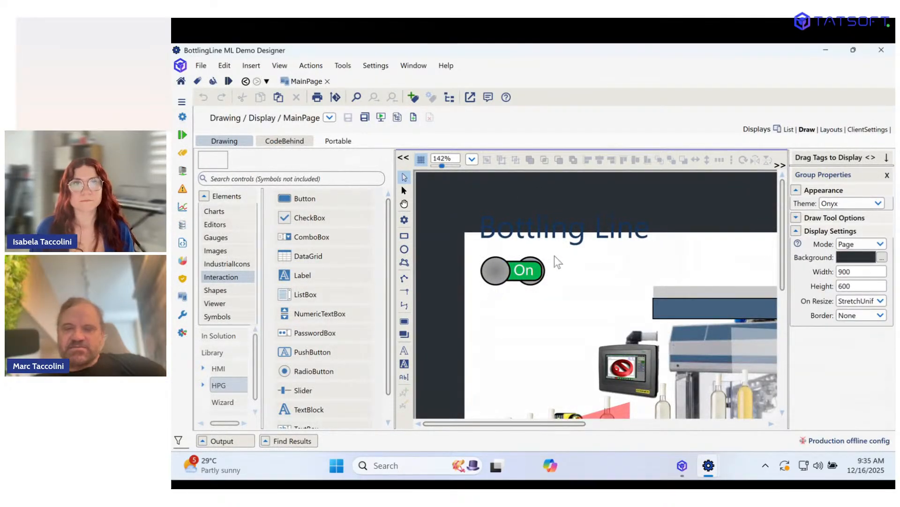
drag(555, 256, 564, 280)
drag(649, 380, 649, 379)
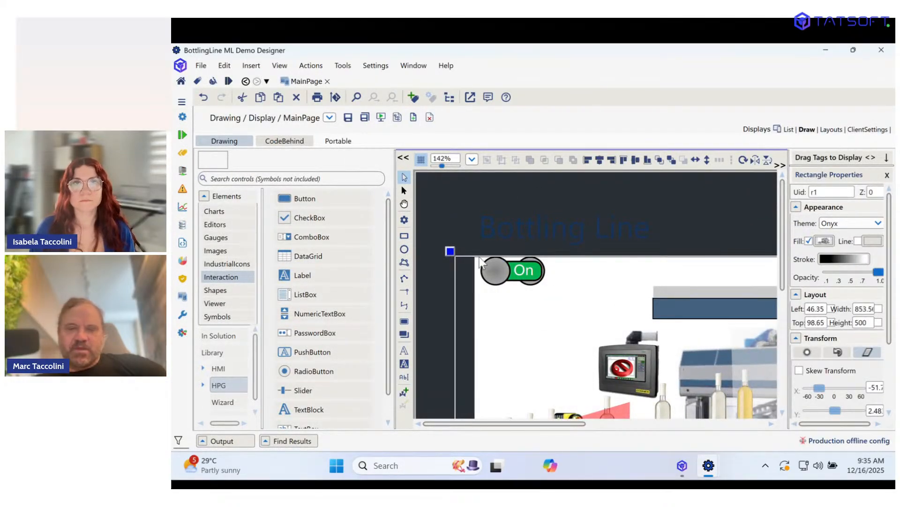
drag(449, 249, 664, 341)
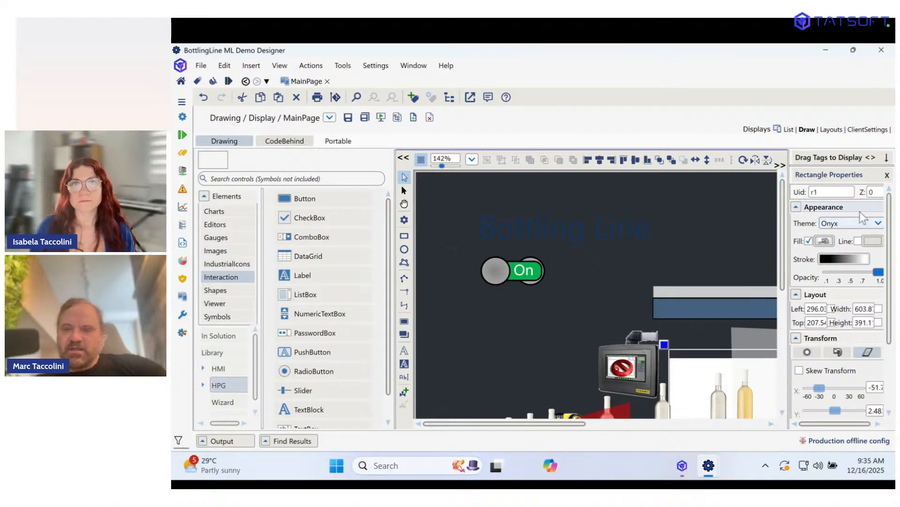
Set the MainPage display theme to Light.
click(846, 221)
scroll(842, 338, up, 2)
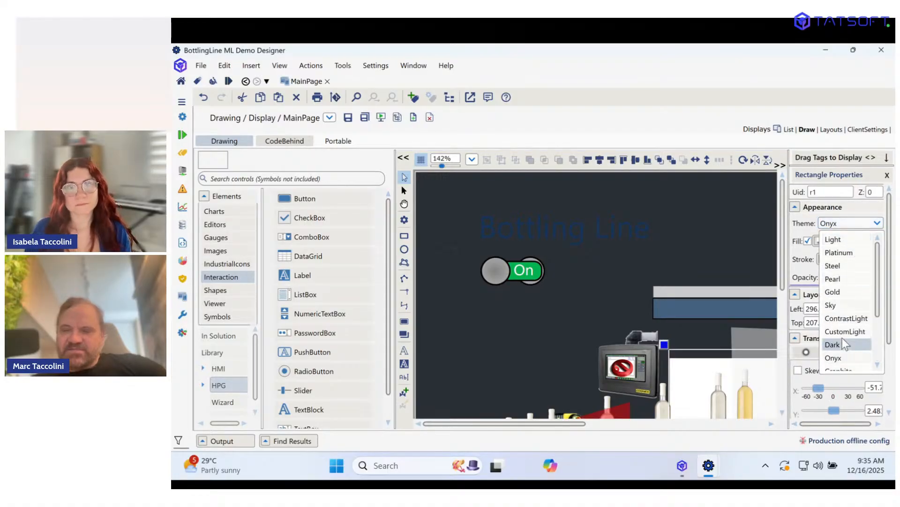
click(839, 241)
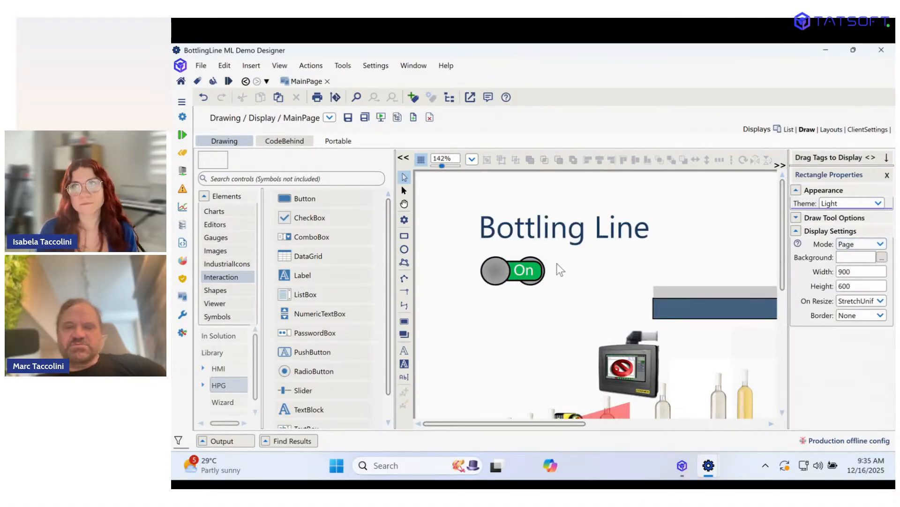
Move the On switch beside the operator panel image and shift the Bottling Line title to about 305.39, 44.94, narrowing the controls list.
drag(534, 272, 574, 349)
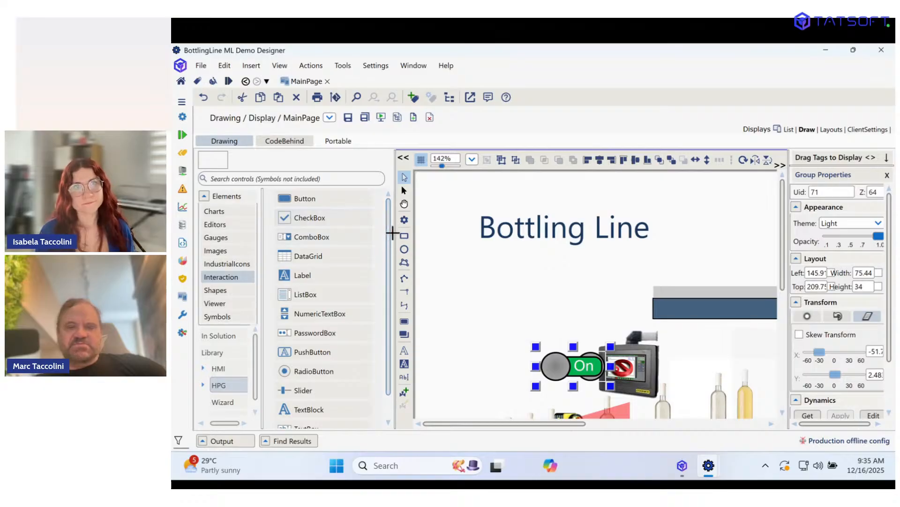
drag(393, 231, 265, 232)
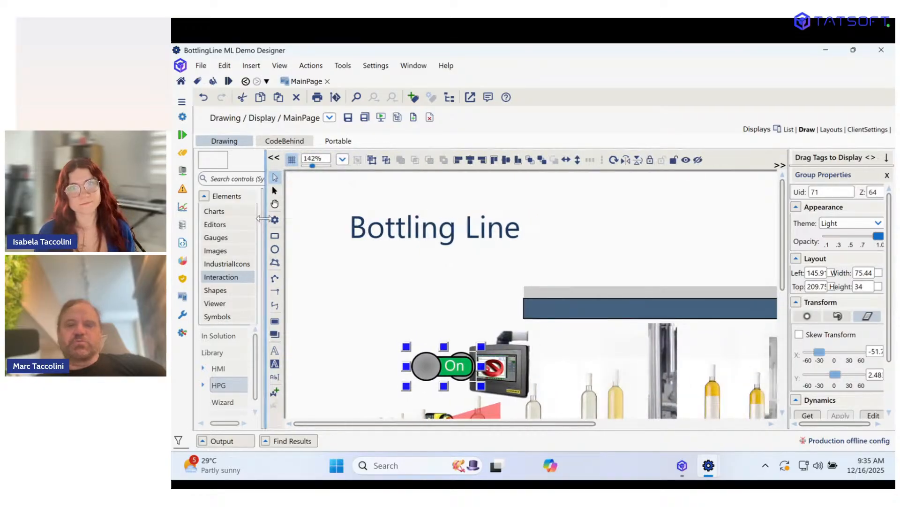
click(467, 252)
drag(467, 253, 665, 256)
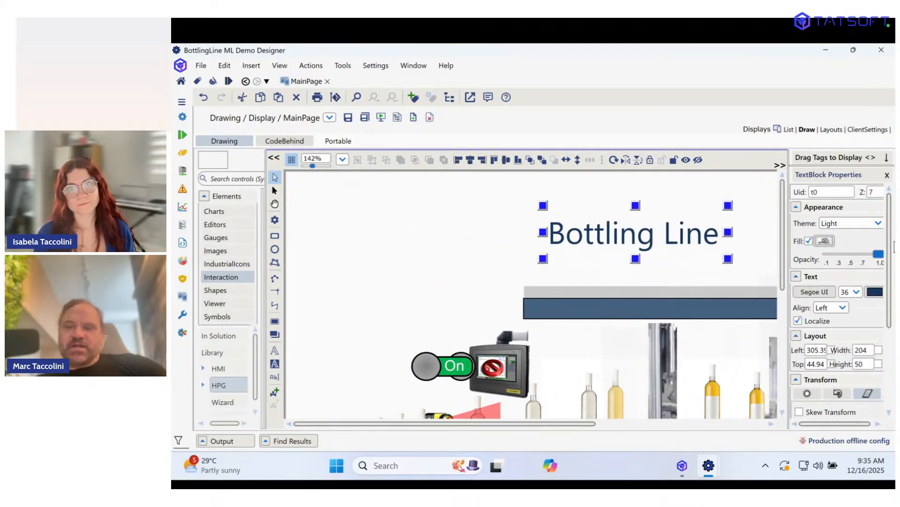
Try the Platinum, Pearl and Steel display themes on MainPage, and set the display theme to Platinum.
click(847, 226)
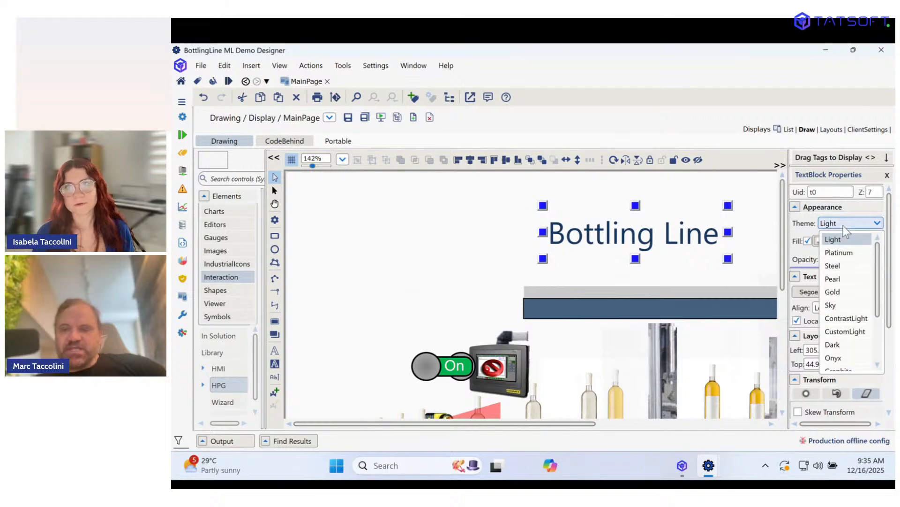
click(842, 252)
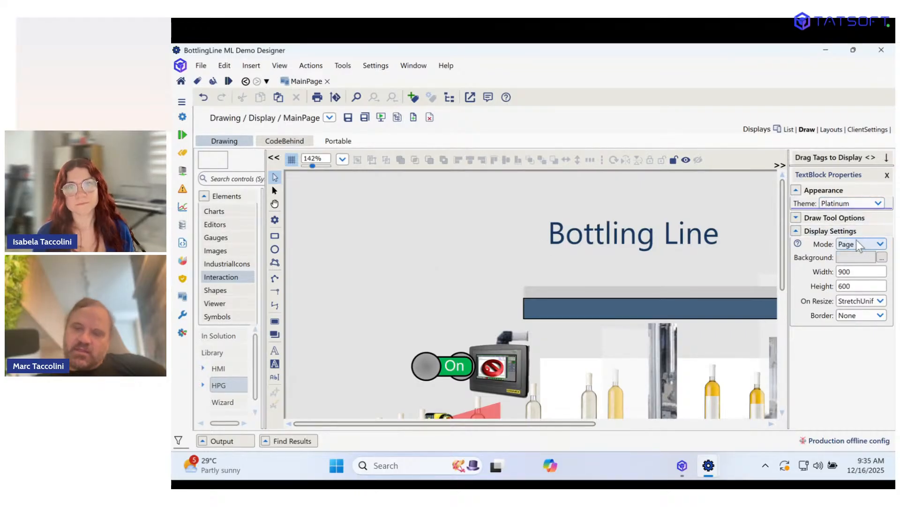
click(850, 205)
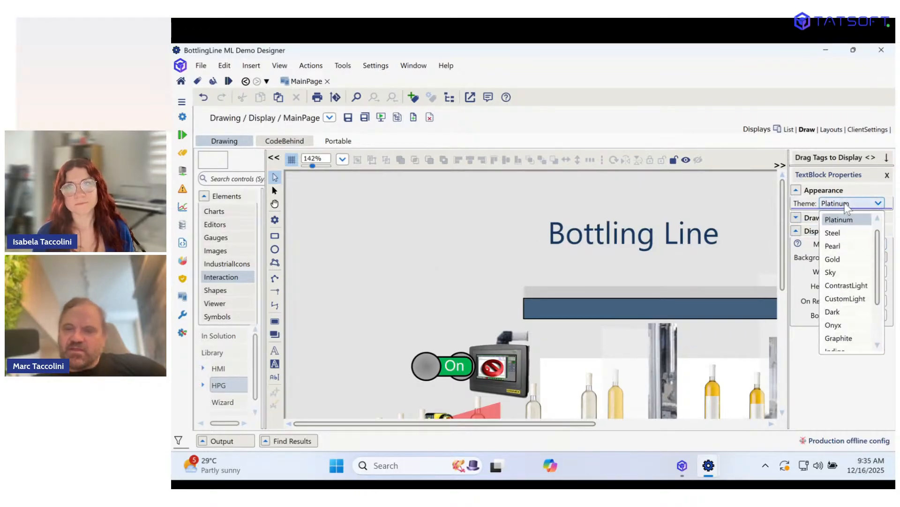
click(841, 248)
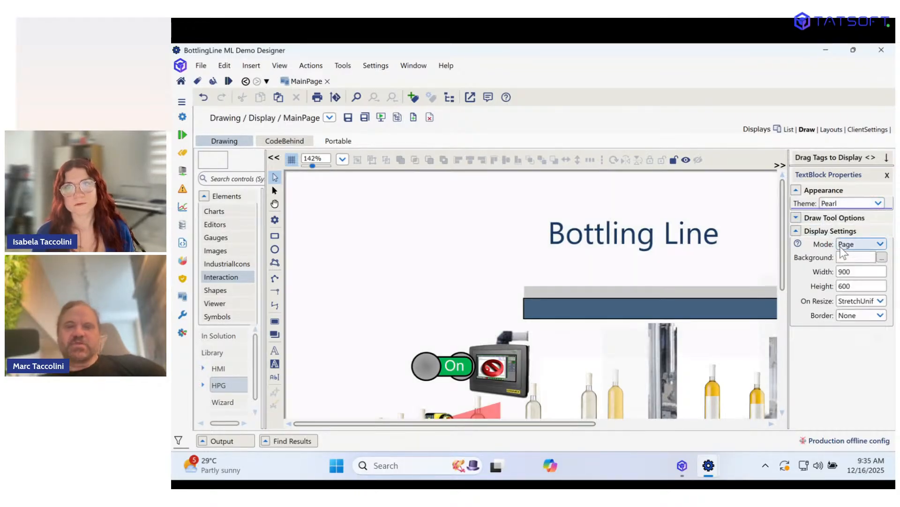
click(841, 201)
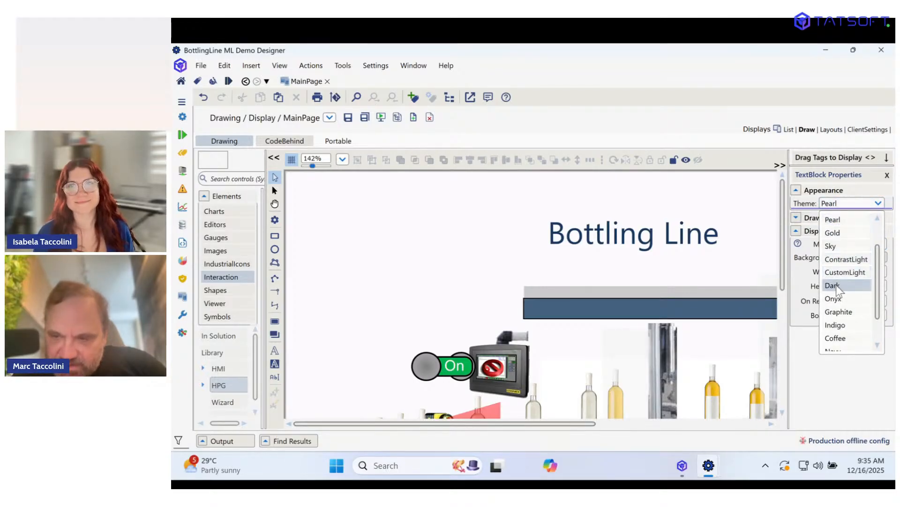
scroll(838, 244, up, 1)
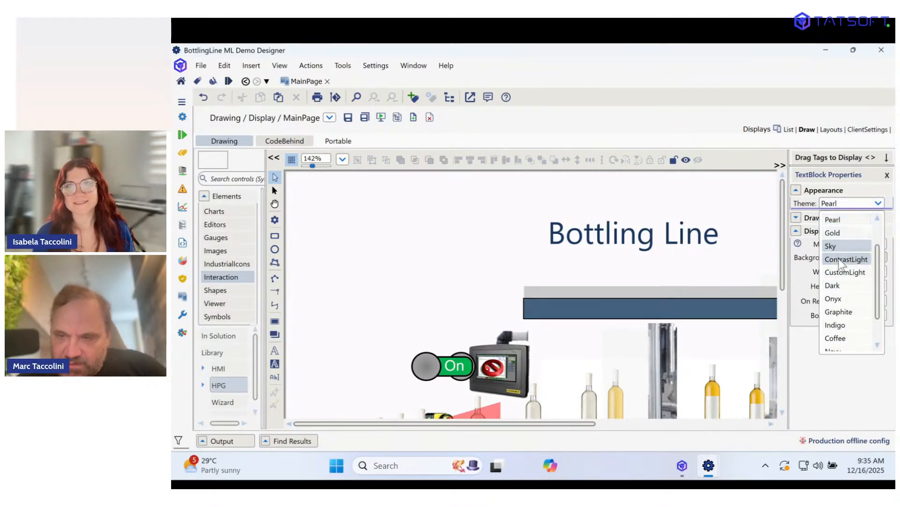
click(834, 246)
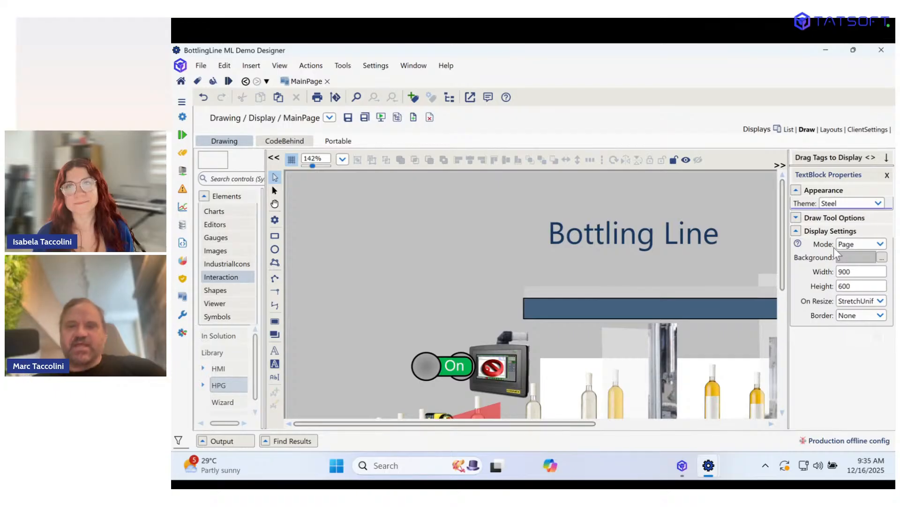
click(831, 201)
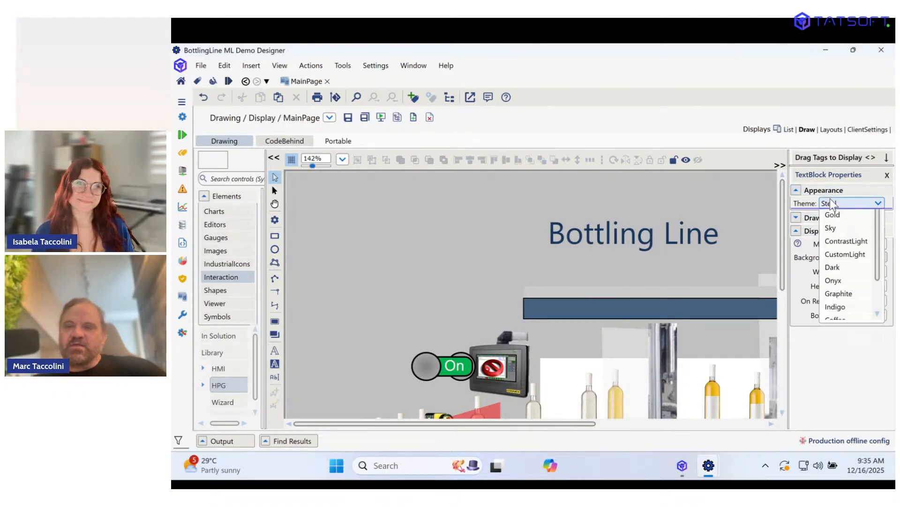
scroll(839, 268, up, 1)
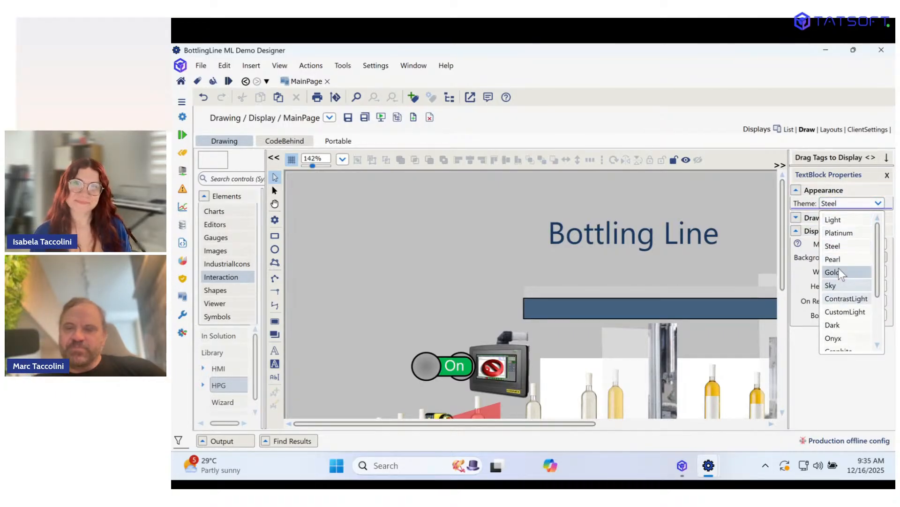
click(838, 231)
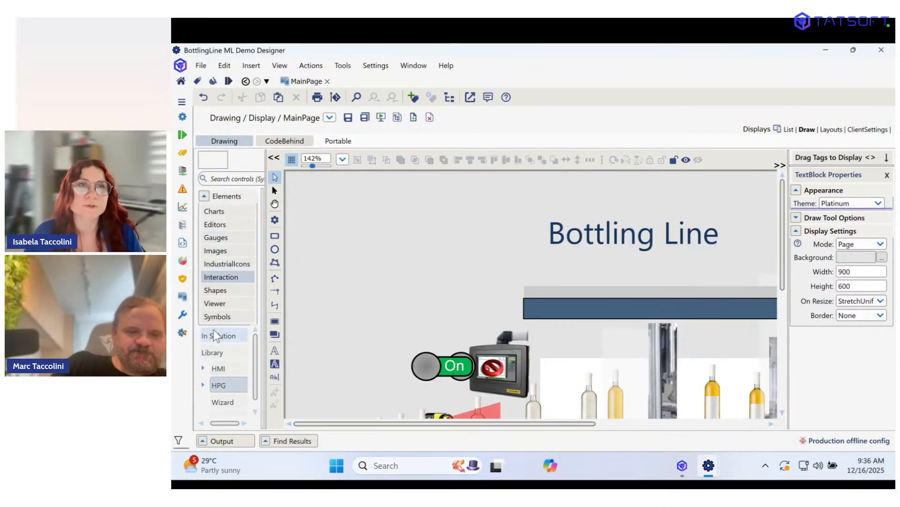
Widen the gauges list and place a CircularGauge near the display's upper-left corner at about 11.56, 15.22.
click(231, 235)
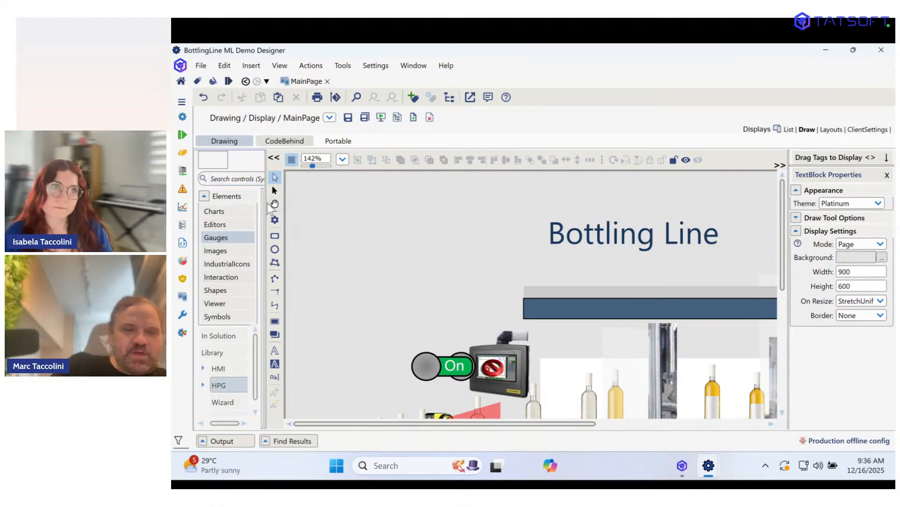
drag(266, 203, 356, 203)
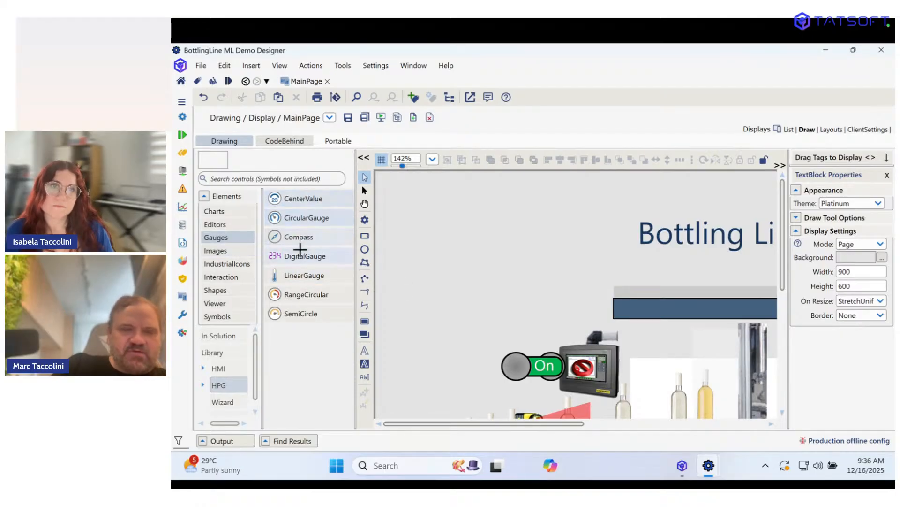
click(300, 198)
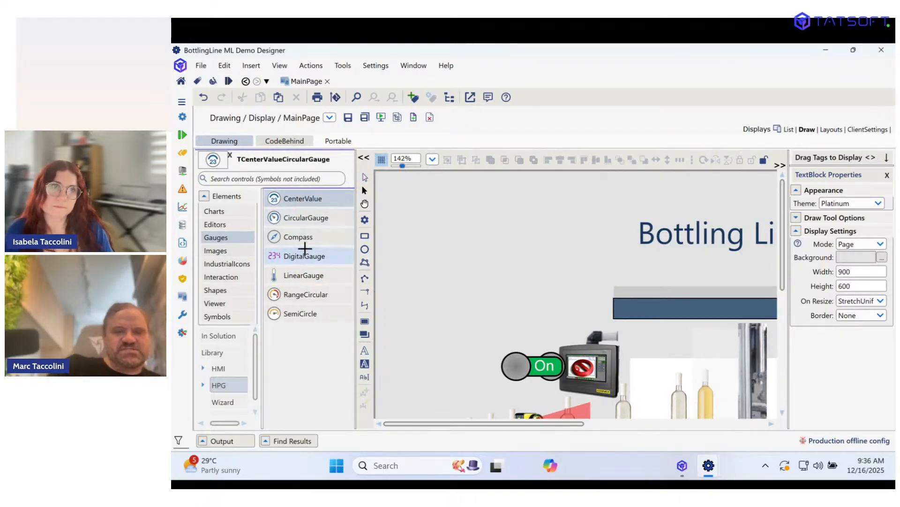
click(302, 218)
click(409, 204)
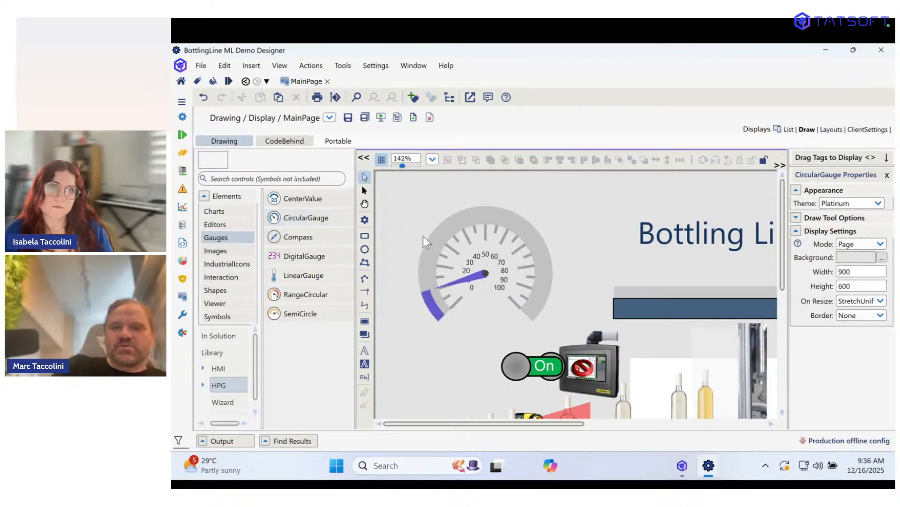
drag(454, 243, 439, 231)
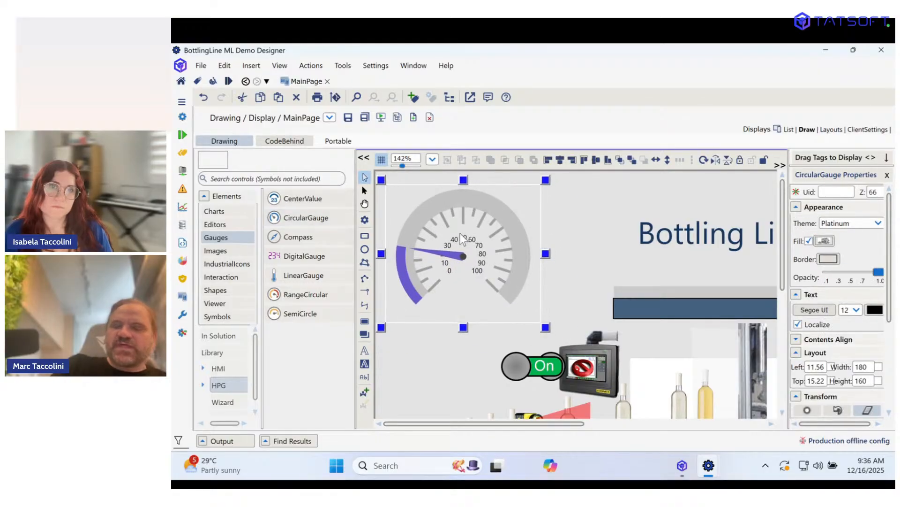
Examine the CircularGauge's settings, close them and cut the gauge from the display.
double_click(460, 232)
drag(446, 114, 706, 138)
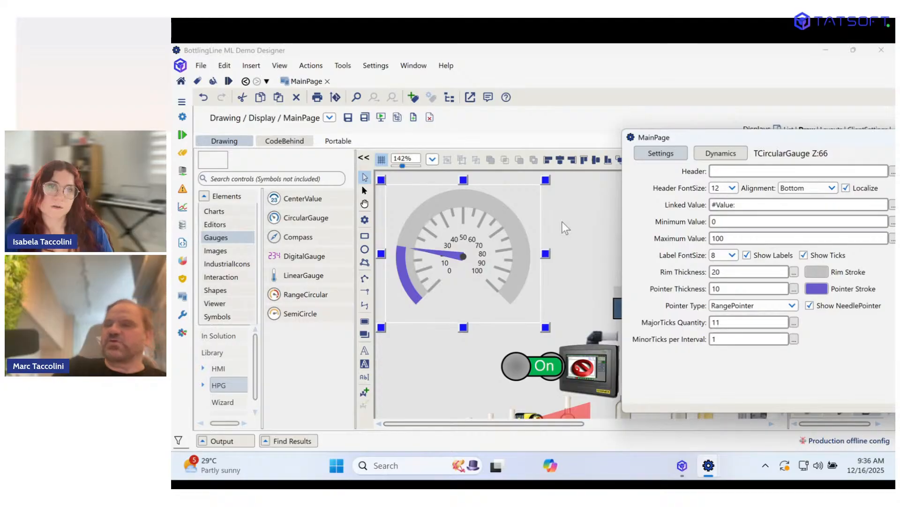
double_click(630, 137)
right_click(480, 270)
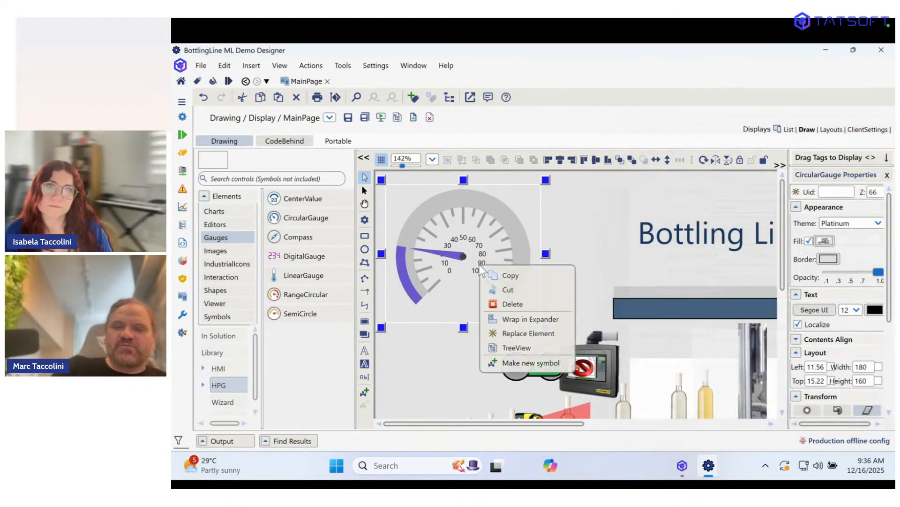
click(499, 290)
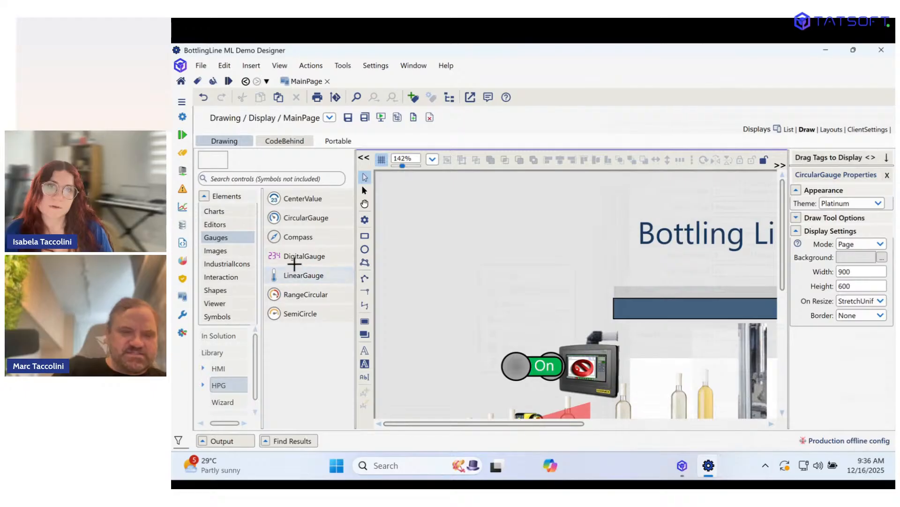
Show the industrial icons and interaction controls, and place a ComboBox near the display's upper-left corner at about 21.91, 17.46.
click(226, 264)
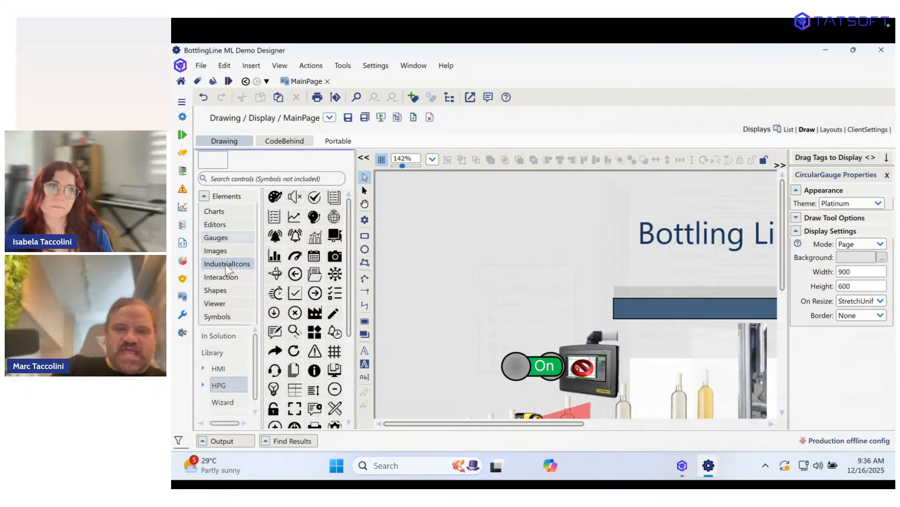
click(233, 278)
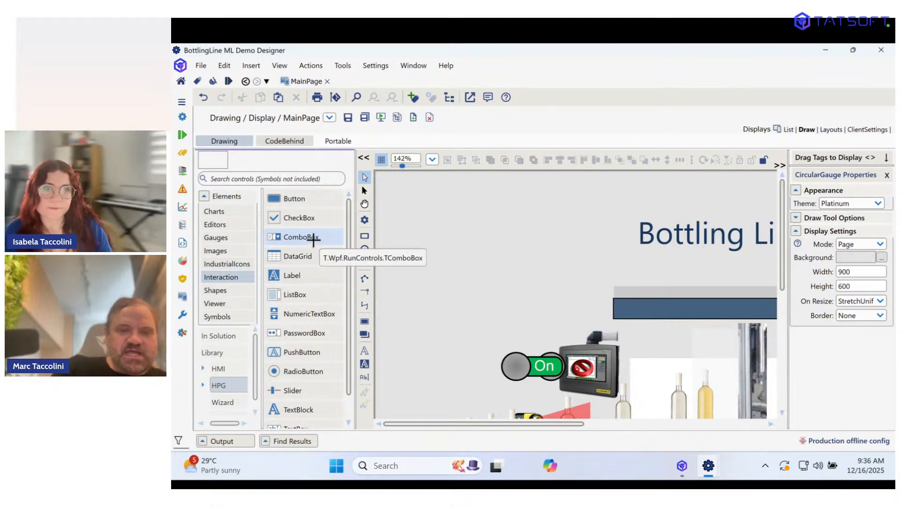
click(313, 241)
click(437, 192)
drag(478, 216, 459, 222)
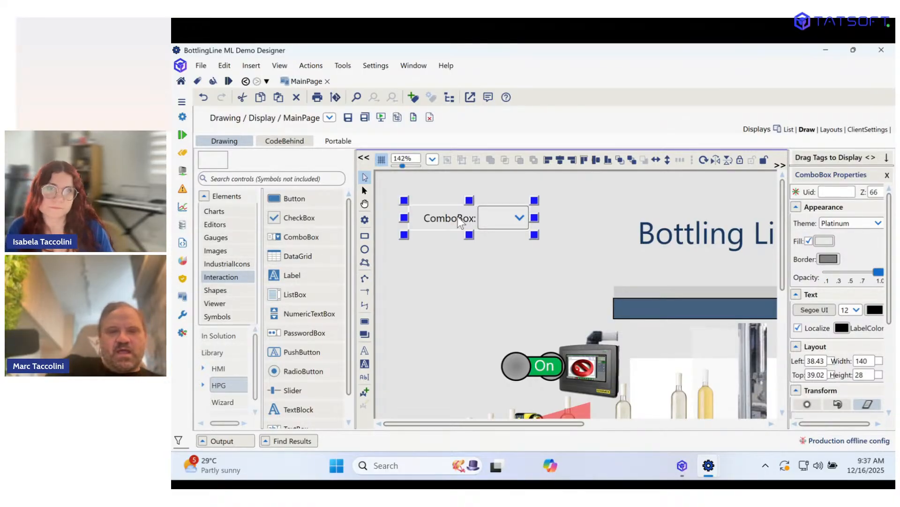
drag(458, 218, 443, 198)
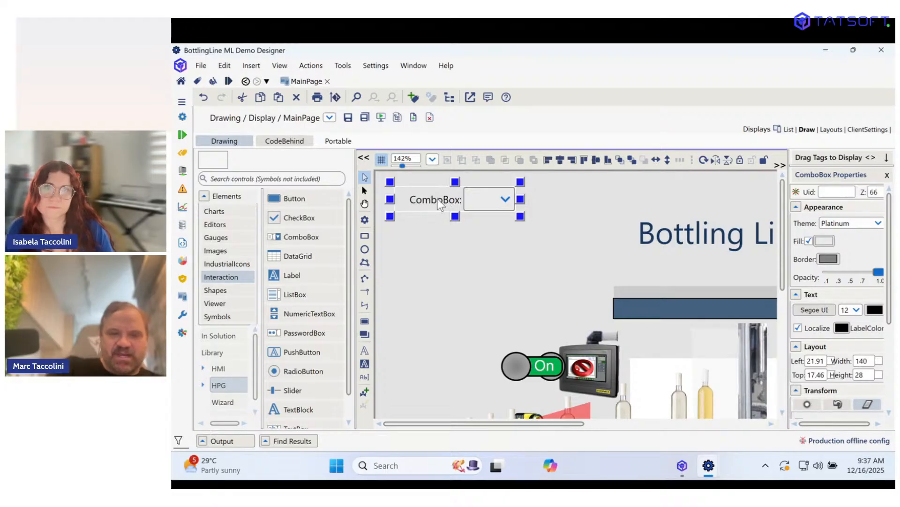
Show the HMI library symbols, place an AnimatedBlower at about 10.16, 85.48 and examine its symbol links.
click(215, 318)
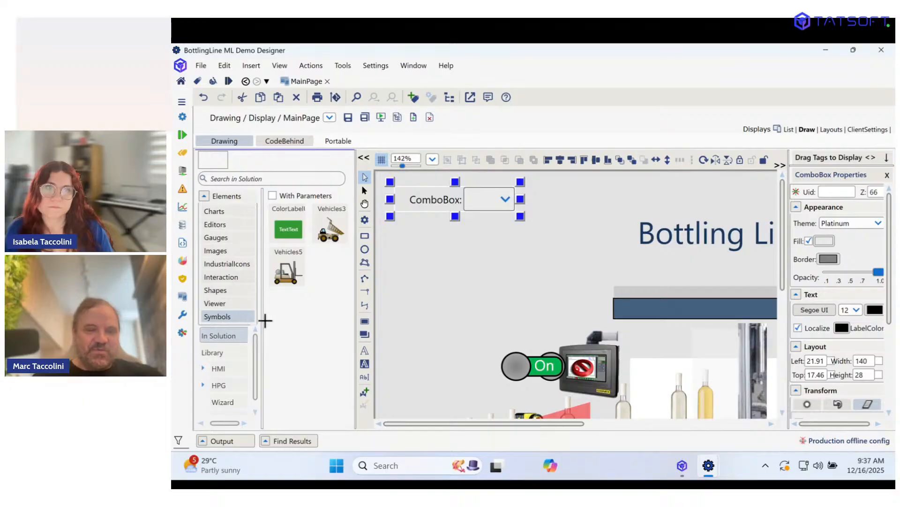
click(227, 196)
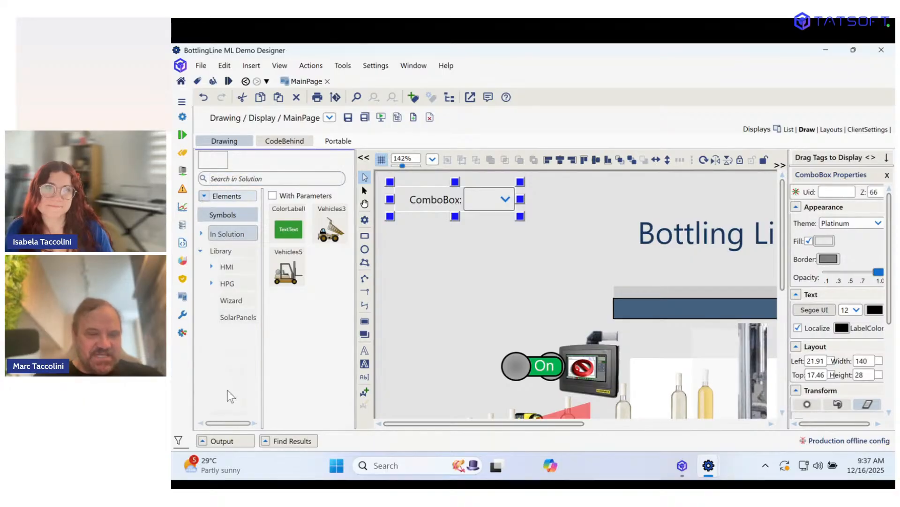
click(212, 267)
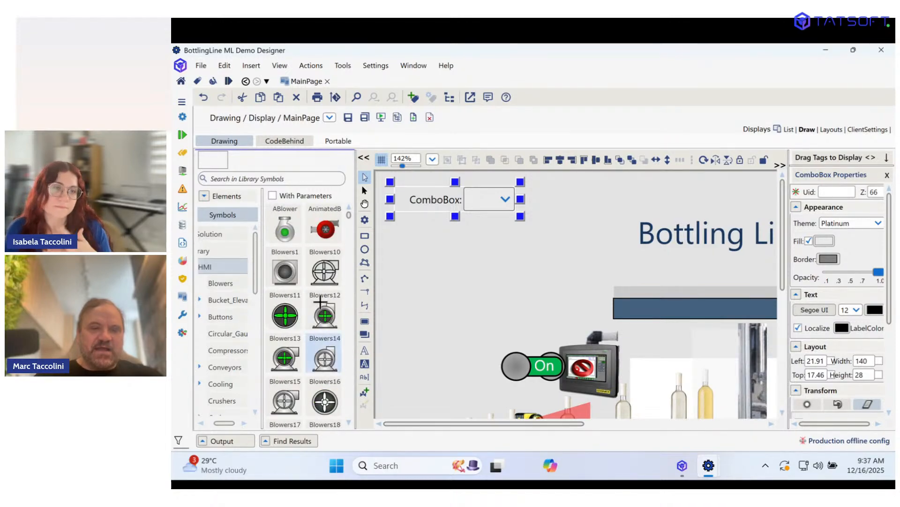
click(325, 229)
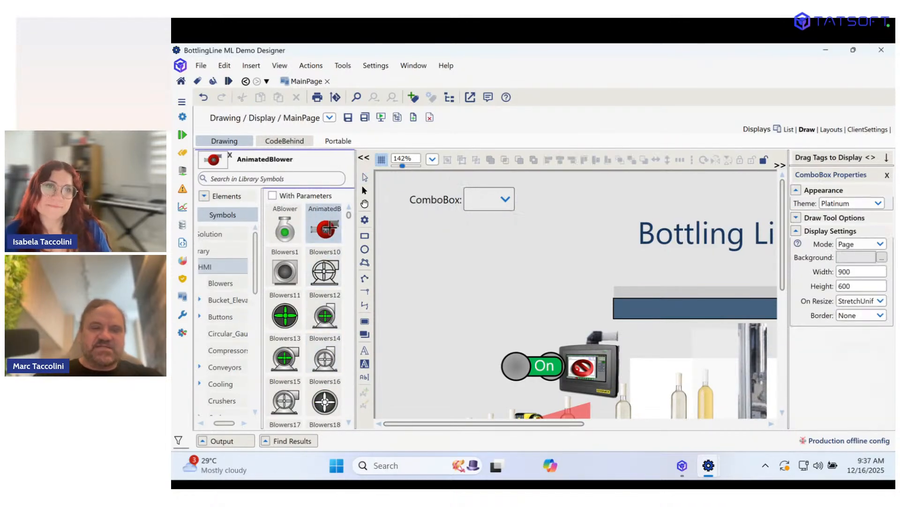
click(385, 245)
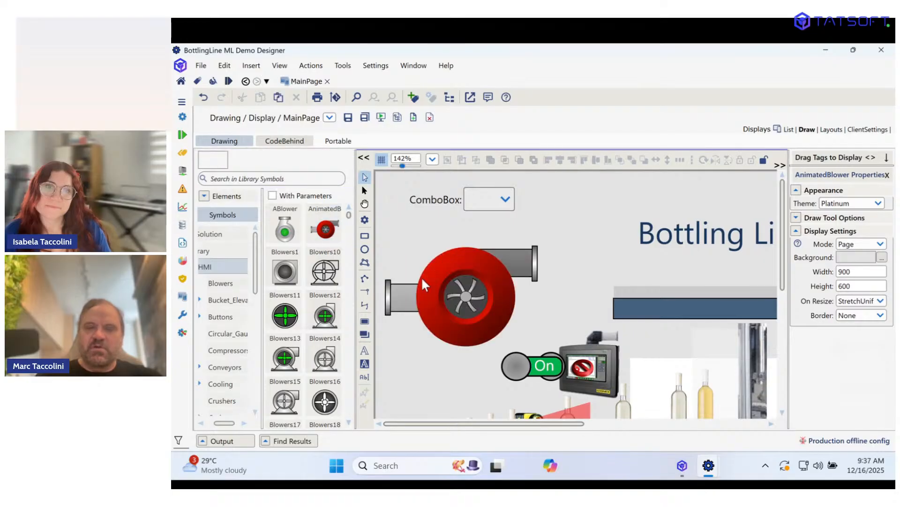
double_click(442, 277)
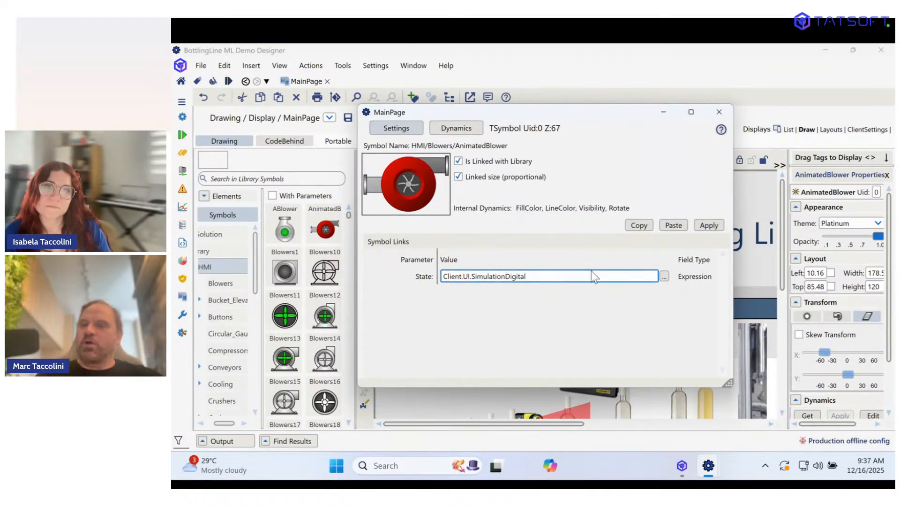
click(719, 112)
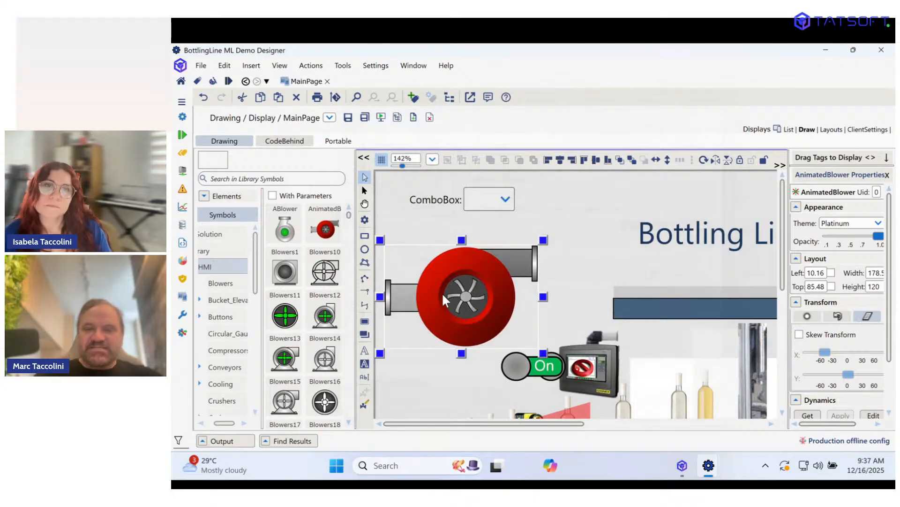
Move the ComboBox over the Bottling Line title and the AnimatedBlower to about 29.47, 18.58 near the display's upper-left corner.
drag(442, 292, 460, 275)
drag(488, 201, 731, 218)
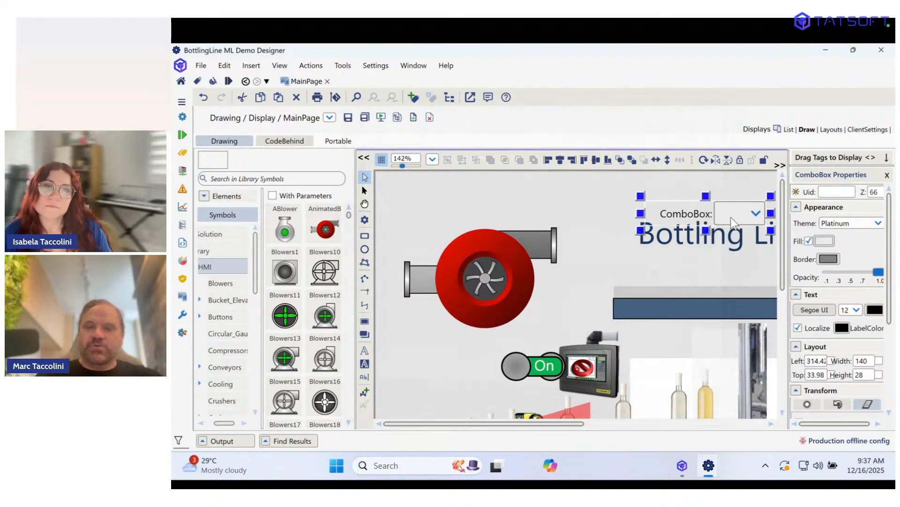
drag(500, 290, 497, 251)
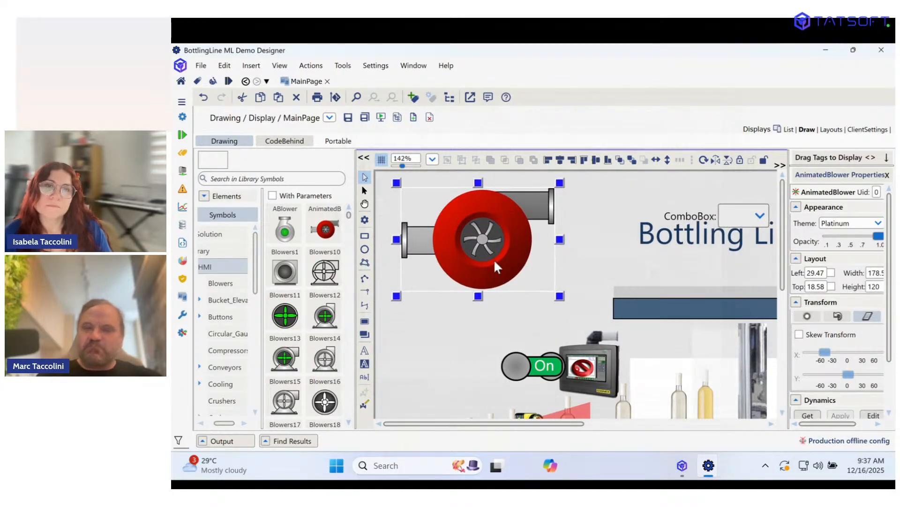
Break the AnimatedBlower symbol into parts, then move its red fan group to about 42.89, 74.56 below the pipes and ungroup it.
right_click(478, 239)
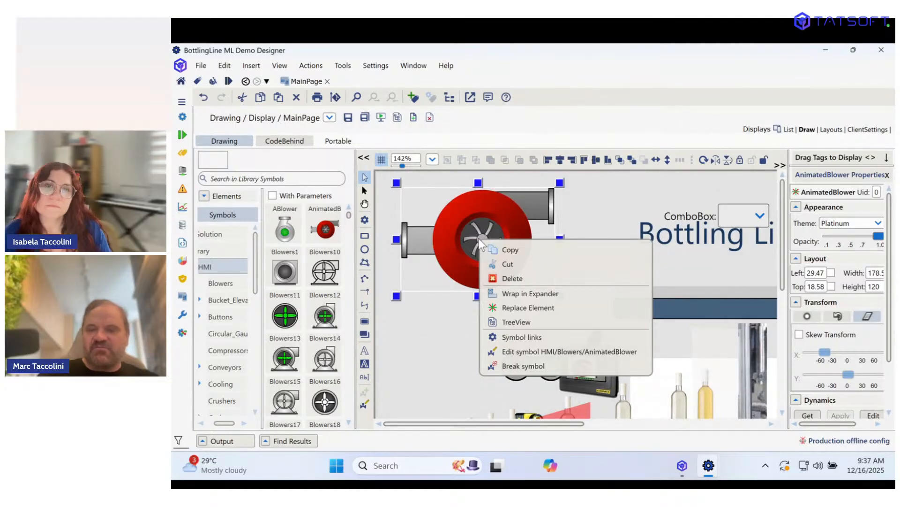
click(522, 365)
drag(481, 236, 525, 233)
drag(454, 247, 434, 296)
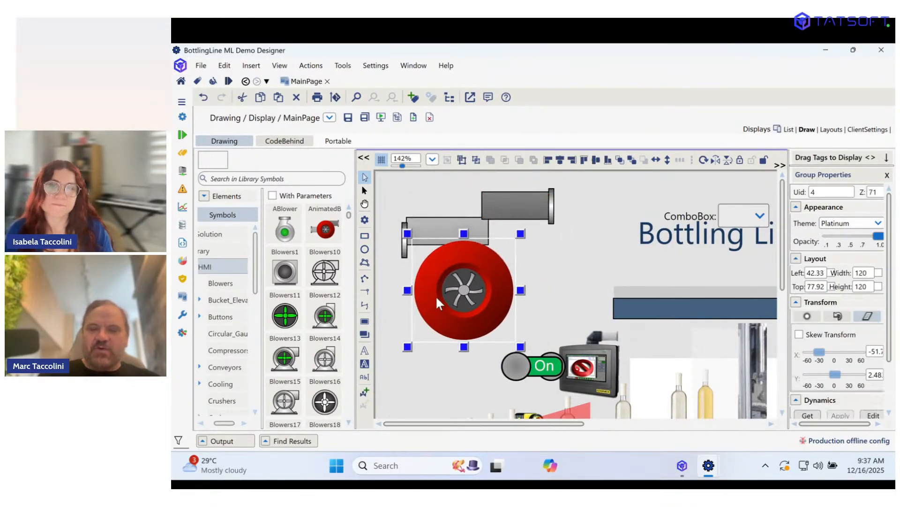
right_click(468, 280)
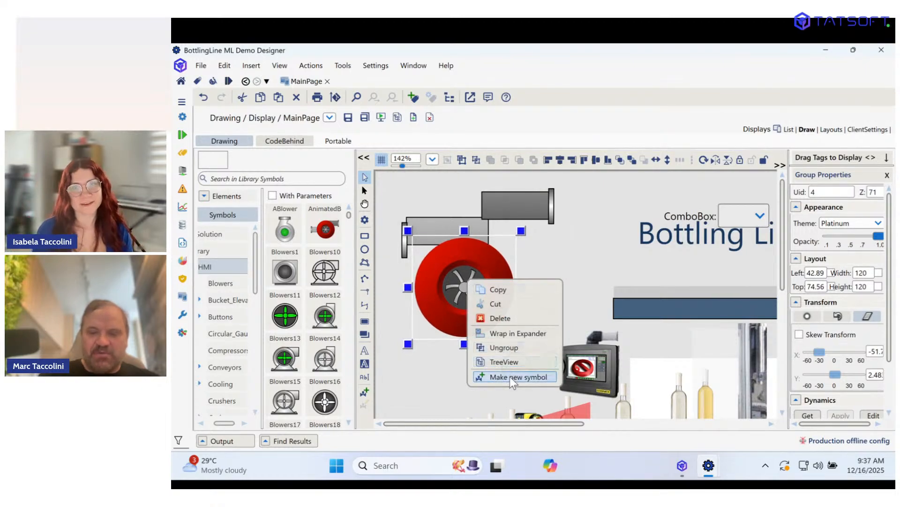
click(513, 348)
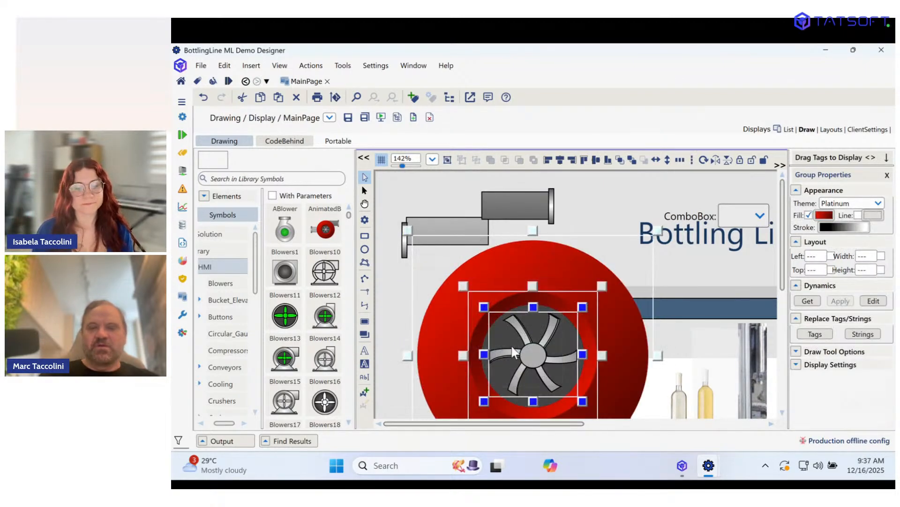
Browse the HMI symbol library down to the valve symbols.
scroll(528, 289, down, 5)
scroll(529, 291, up, 5)
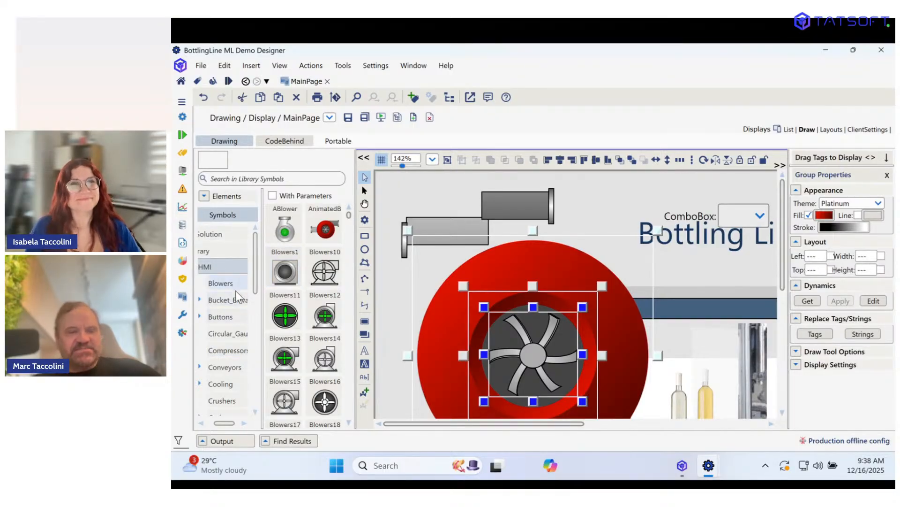
scroll(293, 350, down, 20)
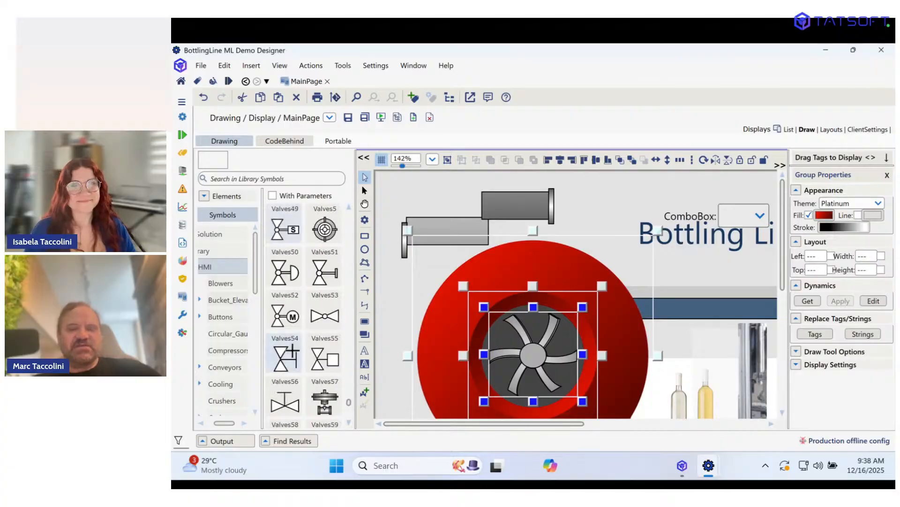
scroll(292, 350, down, 3)
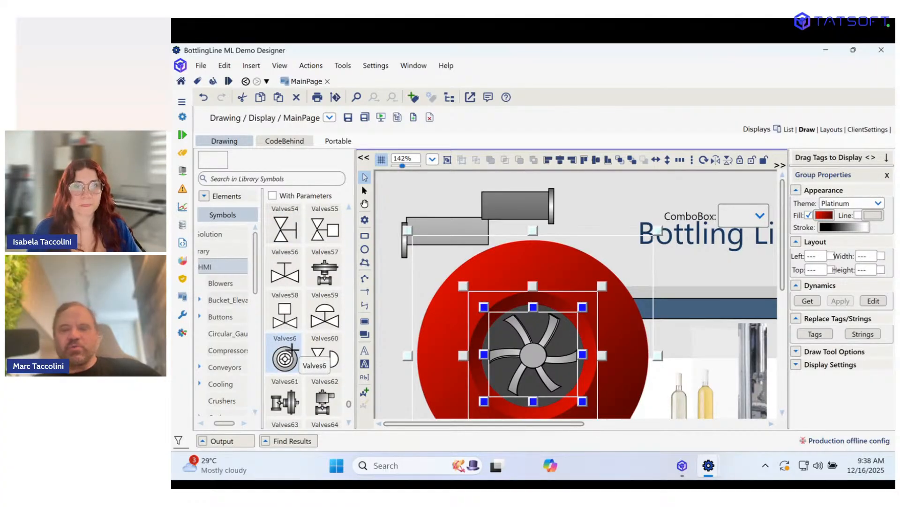